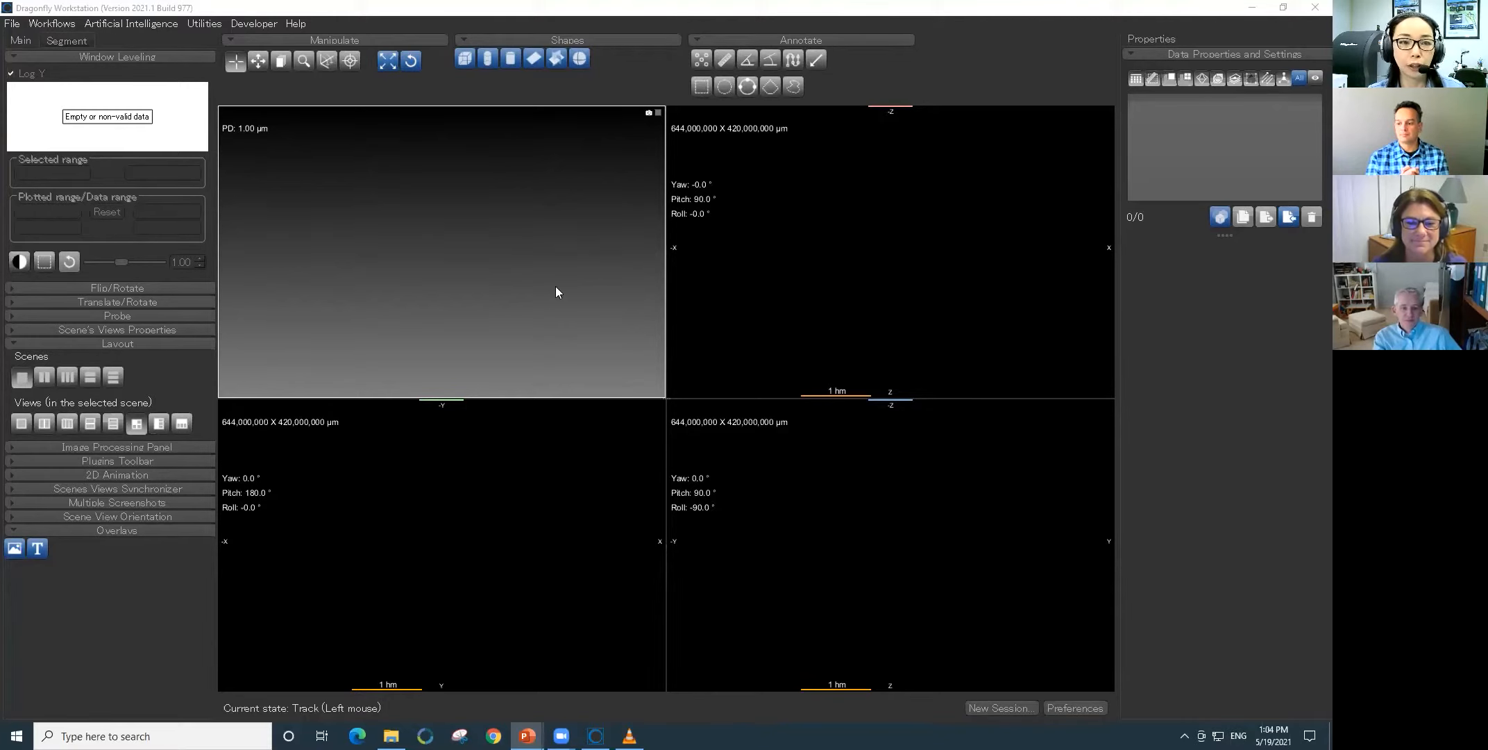
- Select the pecan_120um_57min_8bit0.tif image file for import and continue to its import settings
{"action": "left_click", "coordinate": [13, 26]}
{"action": "left_click", "coordinate": [13, 26]}
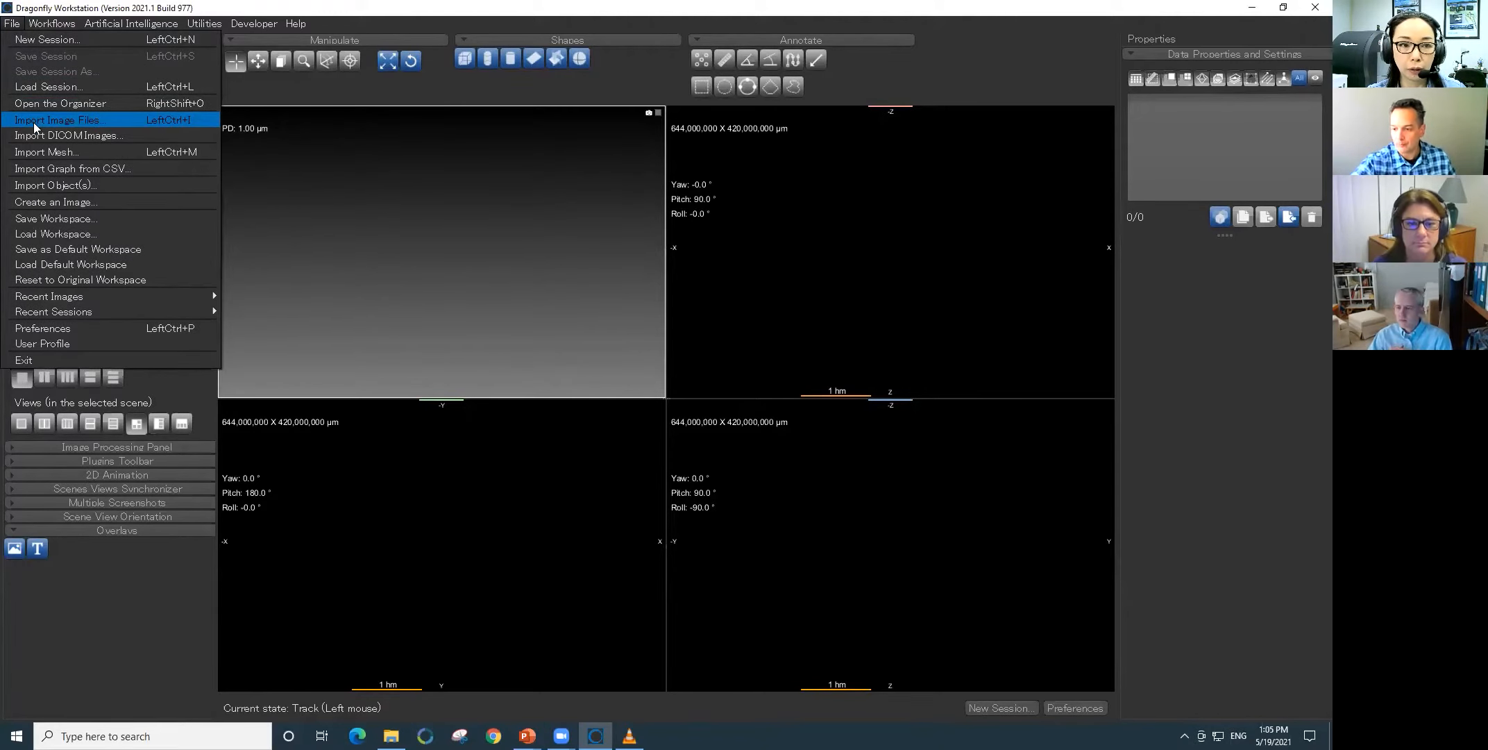
{"action": "left_click", "coordinate": [52, 122]}
{"action": "left_click", "coordinate": [893, 210]}
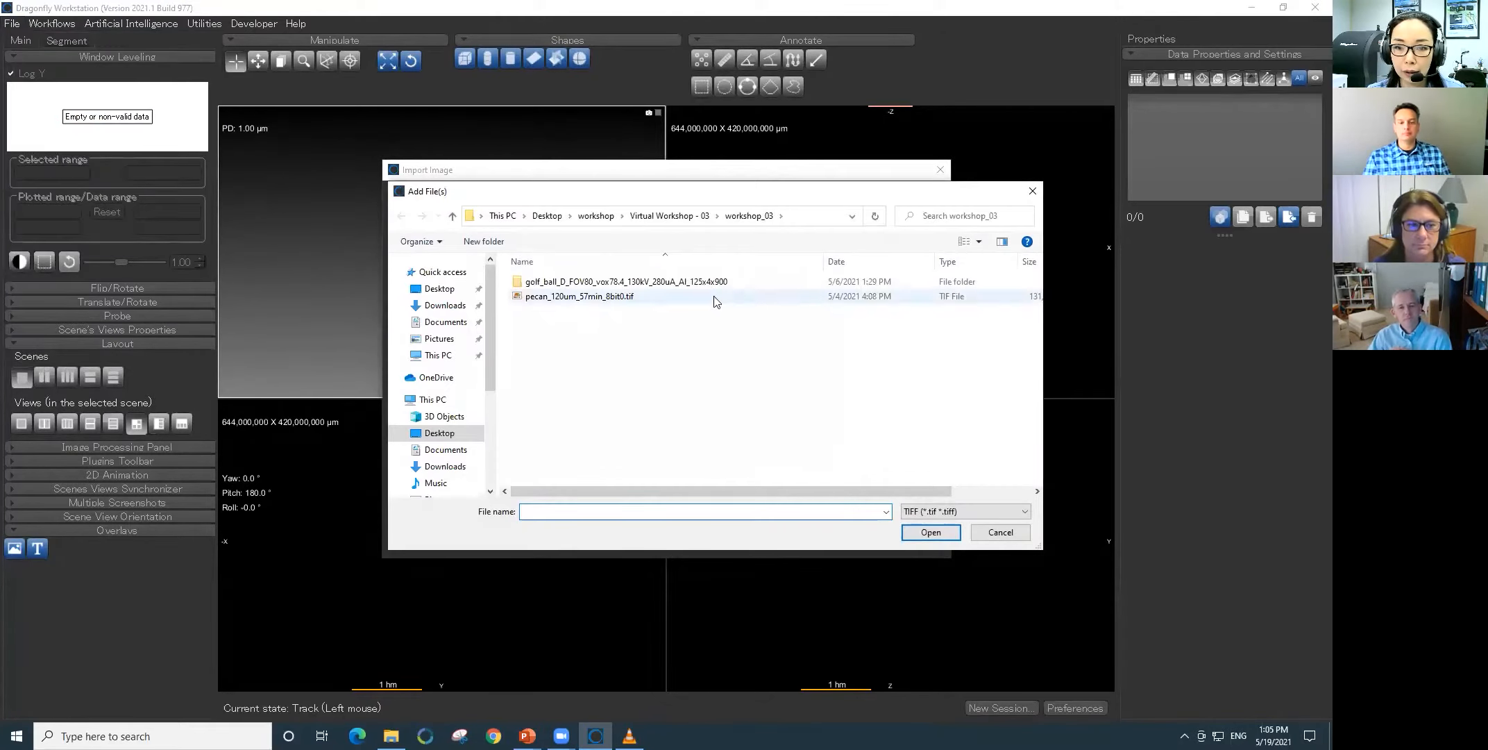
{"action": "left_click", "coordinate": [625, 296]}
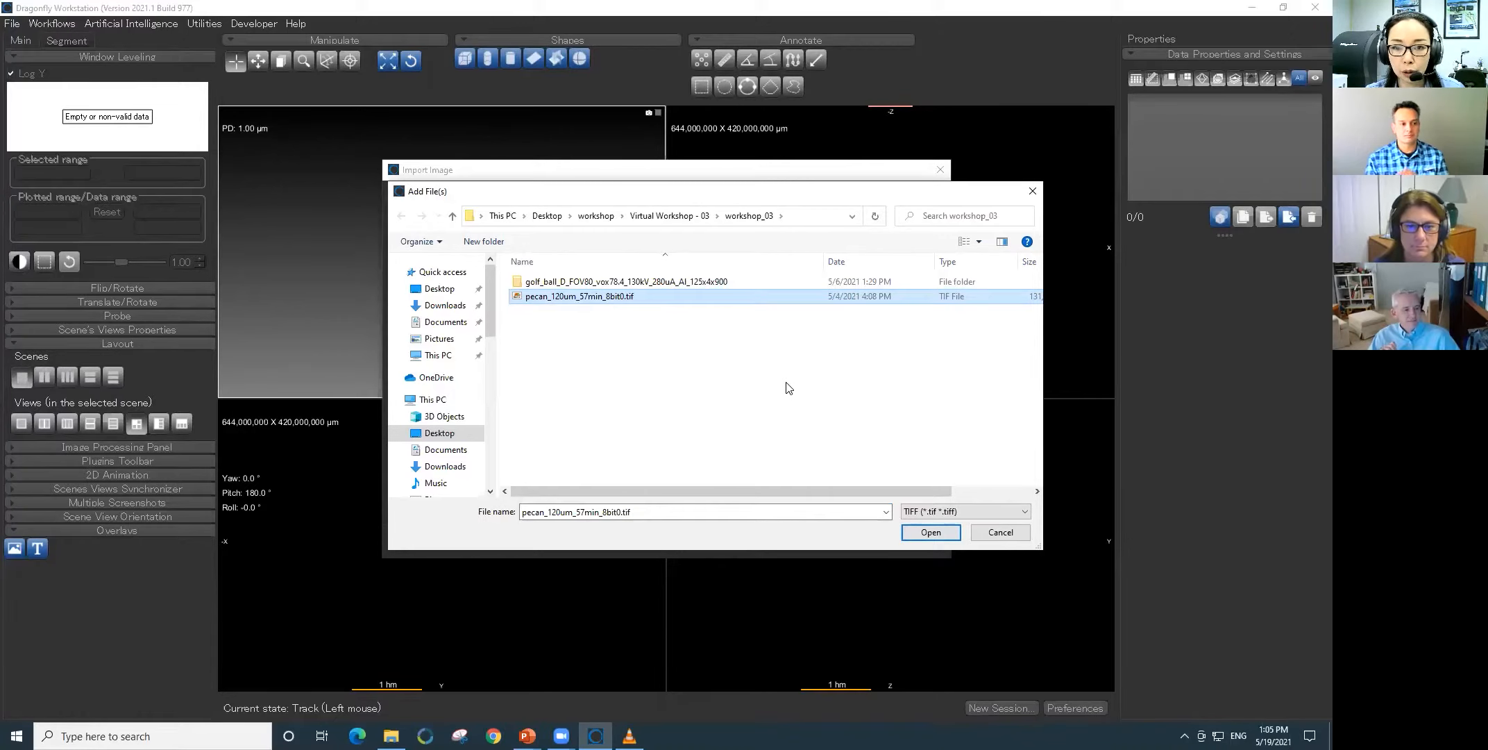
{"action": "left_click", "coordinate": [928, 534]}
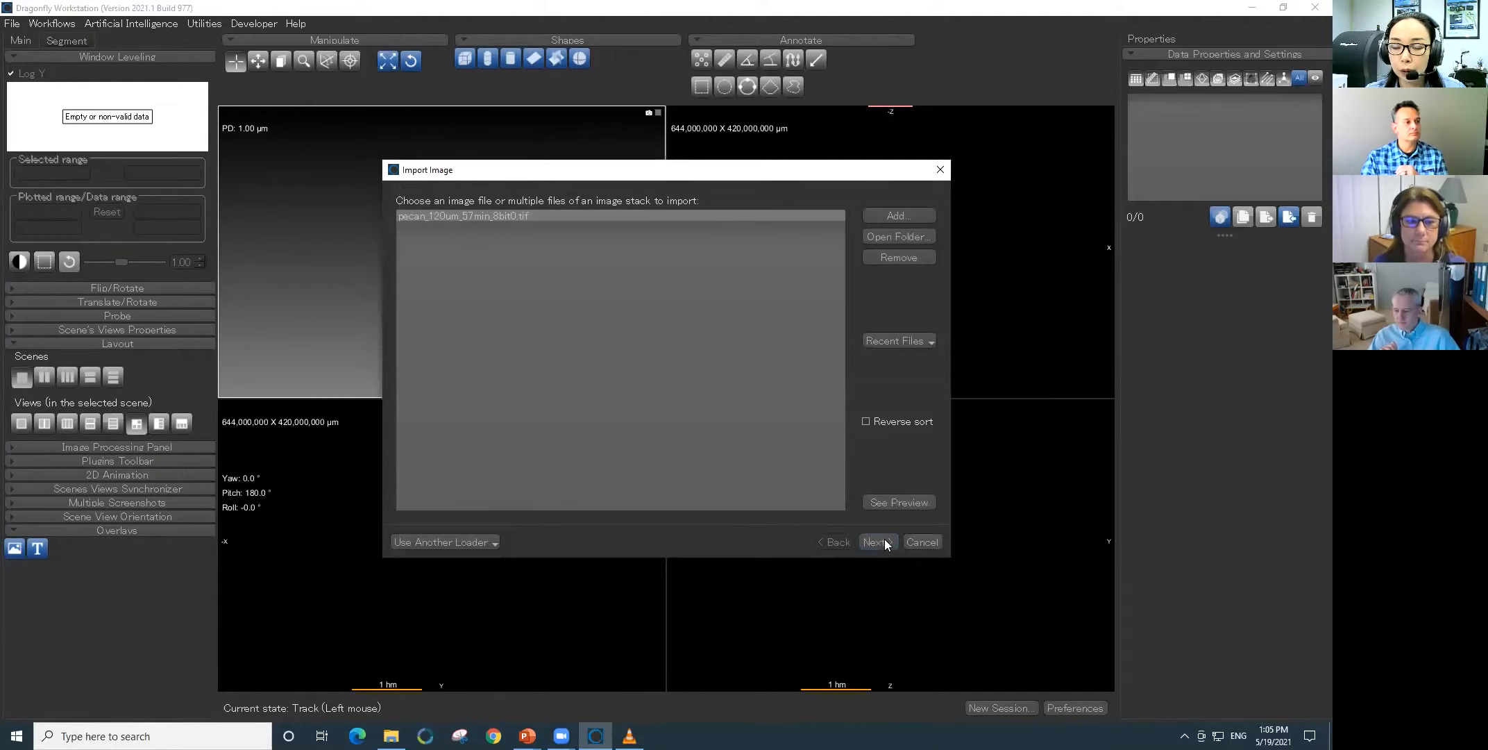
{"action": "left_click", "coordinate": [878, 542]}
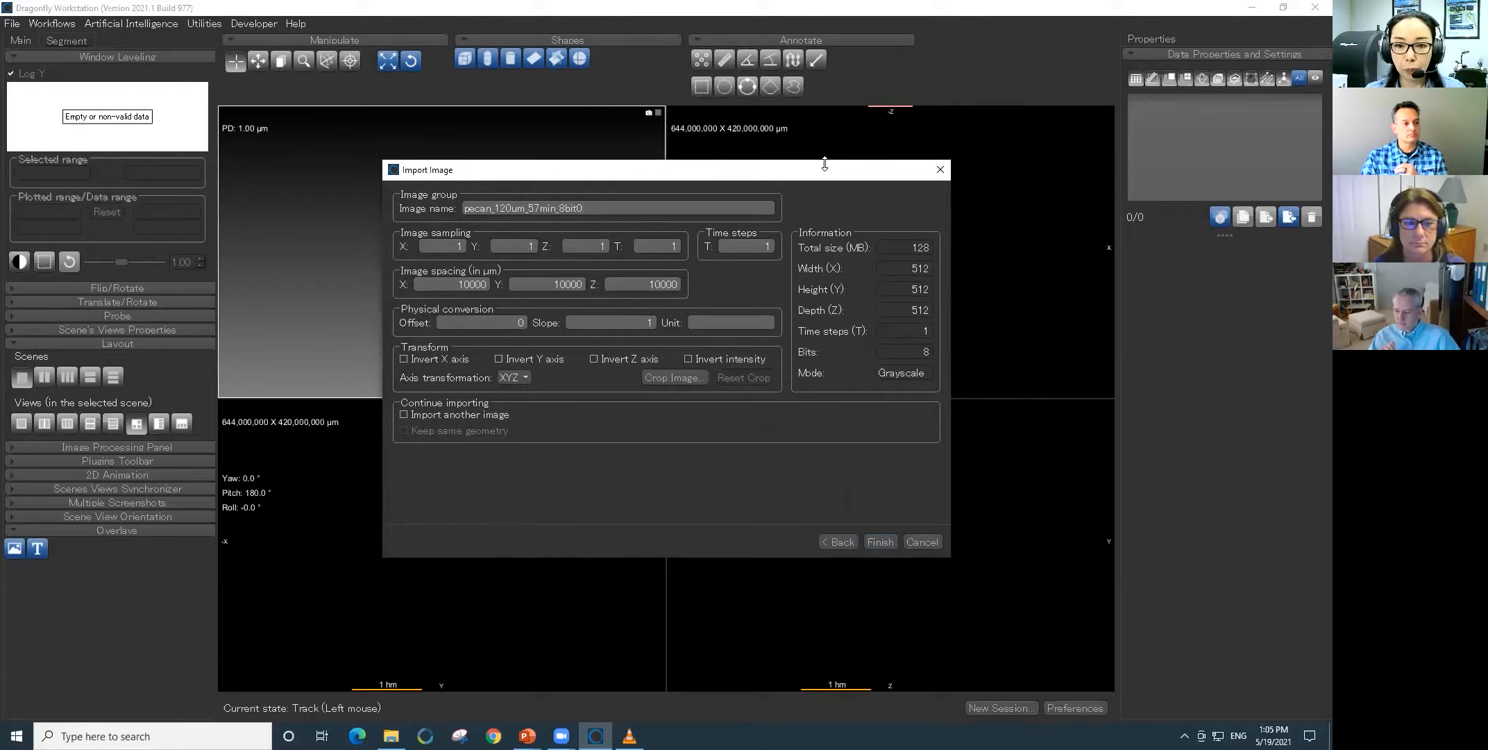
- Set the image spacing to 120 µm in X, Y and Z for the pecan image
{"action": "left_click", "coordinate": [446, 284]}
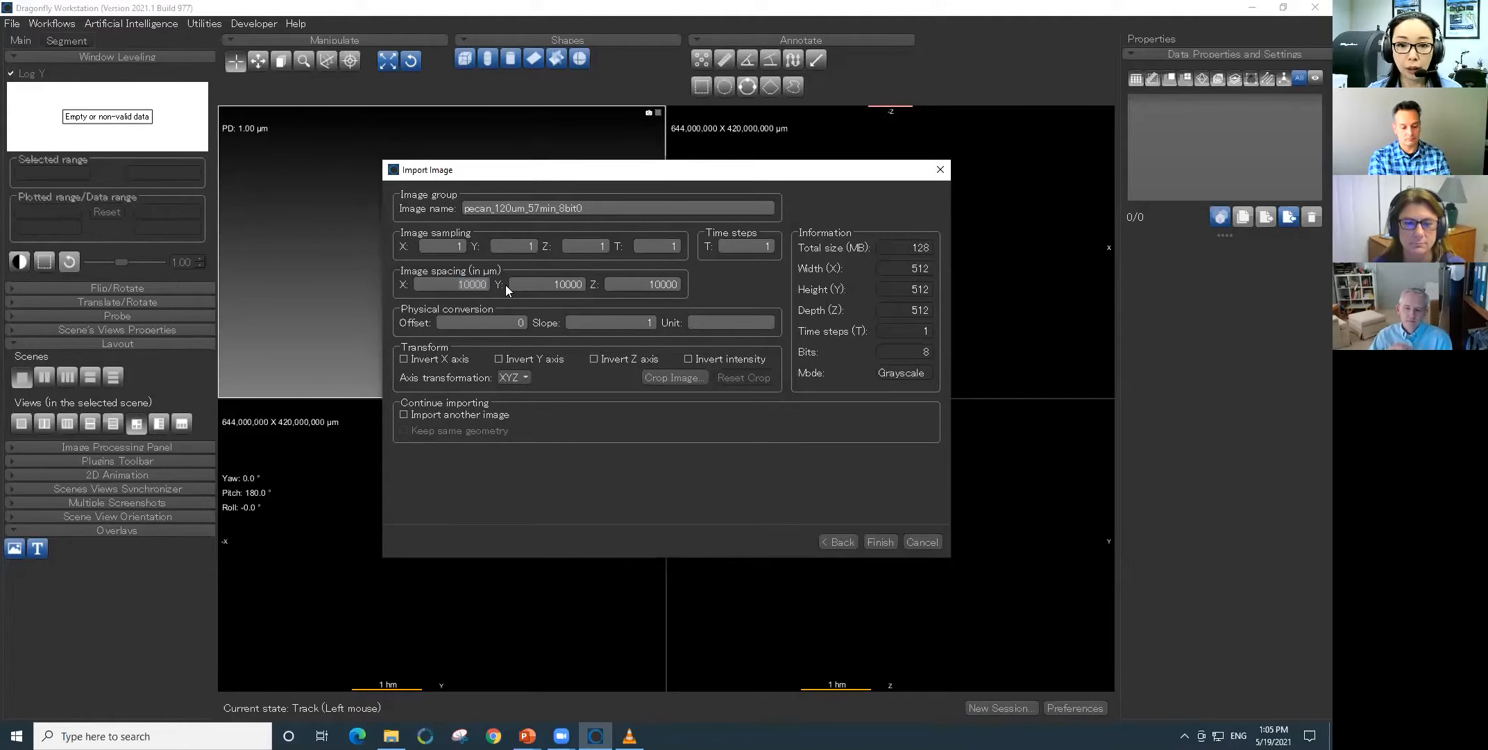
{"action": "key", "text": "BackSpace"}
{"action": "key", "text": "BackSpace"}
{"action": "key", "text": "BackSpace"}
{"action": "key", "text": "BackSpace"}
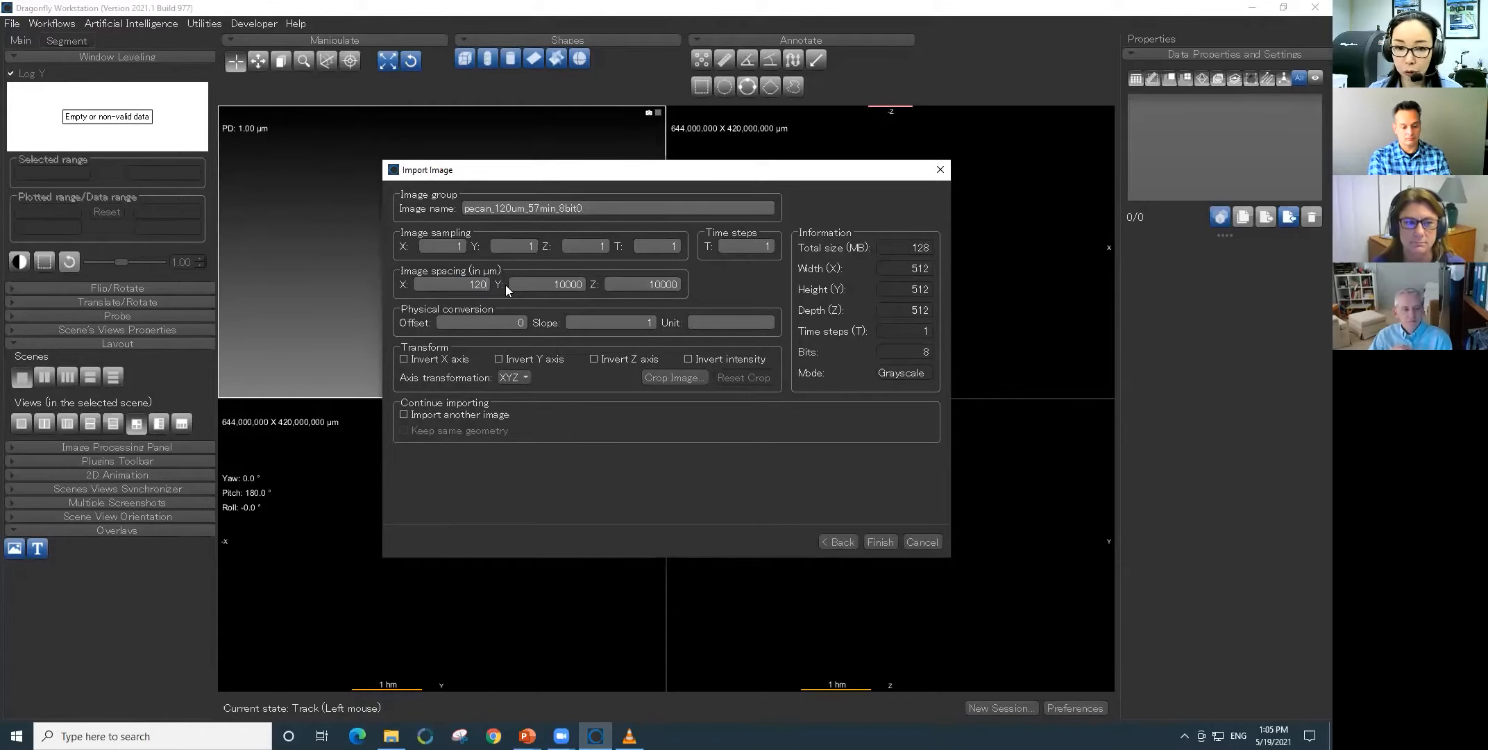
{"action": "key", "text": "Tab"}
{"action": "type", "text": "120"}
{"action": "key", "text": "Tab"}
{"action": "type", "text": "120"}
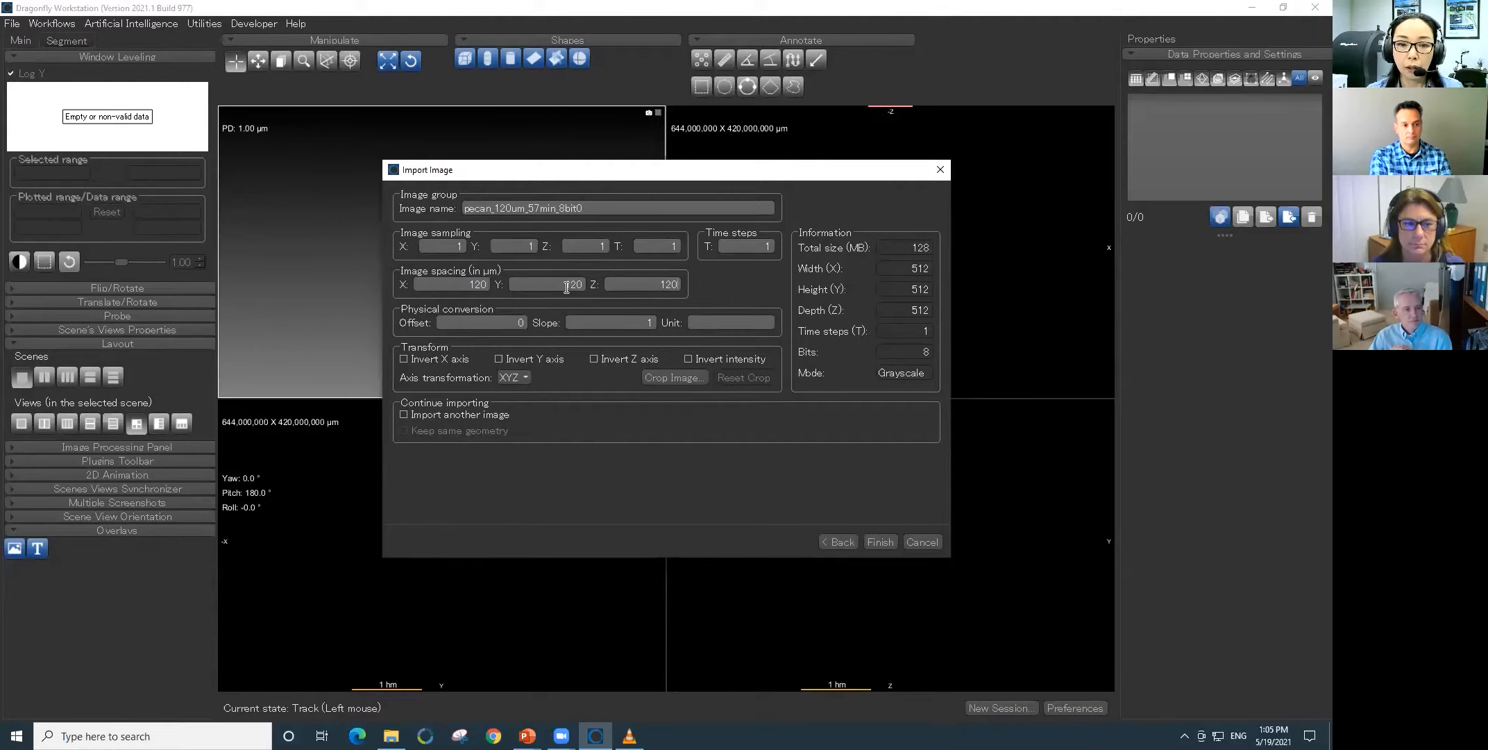
{"action": "left_click", "coordinate": [466, 324]}
{"action": "left_click", "coordinate": [642, 285]}
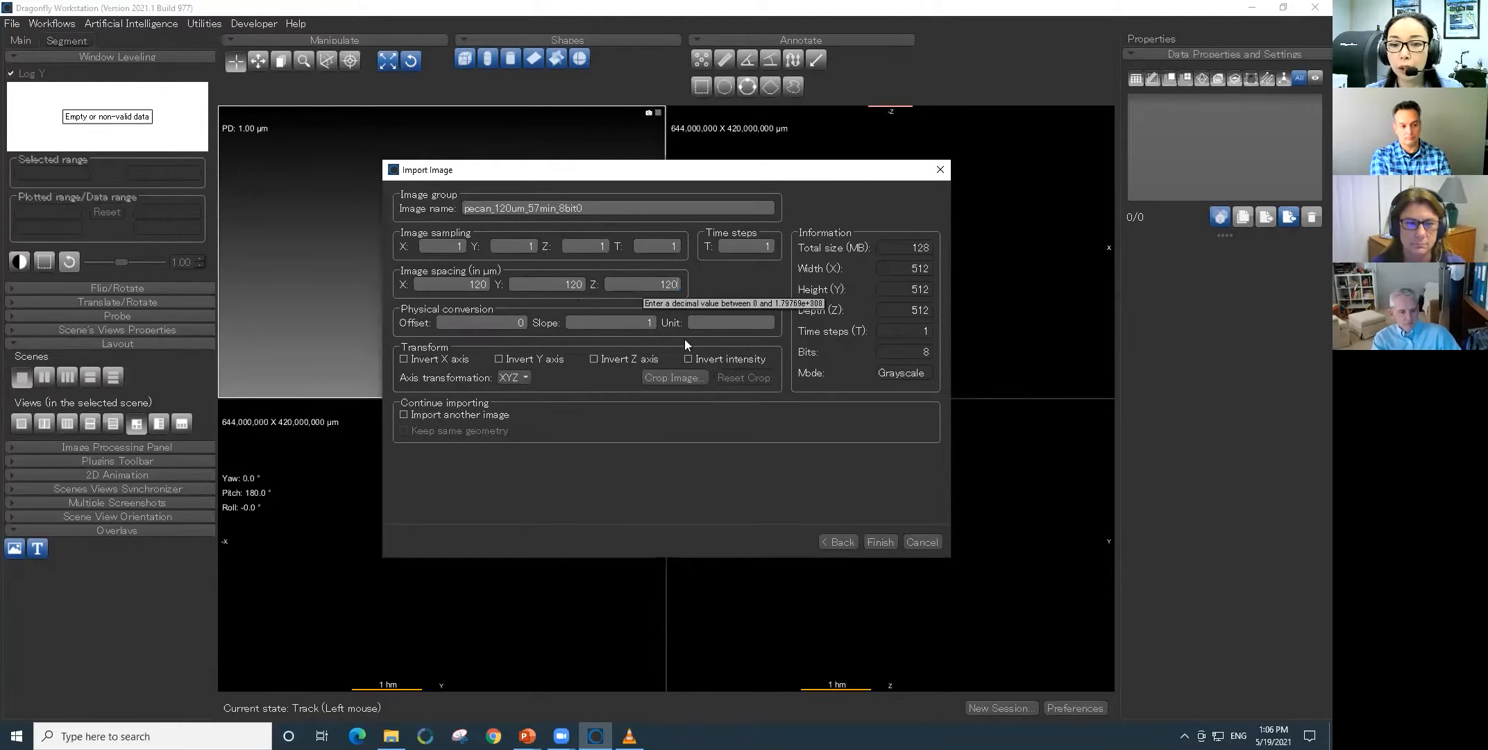
- Crop the image's Z dimension to slices 144 through 380 to exclude the empty slices around the pecan
{"action": "left_click", "coordinate": [666, 379]}
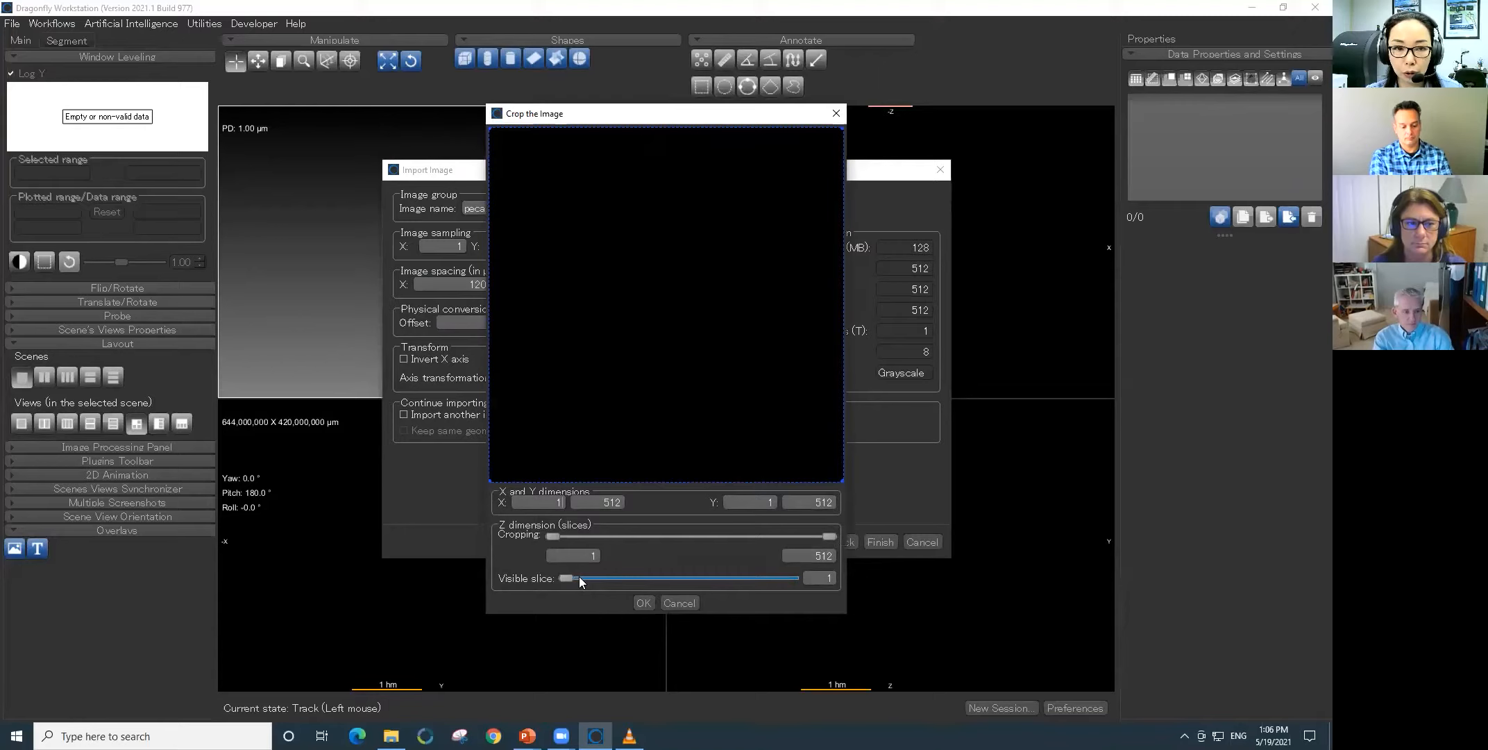
{"action": "left_click_drag", "start_coordinate": [567, 577], "coordinate": [630, 578]}
{"action": "left_click", "coordinate": [574, 555]}
{"action": "left_click_drag", "start_coordinate": [658, 556], "coordinate": [652, 556]}
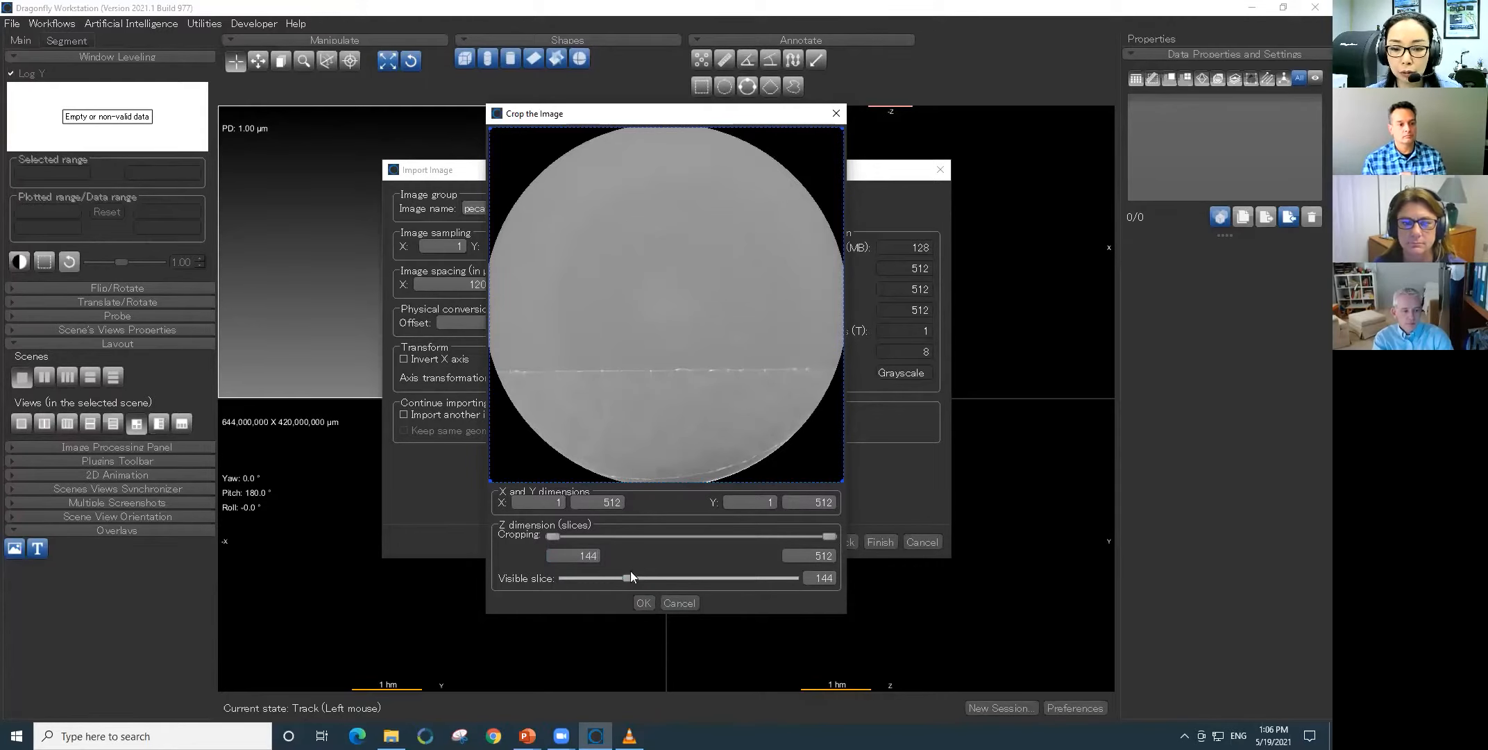
{"action": "left_click_drag", "start_coordinate": [628, 580], "coordinate": [712, 579]}
{"action": "left_click", "coordinate": [830, 555]}
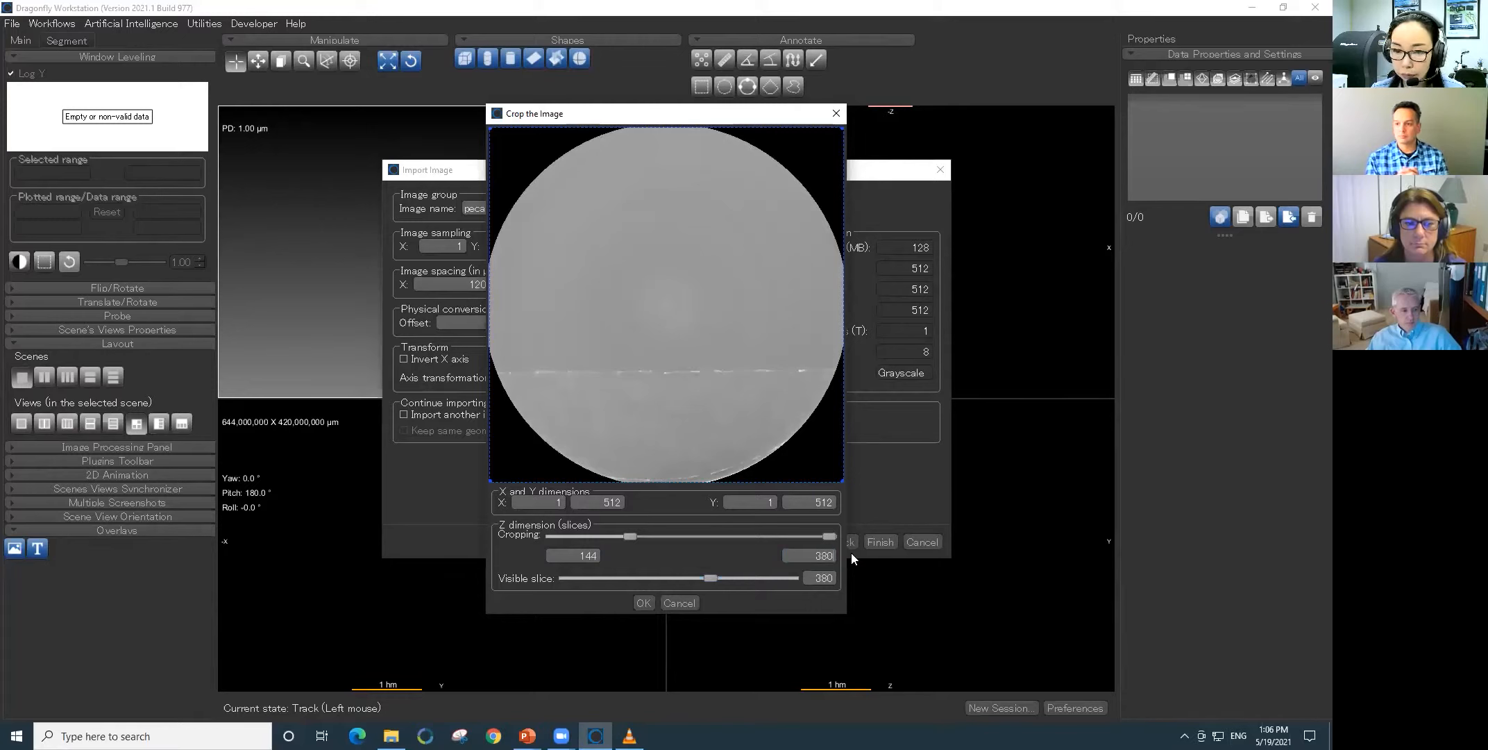
{"action": "left_click", "coordinate": [817, 579]}
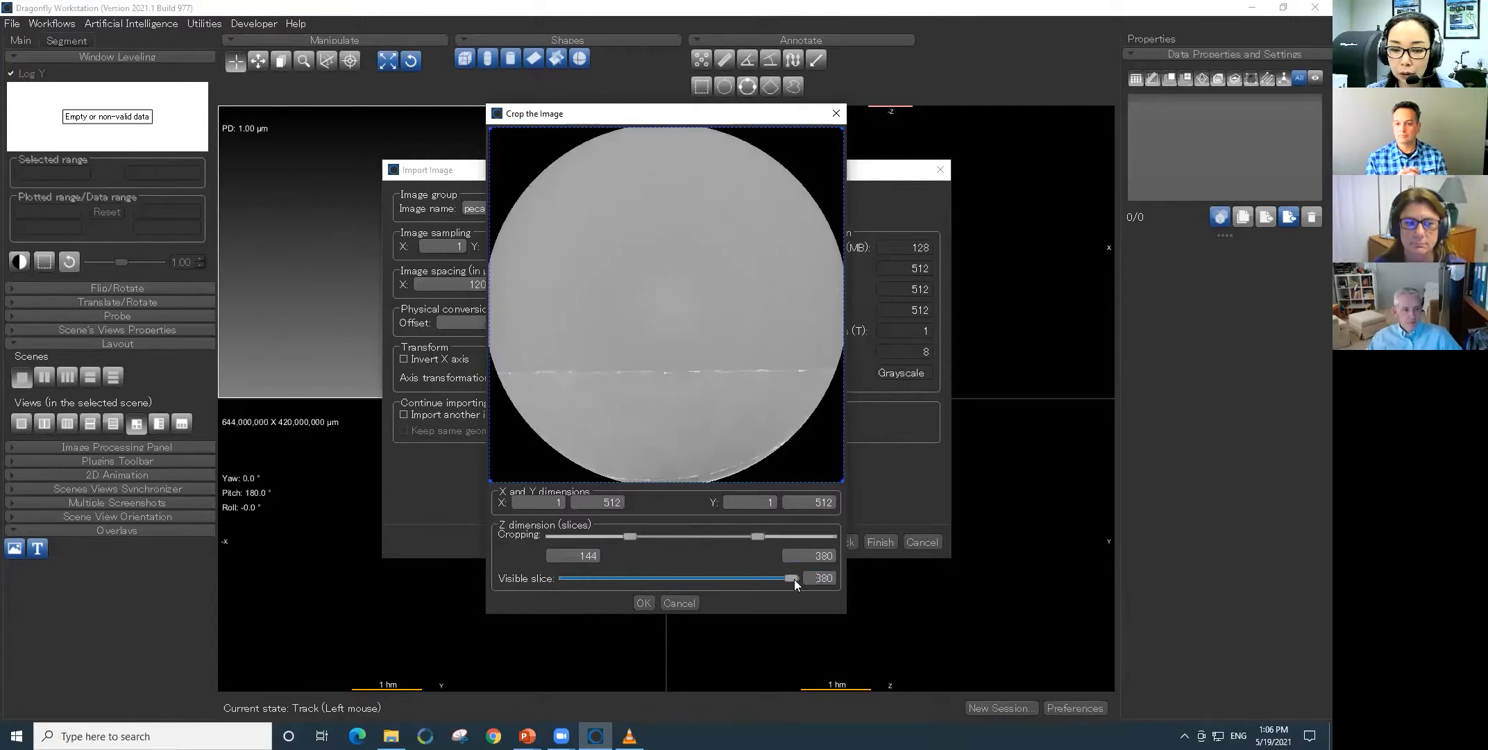
- Crop the pecan image to X 40–475 and Y 126–389 on a middle slice, and finish the import
{"action": "left_click_drag", "start_coordinate": [793, 578], "coordinate": [681, 577]}
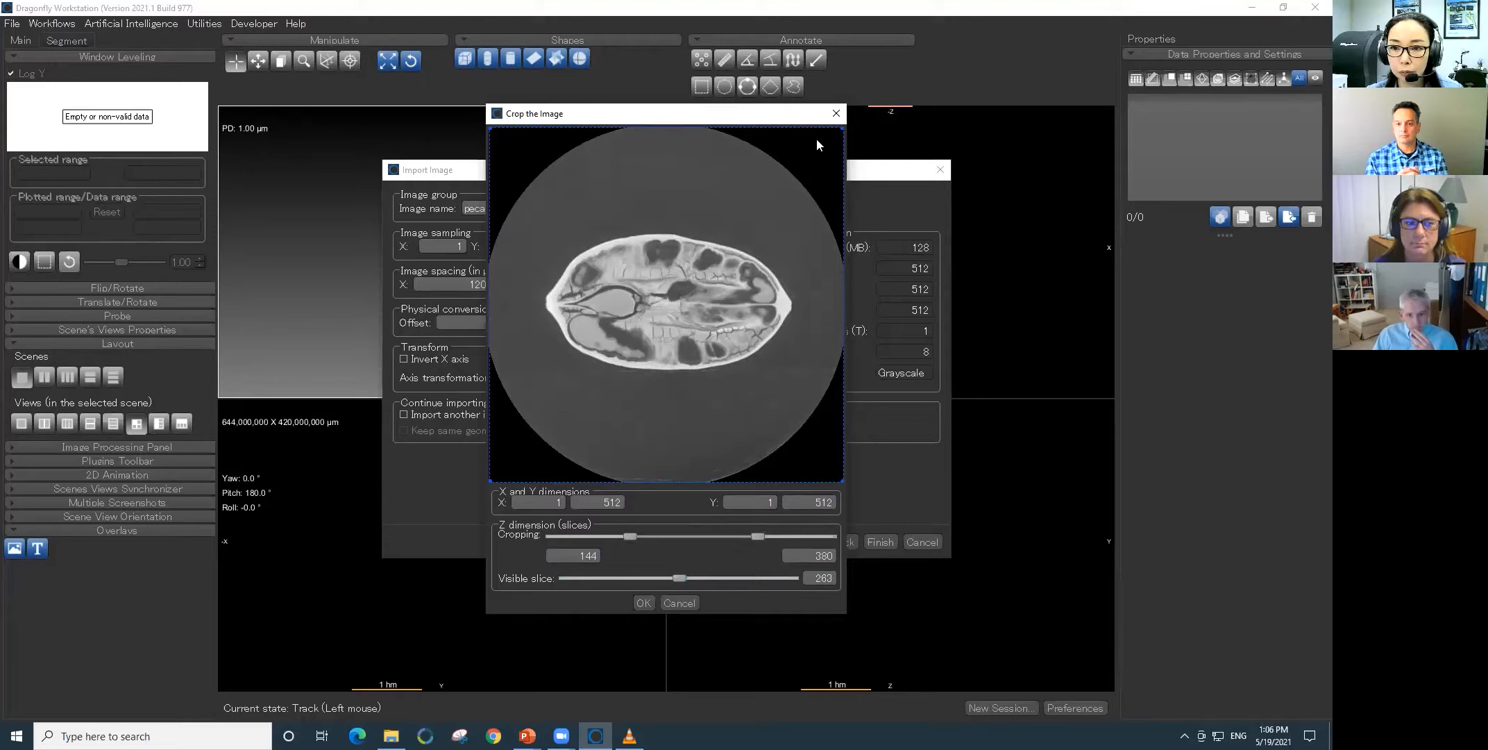
{"action": "left_click_drag", "start_coordinate": [819, 129], "coordinate": [819, 213]}
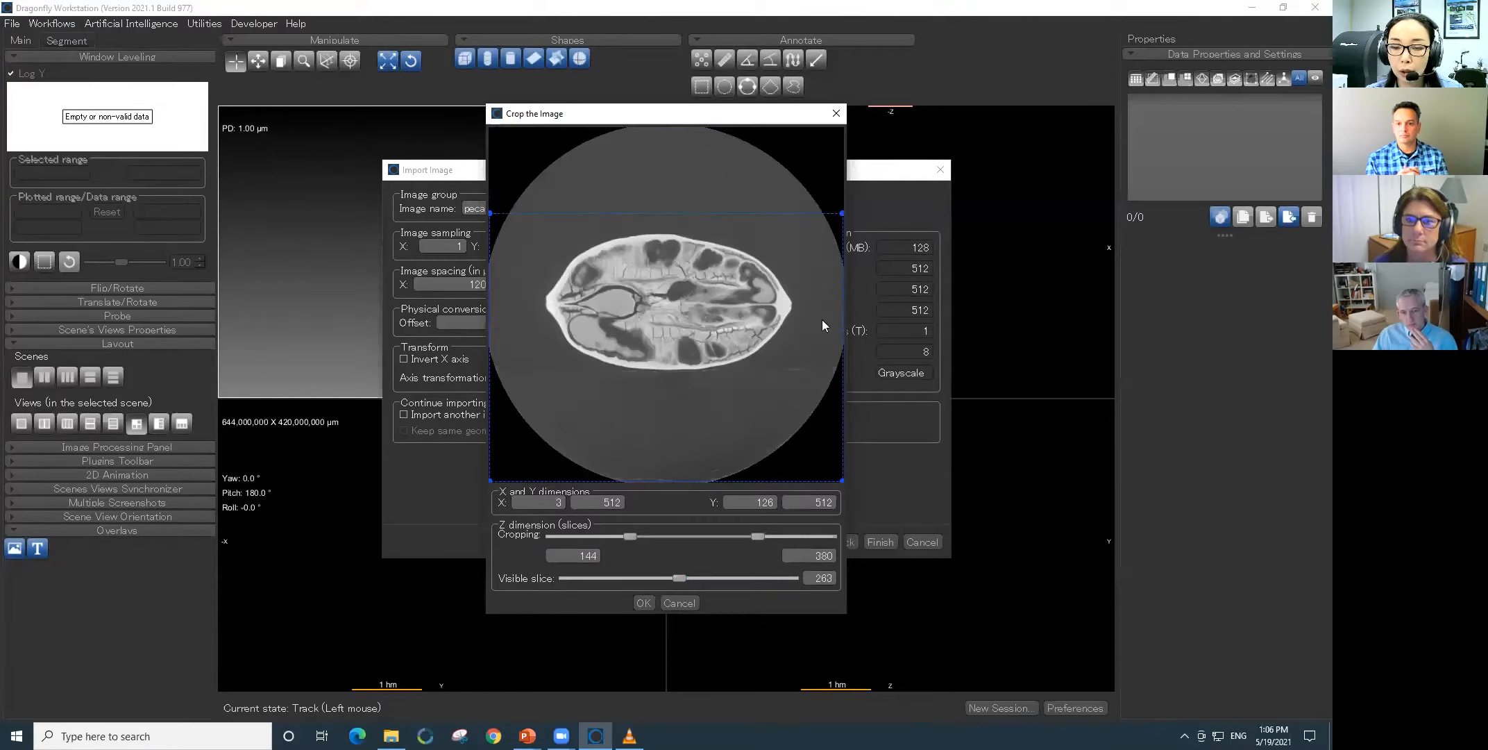
{"action": "left_click_drag", "start_coordinate": [492, 440], "coordinate": [515, 440]}
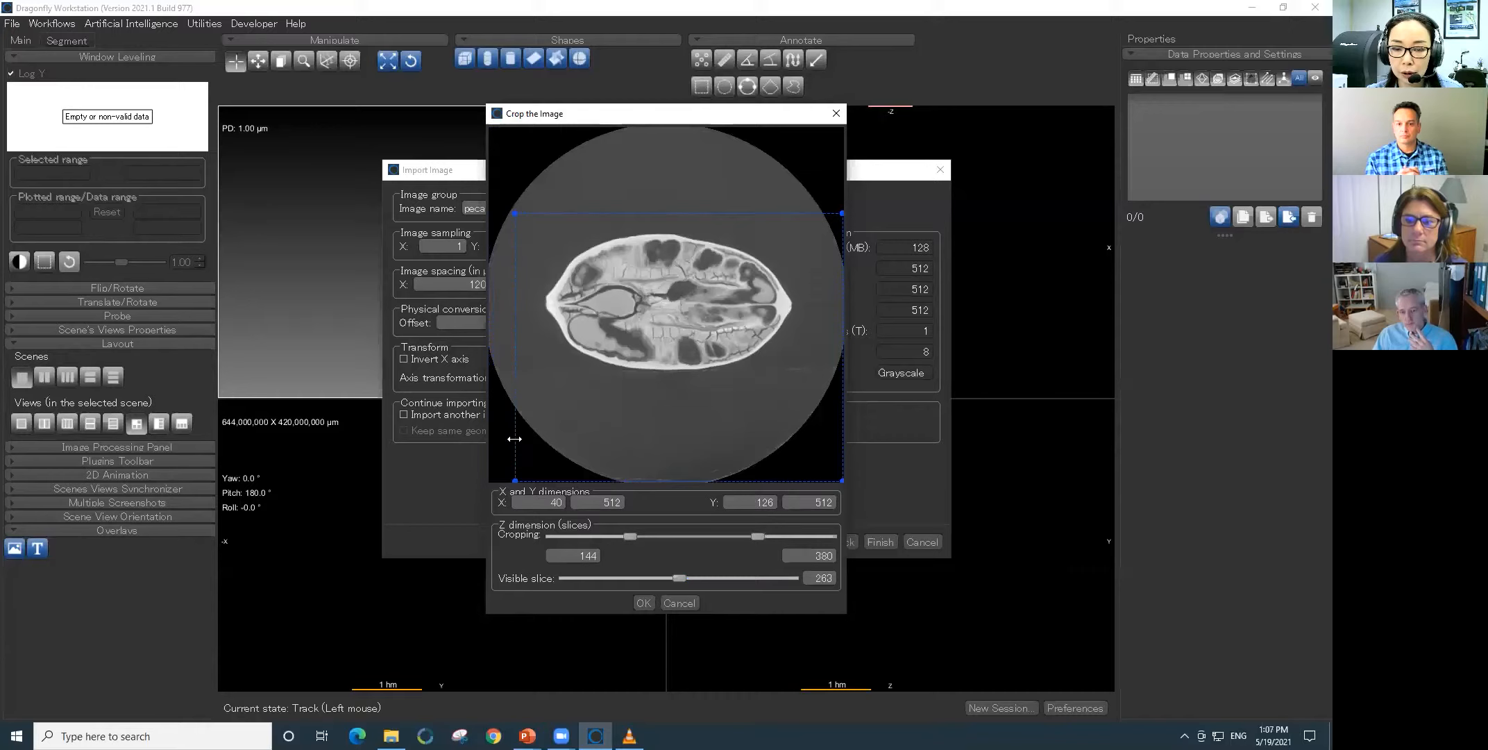
{"action": "left_click_drag", "start_coordinate": [840, 443], "coordinate": [817, 441]}
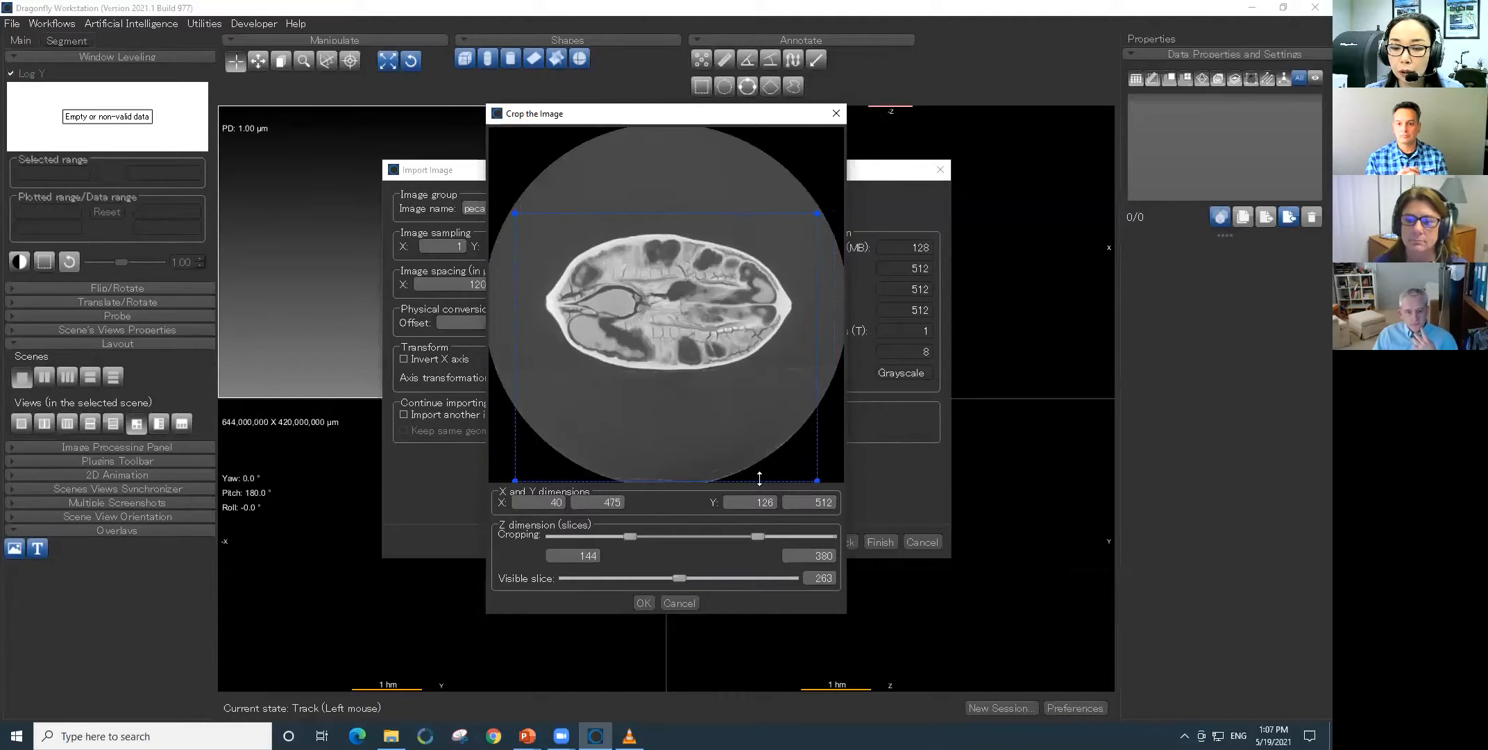
{"action": "left_click_drag", "start_coordinate": [767, 480], "coordinate": [766, 395]}
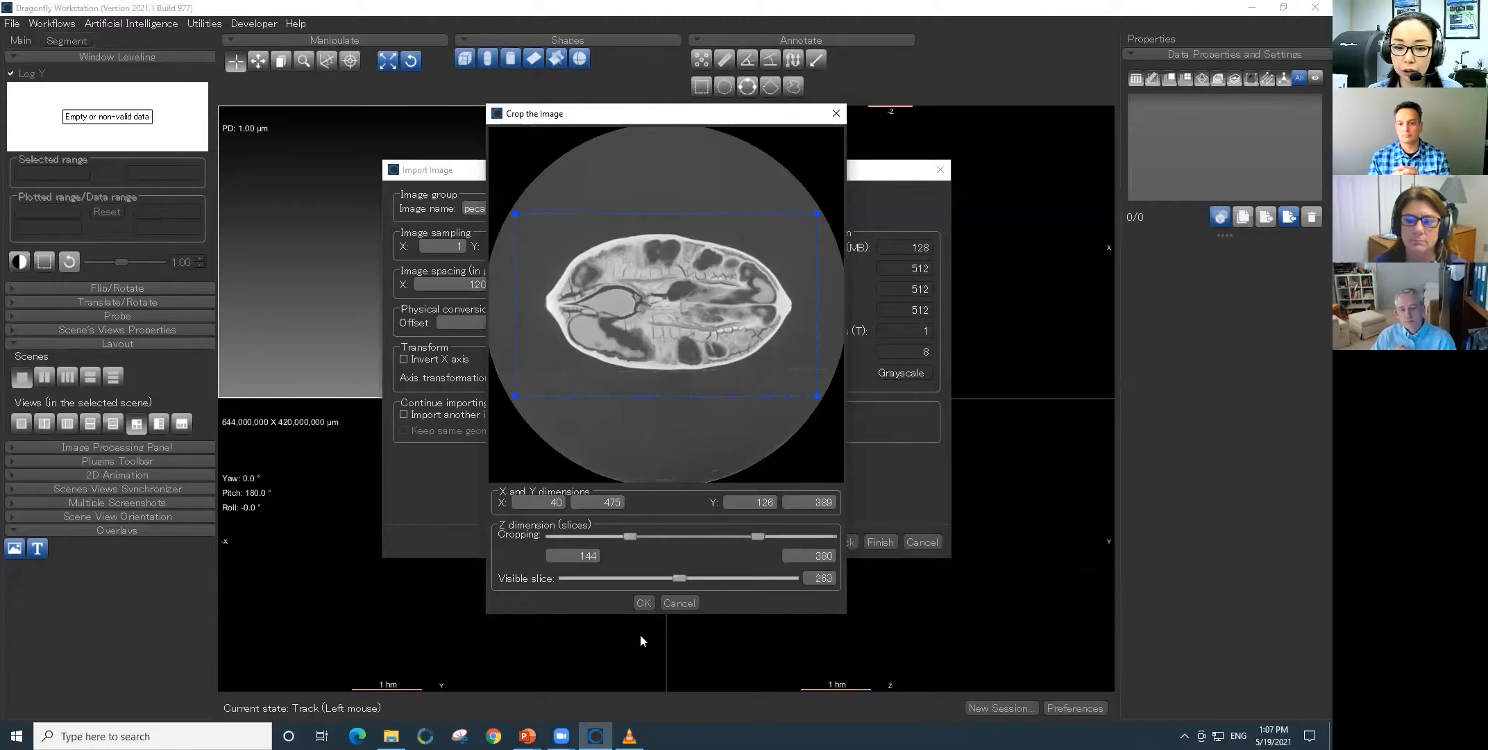
{"action": "left_click", "coordinate": [643, 603]}
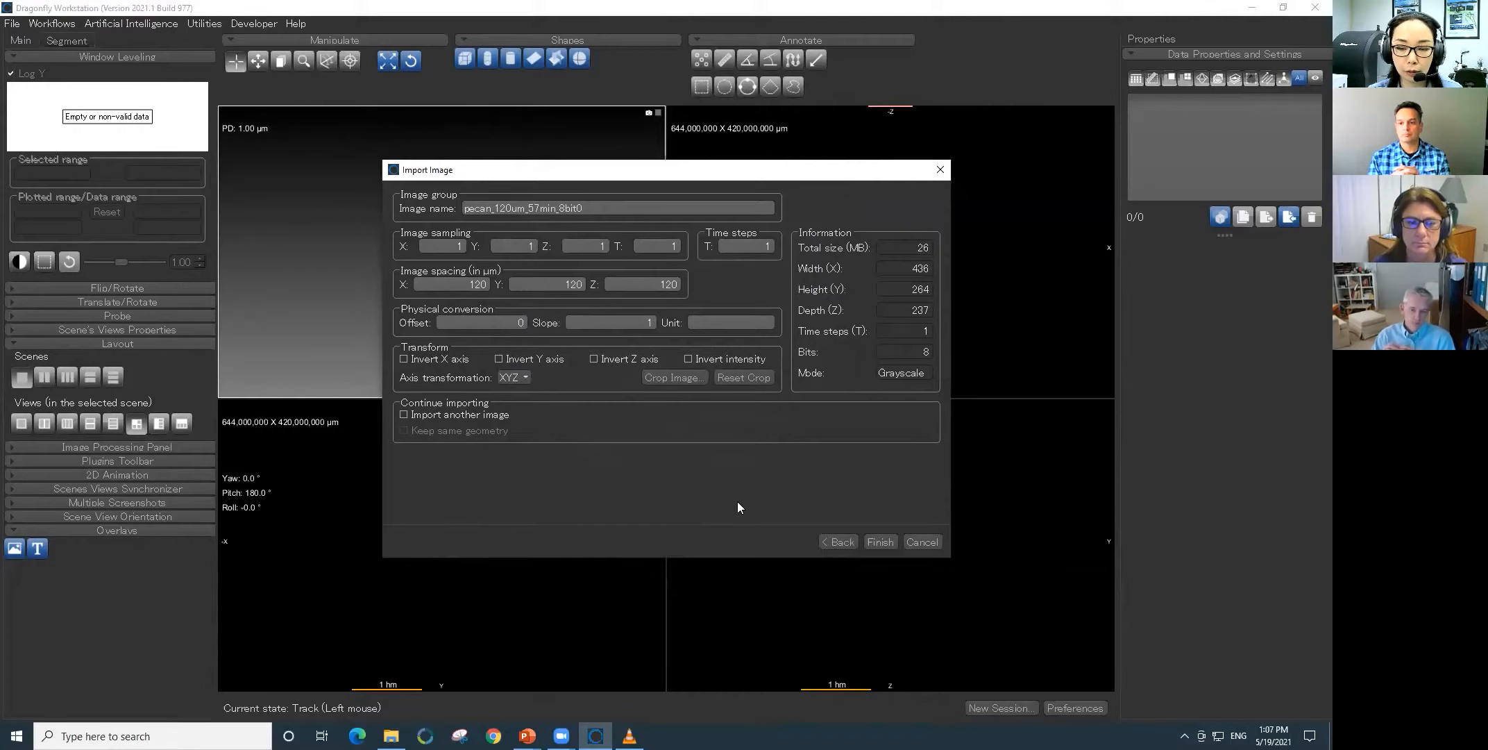
{"action": "left_click", "coordinate": [880, 542]}
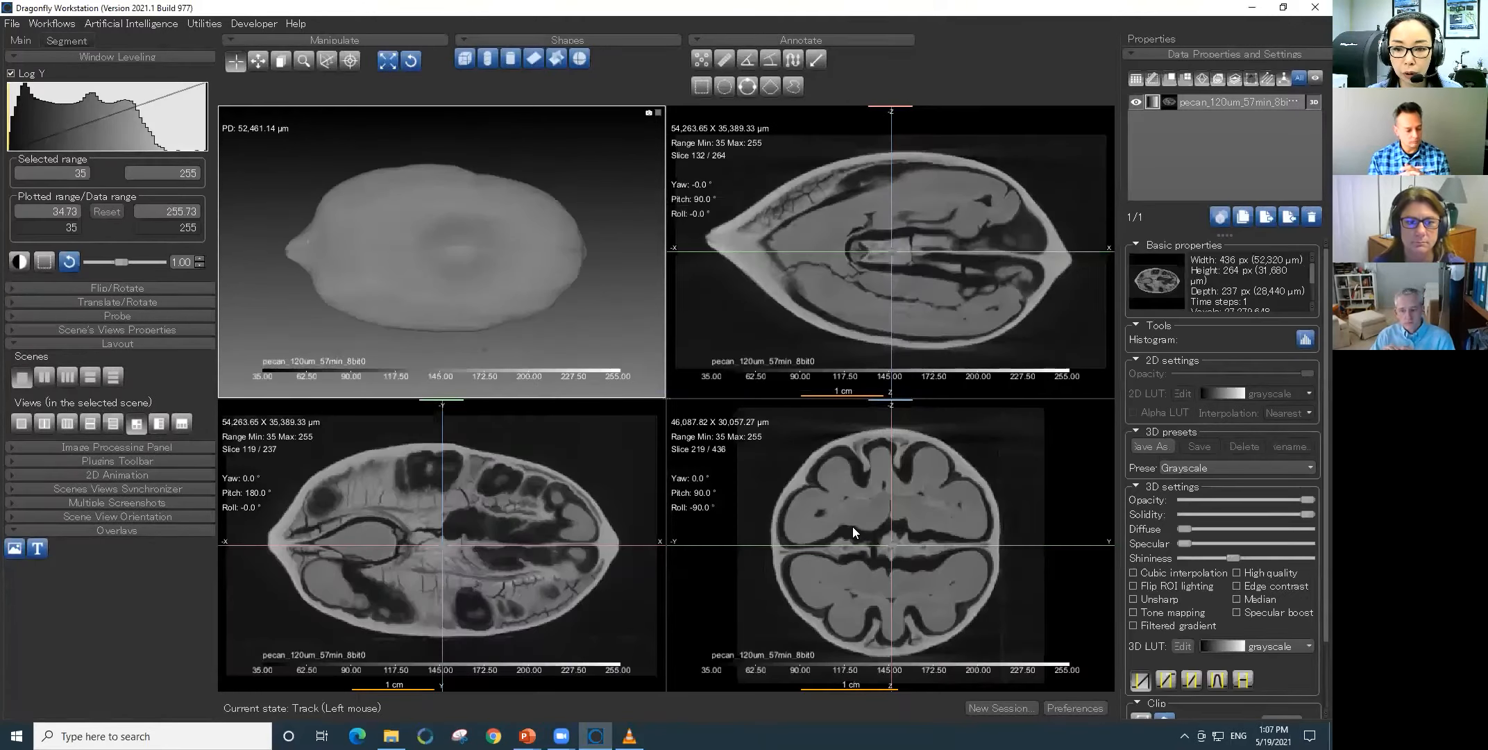
- Apply the Grayscale (solid) preset to the 3D rendering of the pecan
{"action": "mouse_move", "coordinate": [443, 539]}
{"action": "left_mouse_down"}
{"action": "mouse_move", "coordinate": [536, 488]}
{"action": "mouse_move", "coordinate": [540, 542]}
{"action": "mouse_move", "coordinate": [446, 570]}
{"action": "mouse_move", "coordinate": [374, 574]}
{"action": "mouse_move", "coordinate": [381, 516]}
{"action": "mouse_move", "coordinate": [318, 514]}
{"action": "mouse_move", "coordinate": [318, 539]}
{"action": "mouse_move", "coordinate": [356, 560]}
{"action": "mouse_move", "coordinate": [465, 577]}
{"action": "mouse_move", "coordinate": [470, 536]}
{"action": "left_mouse_up"}
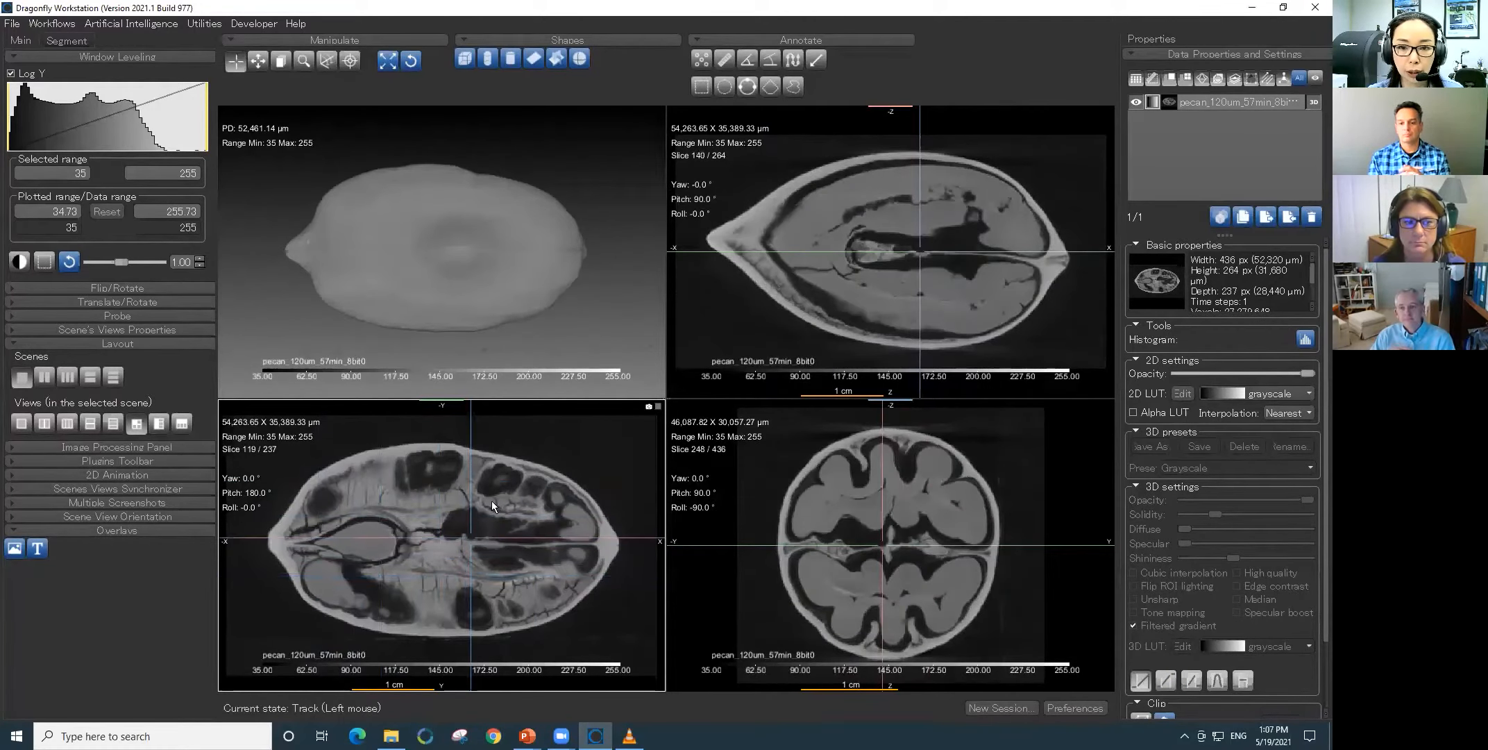
{"action": "left_click", "coordinate": [542, 293]}
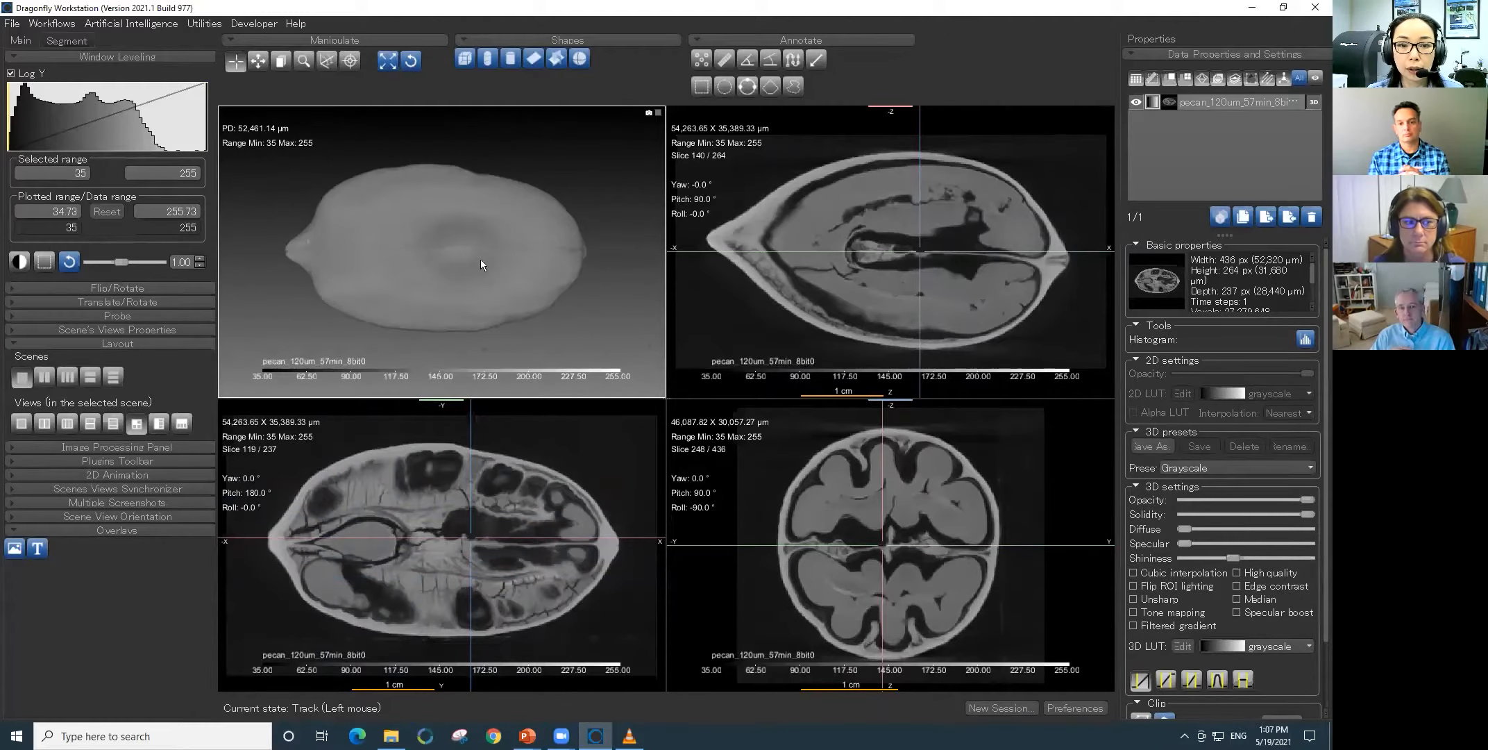
{"action": "left_click_drag", "start_coordinate": [314, 268], "coordinate": [370, 282]}
{"action": "left_click_drag", "start_coordinate": [278, 227], "coordinate": [336, 261]}
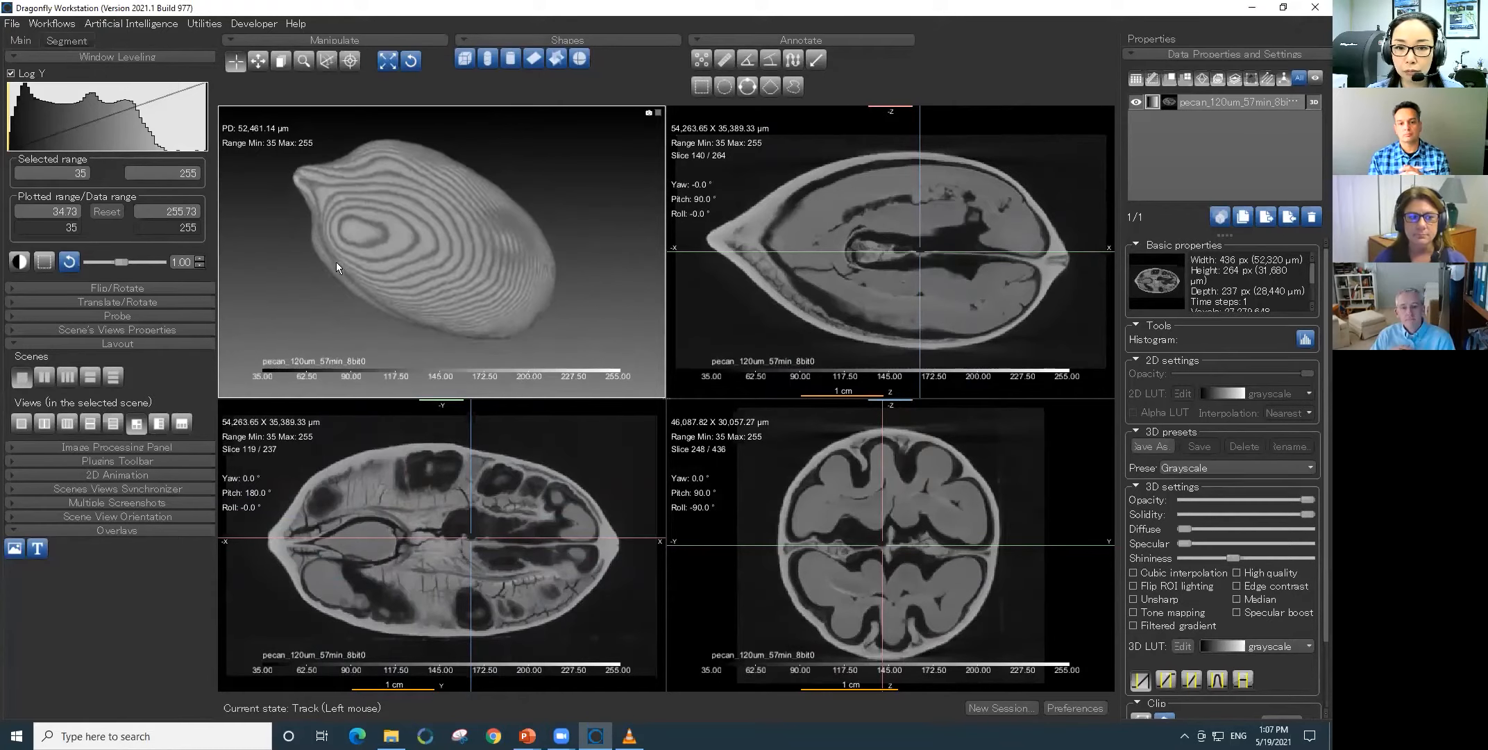
{"action": "left_click", "coordinate": [1287, 469]}
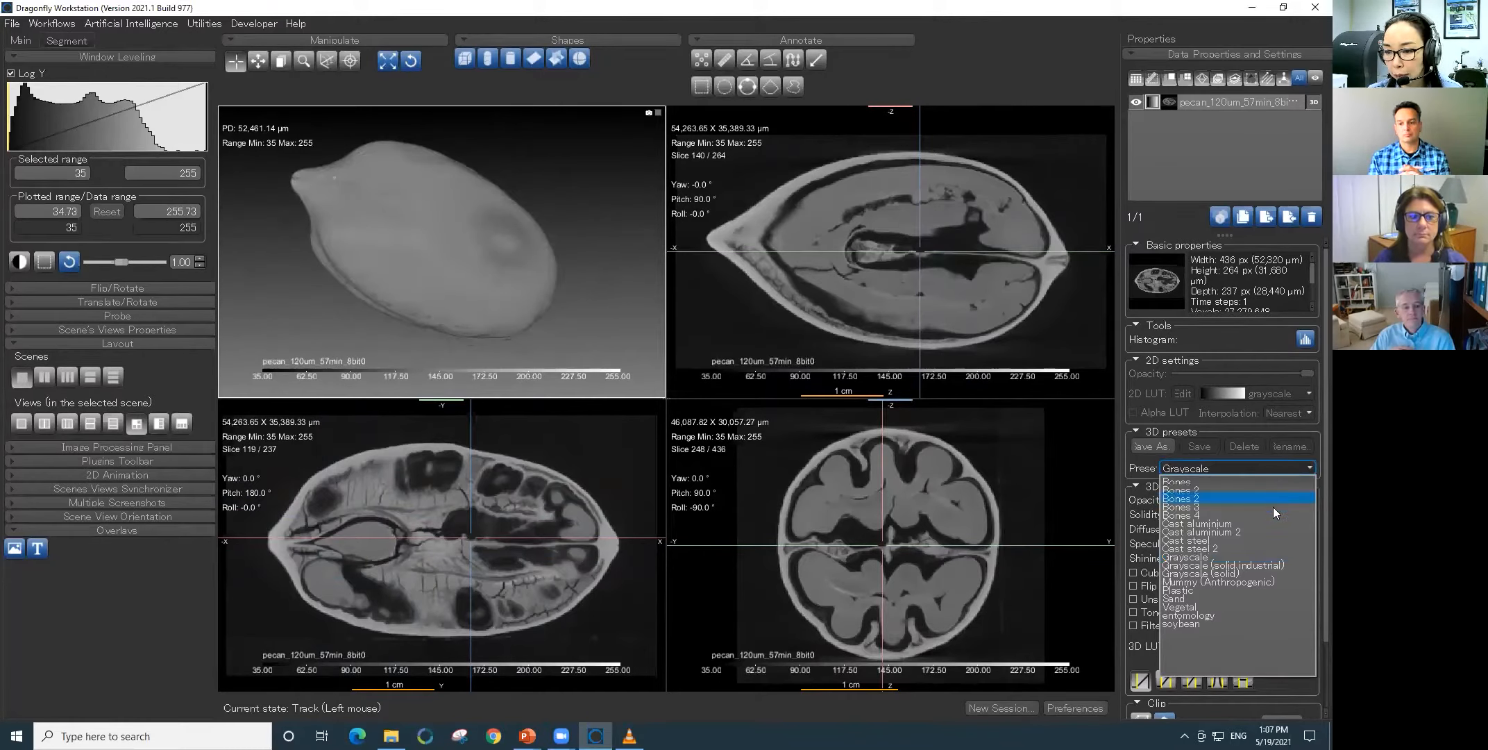
{"action": "left_click", "coordinate": [1243, 572]}
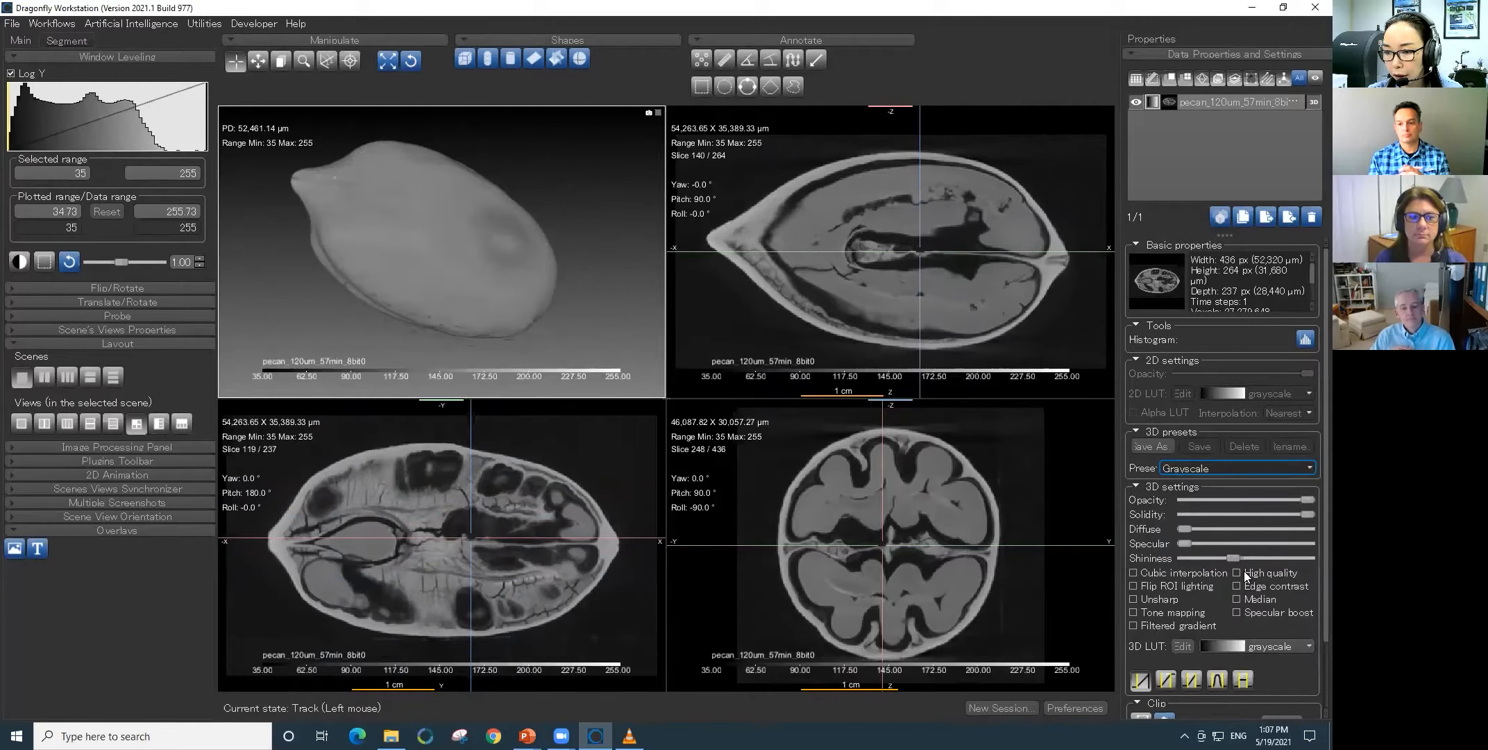
- Color the 3D pecan rendering with the amber lookup table and rotate it to check its surface
{"action": "left_click", "coordinate": [1264, 642]}
{"action": "scroll", "coordinate": [1276, 589], "scroll_direction": "down", "scroll_amount": 5}
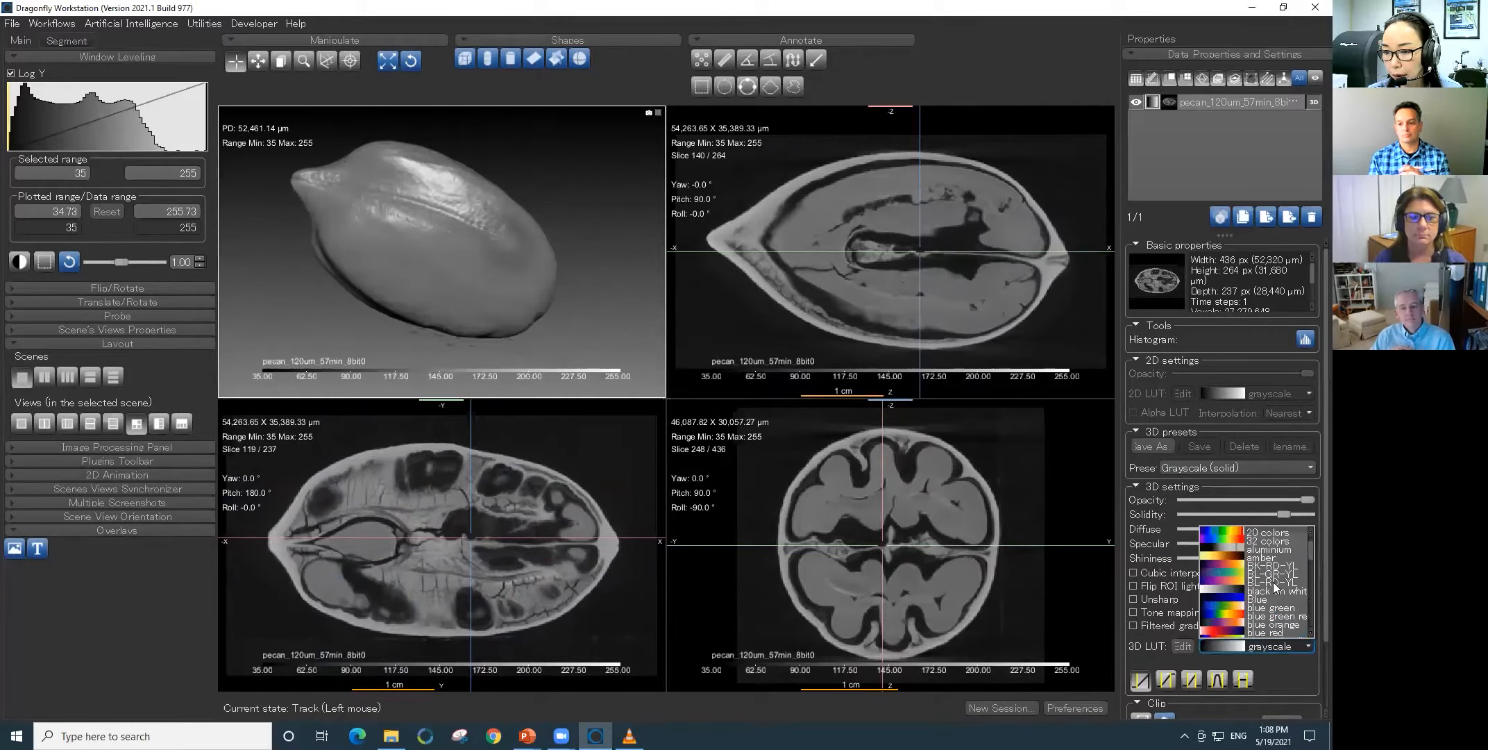
{"action": "left_click", "coordinate": [1277, 563]}
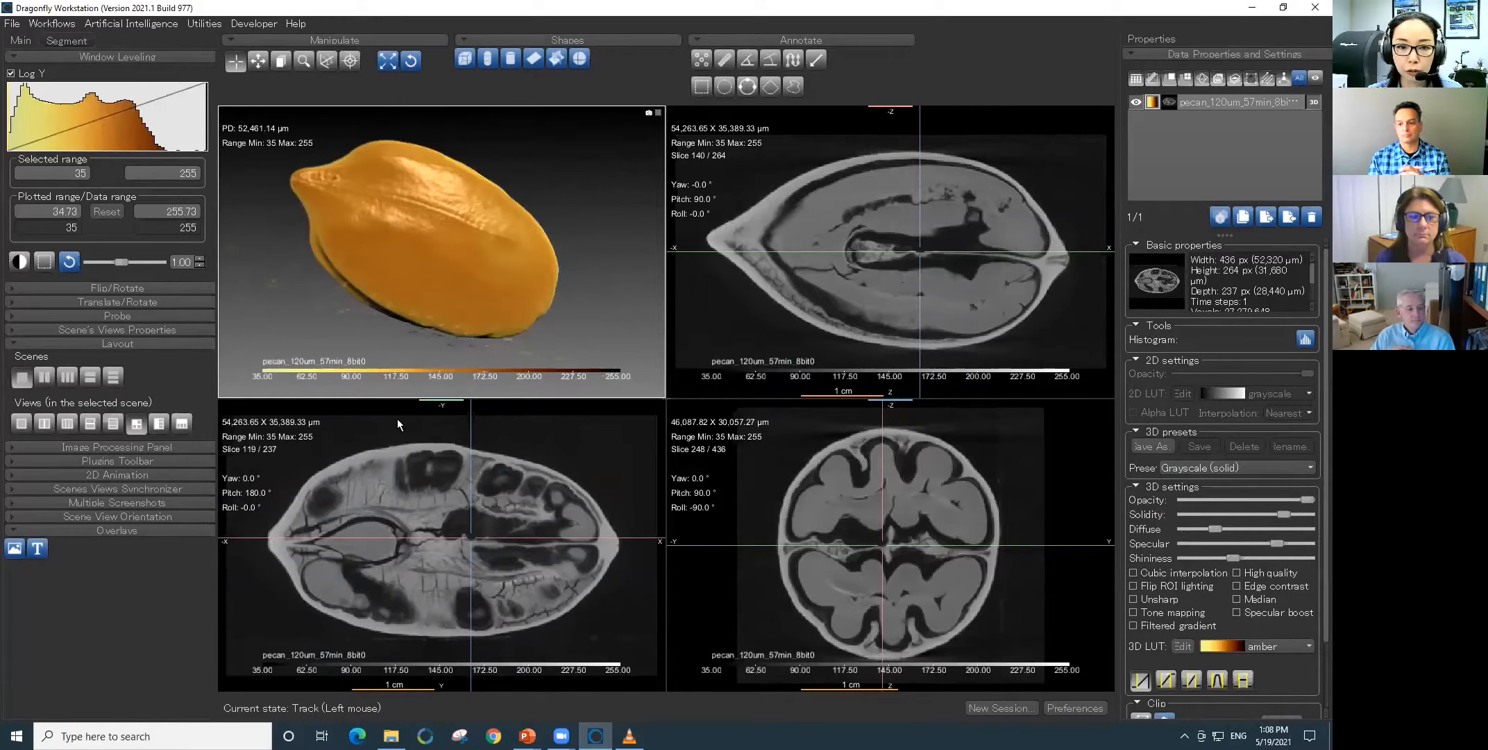
{"action": "left_click_drag", "start_coordinate": [524, 252], "coordinate": [363, 324]}
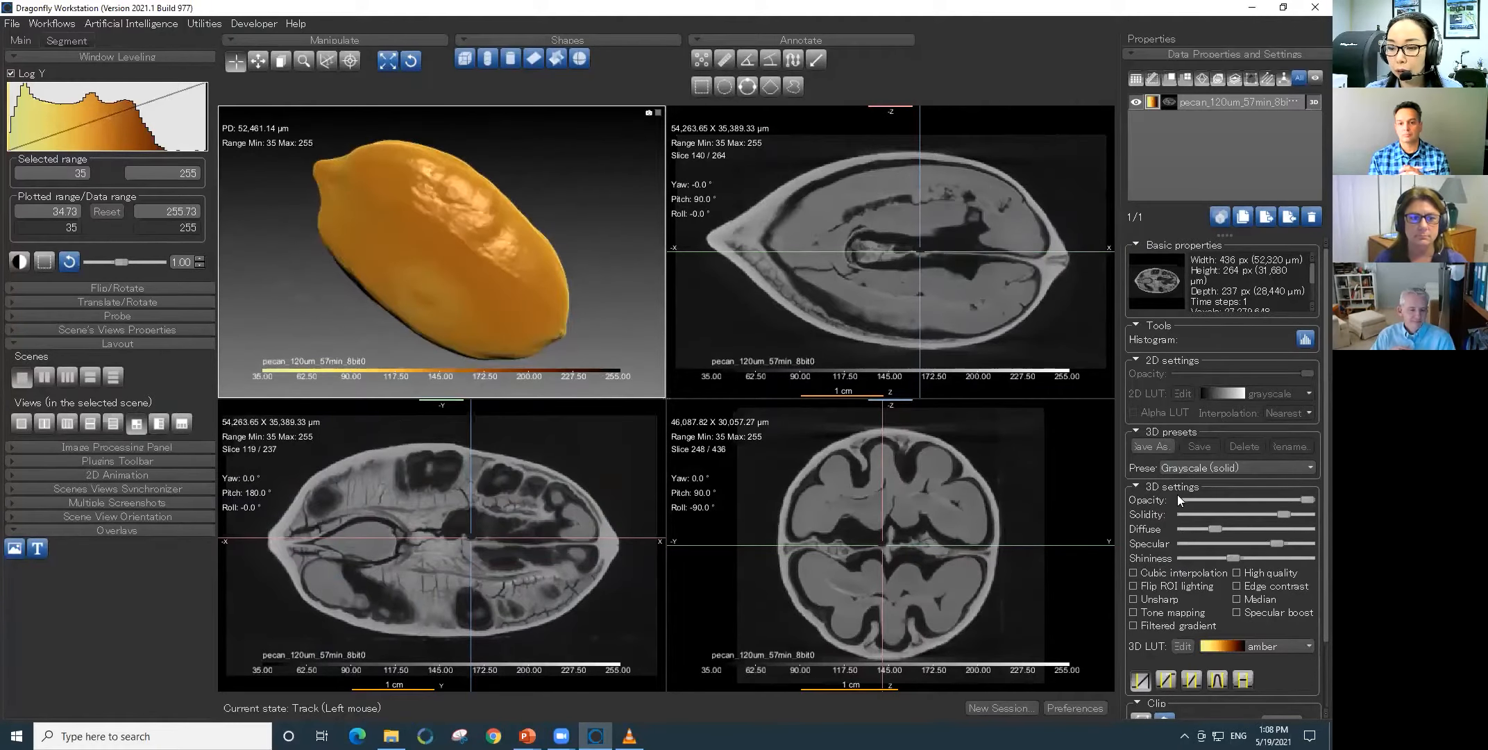
- Clip away part of the 3D pecan lengthwise to expose its interior, and hide the clip box
{"action": "scroll", "coordinate": [1311, 671], "scroll_direction": "down", "scroll_amount": 2}
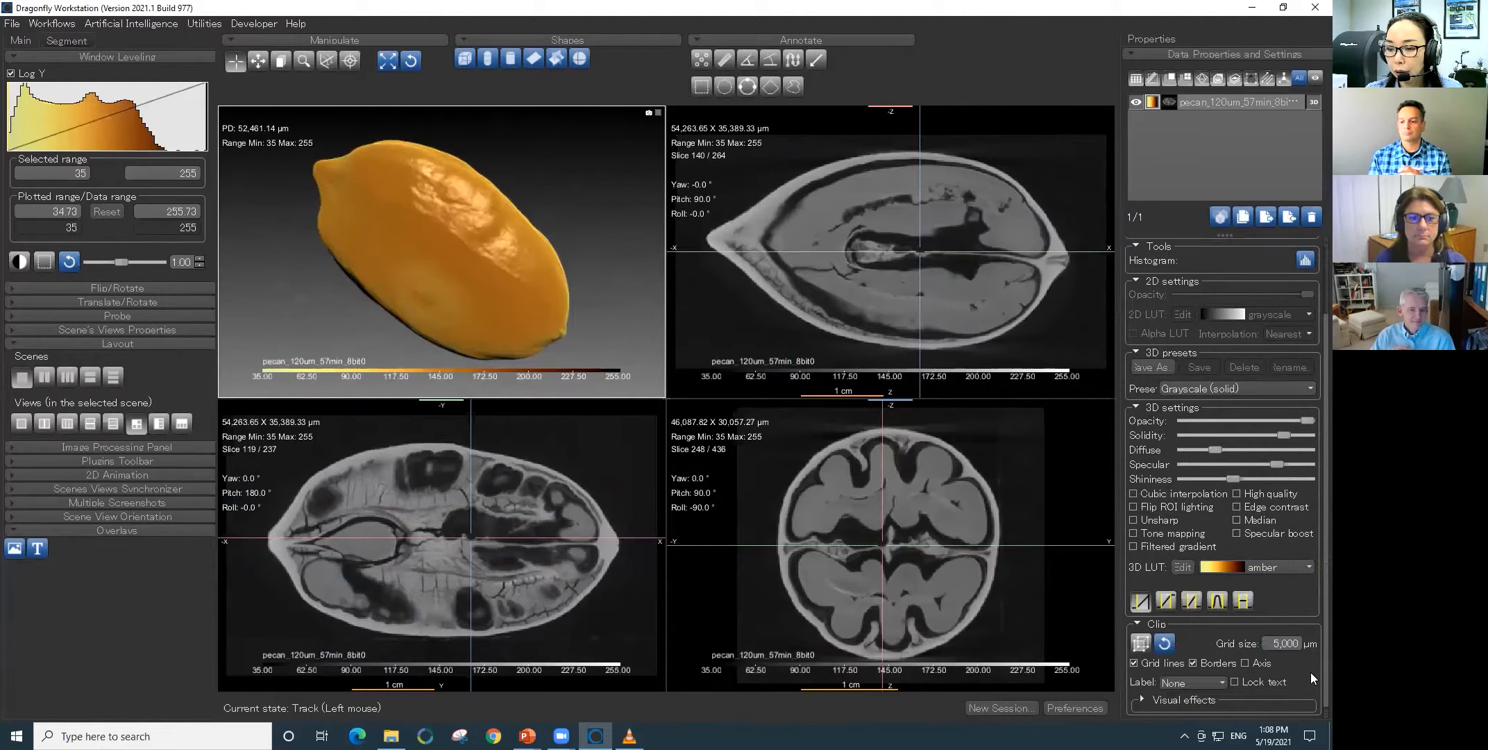
{"action": "left_click", "coordinate": [1141, 642]}
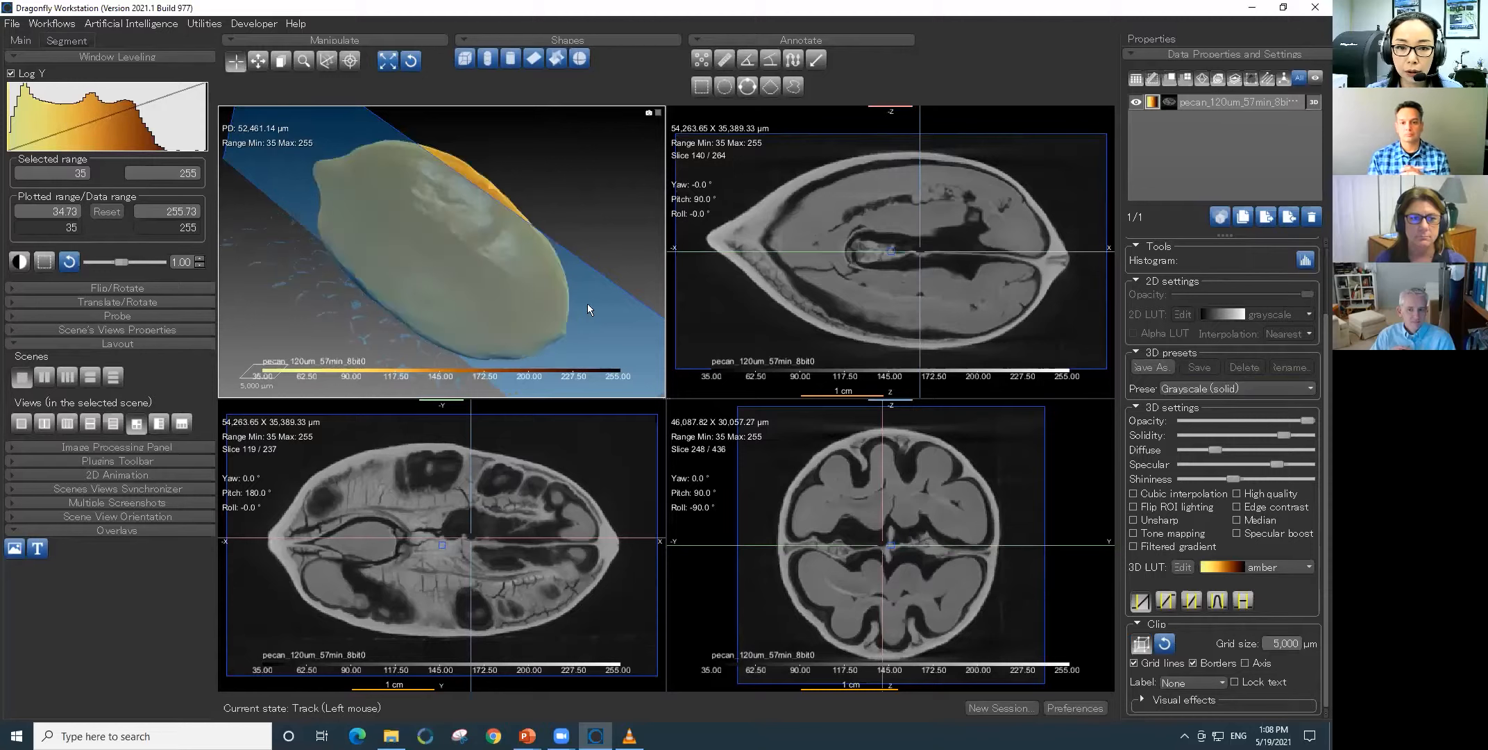
{"action": "left_click_drag", "start_coordinate": [611, 324], "coordinate": [635, 270]}
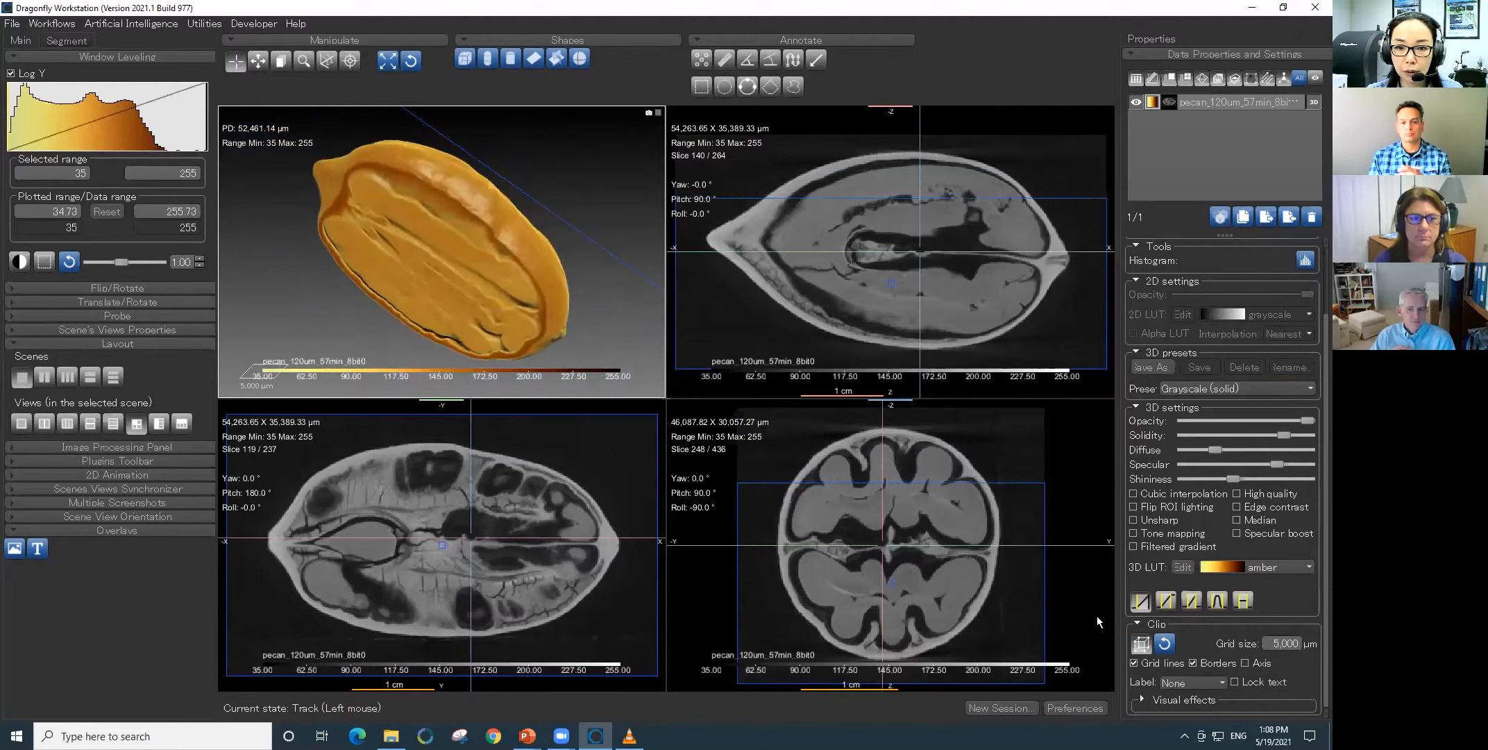
{"action": "left_click", "coordinate": [1140, 644]}
{"action": "left_click_drag", "start_coordinate": [588, 325], "coordinate": [502, 330]}
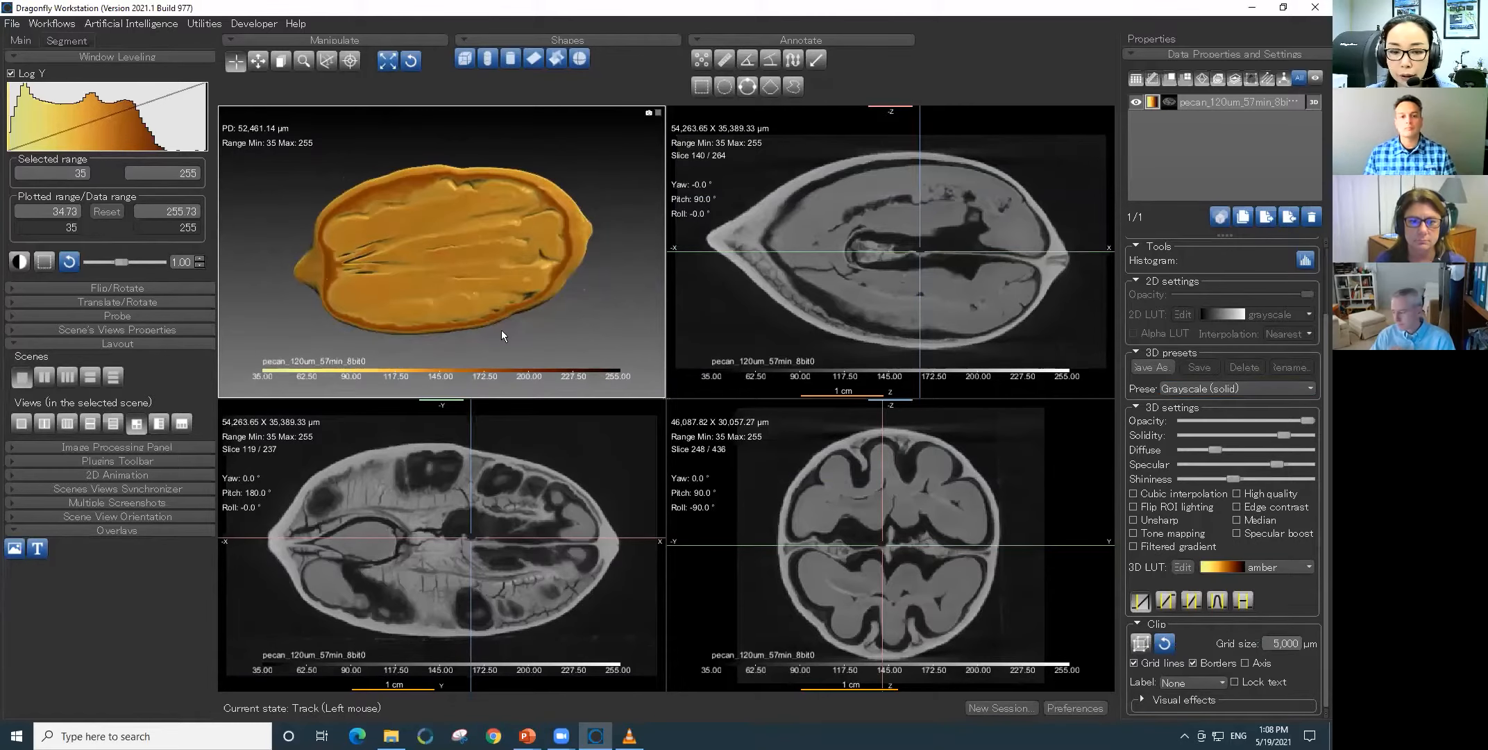
- Enlarge the round cross-section view of the pecan and use area leveling to set its intensity range to 47–174
{"action": "double_click", "coordinate": [1019, 482]}
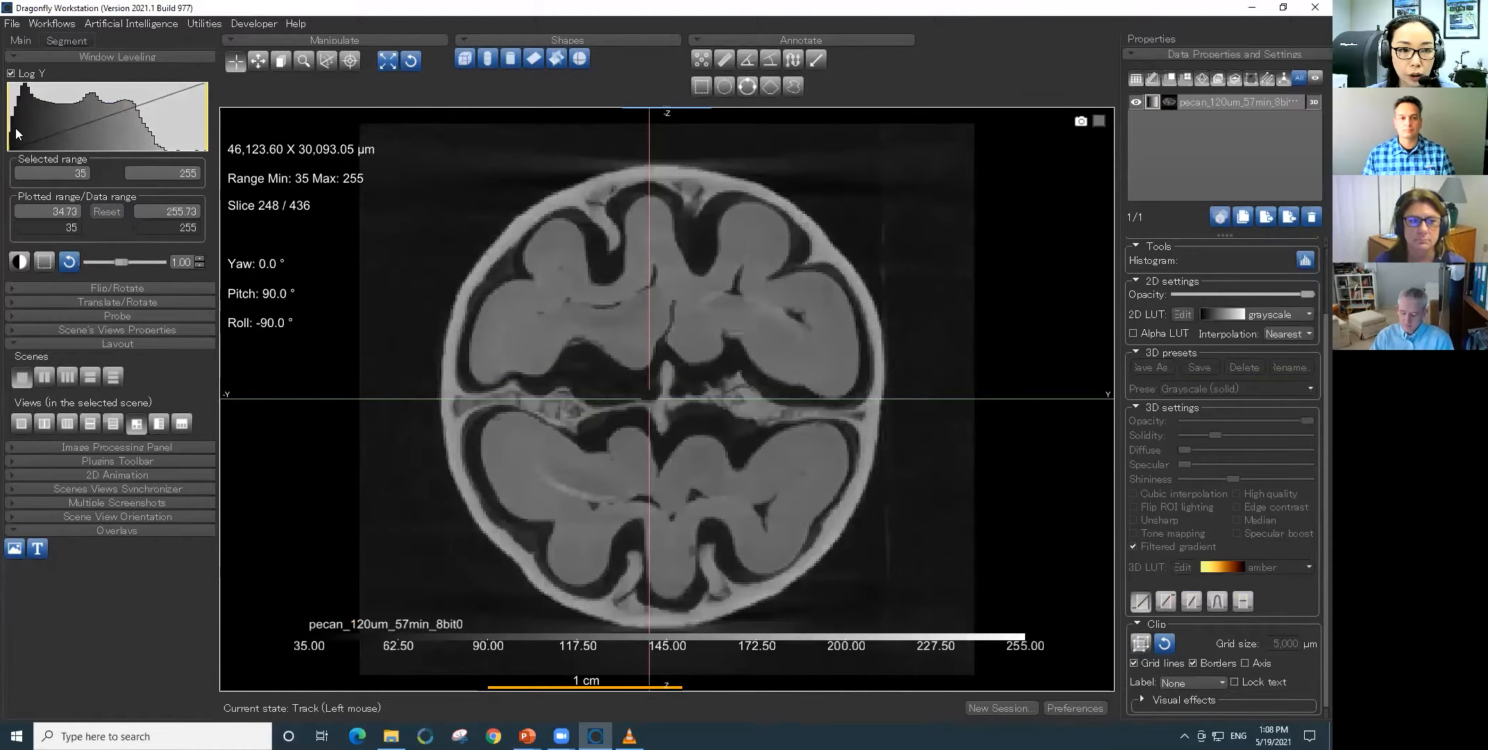
{"action": "mouse_move", "coordinate": [15, 128]}
{"action": "left_mouse_down"}
{"action": "mouse_move", "coordinate": [55, 127]}
{"action": "mouse_move", "coordinate": [24, 129]}
{"action": "left_mouse_up"}
{"action": "left_click", "coordinate": [44, 262]}
{"action": "left_click_drag", "start_coordinate": [796, 474], "coordinate": [886, 553]}
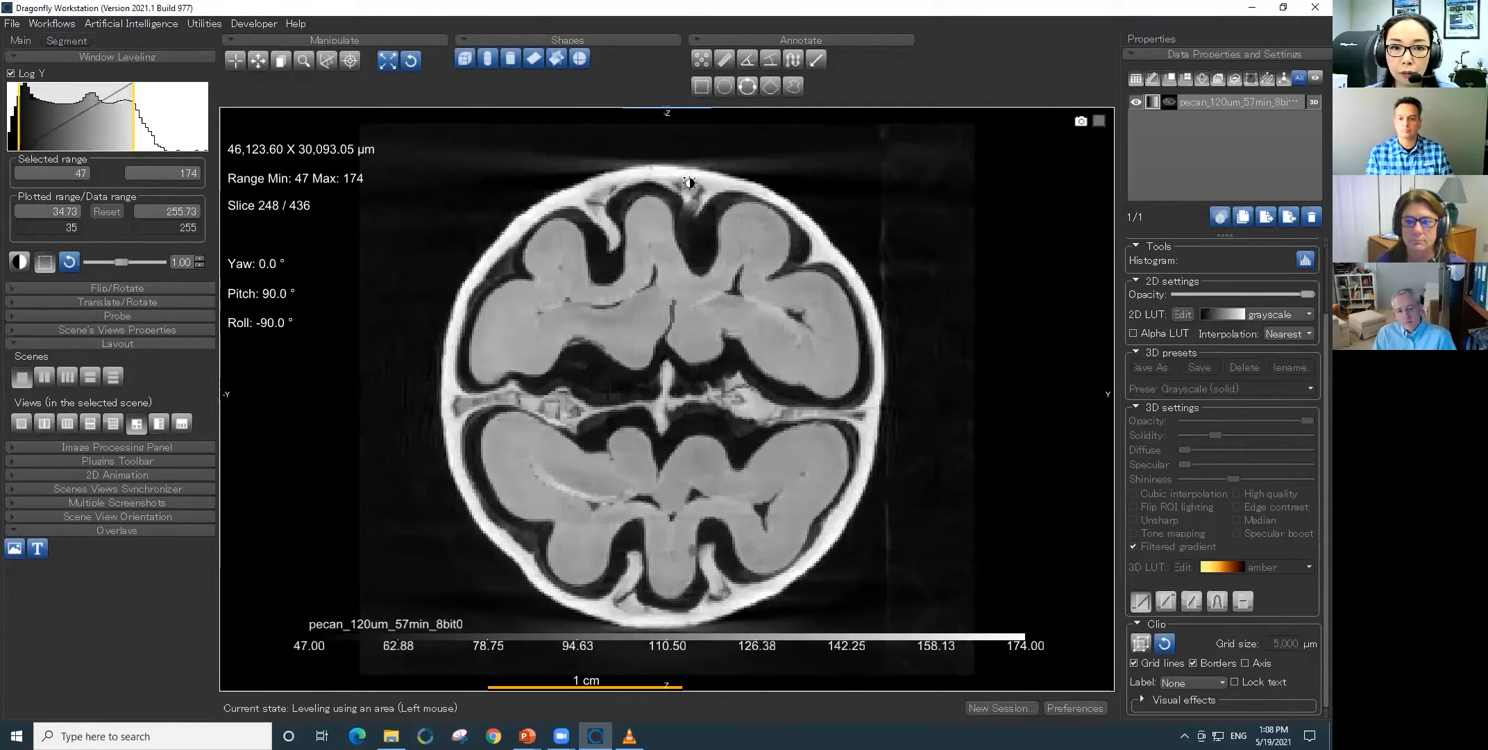
{"action": "right_click_drag", "start_coordinate": [846, 330], "coordinate": [910, 517]}
{"action": "middle_click_drag", "start_coordinate": [811, 296], "coordinate": [861, 384]}
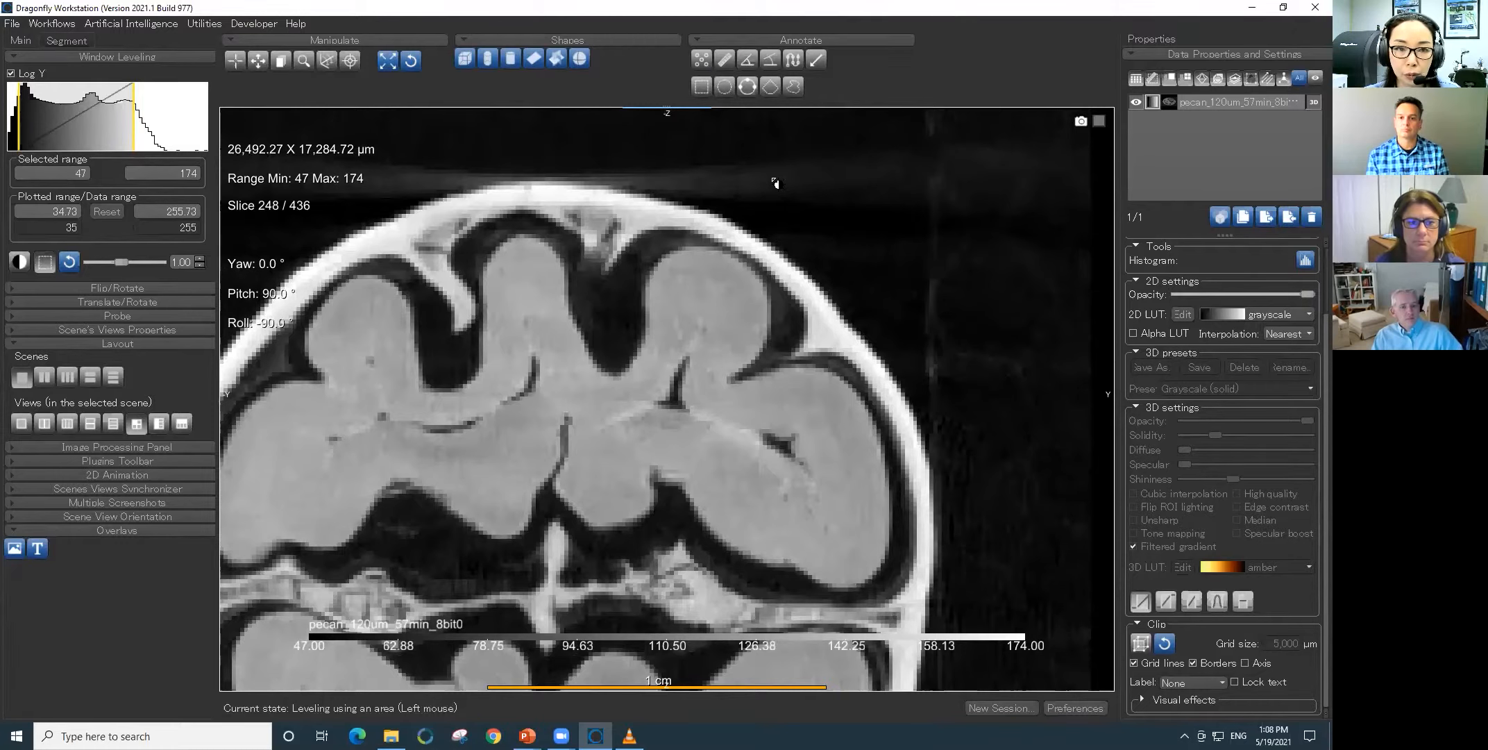
- Measure the shell thickness with two rulers, one across the thin wall and one across the thicker wall section above it
{"action": "left_click", "coordinate": [725, 60]}
{"action": "left_click_drag", "start_coordinate": [899, 440], "coordinate": [921, 433]}
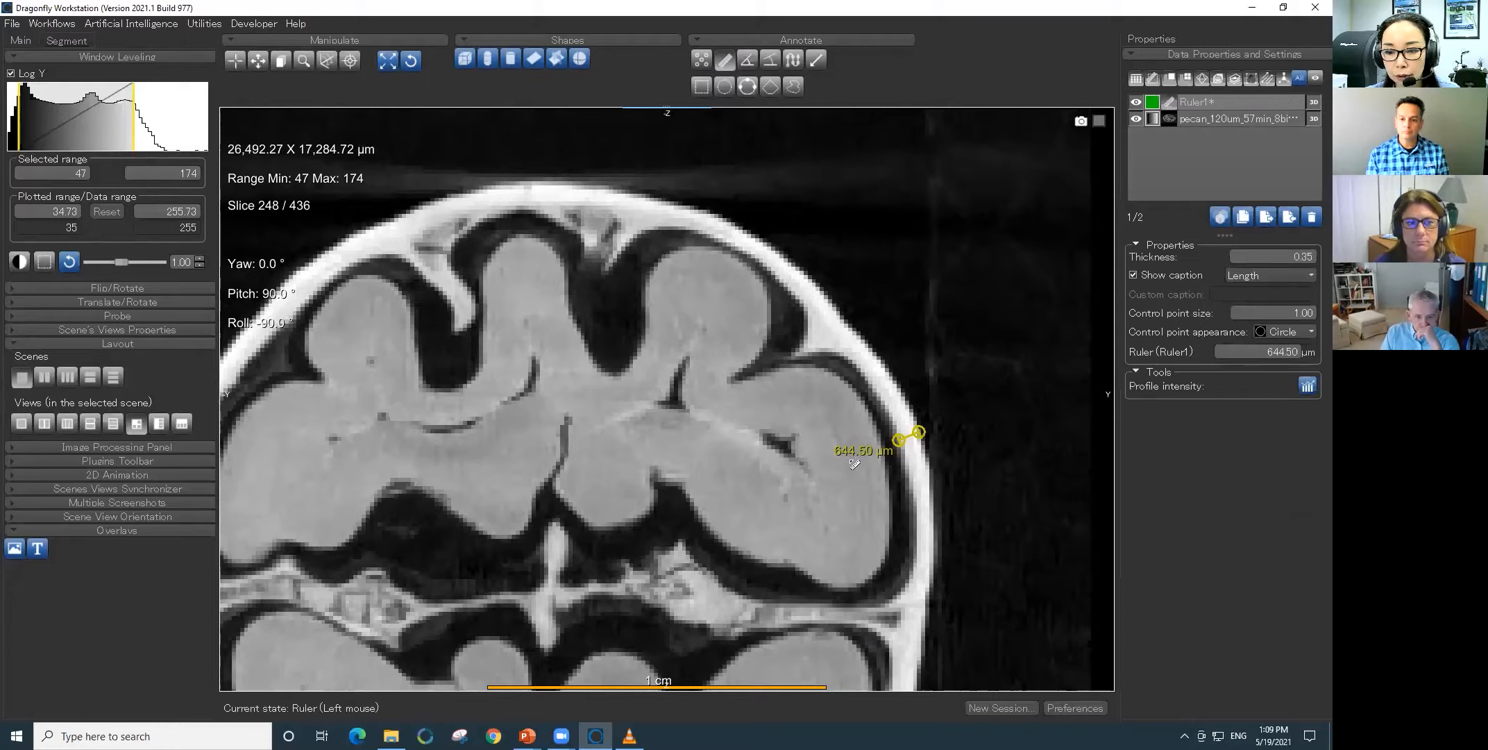
{"action": "left_click_drag", "start_coordinate": [805, 345], "coordinate": [841, 318]}
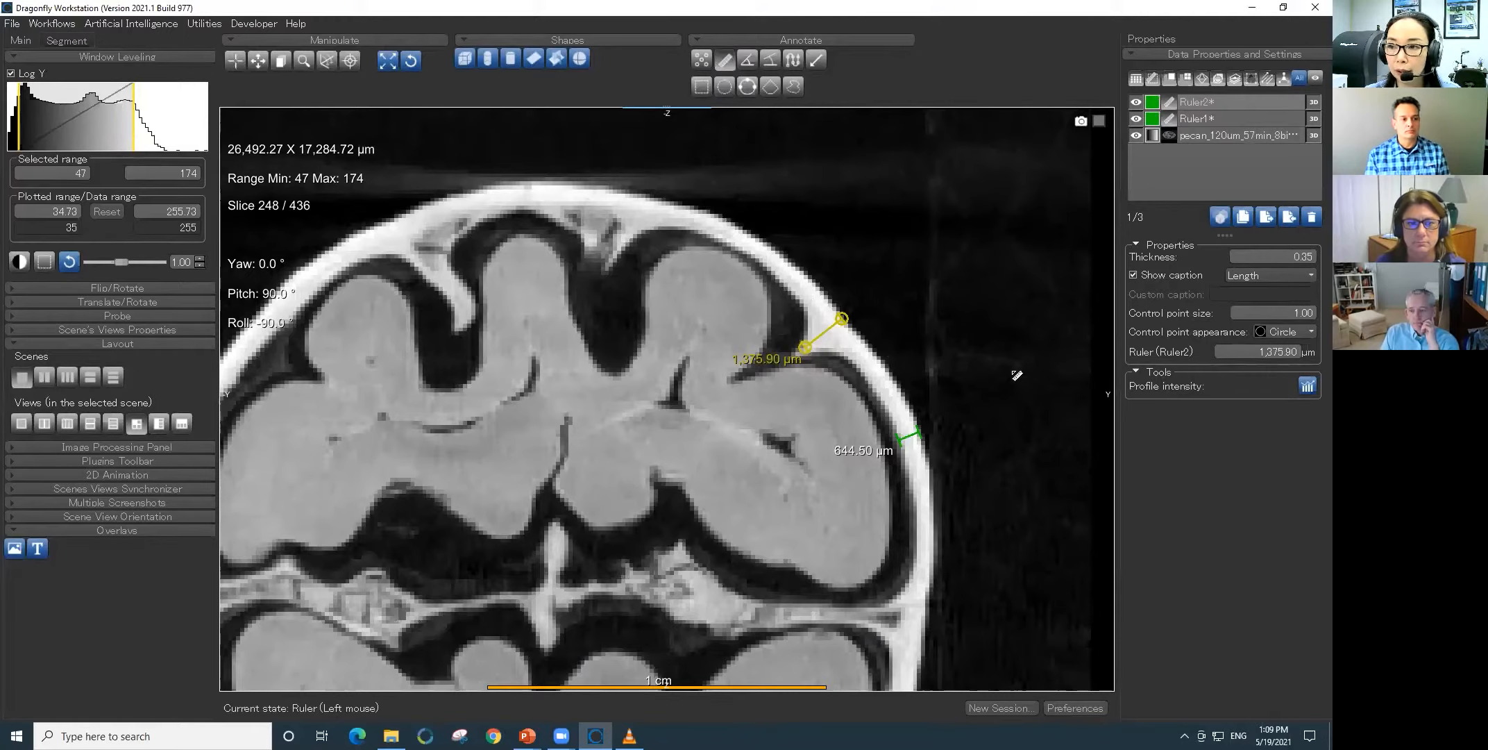
- Delete both rulers from the cross-section view and leave the Ruler tool
{"action": "left_click", "coordinate": [1183, 119]}
{"action": "left_click", "coordinate": [1149, 146]}
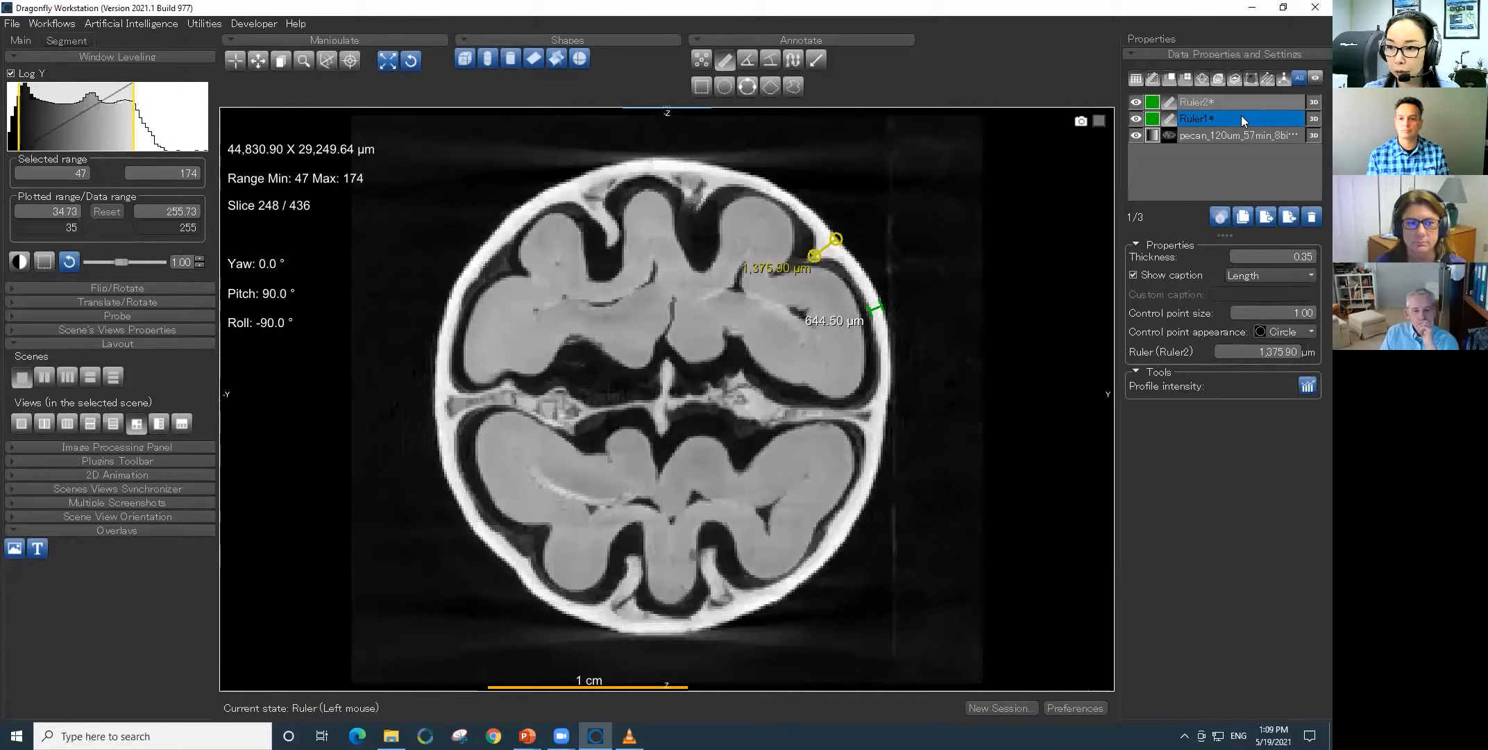
{"action": "left_click", "coordinate": [1240, 116], "text": "ctrl"}
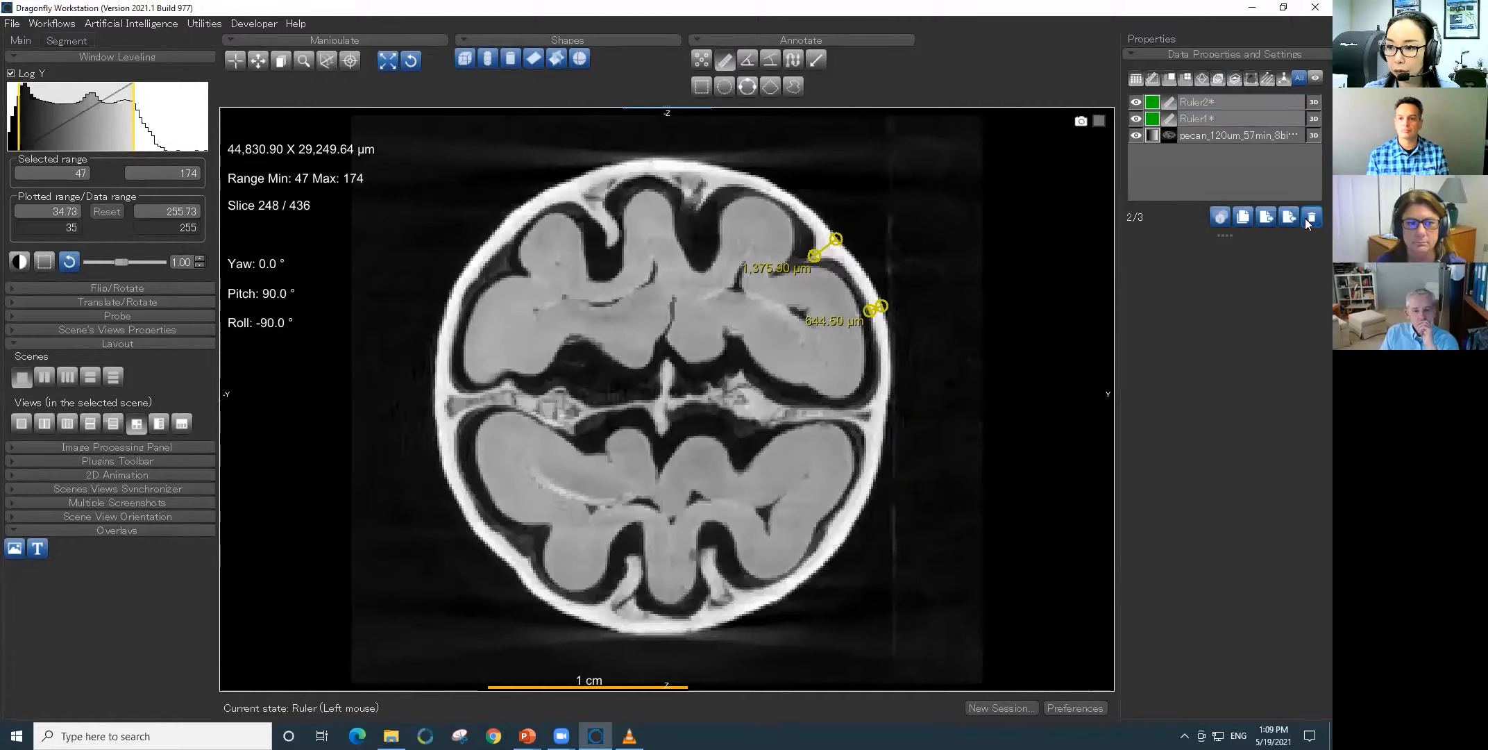
{"action": "left_click", "coordinate": [1311, 218]}
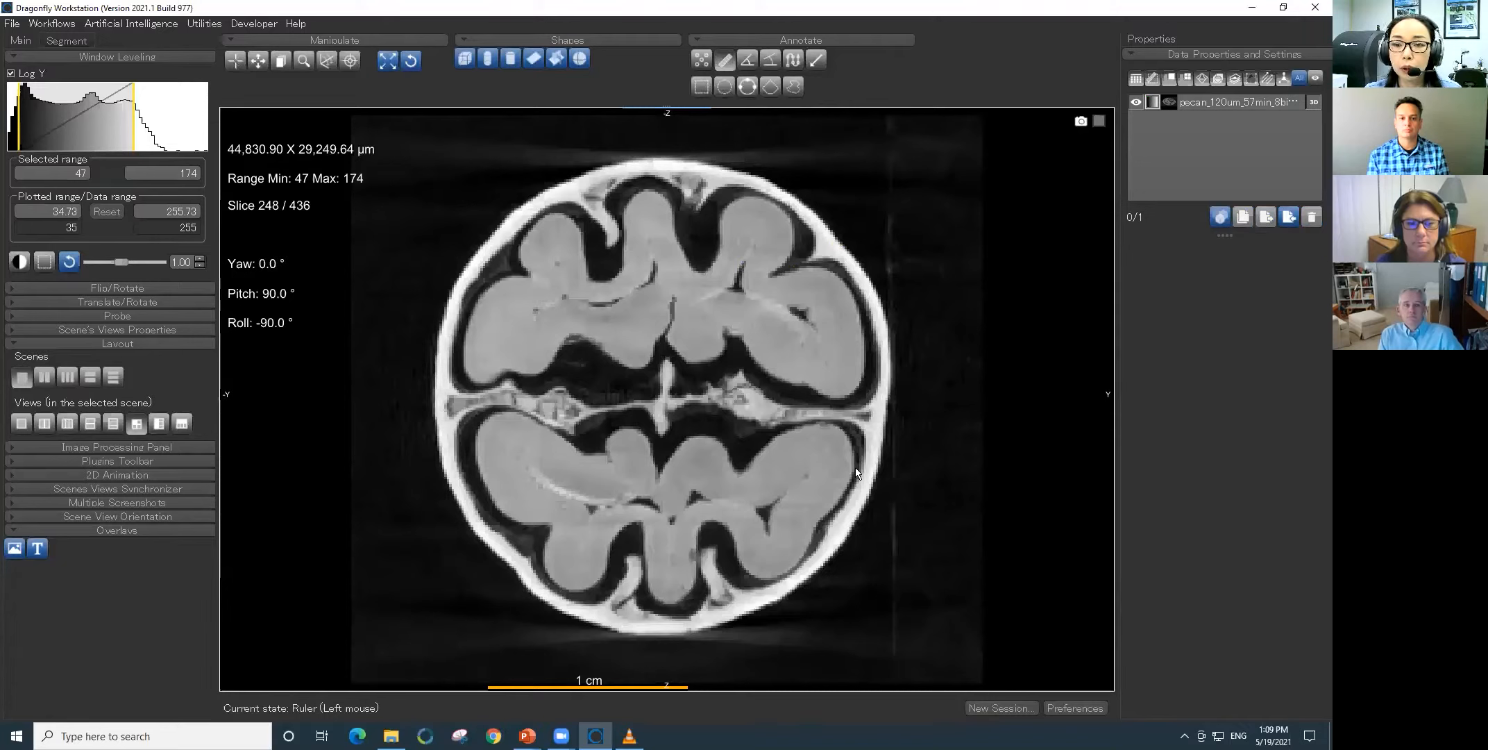
{"action": "key", "text": "Escape"}
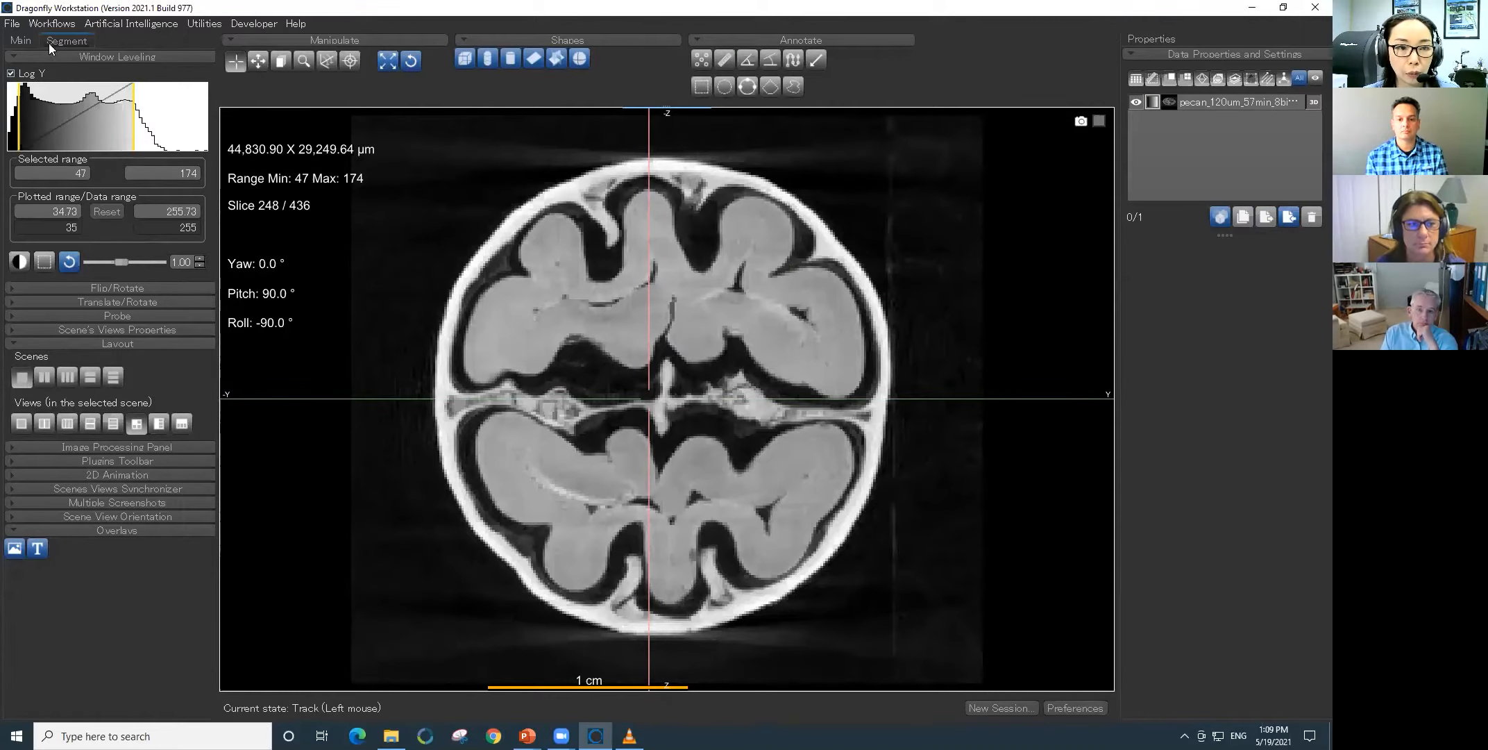
- Define a segmentation range of 151.95–255 on the pecan image, using its histogram, to highlight the bright shell
{"action": "left_click", "coordinate": [69, 41]}
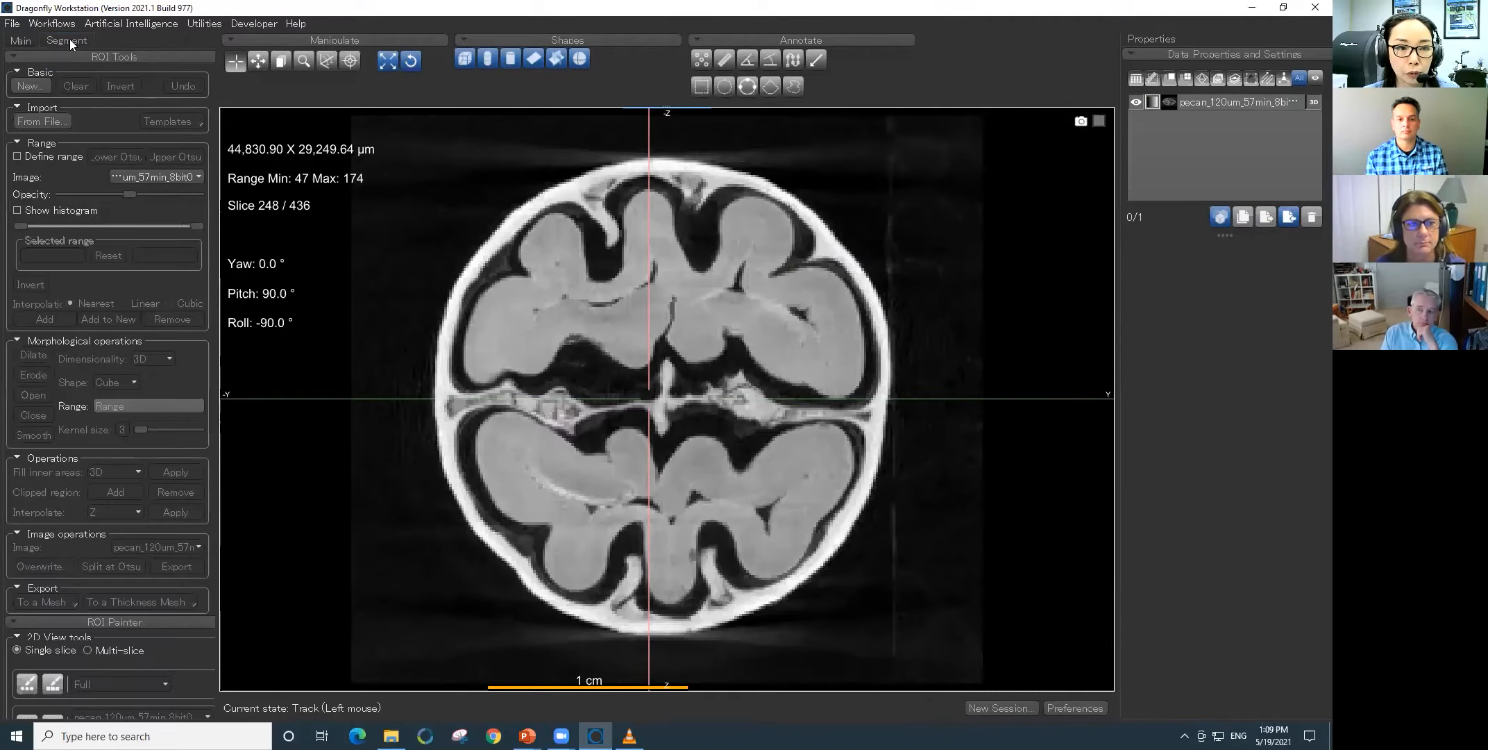
{"action": "left_click", "coordinate": [17, 157]}
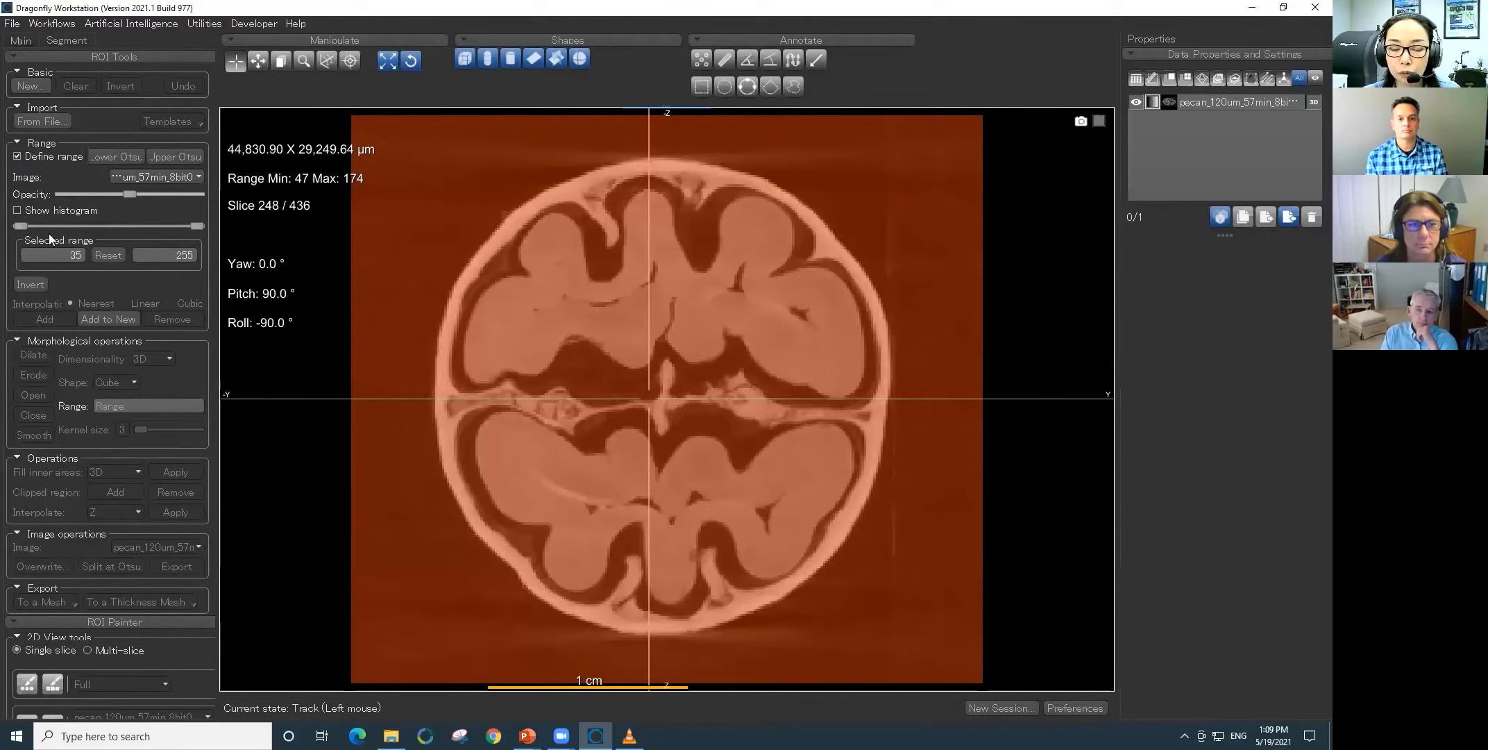
{"action": "left_click", "coordinate": [18, 210]}
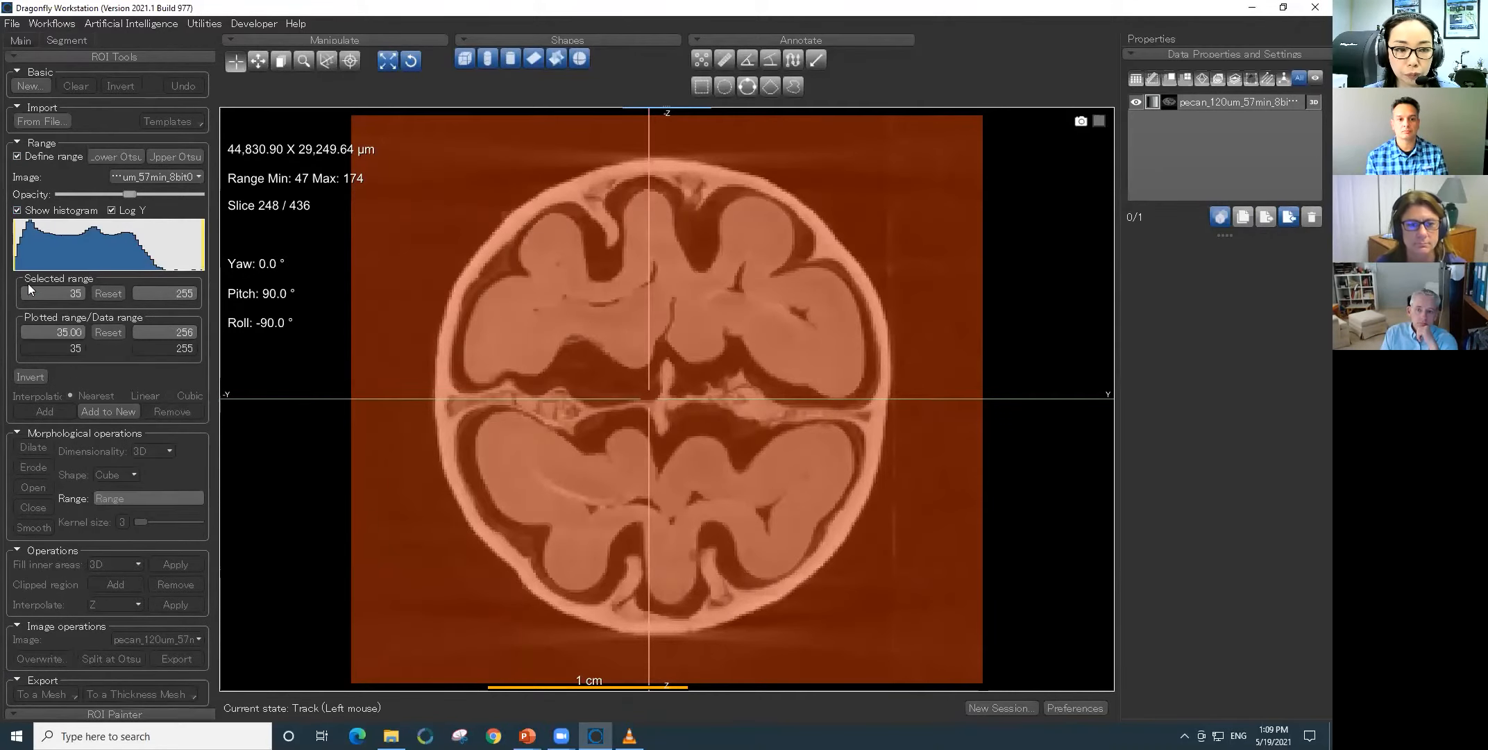
{"action": "left_click_drag", "start_coordinate": [17, 248], "coordinate": [116, 252]}
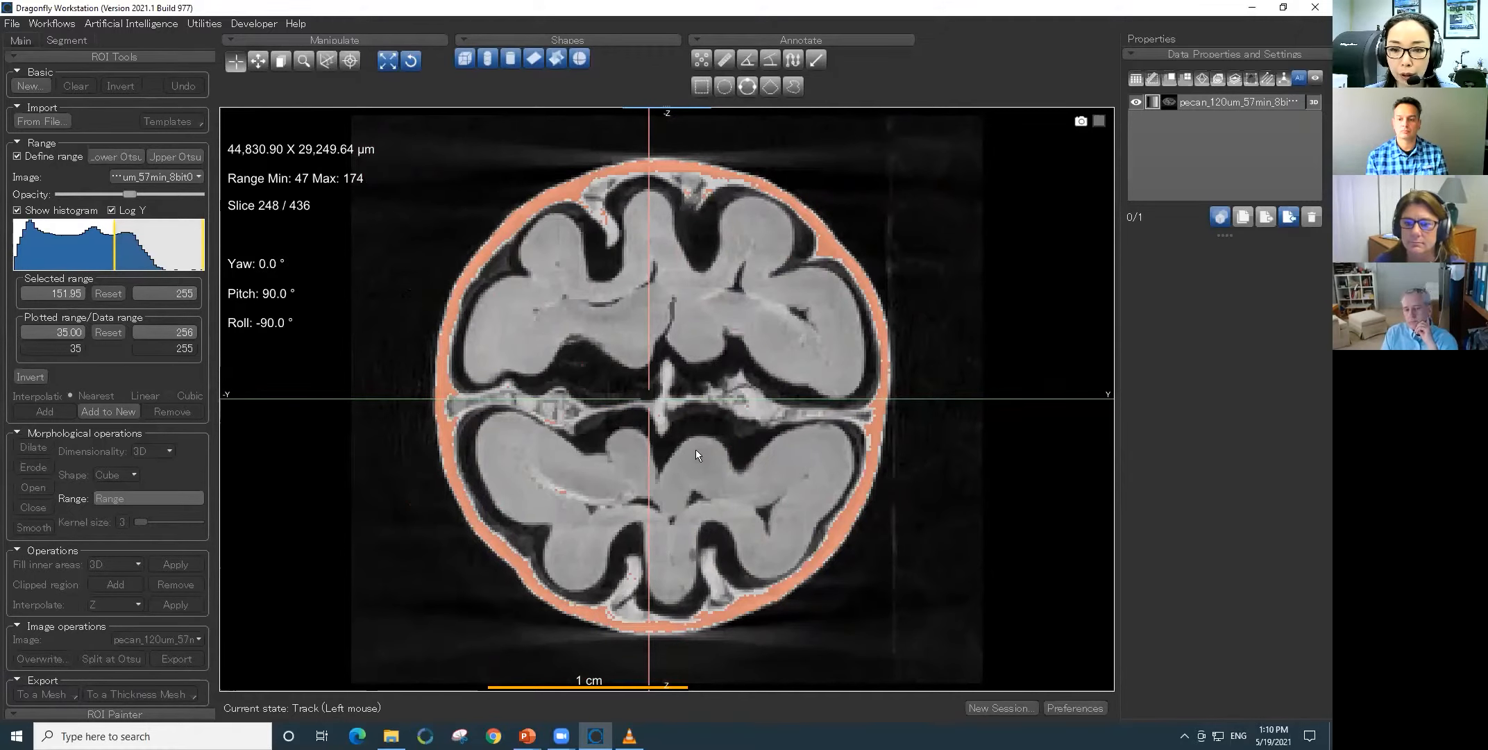
- Add the highlighted range to a new ROI and name it shell
{"action": "left_click", "coordinate": [115, 410]}
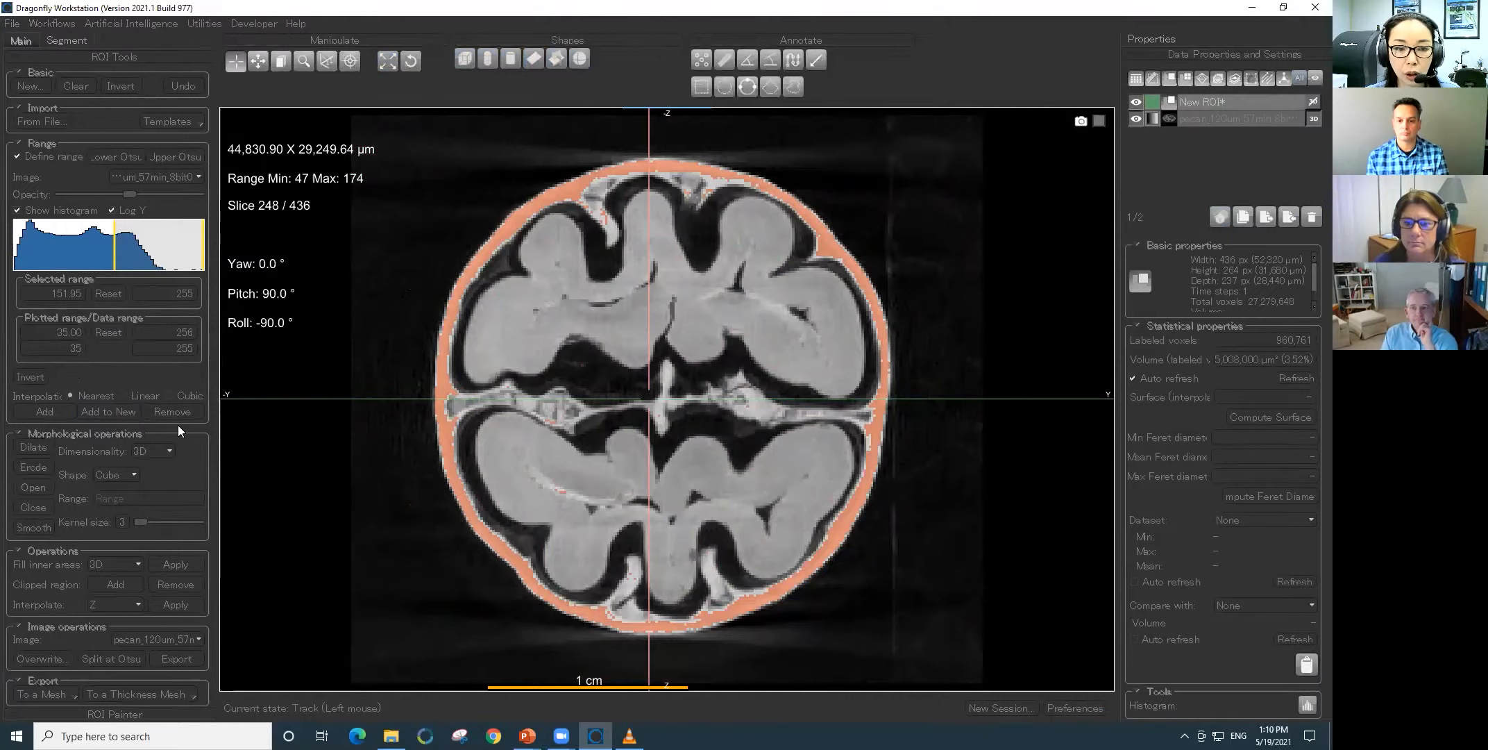
{"action": "double_click", "coordinate": [1239, 103]}
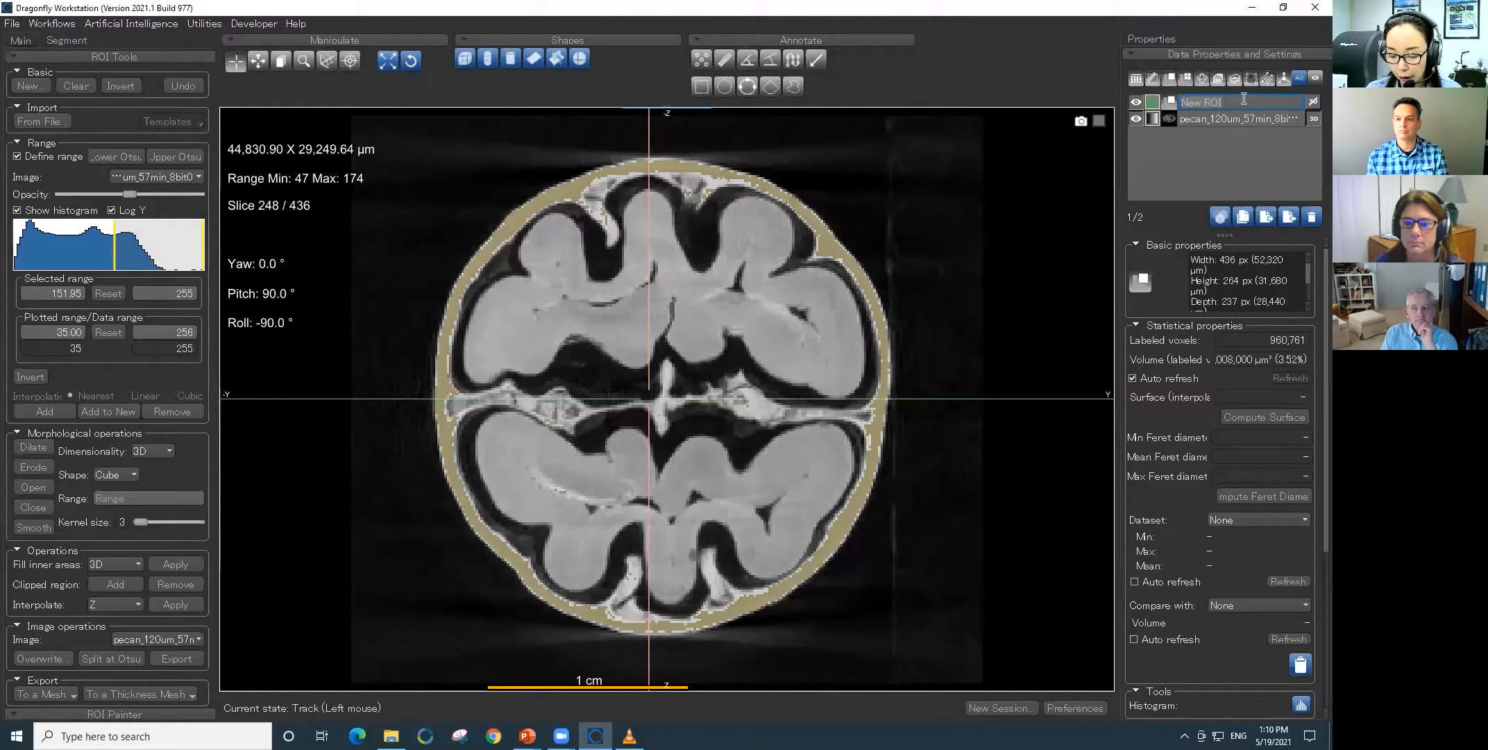
{"action": "type", "text": "shell"}
{"action": "key", "text": "Return"}
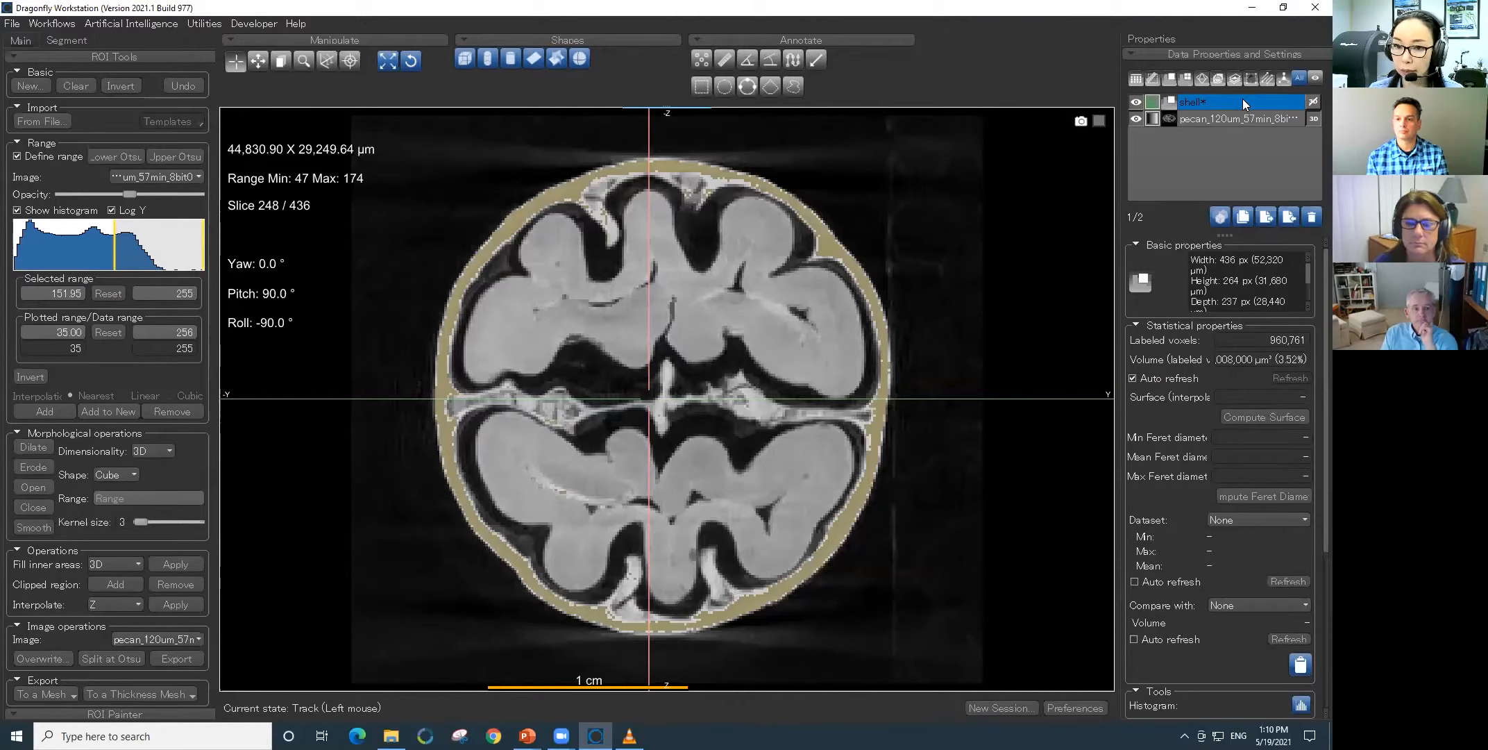
- Turn off the range definition and increase the 2D highlight opacity of the shell ROI
{"action": "left_click", "coordinate": [18, 158]}
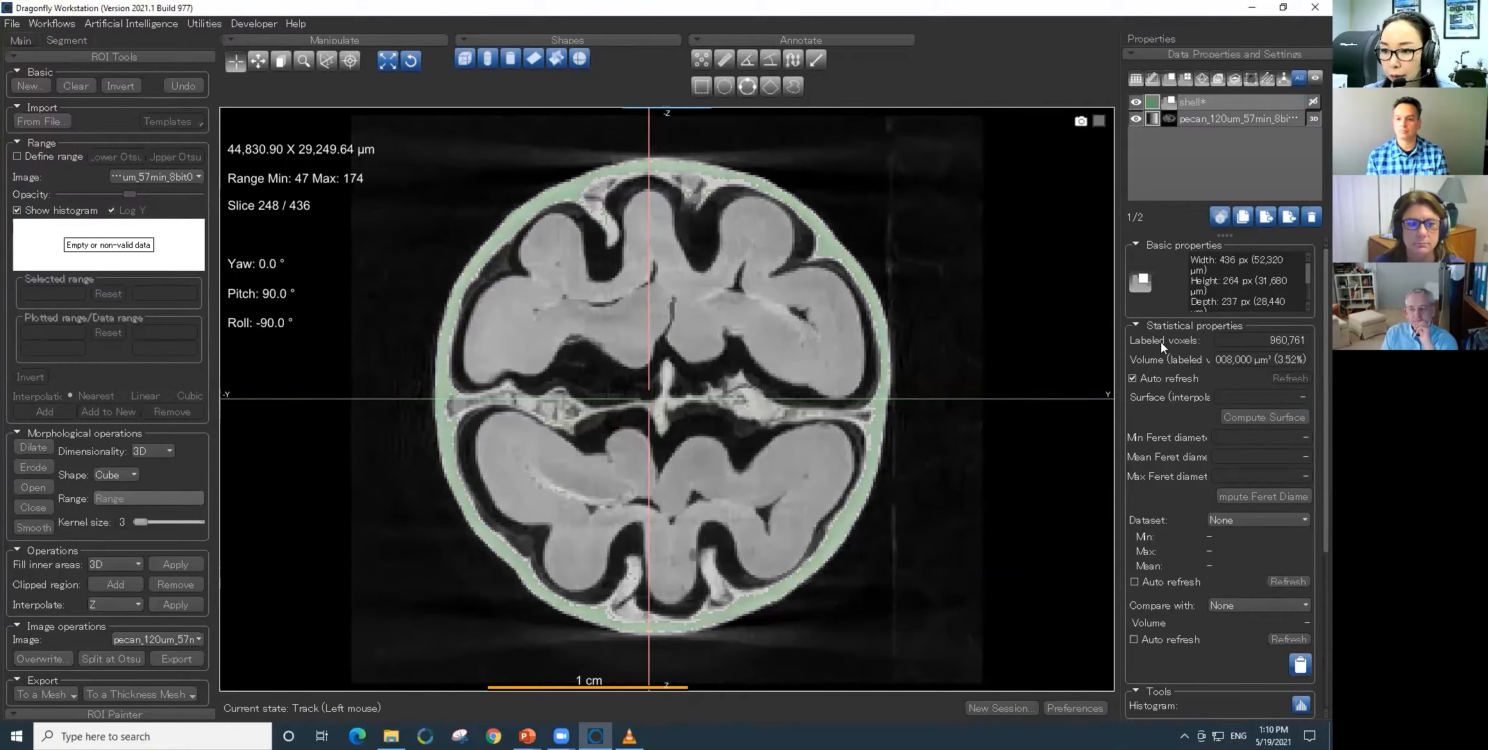
{"action": "left_click", "coordinate": [1139, 324]}
{"action": "left_click_drag", "start_coordinate": [1250, 437], "coordinate": [1279, 438]}
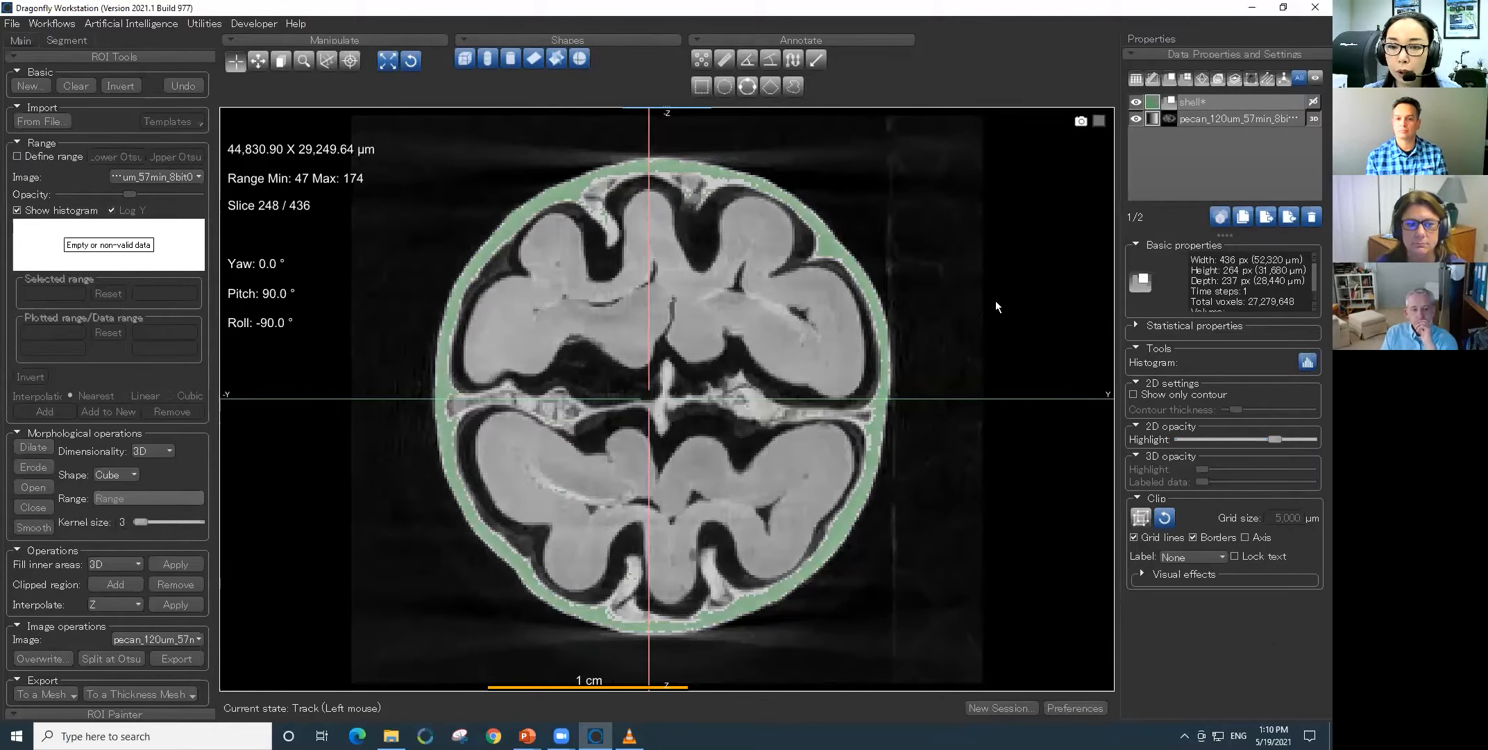
- Reset the enlarged cross-section view and hide the pecan image to isolate the shell ROI
{"action": "double_click", "coordinate": [996, 301]}
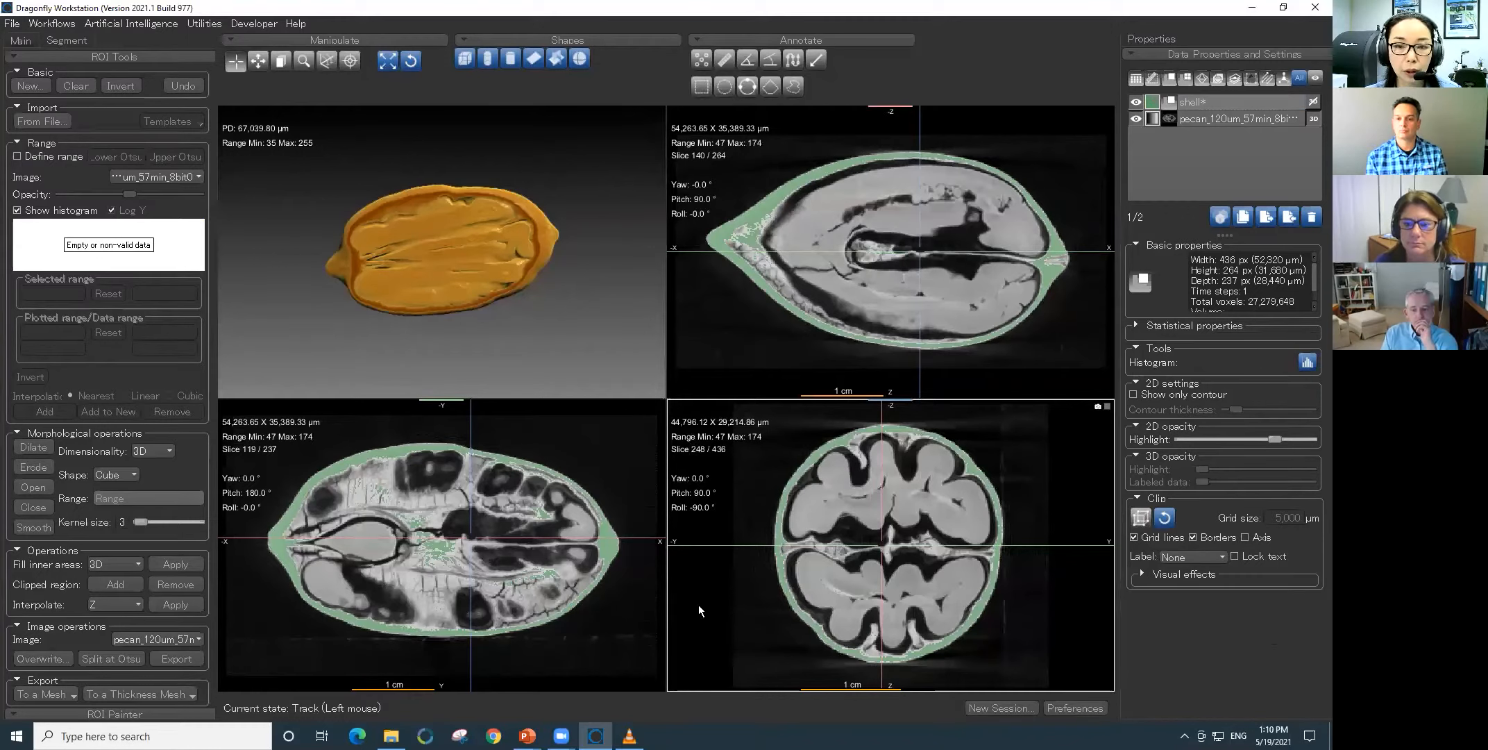
{"action": "double_click", "coordinate": [1023, 604]}
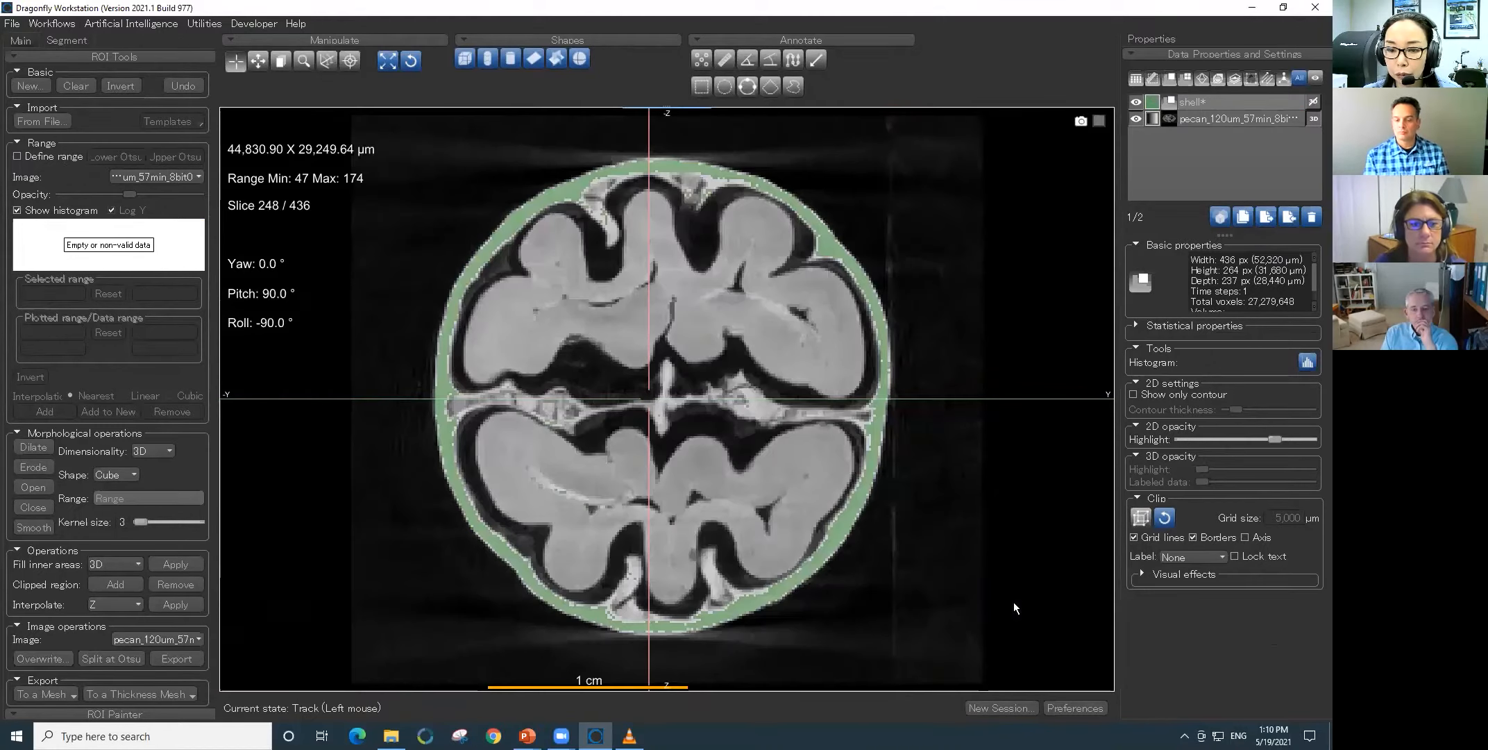
{"action": "left_click", "coordinate": [411, 61]}
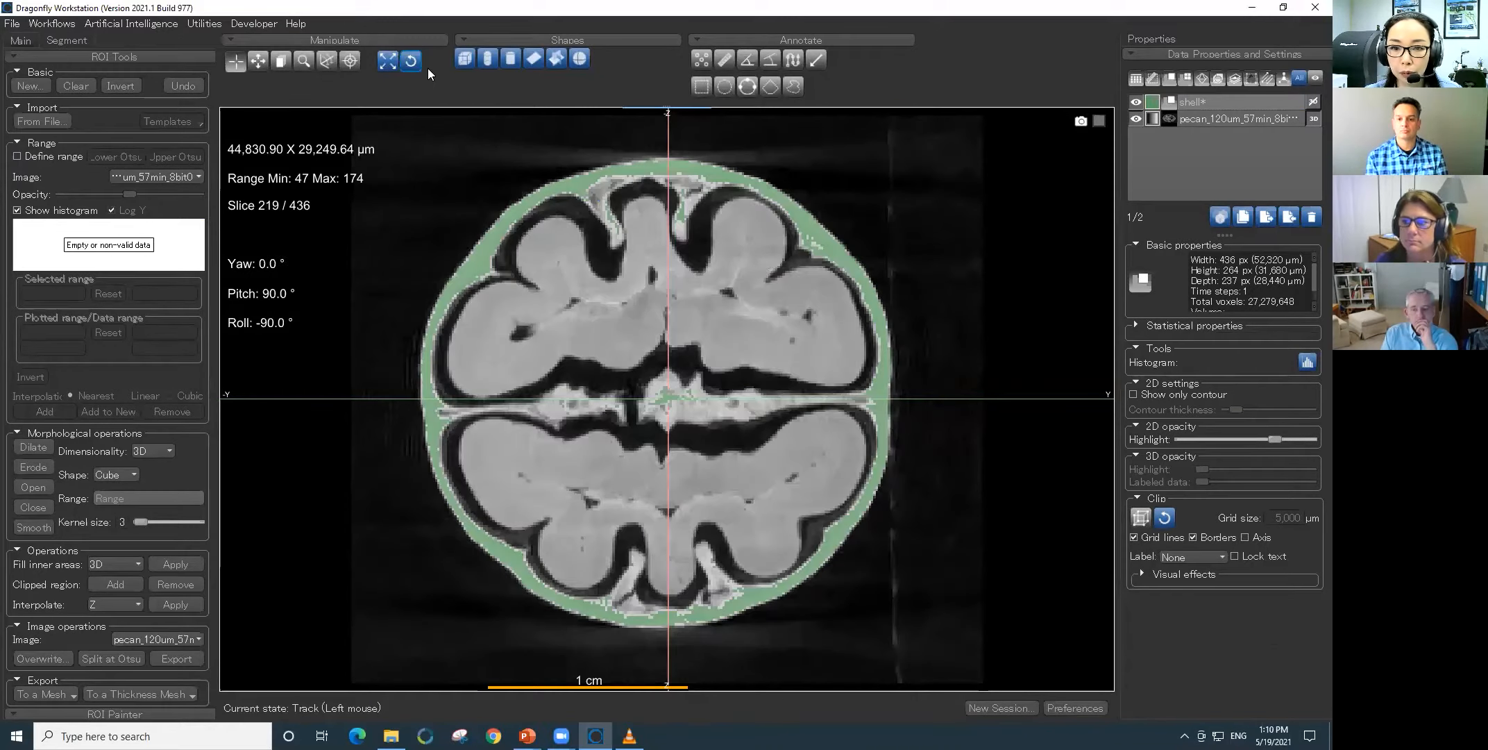
{"action": "left_click", "coordinate": [1135, 119]}
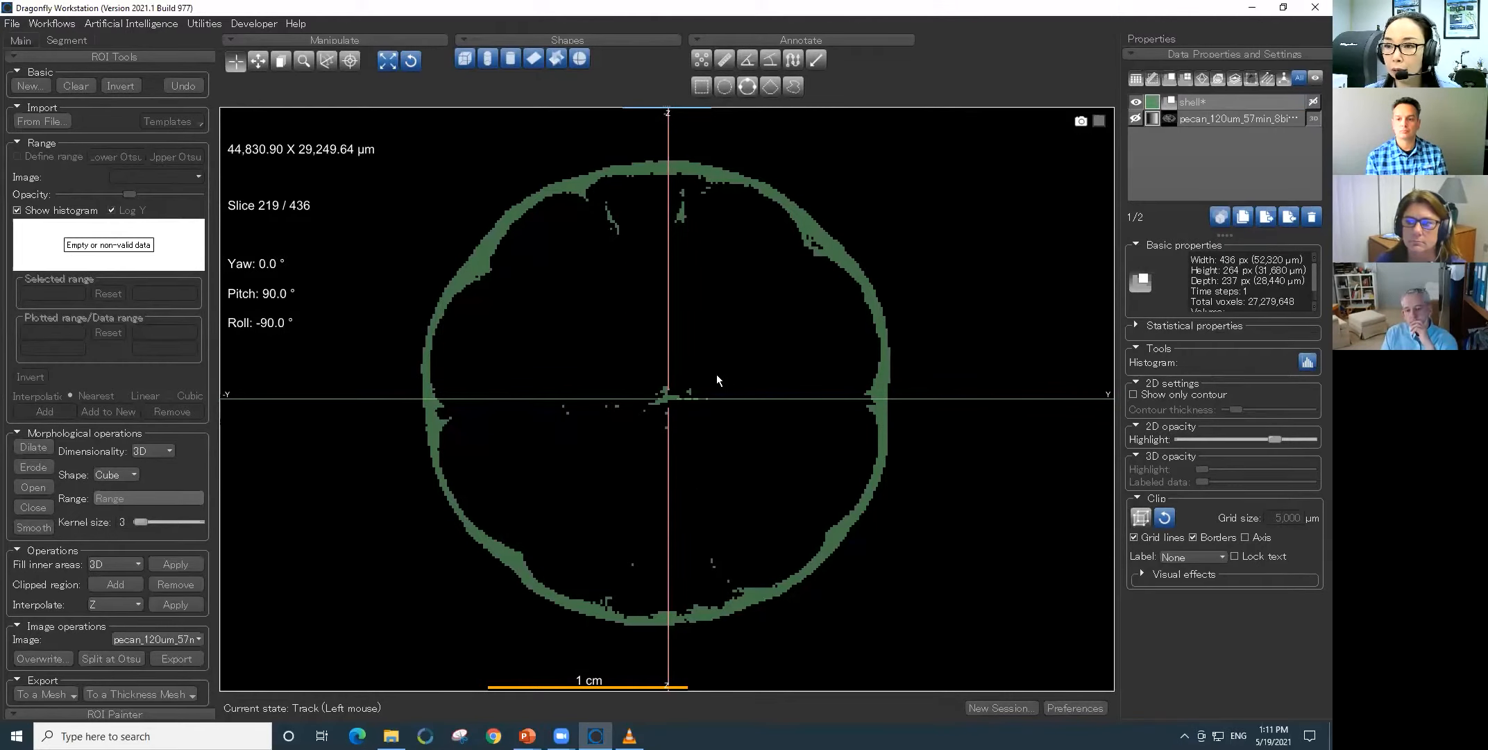
- Process the shell ROI's islands with Keep by Largest (26-connected) to remove stray voxels, and show the pecan image again
{"action": "right_click", "coordinate": [1209, 102]}
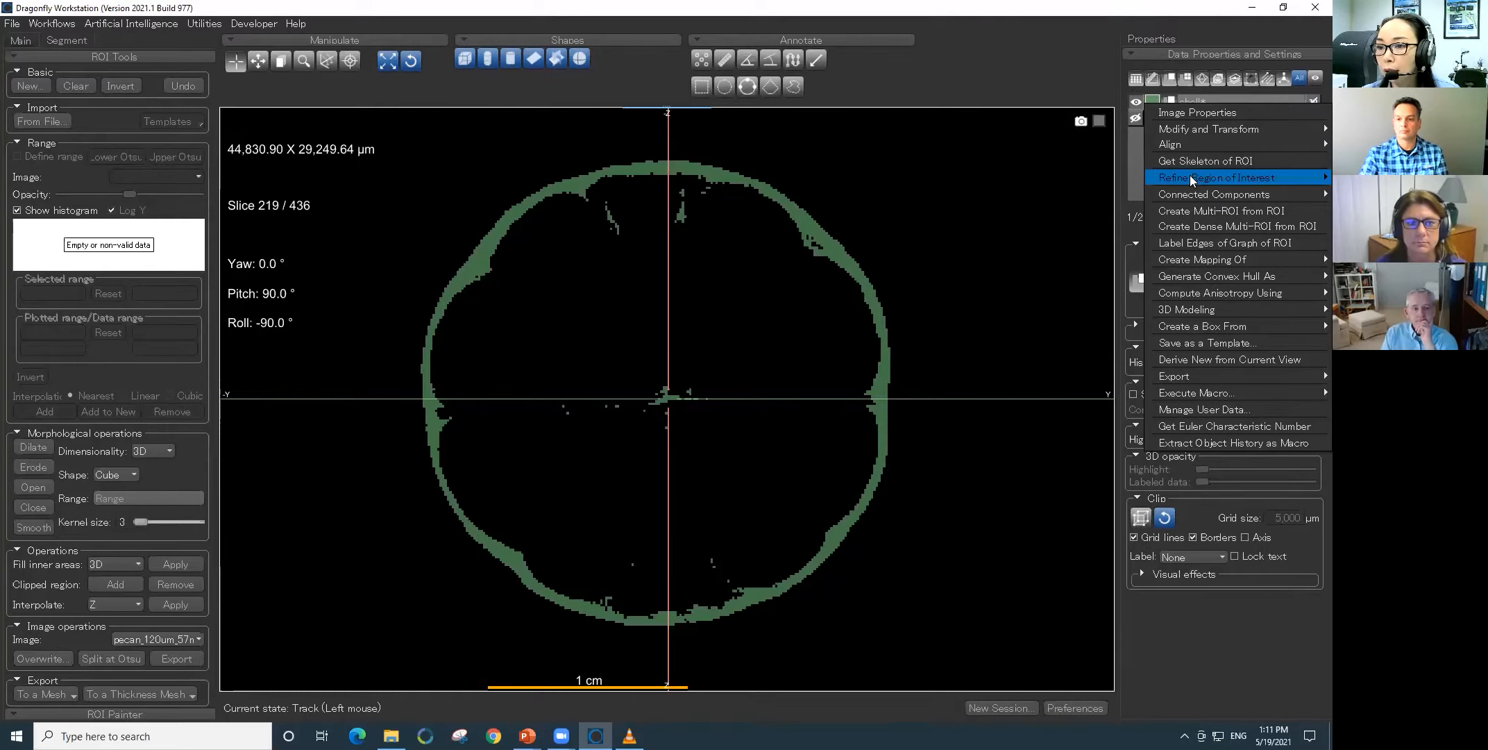
{"action": "mouse_move", "coordinate": [1190, 177]}
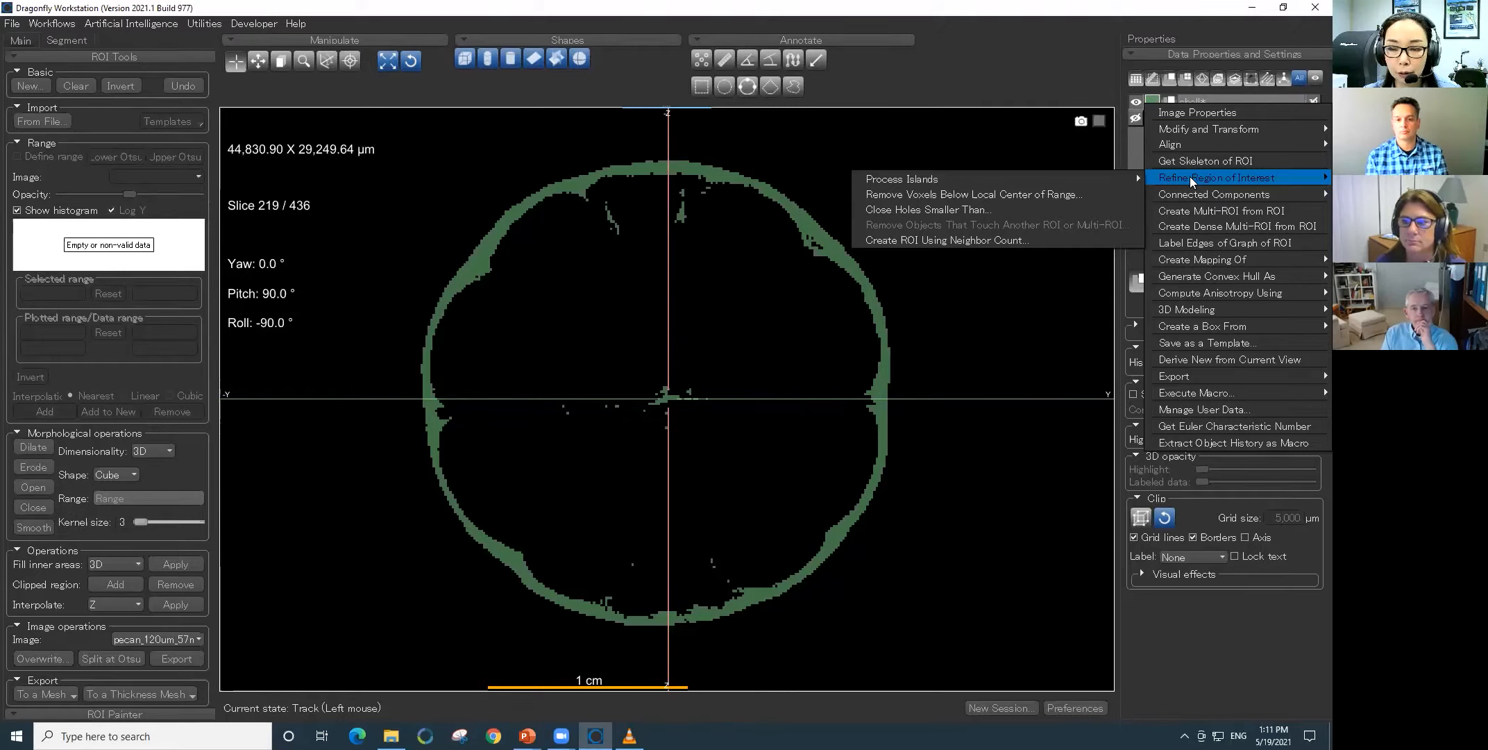
{"action": "mouse_move", "coordinate": [1060, 181]}
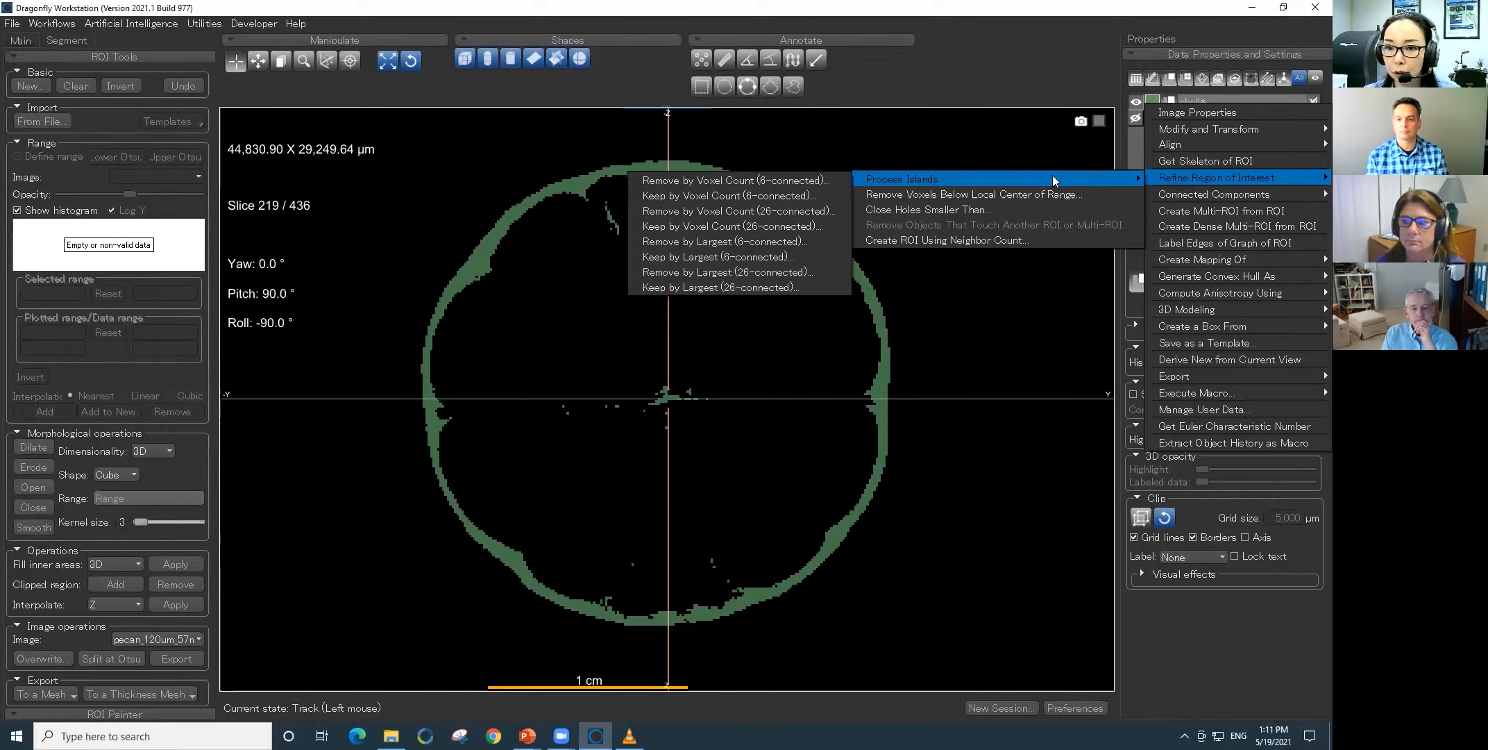
{"action": "left_click", "coordinate": [787, 288]}
{"action": "left_click", "coordinate": [671, 385]}
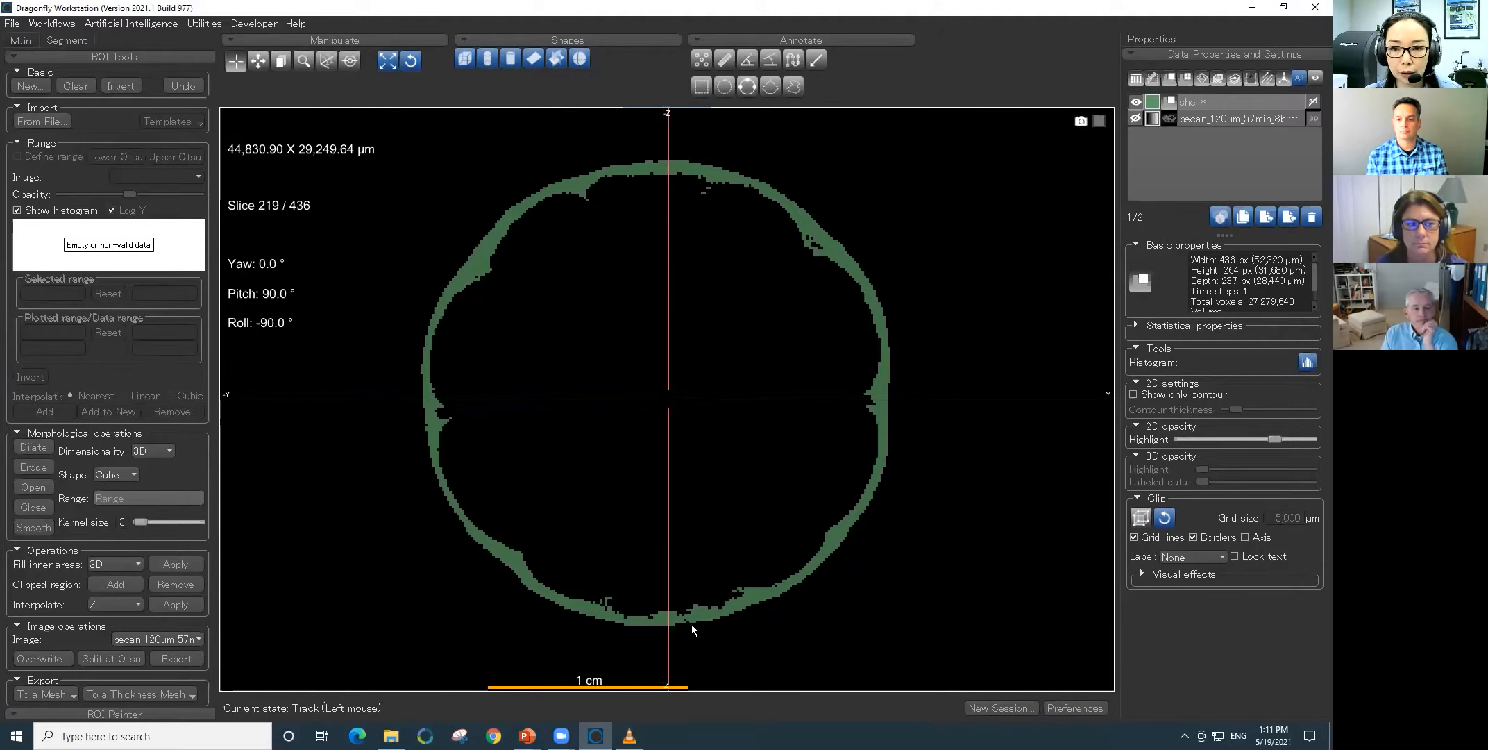
{"action": "left_click", "coordinate": [1135, 119]}
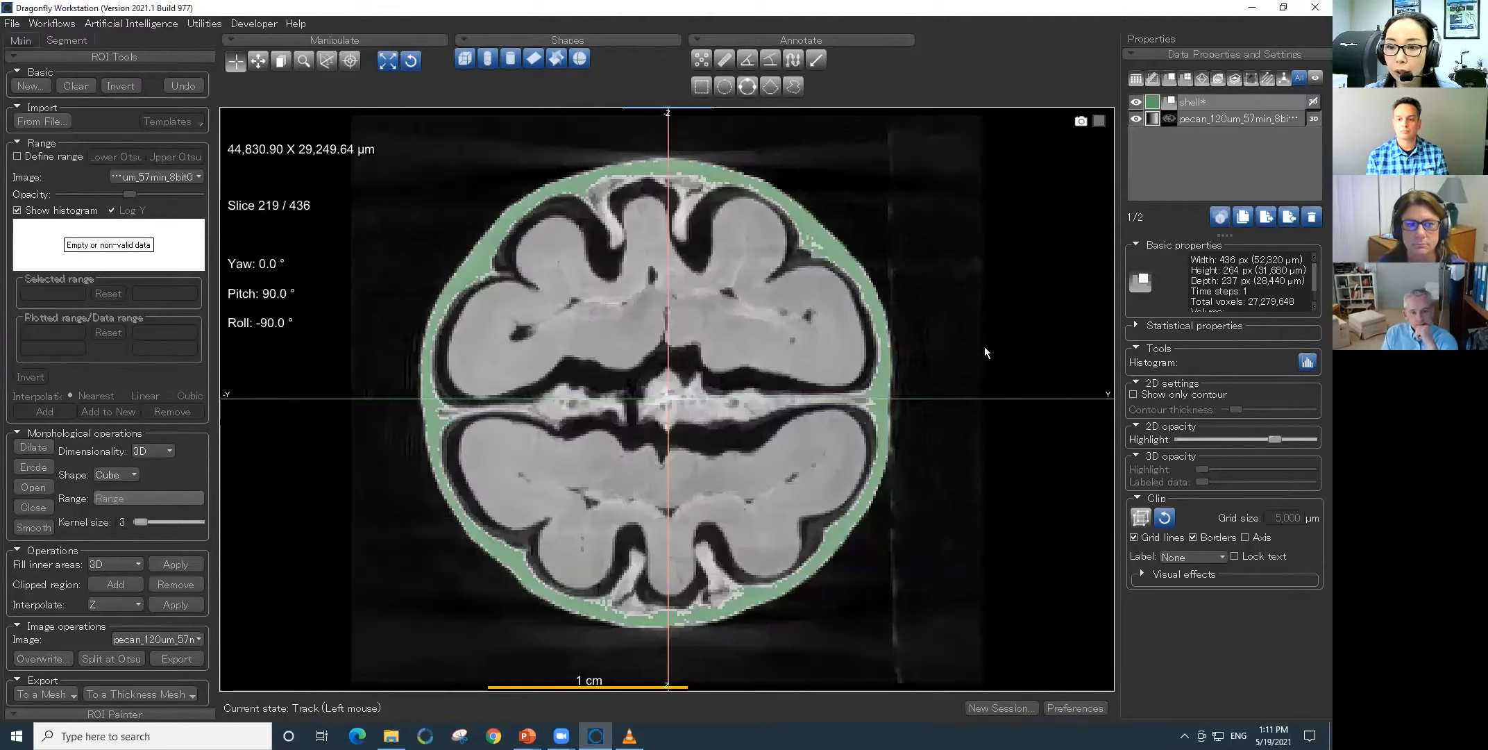
- Return to the four-view layout, show the shell ROI in the 3D view, and hide the pecan image
{"action": "double_click", "coordinate": [985, 346]}
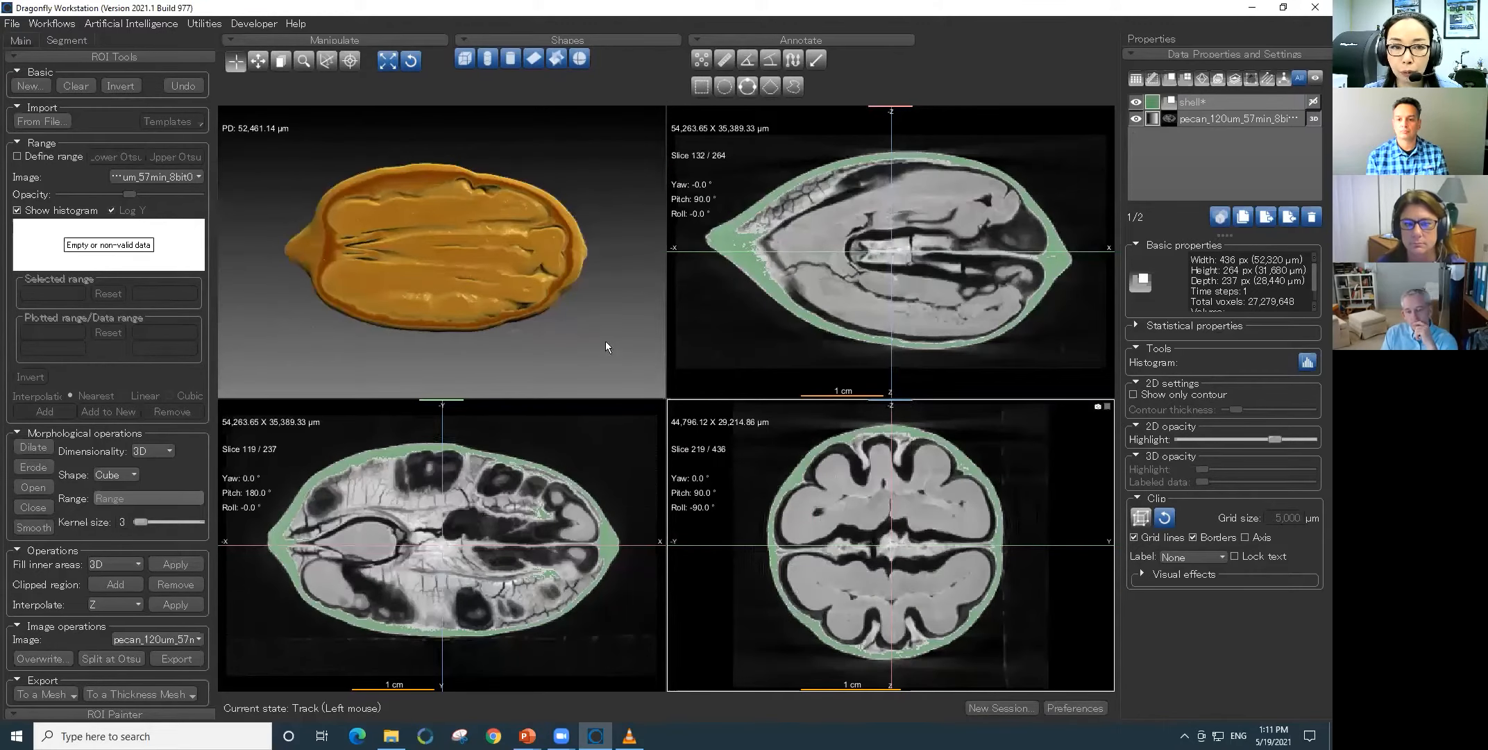
{"action": "left_click", "coordinate": [588, 324]}
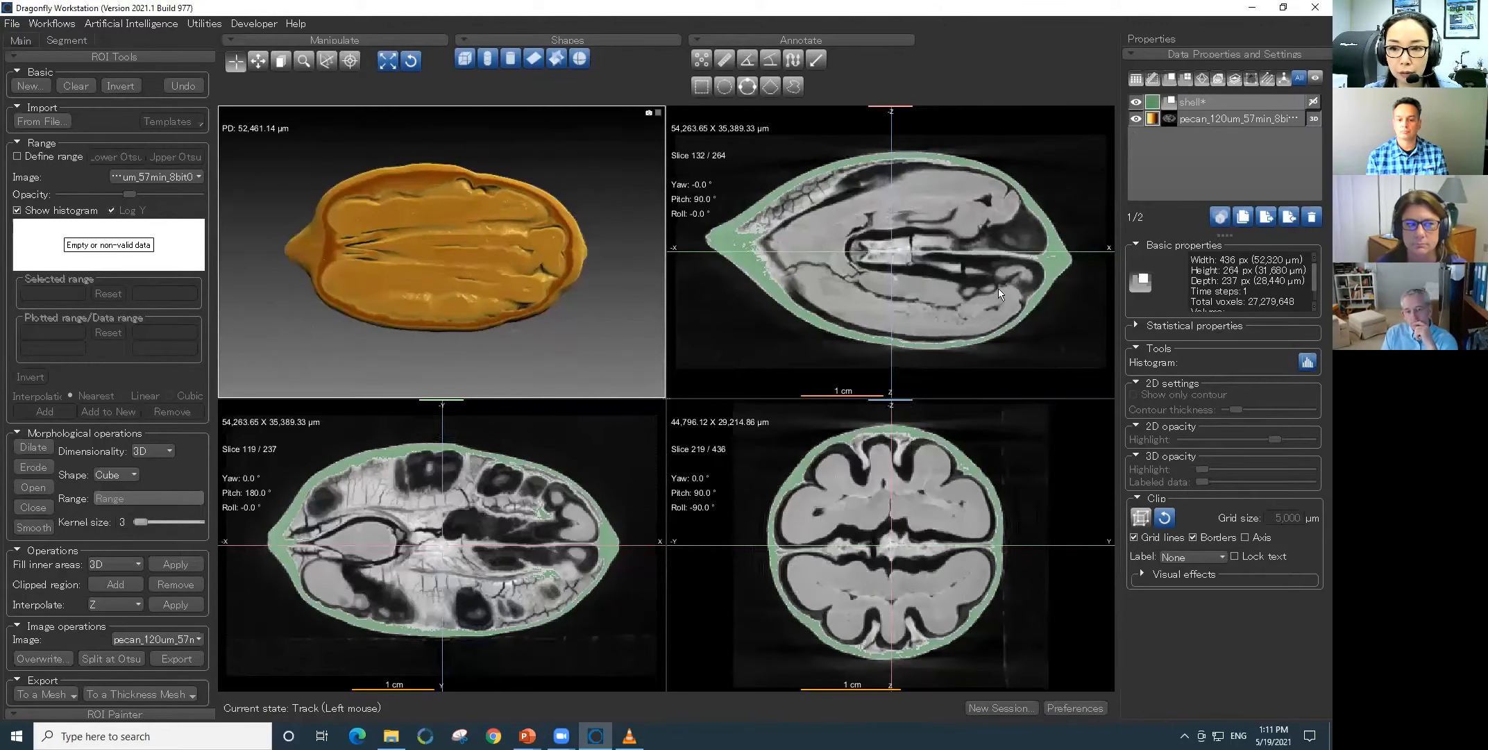
{"action": "left_click", "coordinate": [1313, 101]}
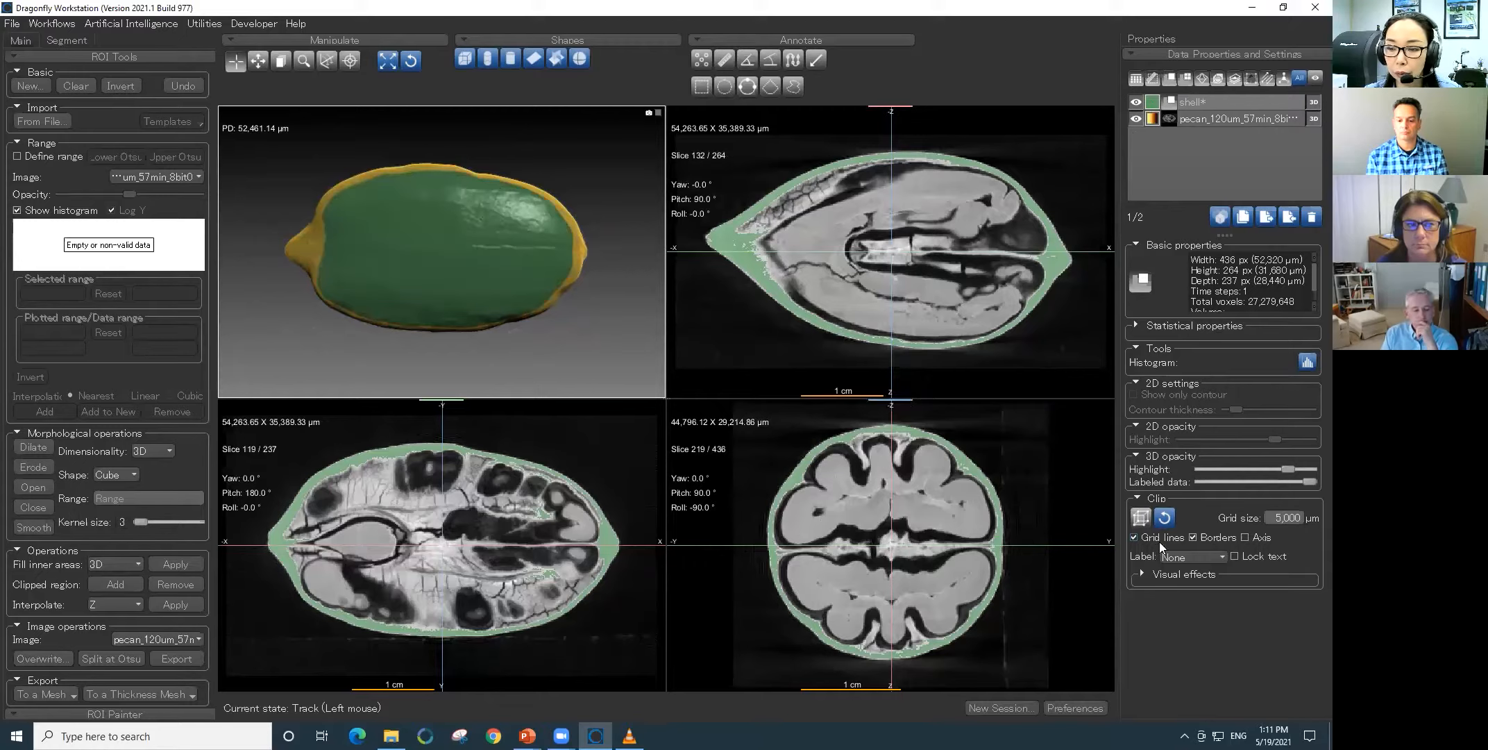
{"action": "left_click", "coordinate": [1139, 119]}
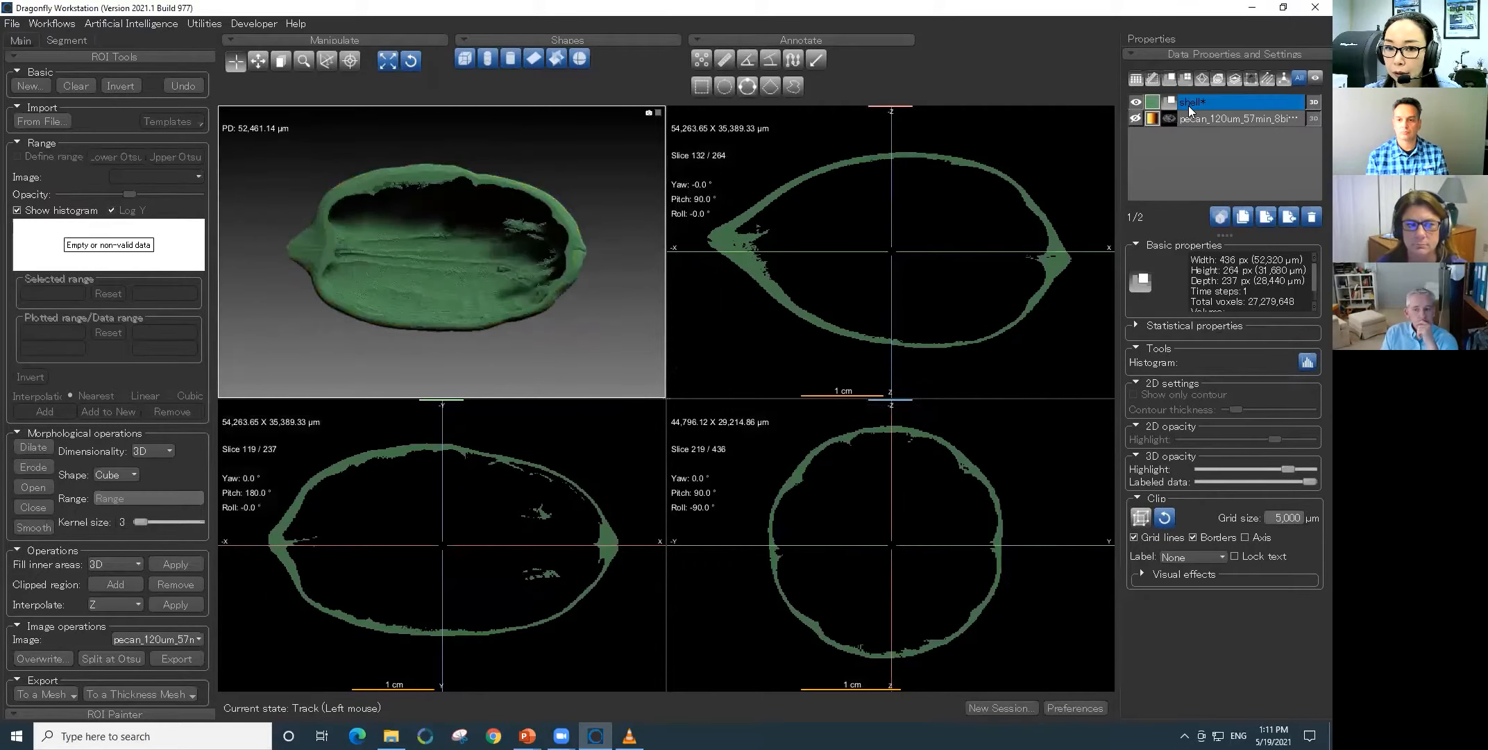
- Clip away part of the shell ROI lengthwise in the enlarged 3D view, and rotate it to examine its hollow interior
{"action": "double_click", "coordinate": [581, 340]}
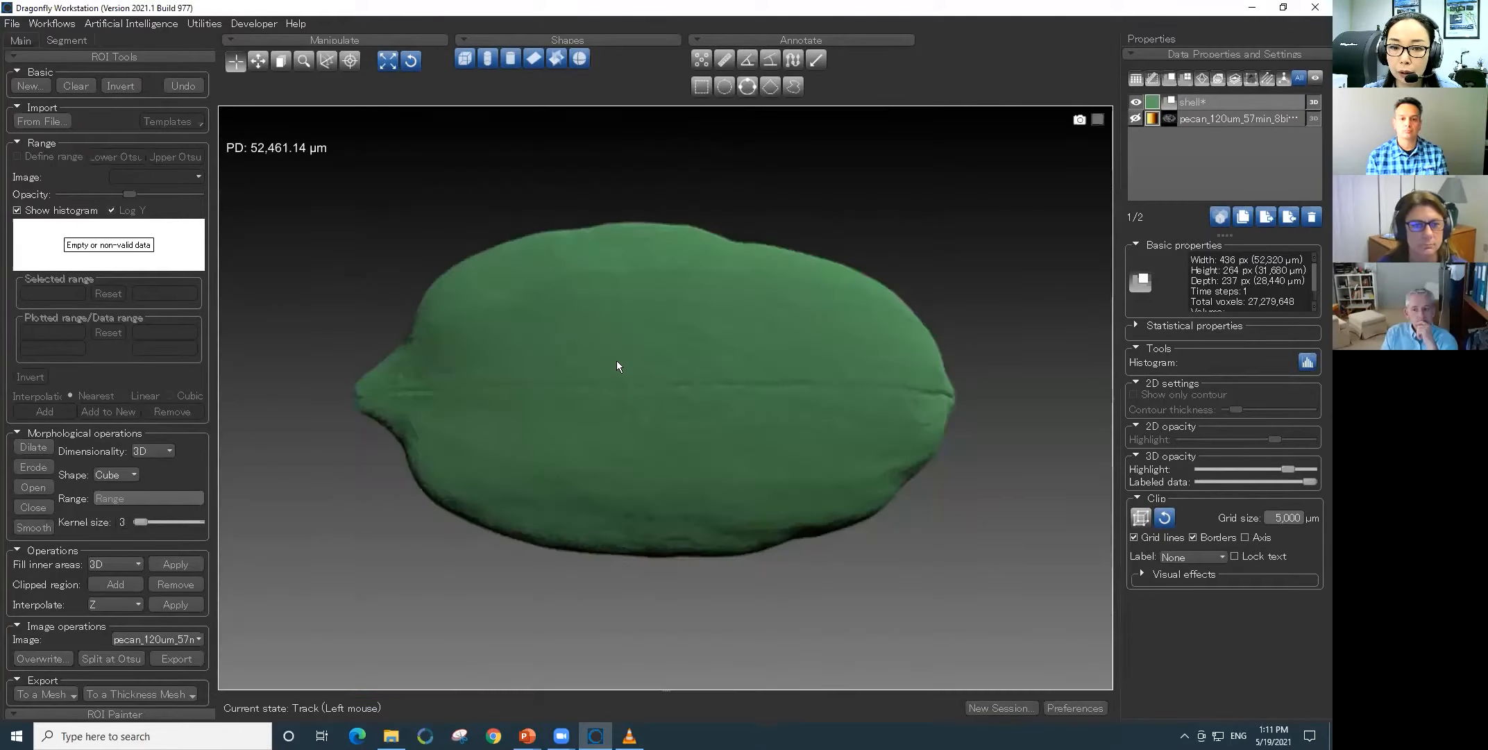
{"action": "left_click_drag", "start_coordinate": [703, 496], "coordinate": [727, 345]}
{"action": "left_click", "coordinate": [1140, 517]}
{"action": "left_click_drag", "start_coordinate": [991, 378], "coordinate": [986, 429]}
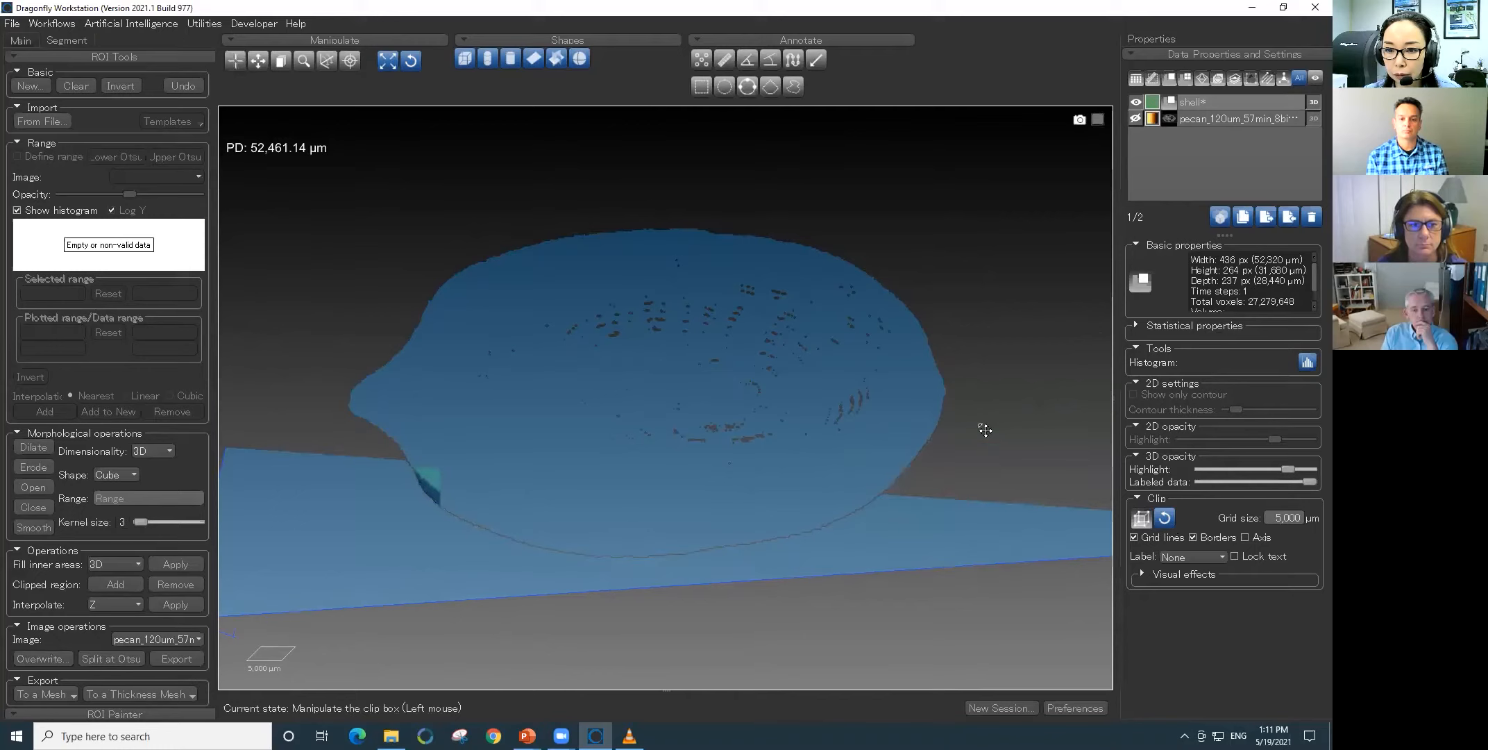
{"action": "left_click_drag", "start_coordinate": [944, 510], "coordinate": [872, 525]}
{"action": "left_click_drag", "start_coordinate": [902, 462], "coordinate": [845, 281]}
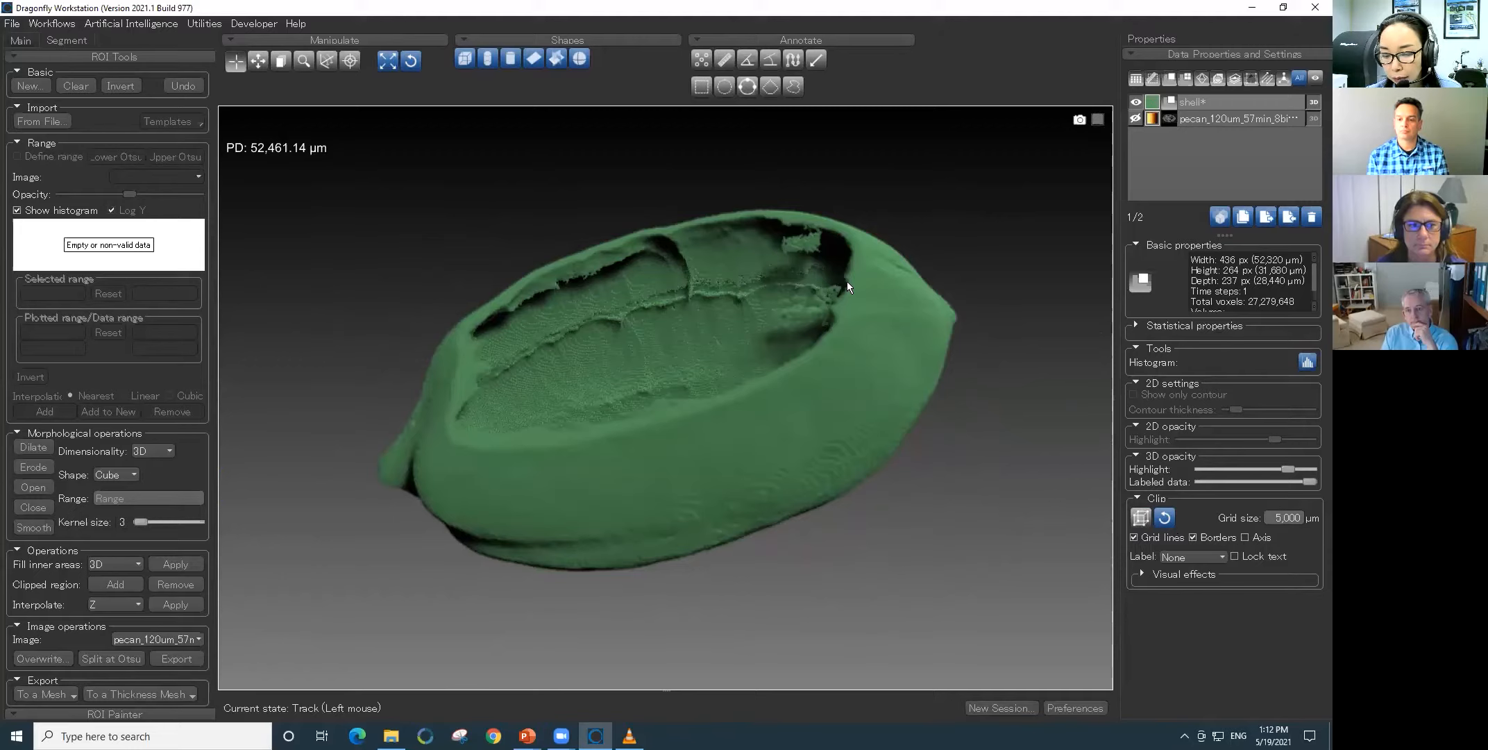
- Start a new session, clearing the pecan image and shell ROI without saving
{"action": "left_click", "coordinate": [1011, 706]}
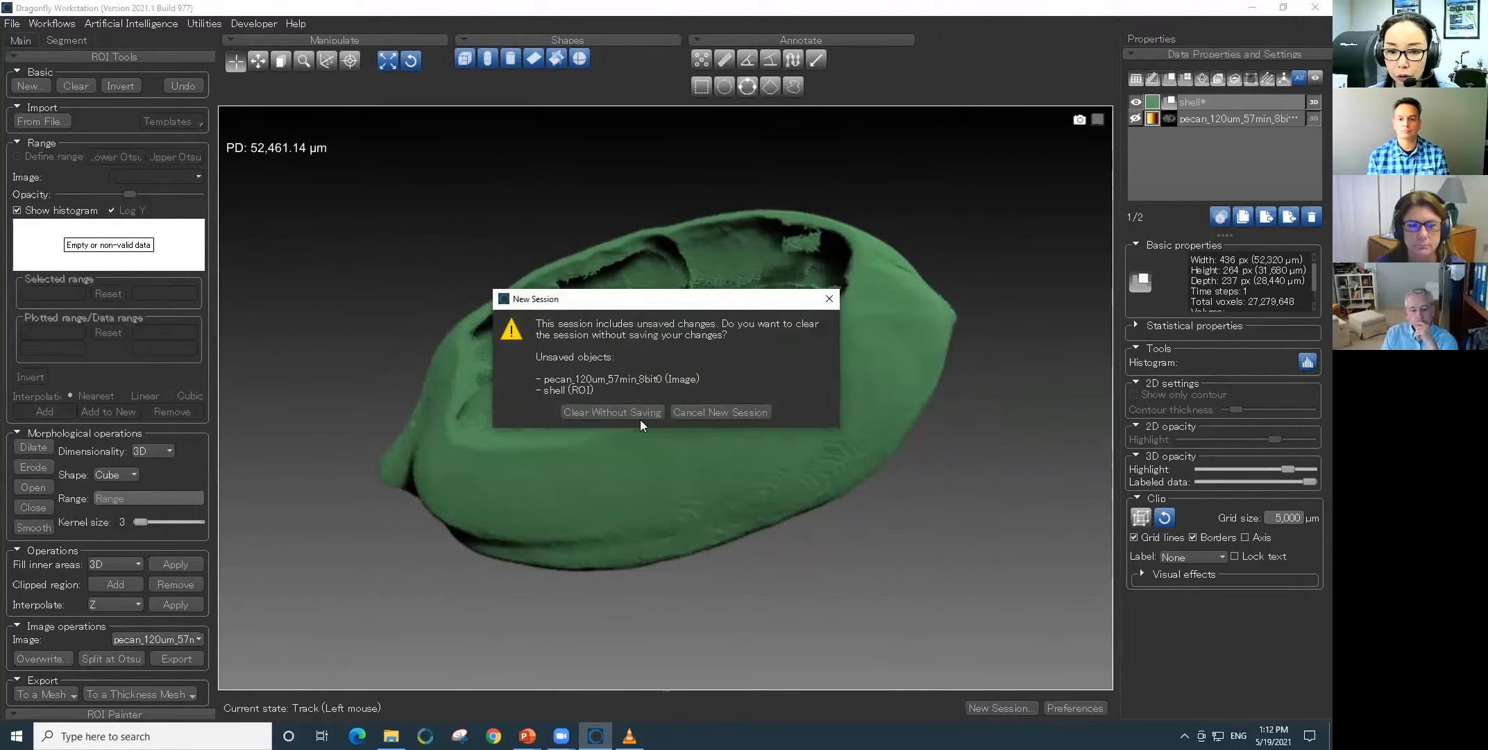
{"action": "left_click", "coordinate": [621, 412]}
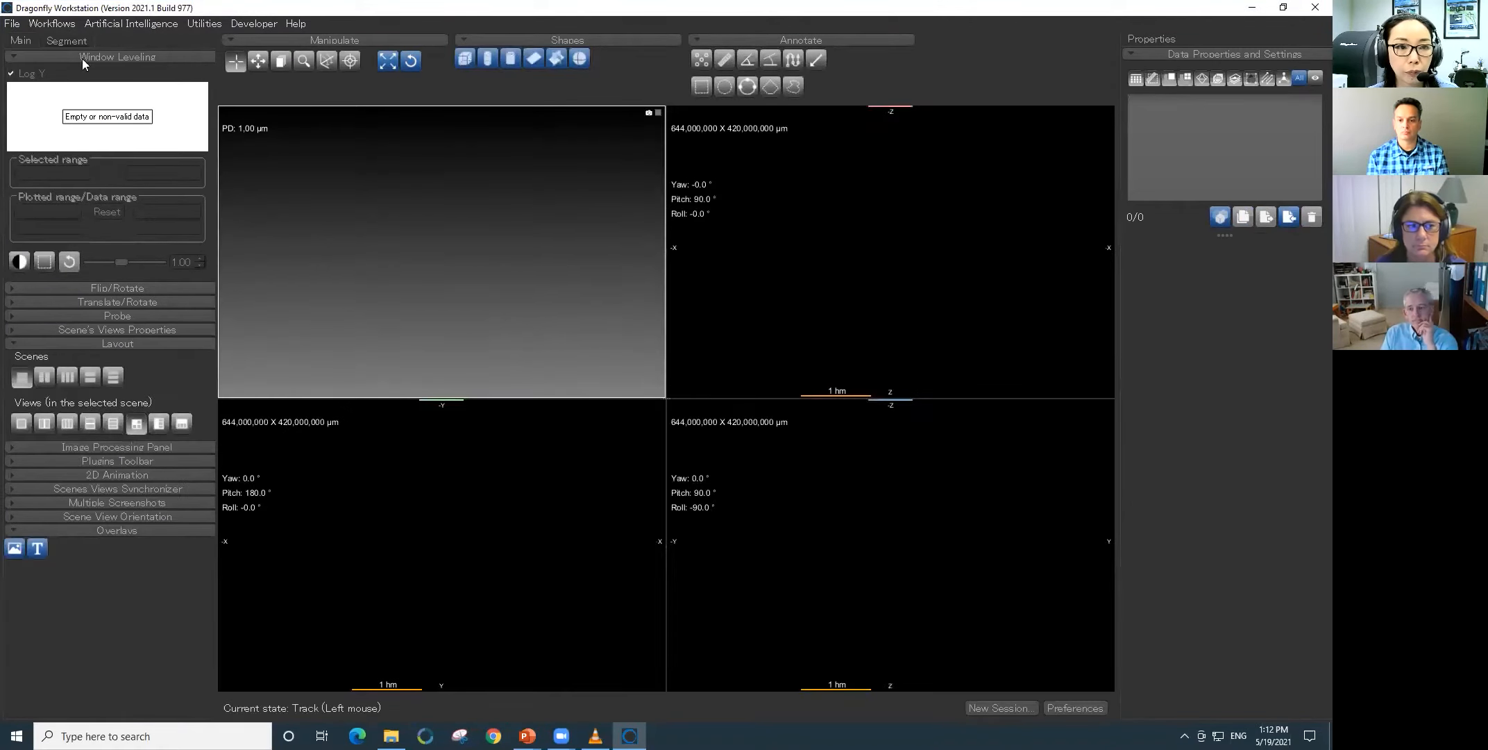
- Load the TIFF stack from the golf_ball_D_FOV80_vox78.4_130kV_280uA_Al_125x4x900 folder for image import
{"action": "left_click", "coordinate": [13, 24]}
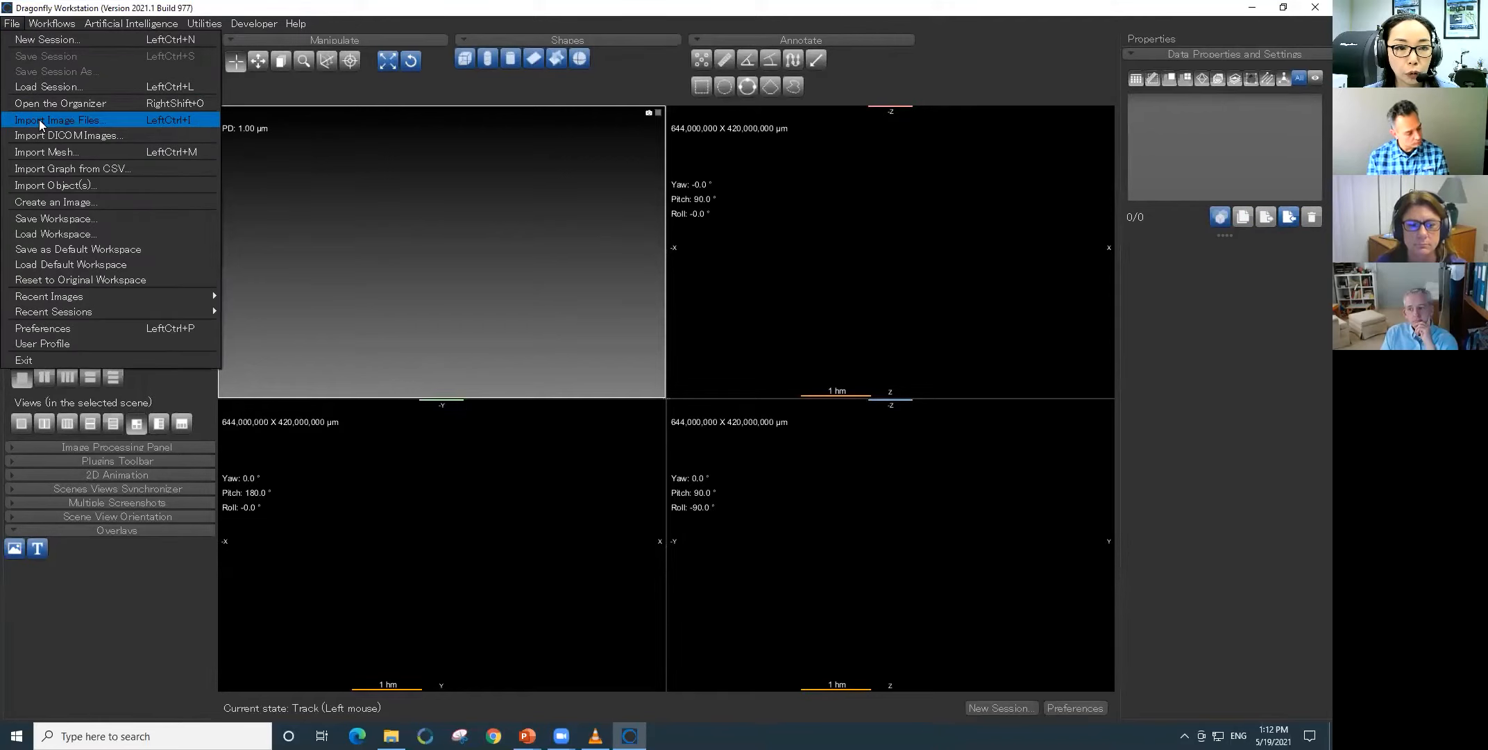
{"action": "left_click", "coordinate": [94, 121]}
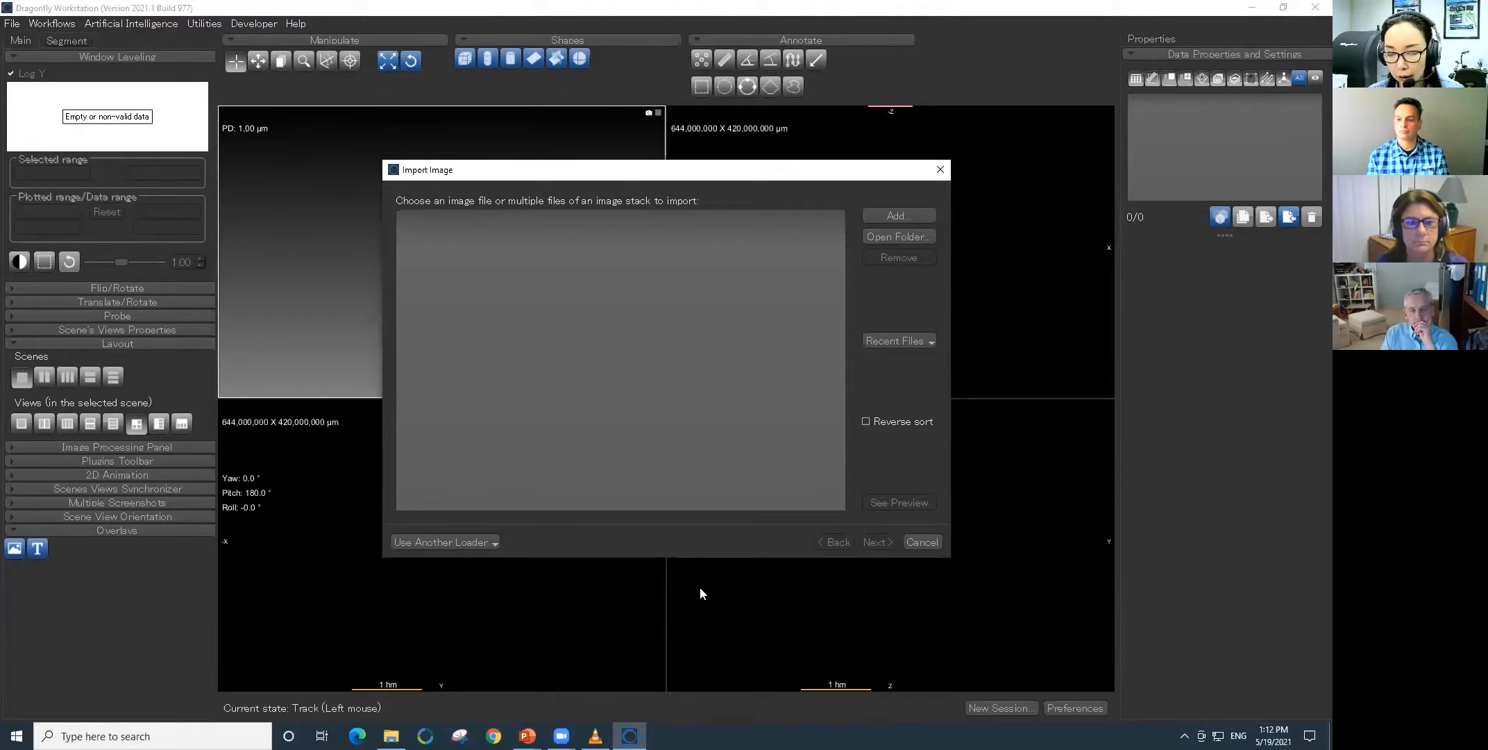
{"action": "left_click", "coordinate": [921, 237]}
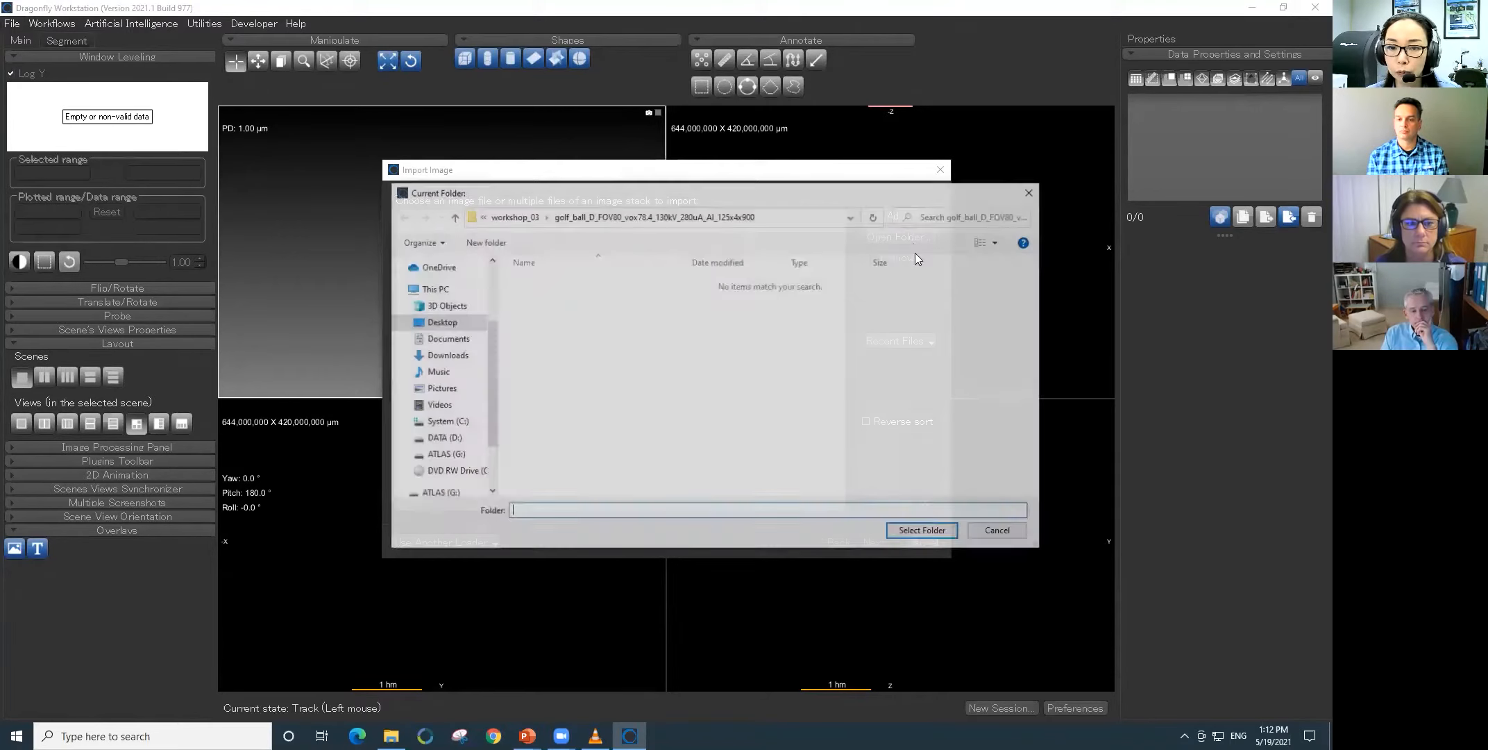
{"action": "left_click", "coordinate": [589, 281]}
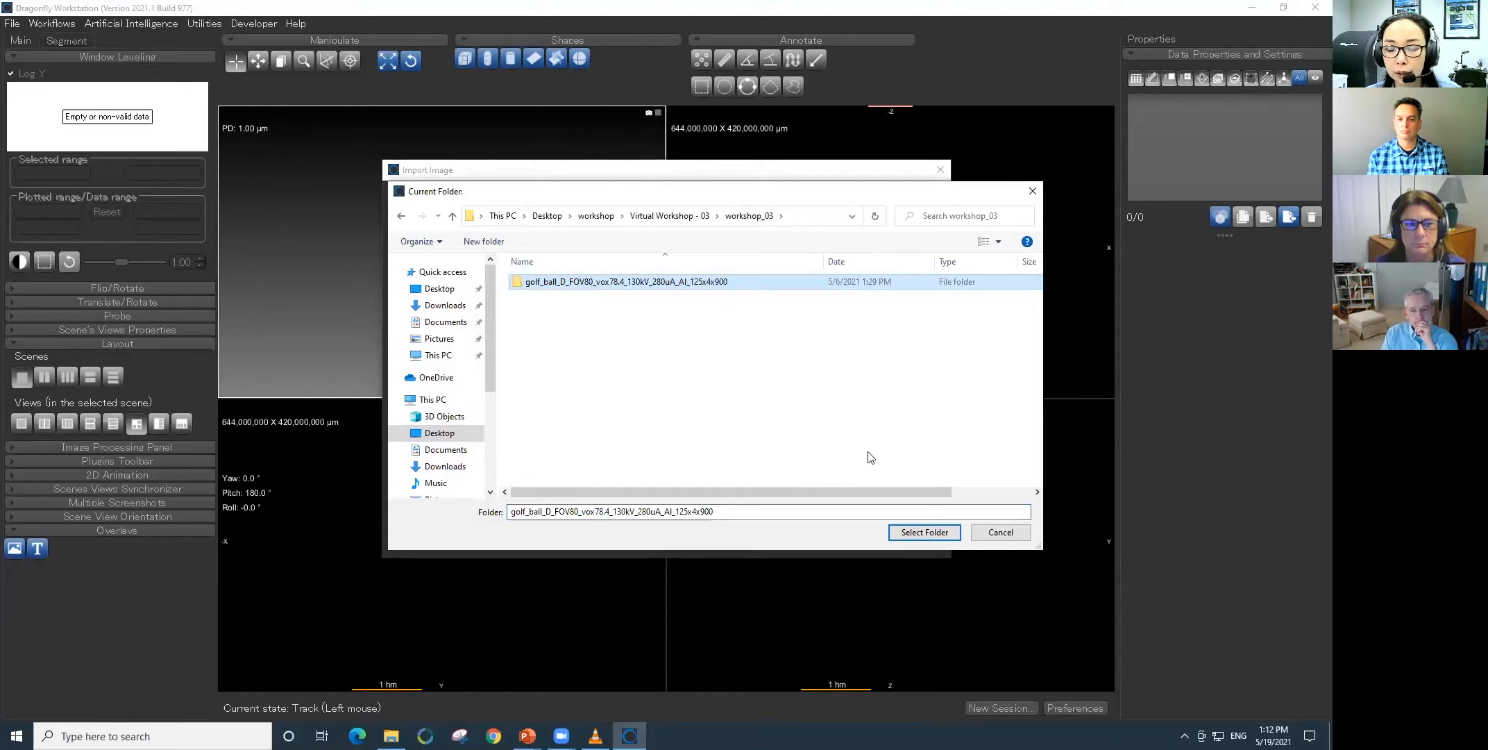
{"action": "left_click", "coordinate": [893, 533]}
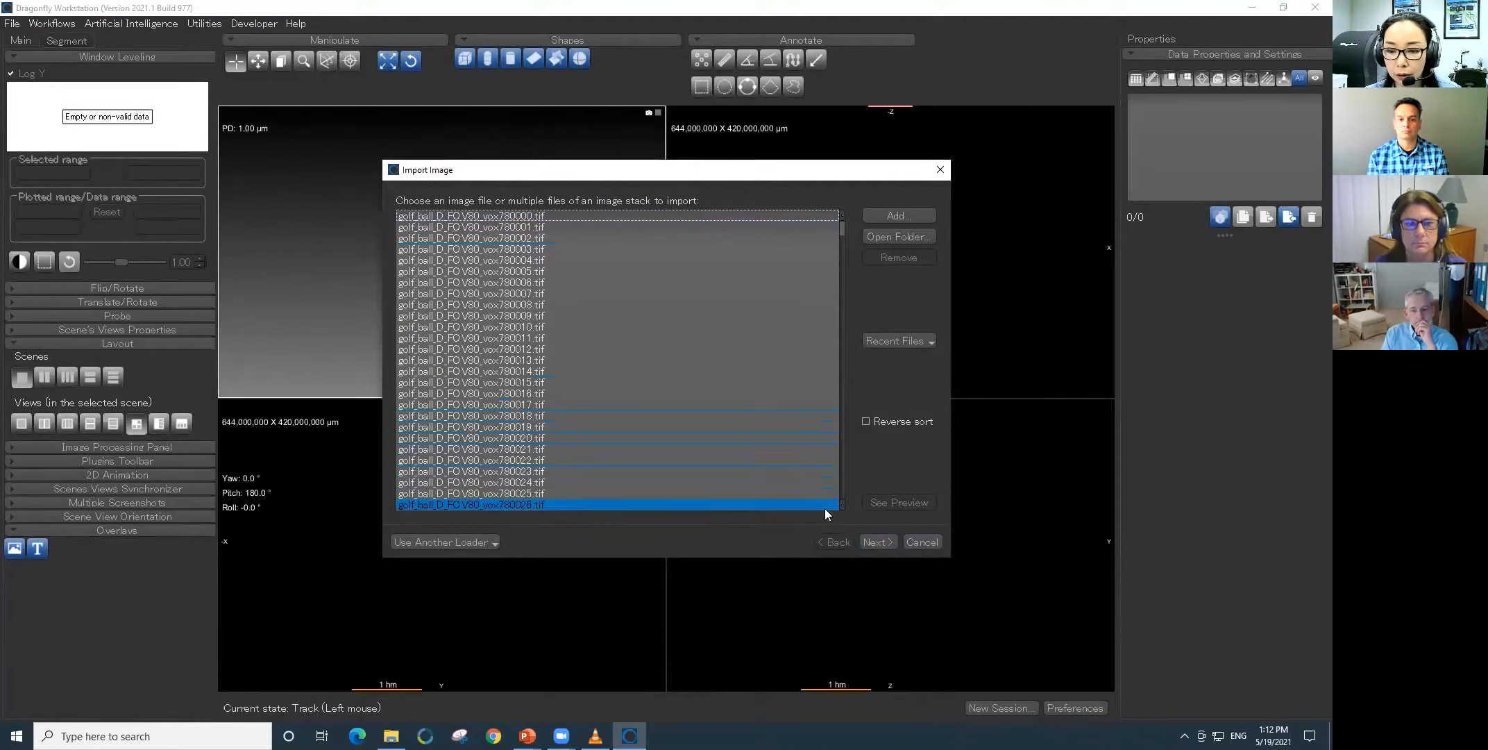
- Set the golf ball stack's X, Y and Z image spacing to 78.4 µm and finish the import
{"action": "left_click", "coordinate": [878, 541]}
{"action": "left_click", "coordinate": [460, 284]}
{"action": "mouse_move", "coordinate": [456, 281]}
{"action": "left_mouse_down"}
{"action": "mouse_move", "coordinate": [503, 282]}
{"action": "mouse_move", "coordinate": [485, 283]}
{"action": "left_mouse_up"}
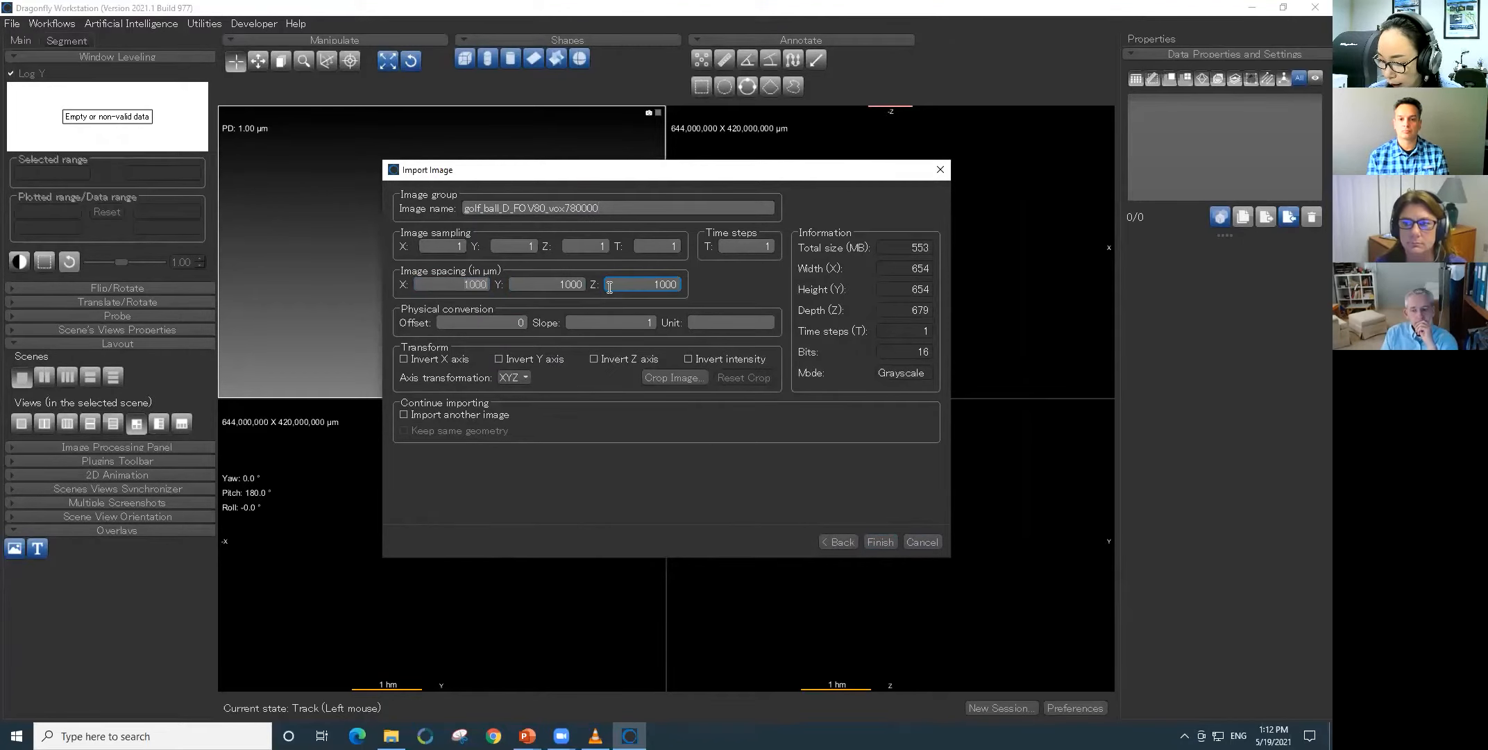
{"action": "type", "text": "78"}
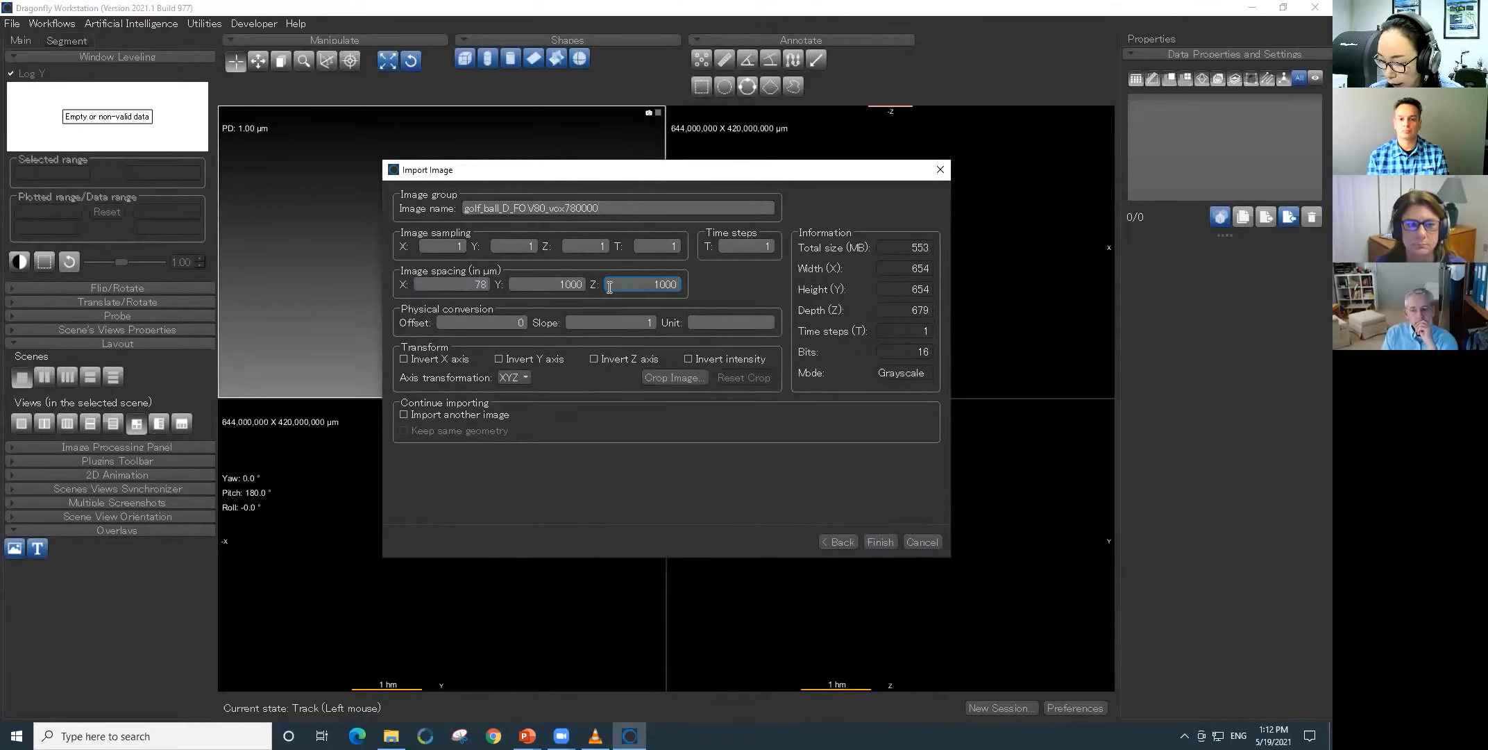
{"action": "type", "text": "78.47"}
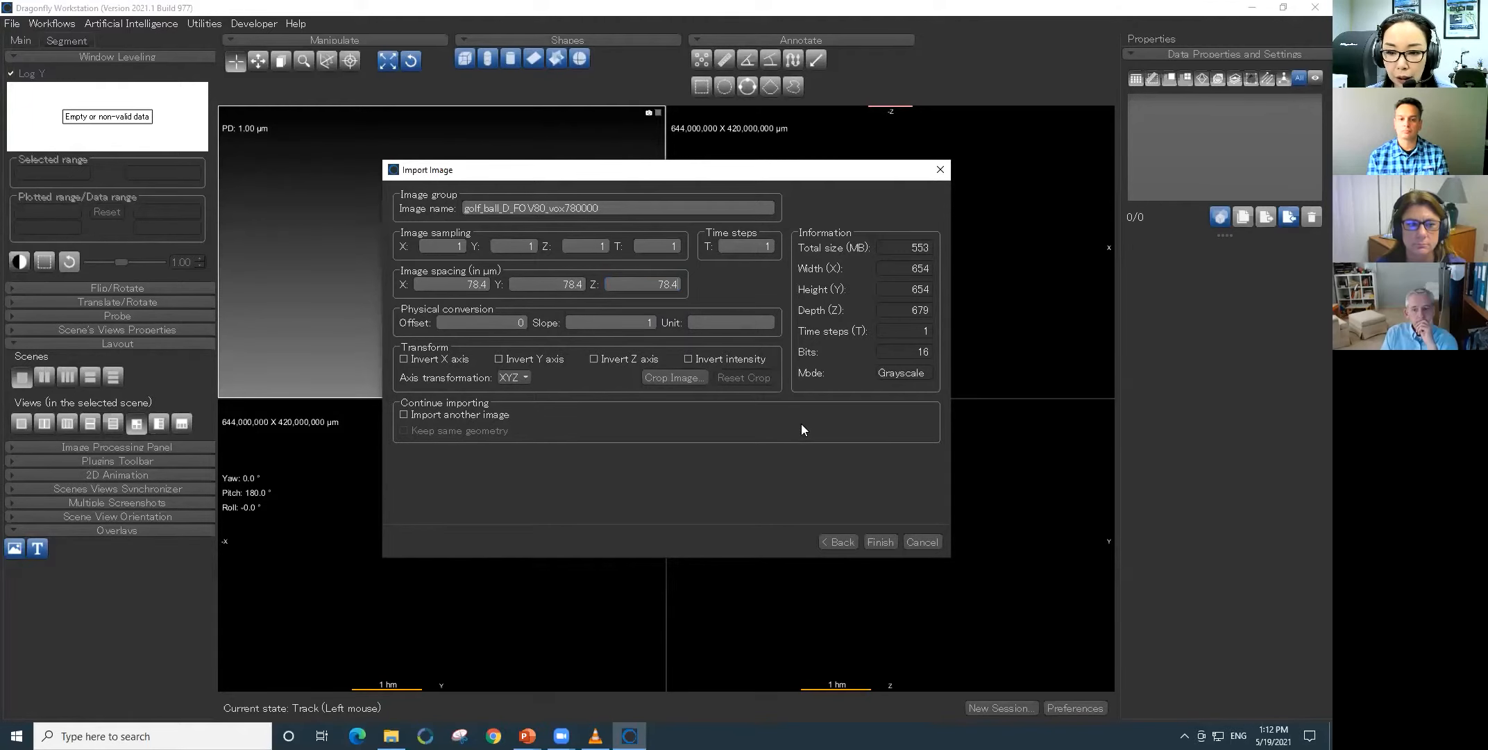
{"action": "left_click", "coordinate": [880, 542]}
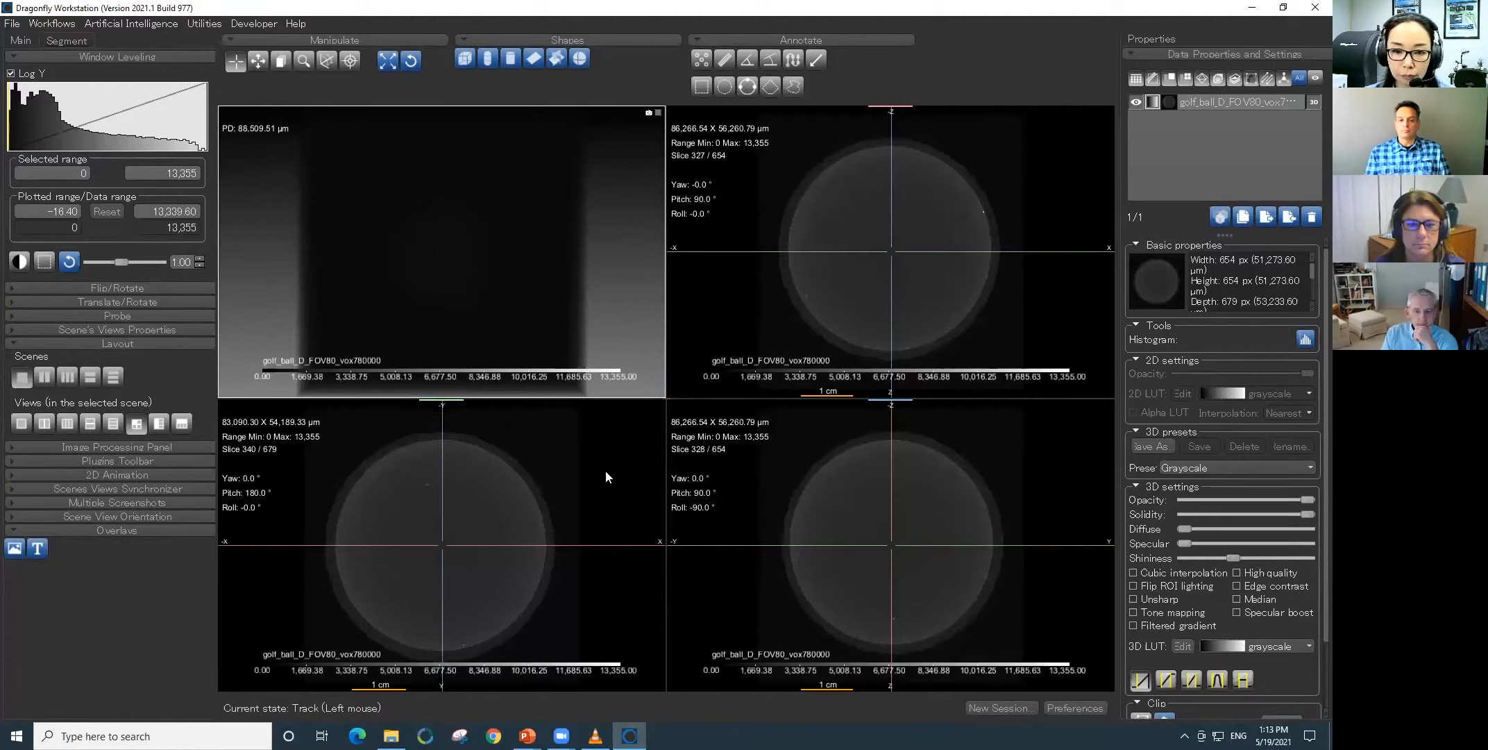
- Adjust the window leveling of the 2D slice views using a small area at the golf ball's edge
{"action": "left_click", "coordinate": [606, 470]}
{"action": "left_click", "coordinate": [43, 261]}
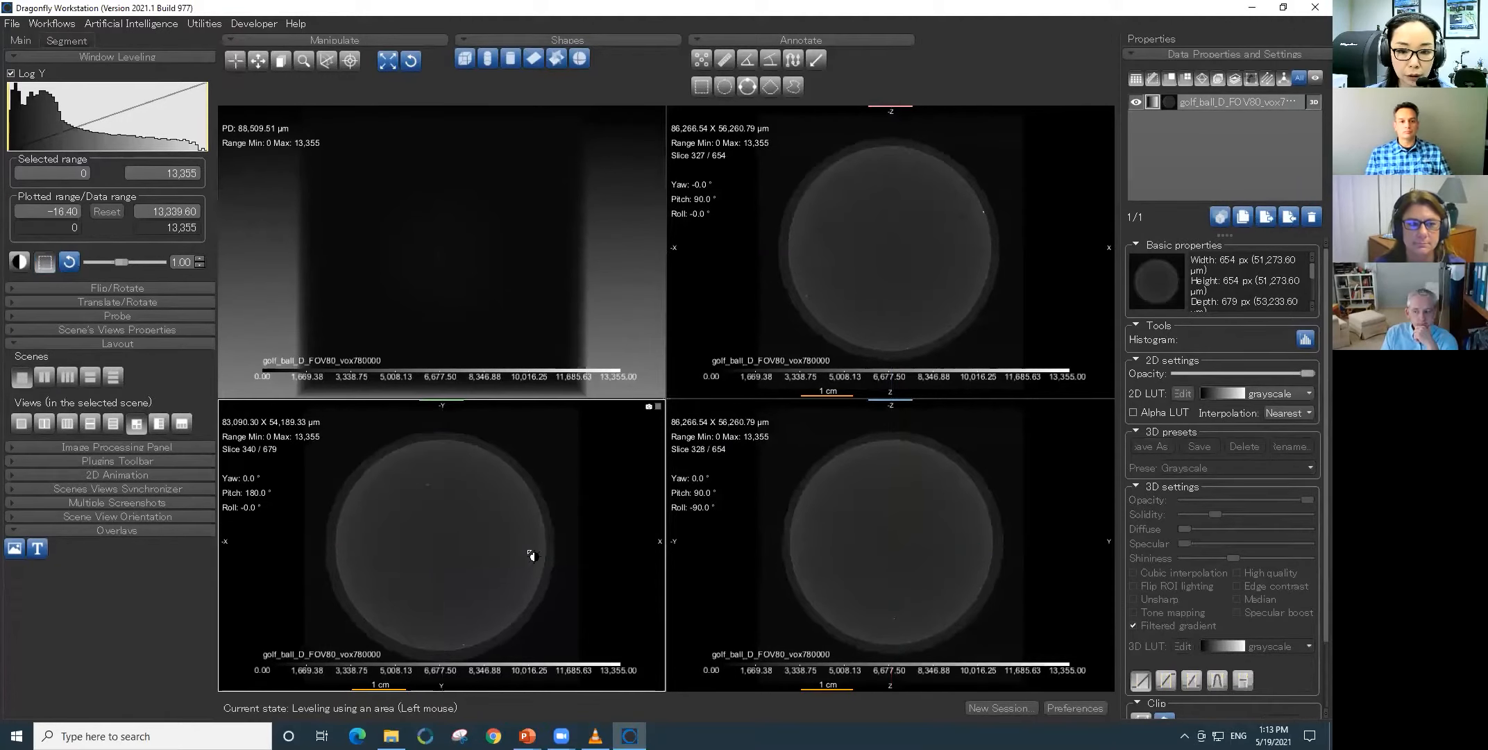
{"action": "left_click_drag", "start_coordinate": [524, 570], "coordinate": [583, 623]}
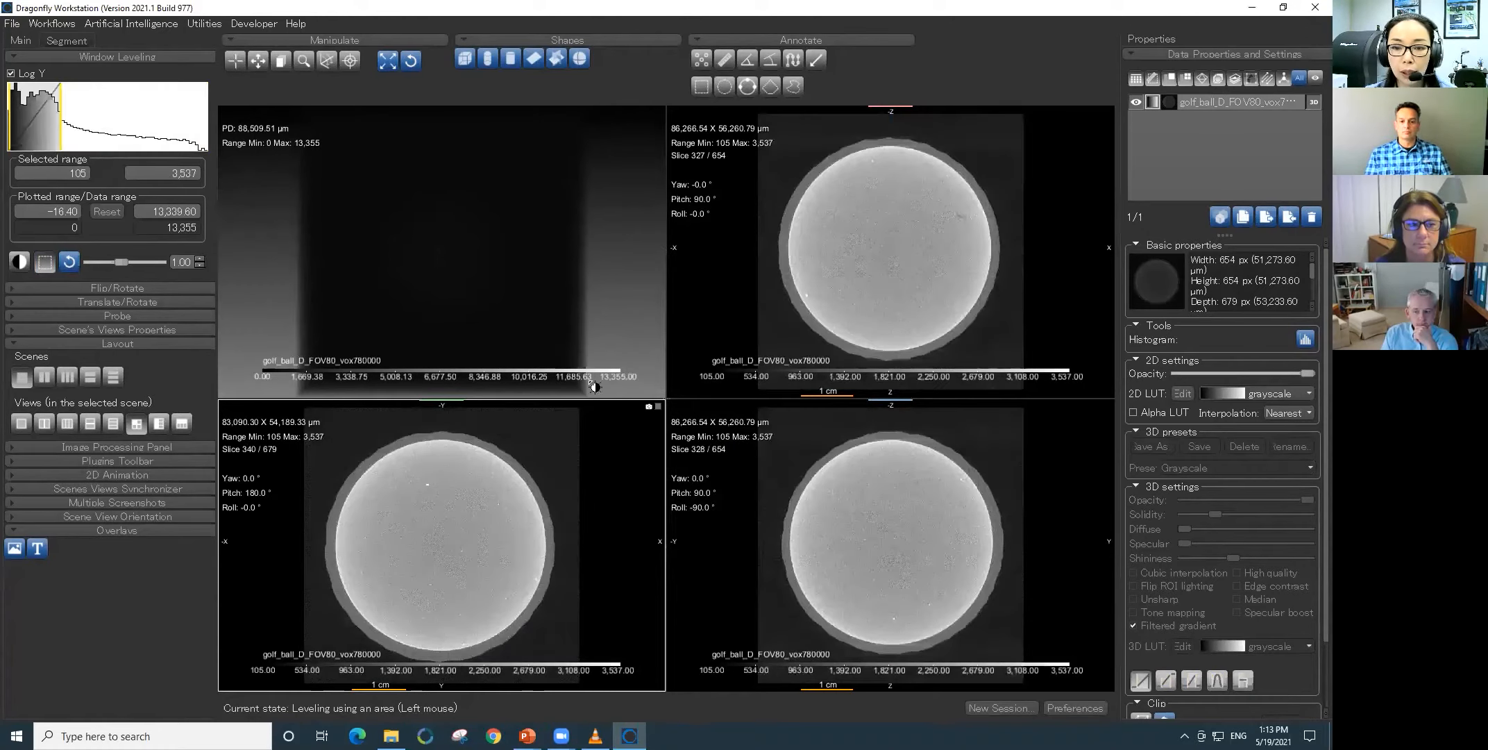
- Render the golf ball in 3D with the Bones preset, raise the range minimum to about 1,159, and rotate it
{"action": "left_click", "coordinate": [628, 324]}
{"action": "left_click", "coordinate": [1231, 105]}
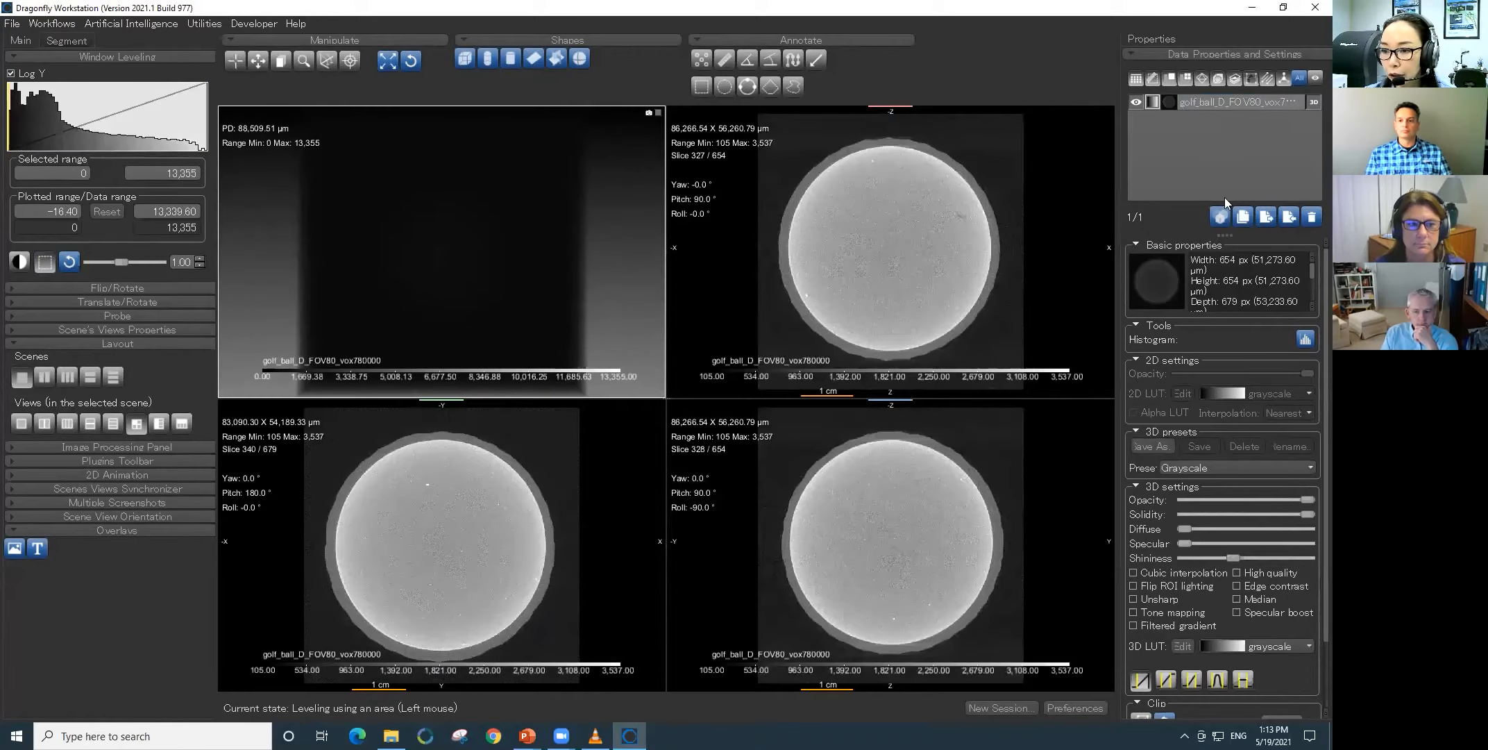
{"action": "left_click", "coordinate": [1278, 465]}
{"action": "left_click", "coordinate": [1274, 483]}
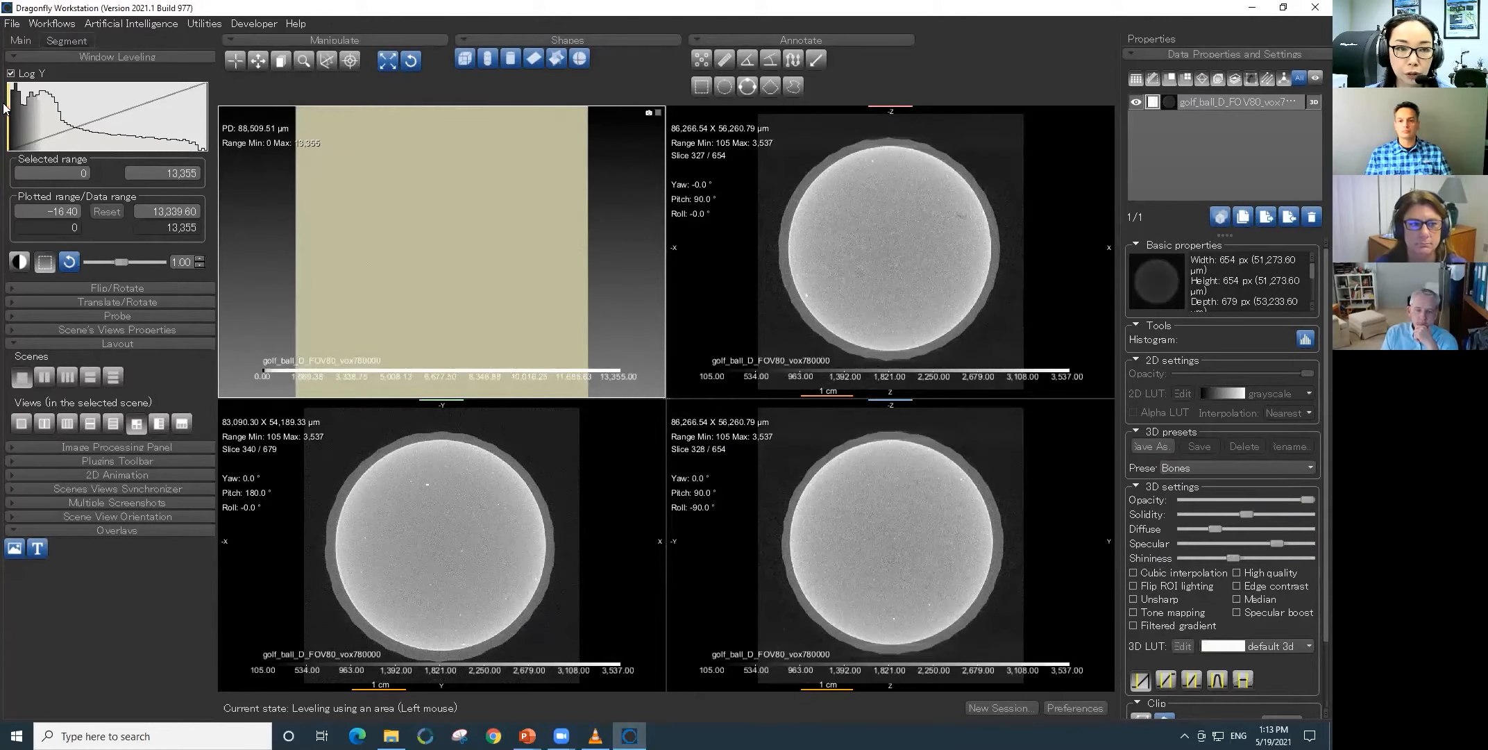
{"action": "left_click_drag", "start_coordinate": [9, 109], "coordinate": [26, 111]}
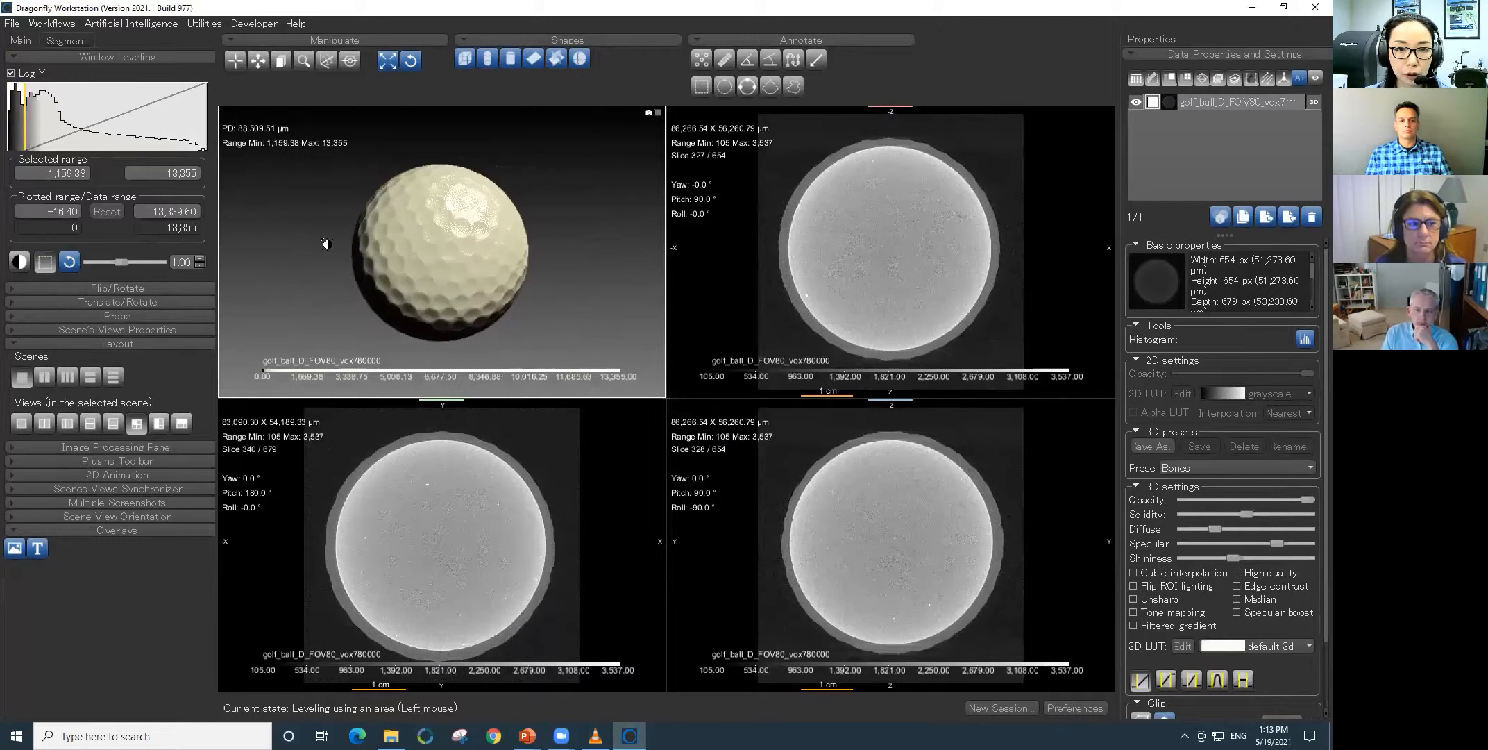
{"action": "mouse_move", "coordinate": [537, 301]}
{"action": "left_mouse_down"}
{"action": "mouse_move", "coordinate": [433, 259]}
{"action": "mouse_move", "coordinate": [420, 313]}
{"action": "left_mouse_up"}
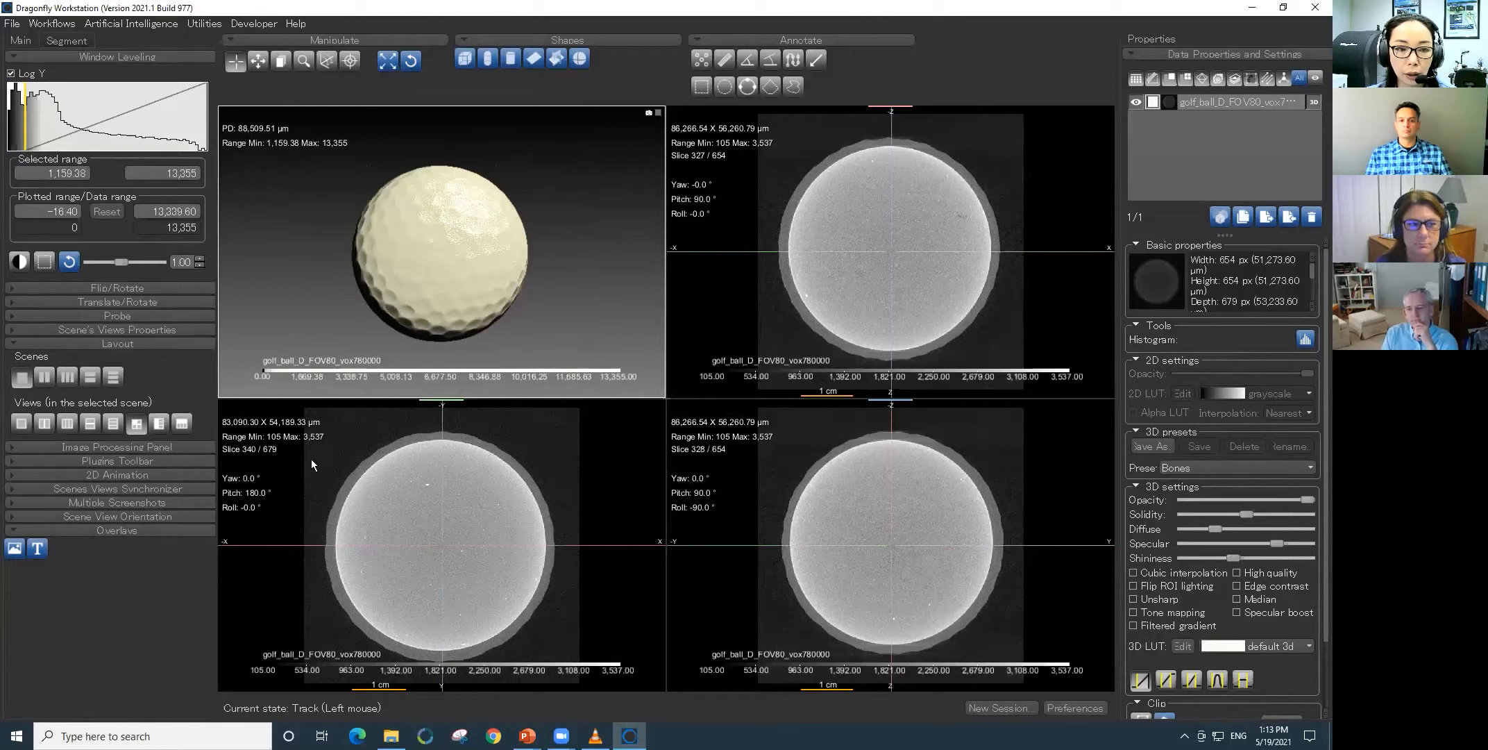
- Arrange the scene as two side-by-side views and enlarge the golf ball in the 2D slice view
{"action": "left_click", "coordinate": [44, 425]}
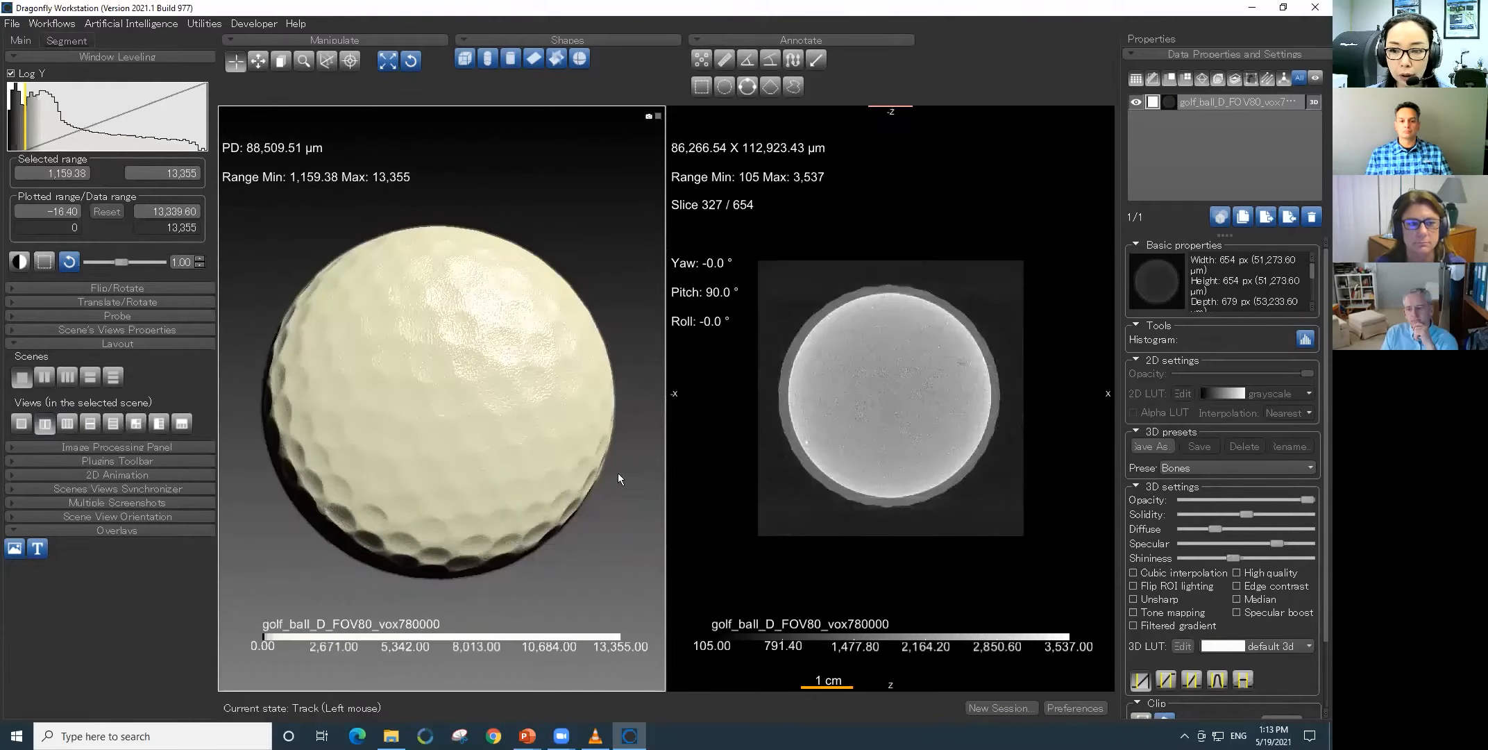
{"action": "right_click_drag", "start_coordinate": [933, 445], "coordinate": [968, 528]}
{"action": "middle_click_drag", "start_coordinate": [878, 436], "coordinate": [886, 433]}
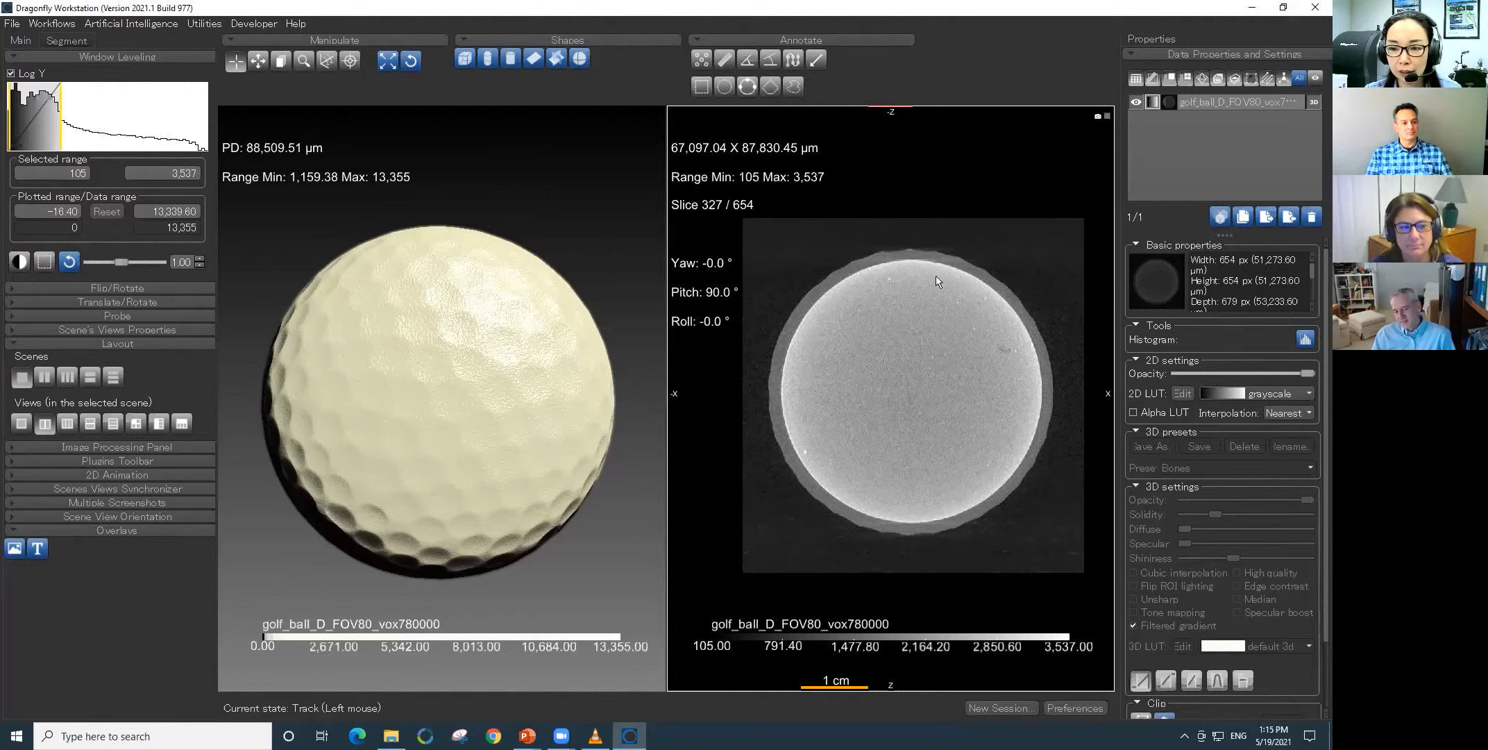
- Define a segmentation range of 1,200 to 1,930 on the golf ball image to highlight its outer shell
{"action": "left_click", "coordinate": [69, 43]}
{"action": "left_click", "coordinate": [31, 155]}
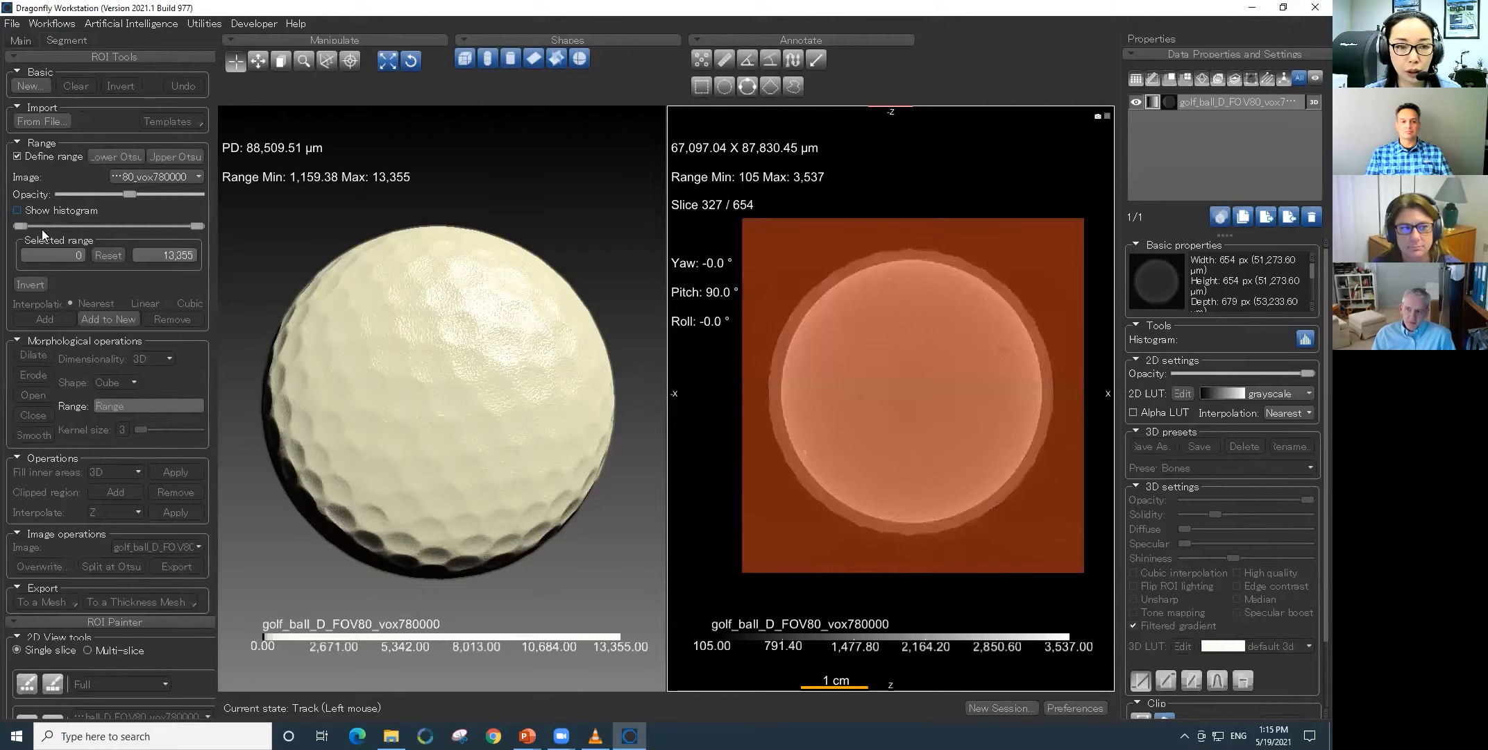
{"action": "left_click_drag", "start_coordinate": [21, 227], "coordinate": [31, 226]}
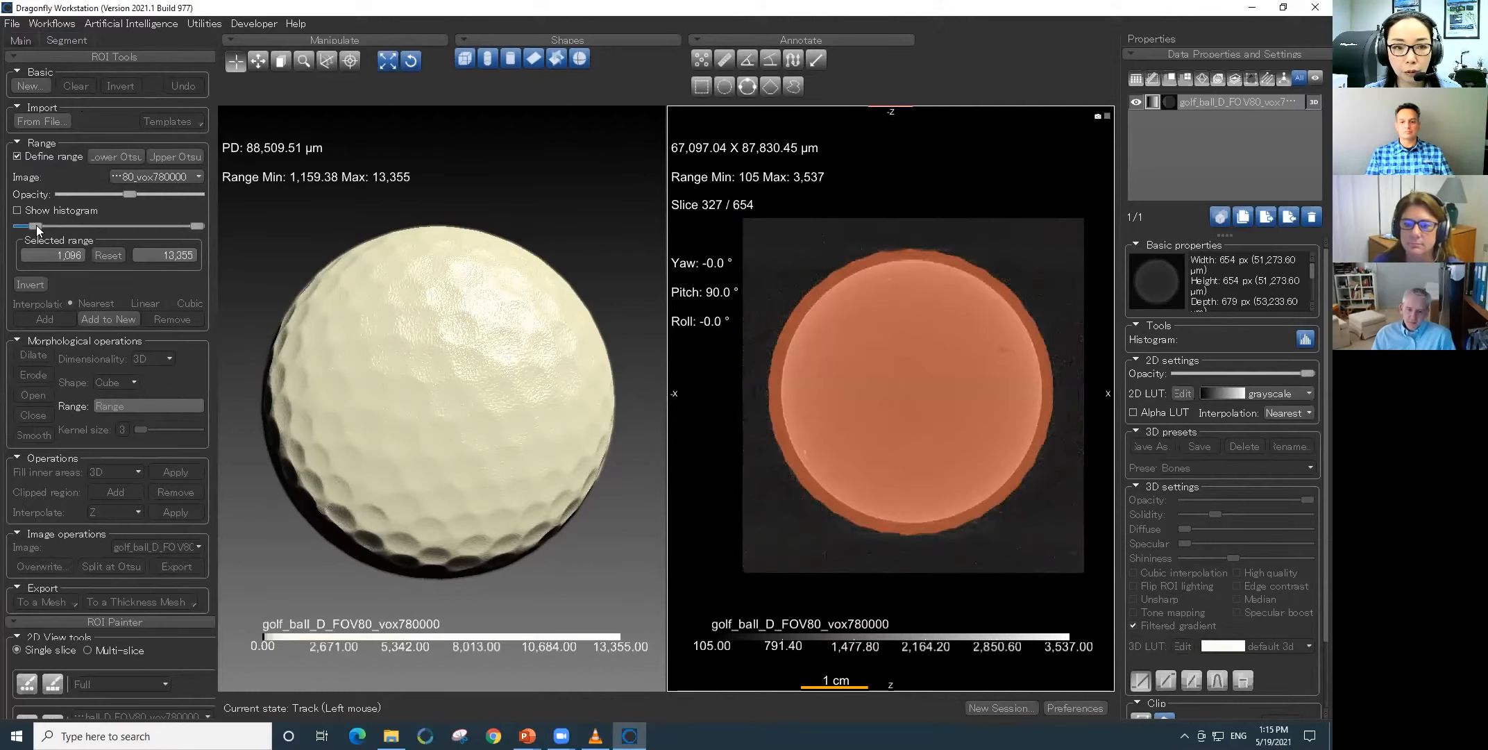
{"action": "left_click_drag", "start_coordinate": [36, 226], "coordinate": [36, 225]}
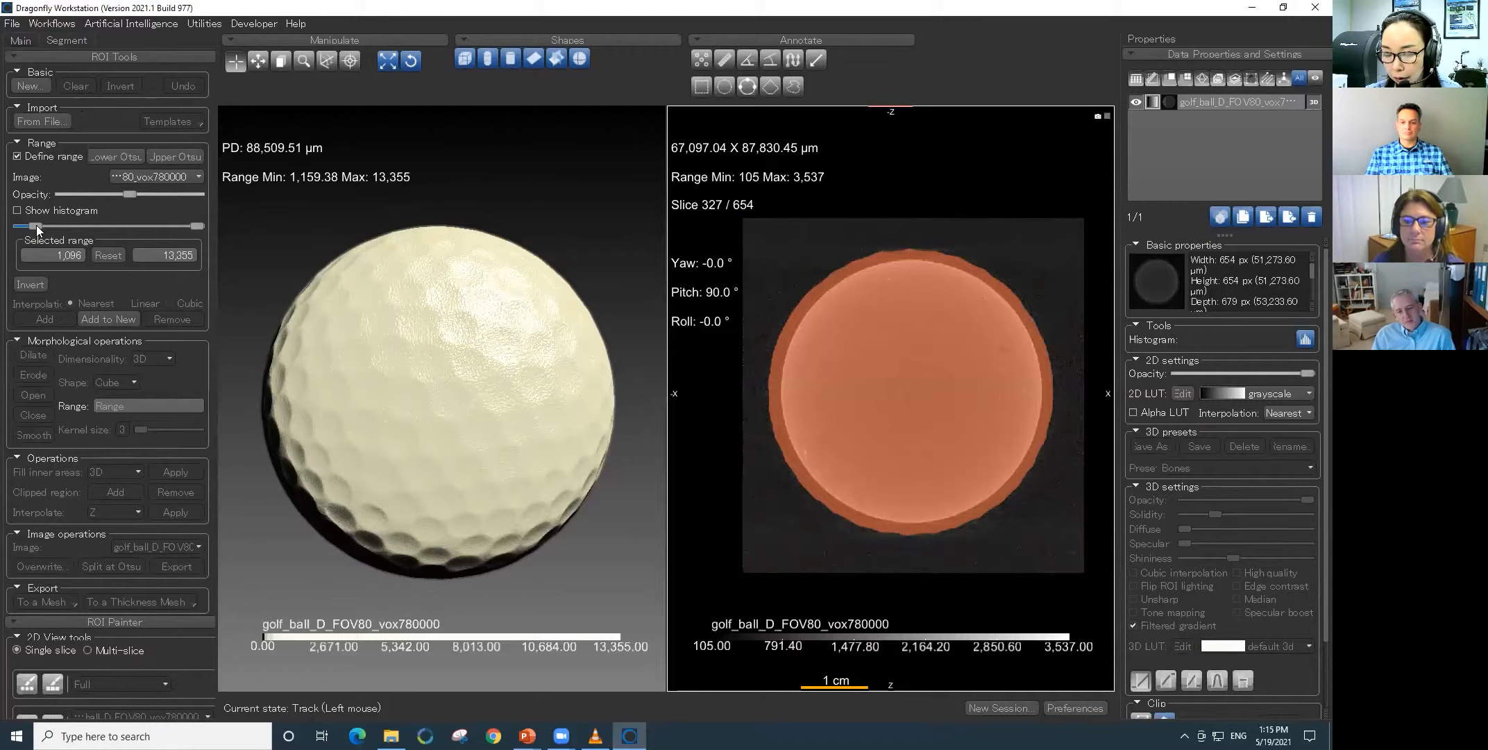
{"action": "left_click_drag", "start_coordinate": [36, 224], "coordinate": [36, 227]}
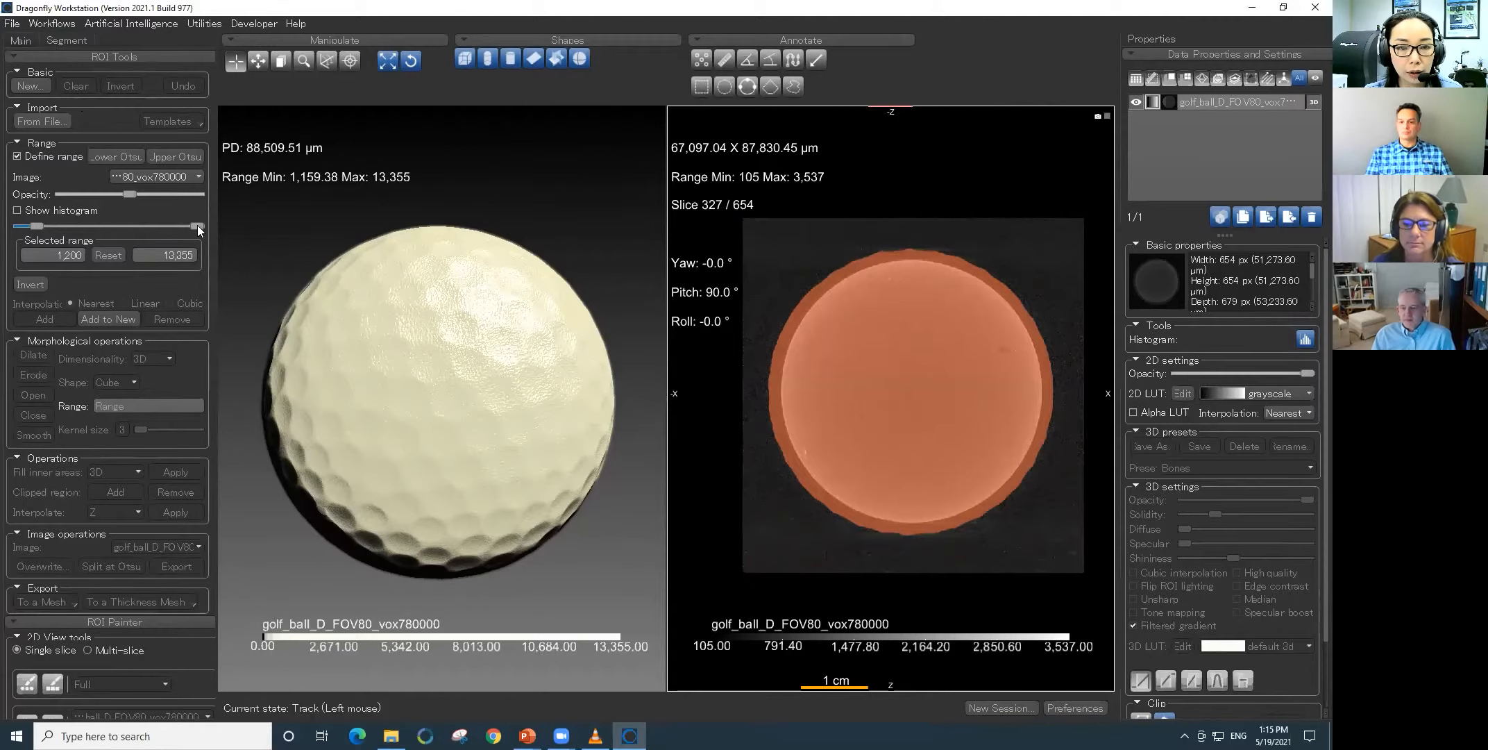
{"action": "left_click_drag", "start_coordinate": [180, 224], "coordinate": [52, 225]}
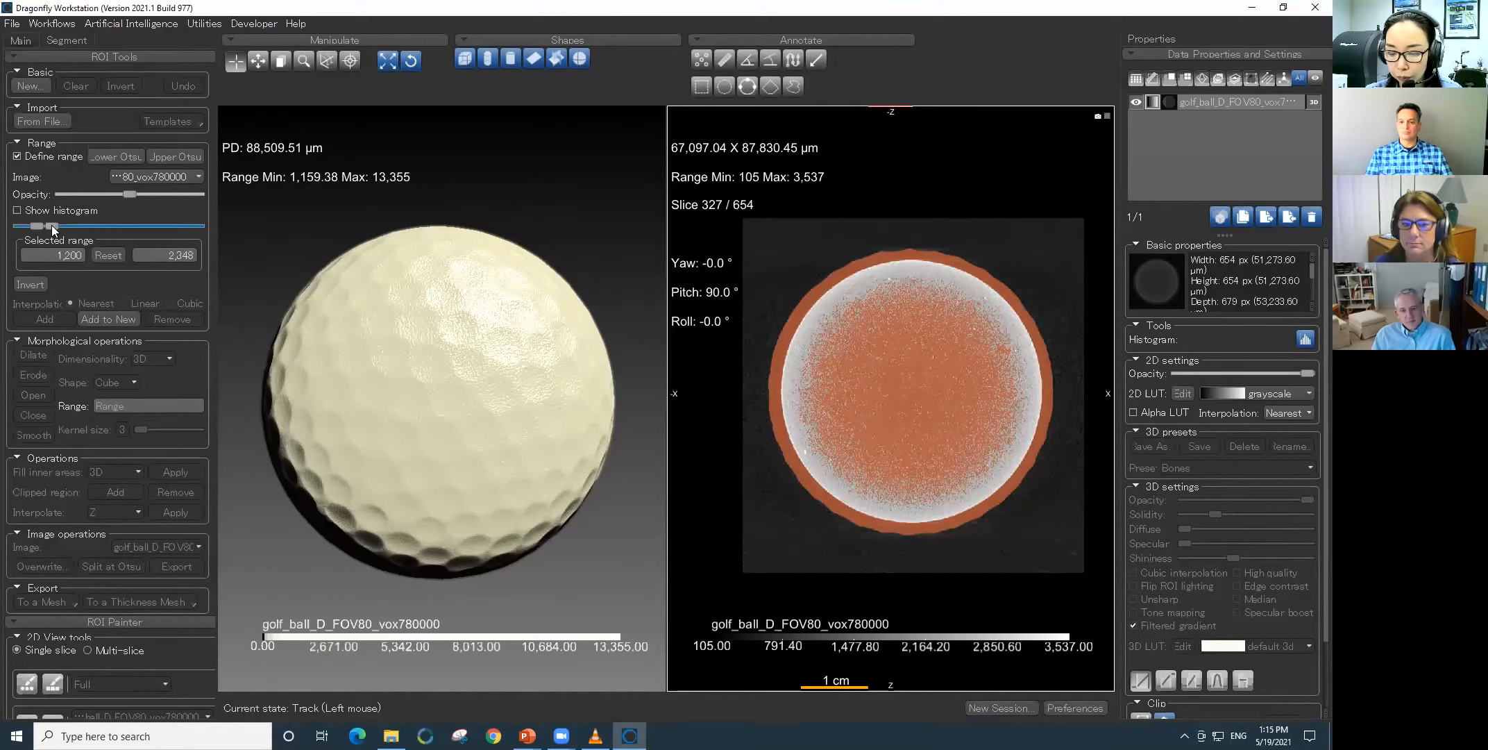
{"action": "left_click_drag", "start_coordinate": [52, 224], "coordinate": [48, 225]}
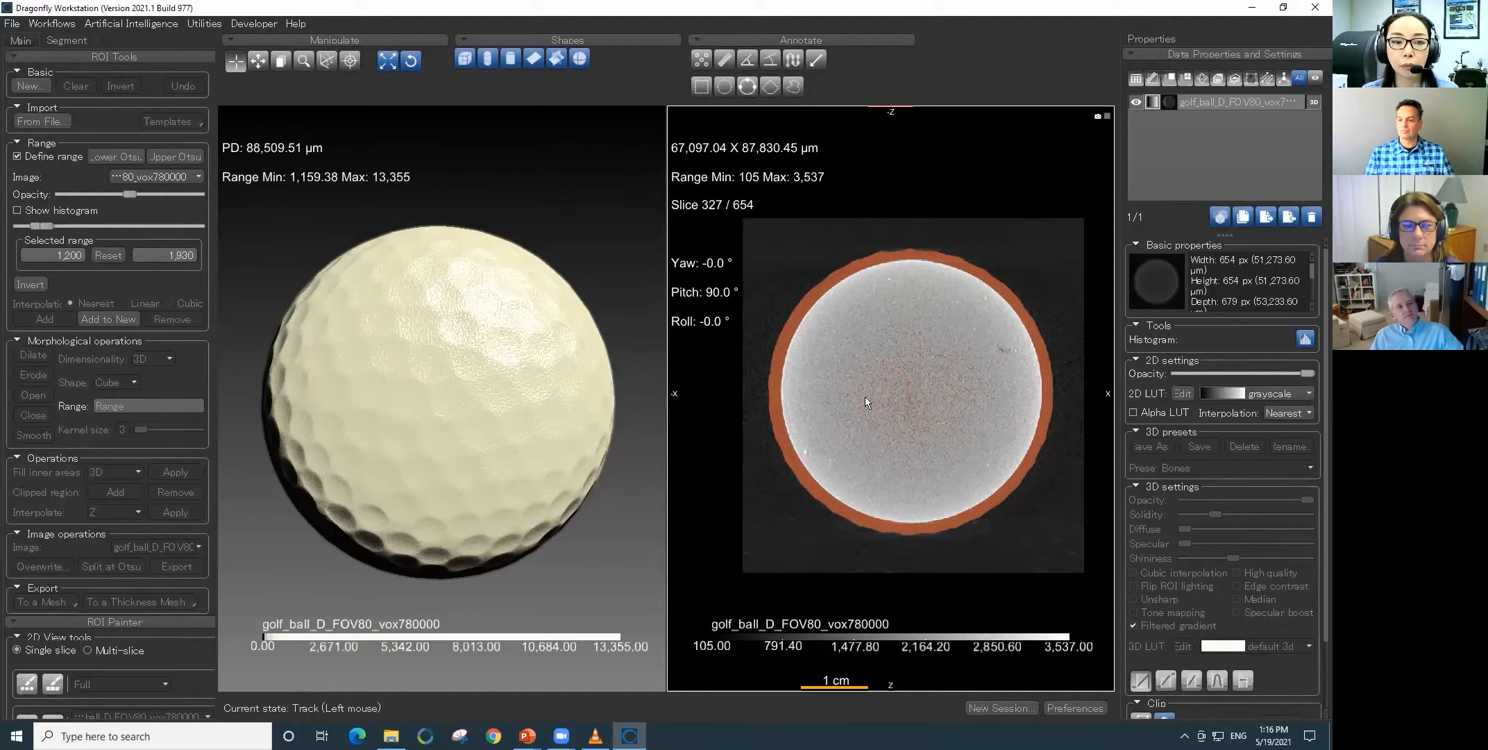
- Create a new ROI named shell from the defined range, and turn off the range highlight
{"action": "left_click", "coordinate": [115, 318]}
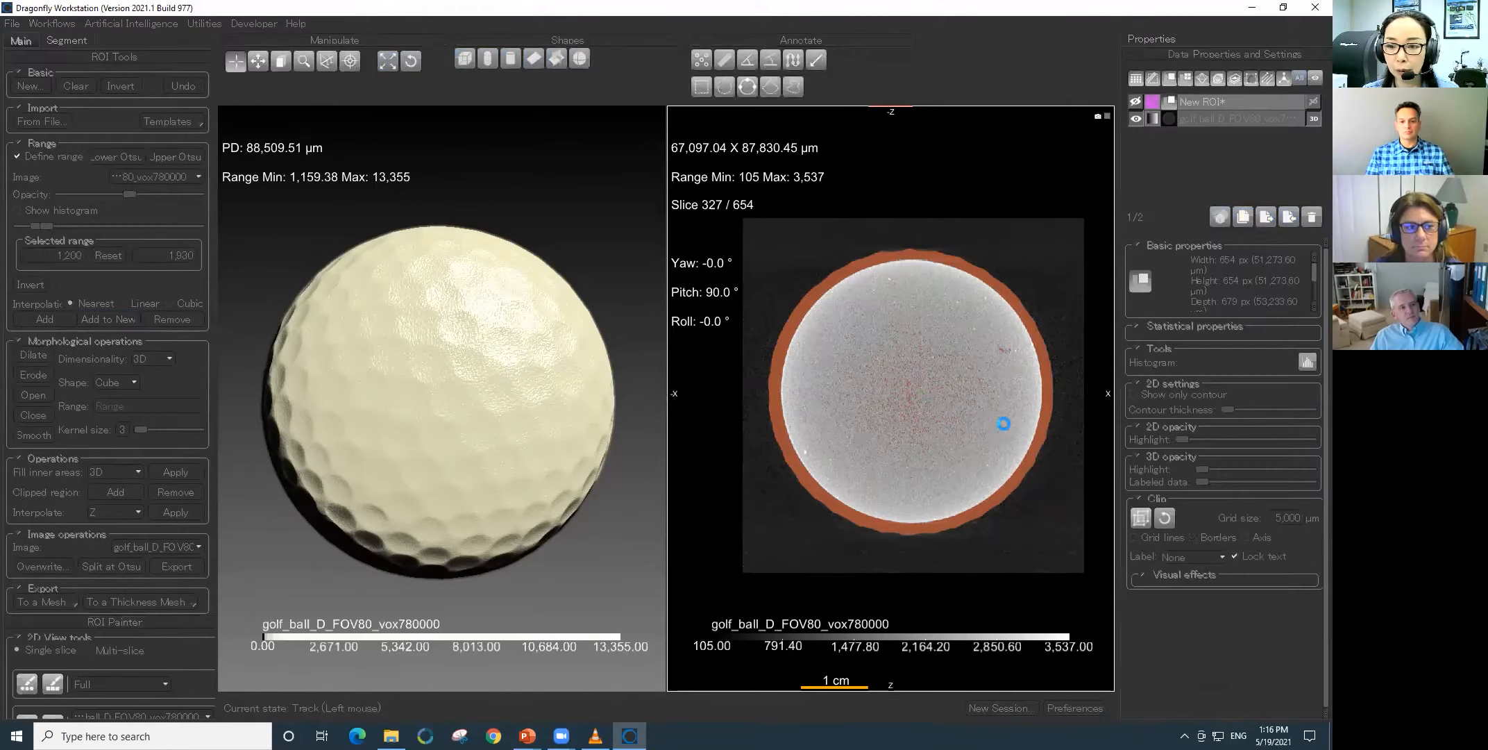
{"action": "double_click", "coordinate": [1247, 100]}
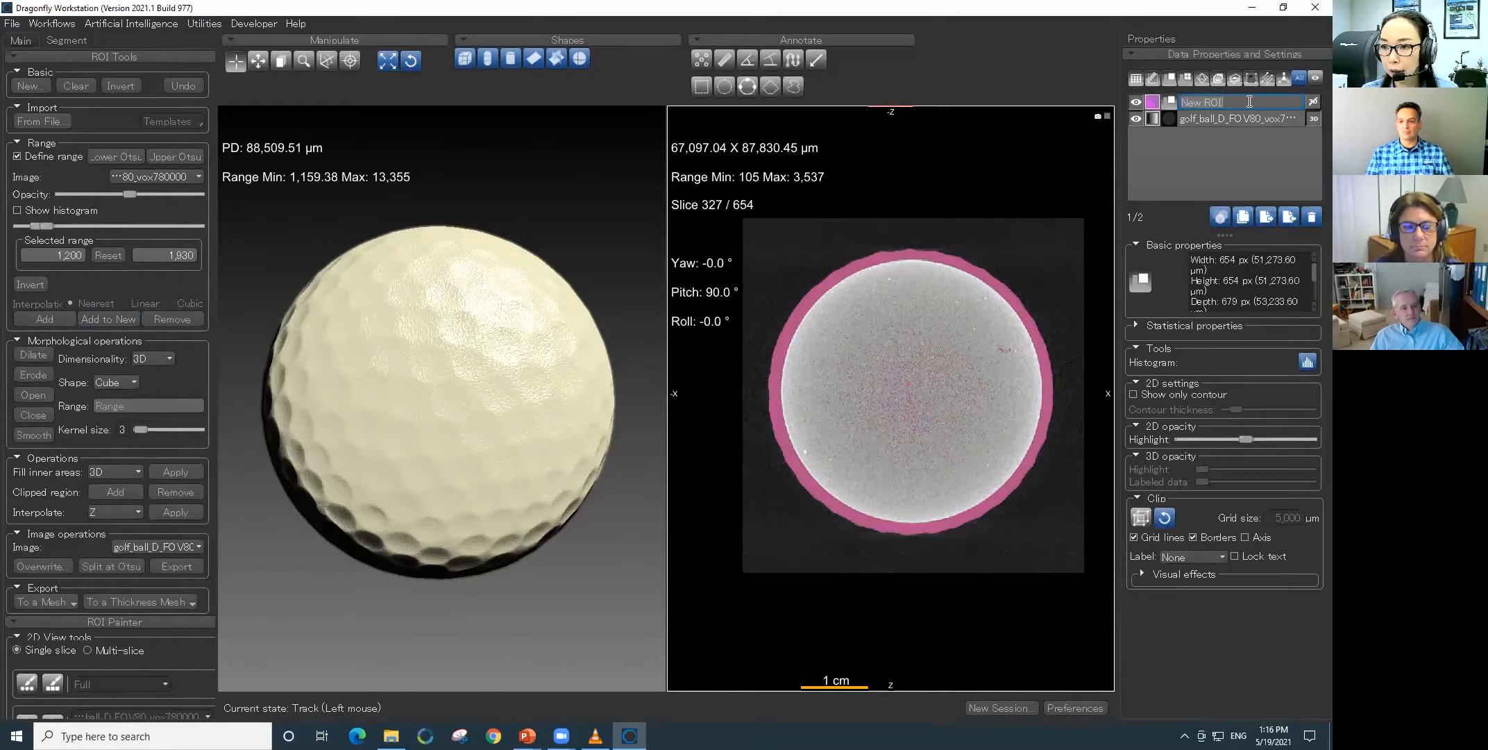
{"action": "type", "text": "shell*"}
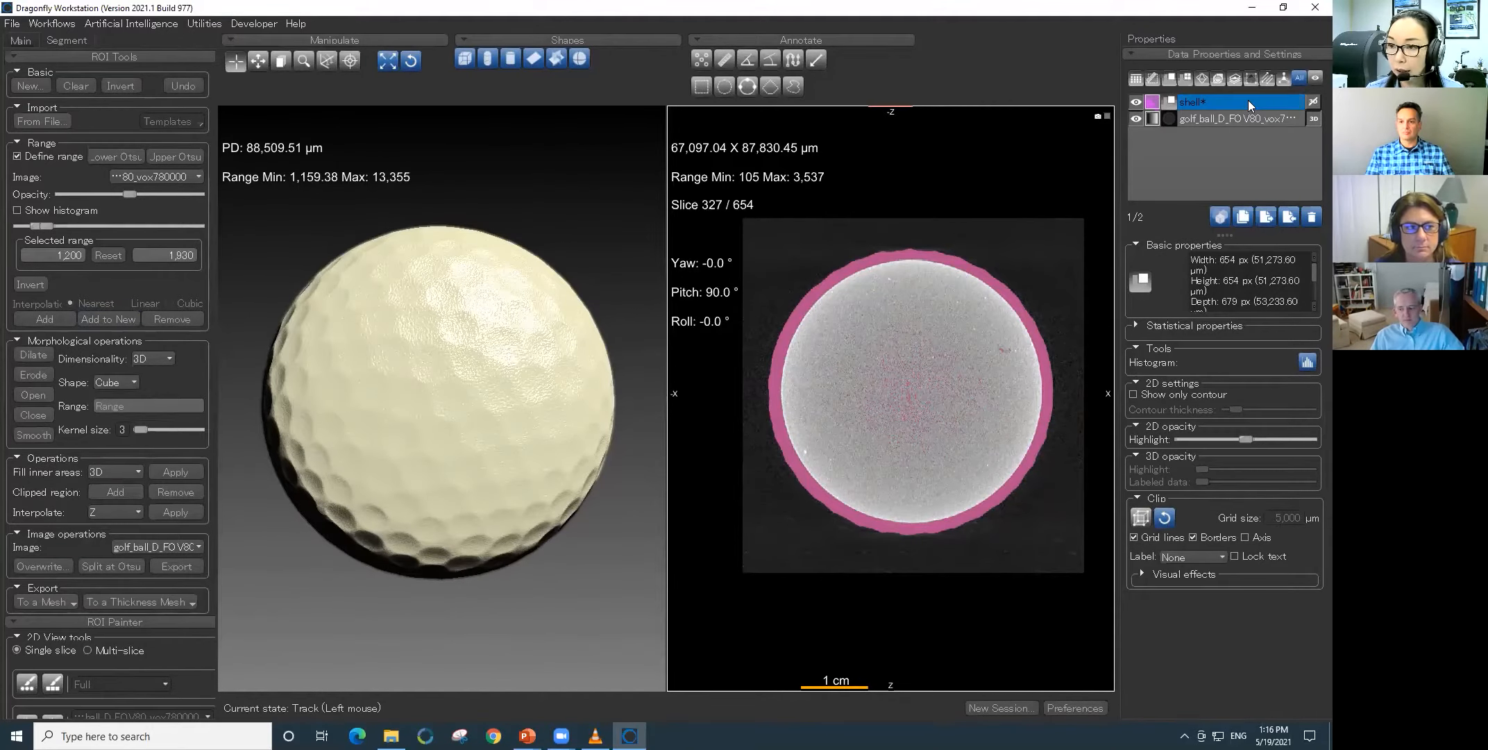
{"action": "key", "text": "Return"}
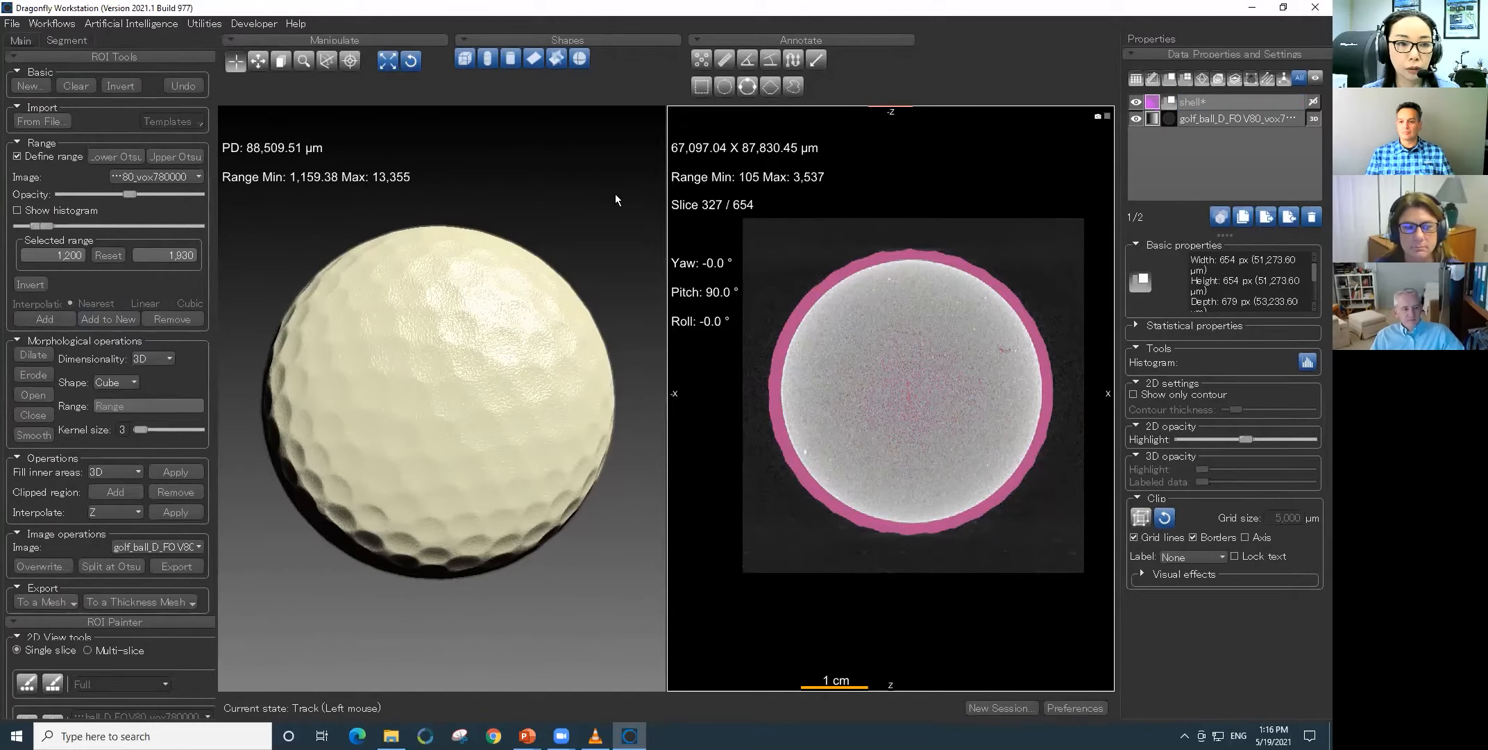
{"action": "left_click", "coordinate": [18, 156]}
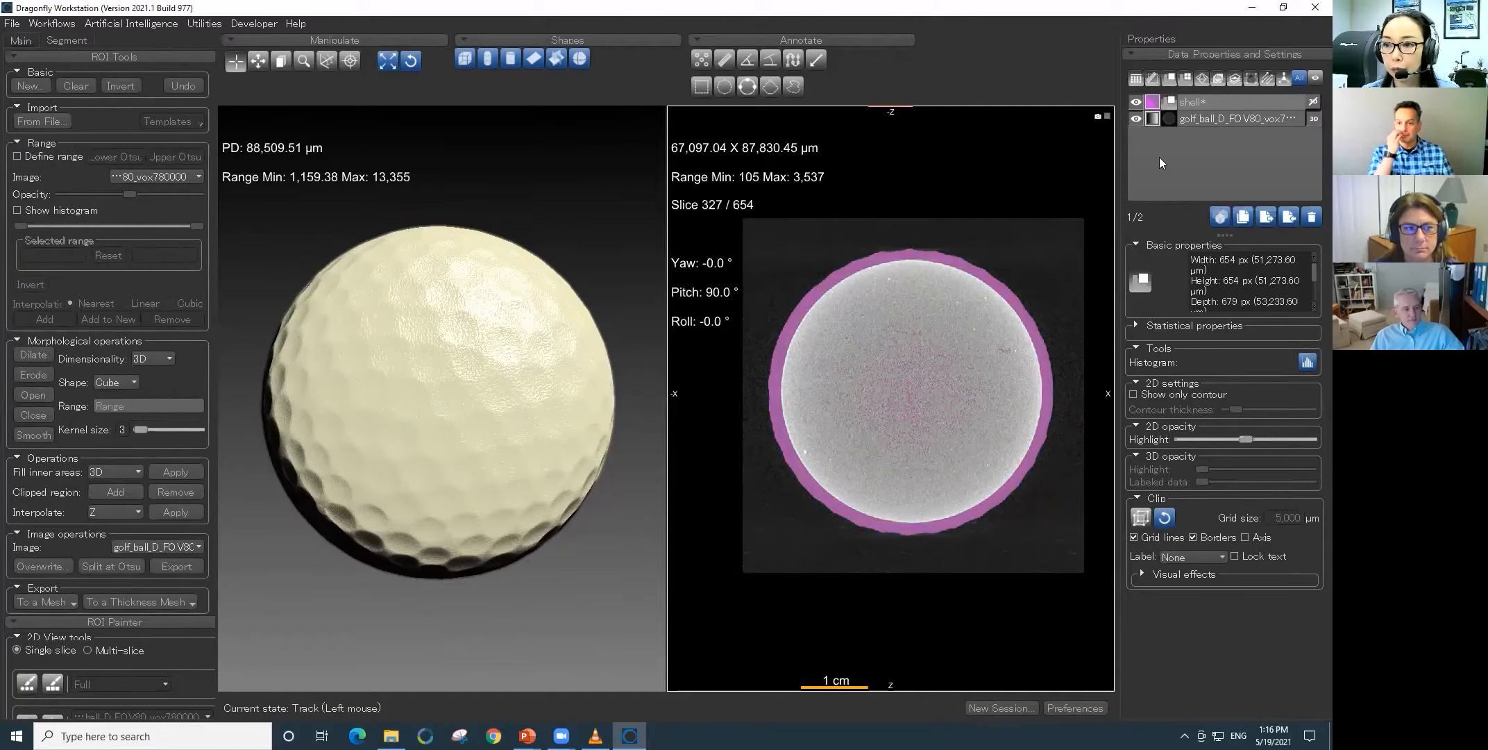
- Hide the golf ball image and process the shell ROI's islands with Keep by Largest (26-connected), keeping the first 1
{"action": "left_click", "coordinate": [1138, 118]}
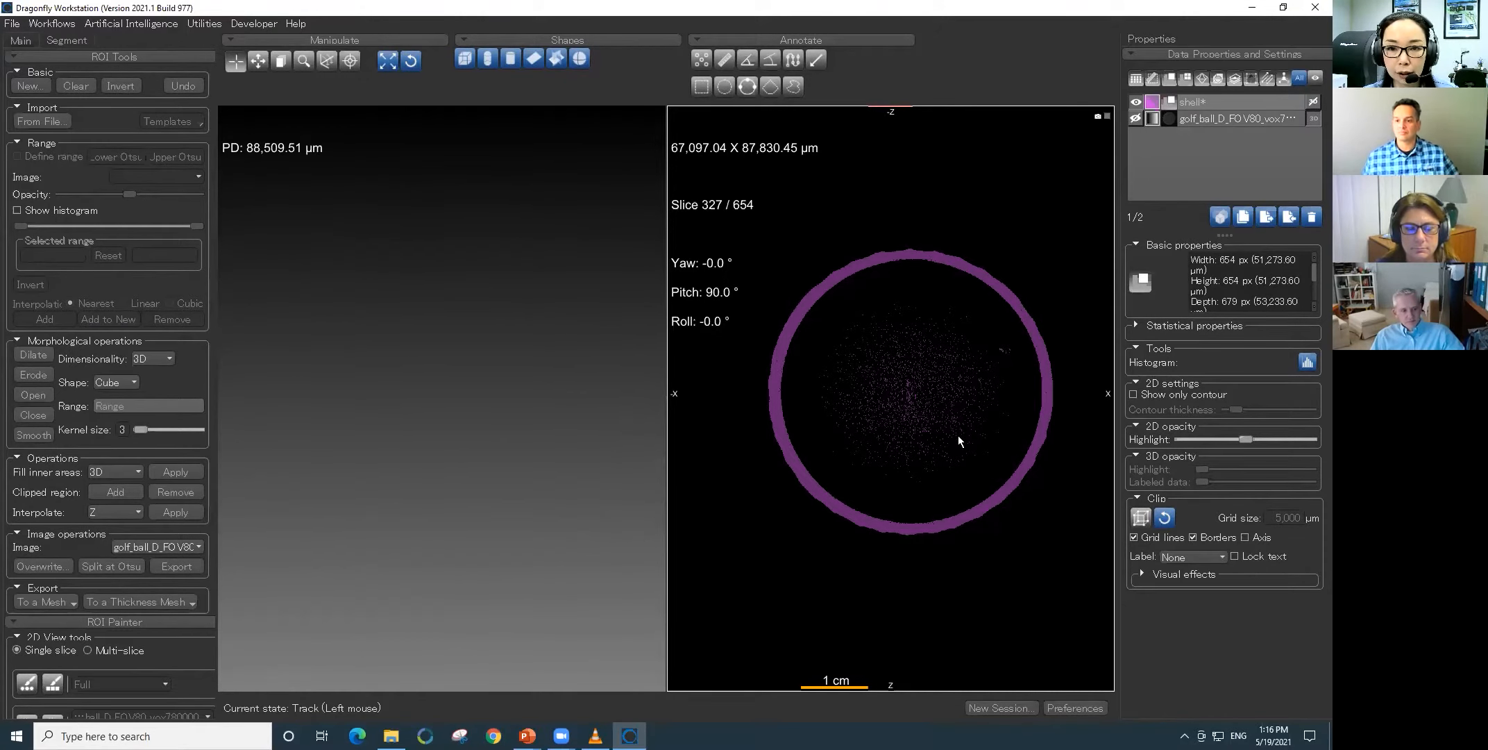
{"action": "right_click", "coordinate": [1225, 105]}
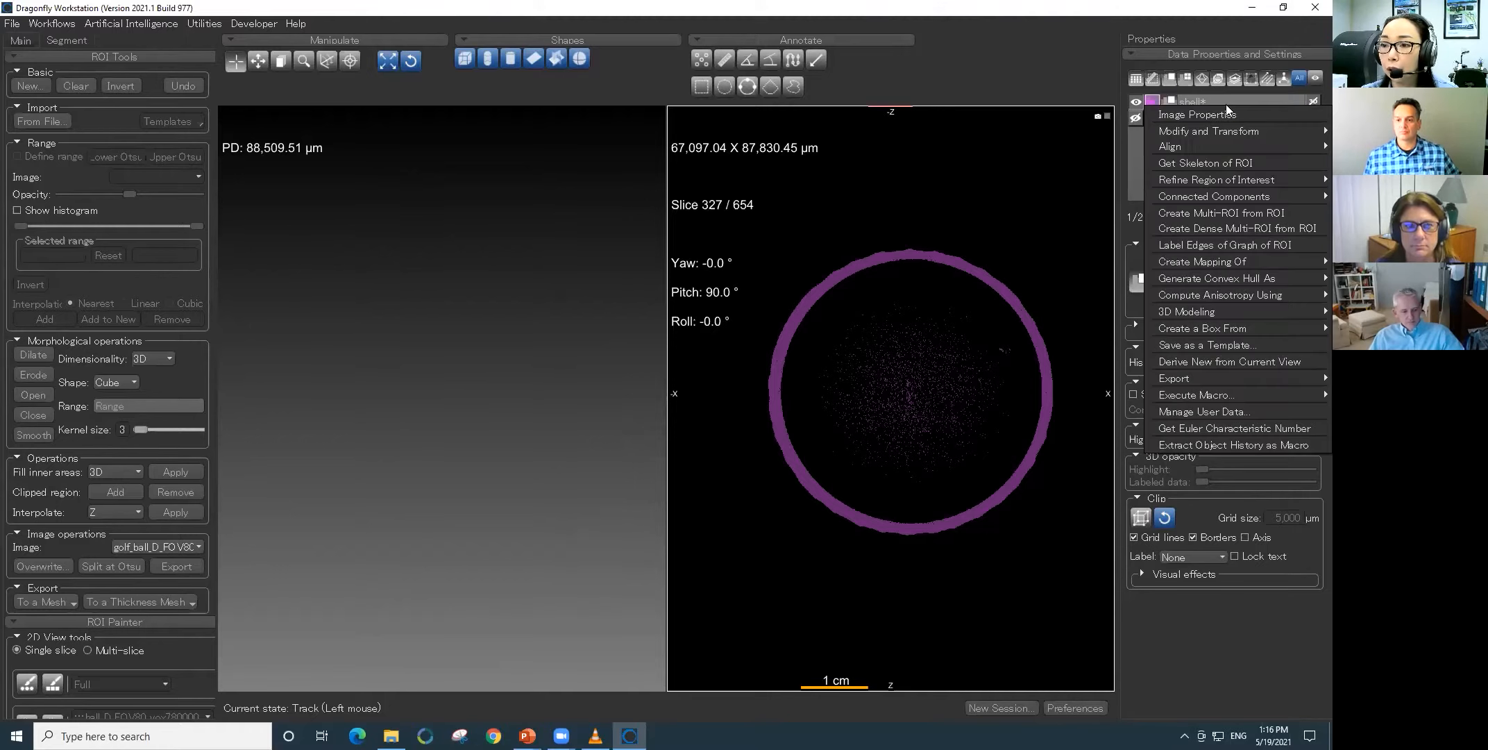
{"action": "mouse_move", "coordinate": [1207, 179]}
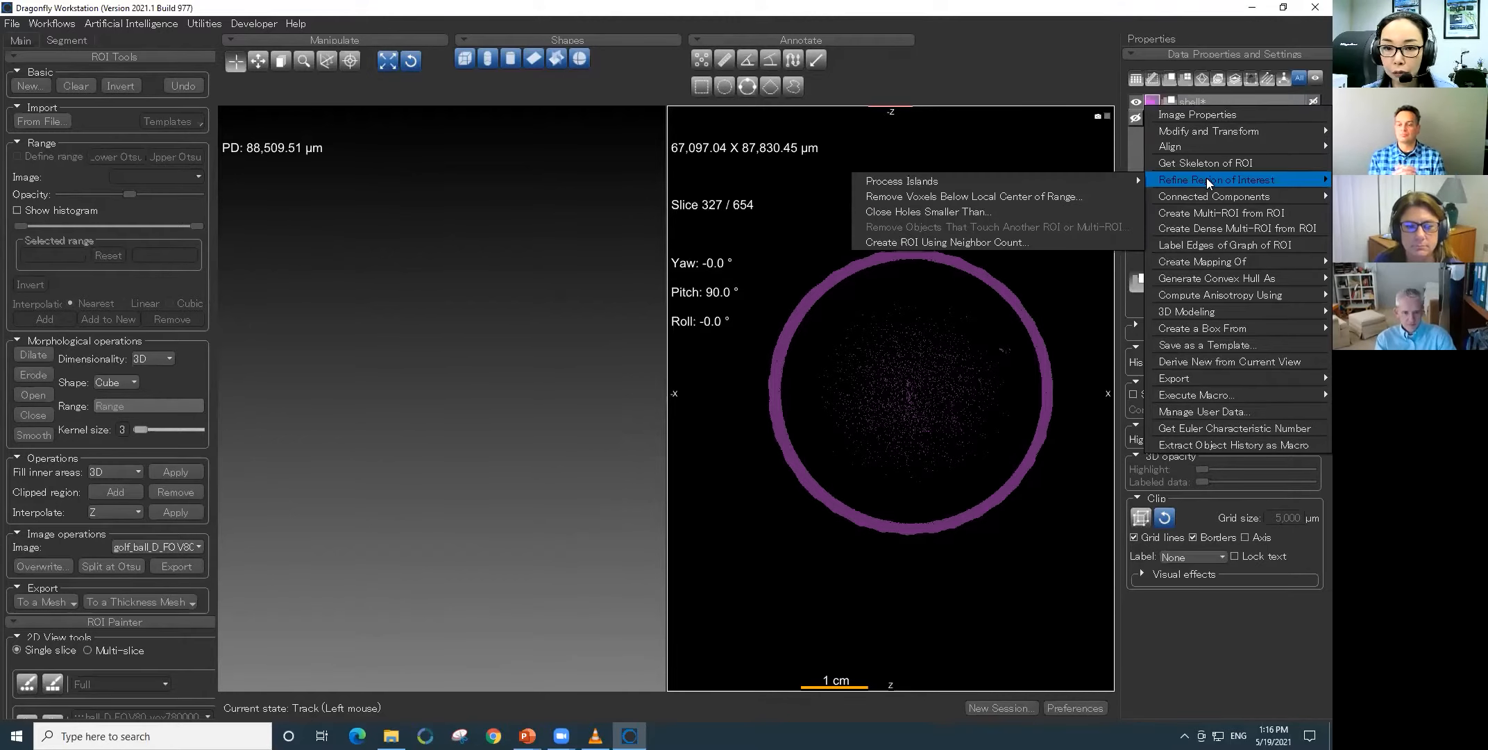
{"action": "mouse_move", "coordinate": [1086, 178]}
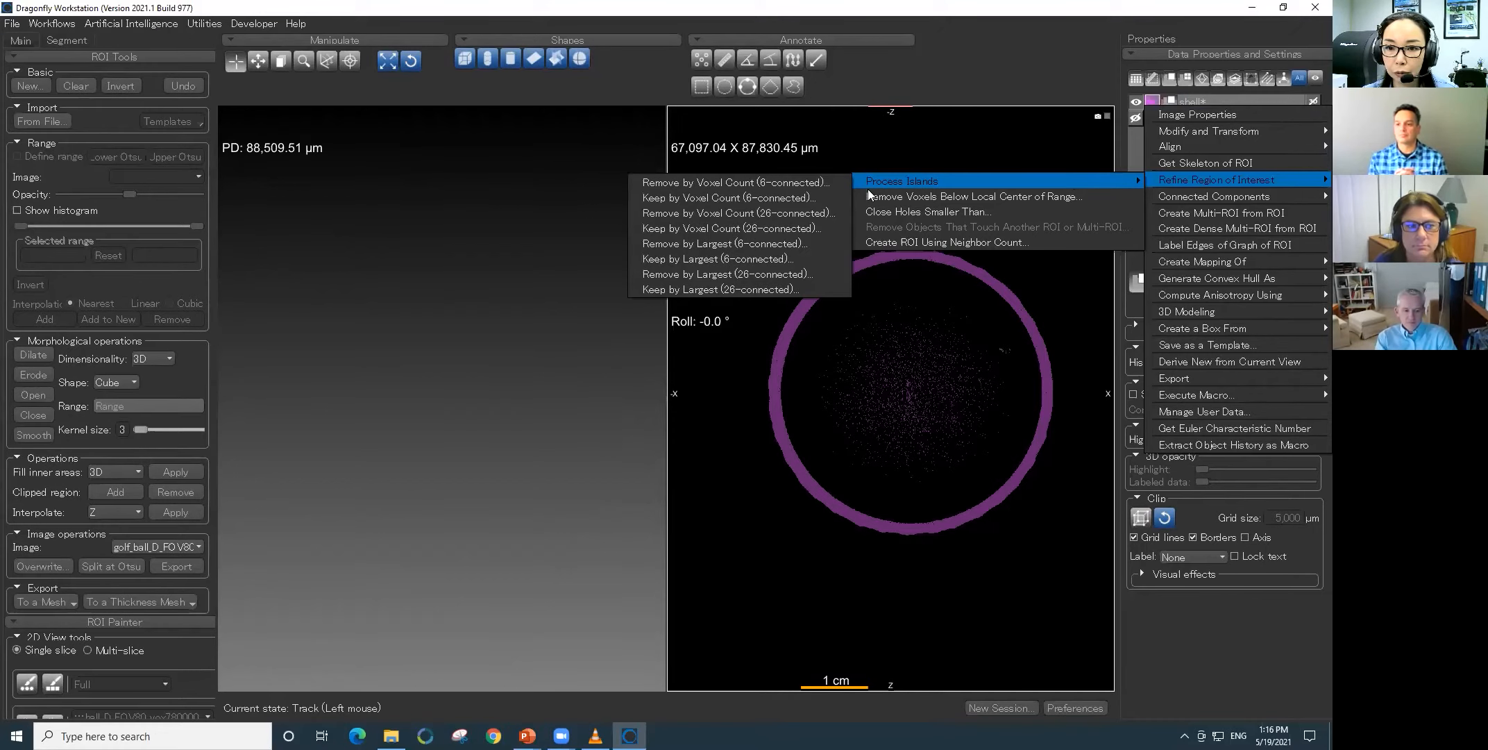
{"action": "left_click", "coordinate": [794, 286]}
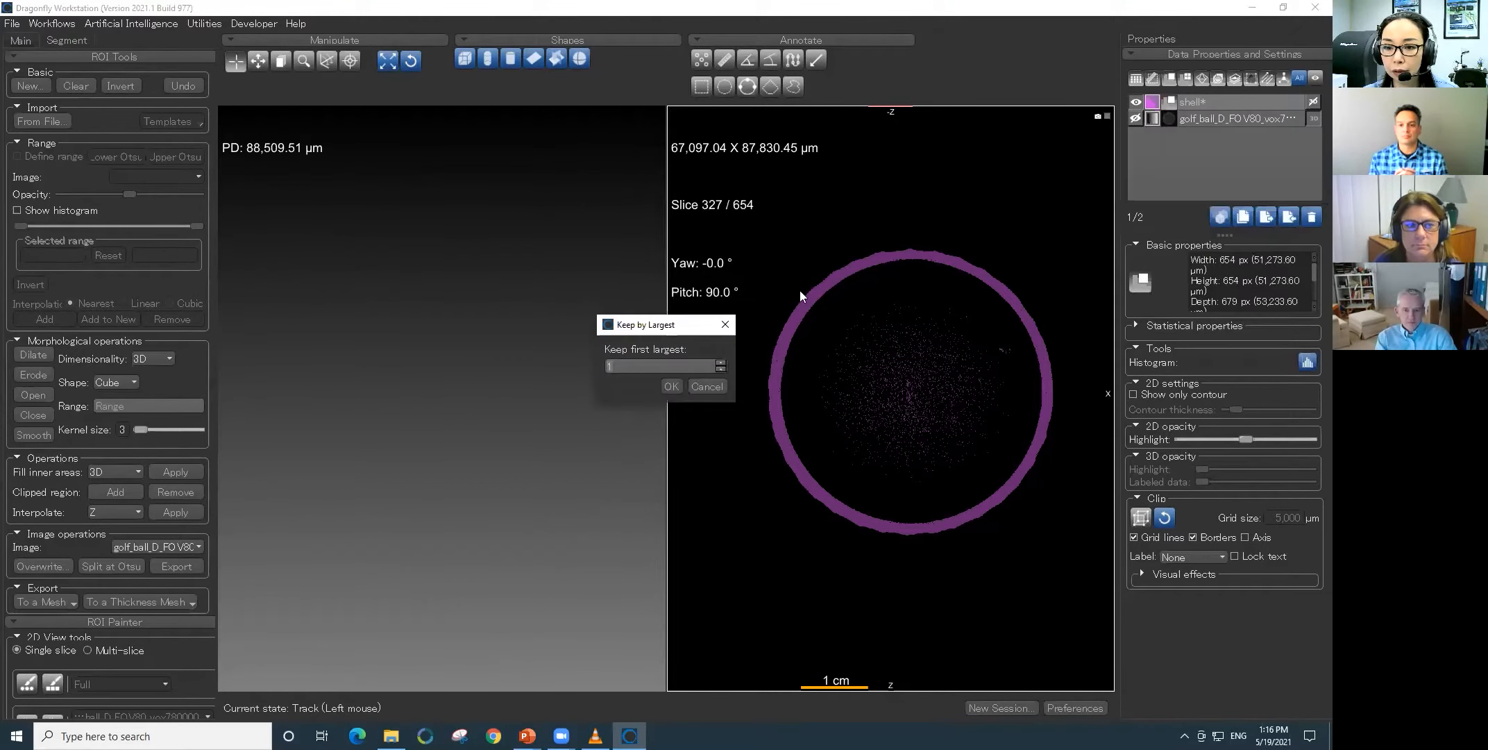
{"action": "left_click", "coordinate": [672, 384]}
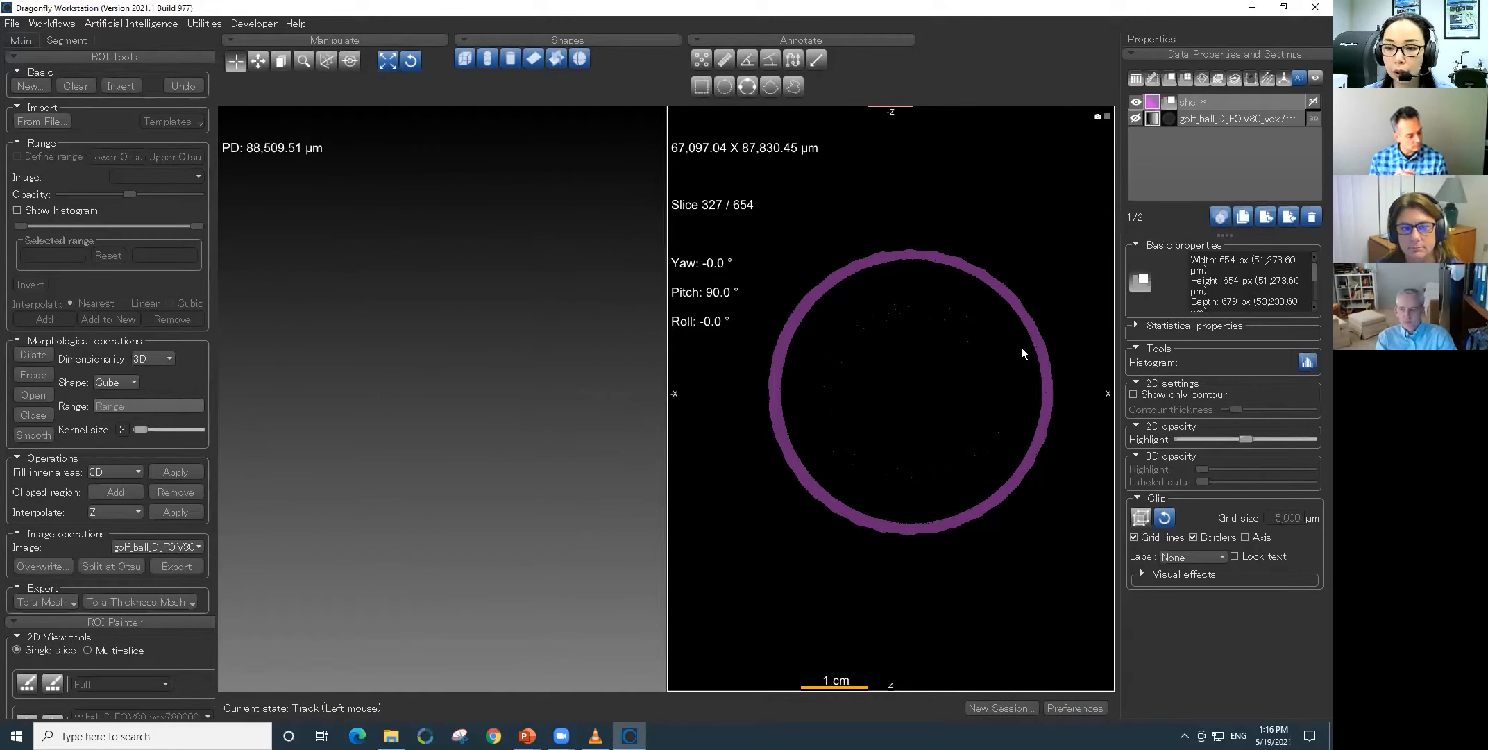
{"action": "scroll", "coordinate": [1049, 313], "scroll_direction": "up", "scroll_amount": 3}
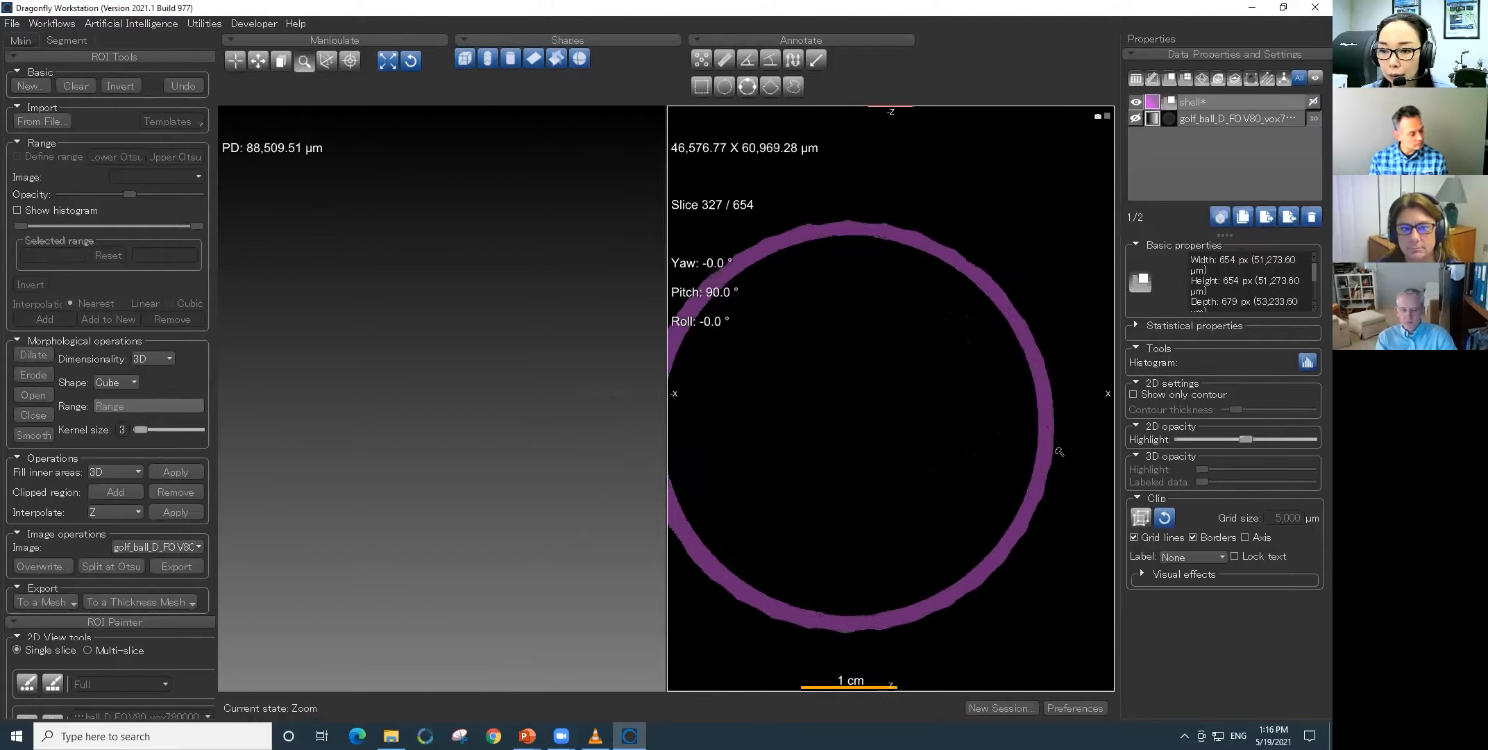
- Apply a 3D Close with a cube kernel of size 3 to the shell ROI, and show the golf ball image again
{"action": "scroll", "coordinate": [1042, 301], "scroll_direction": "up", "scroll_amount": 4}
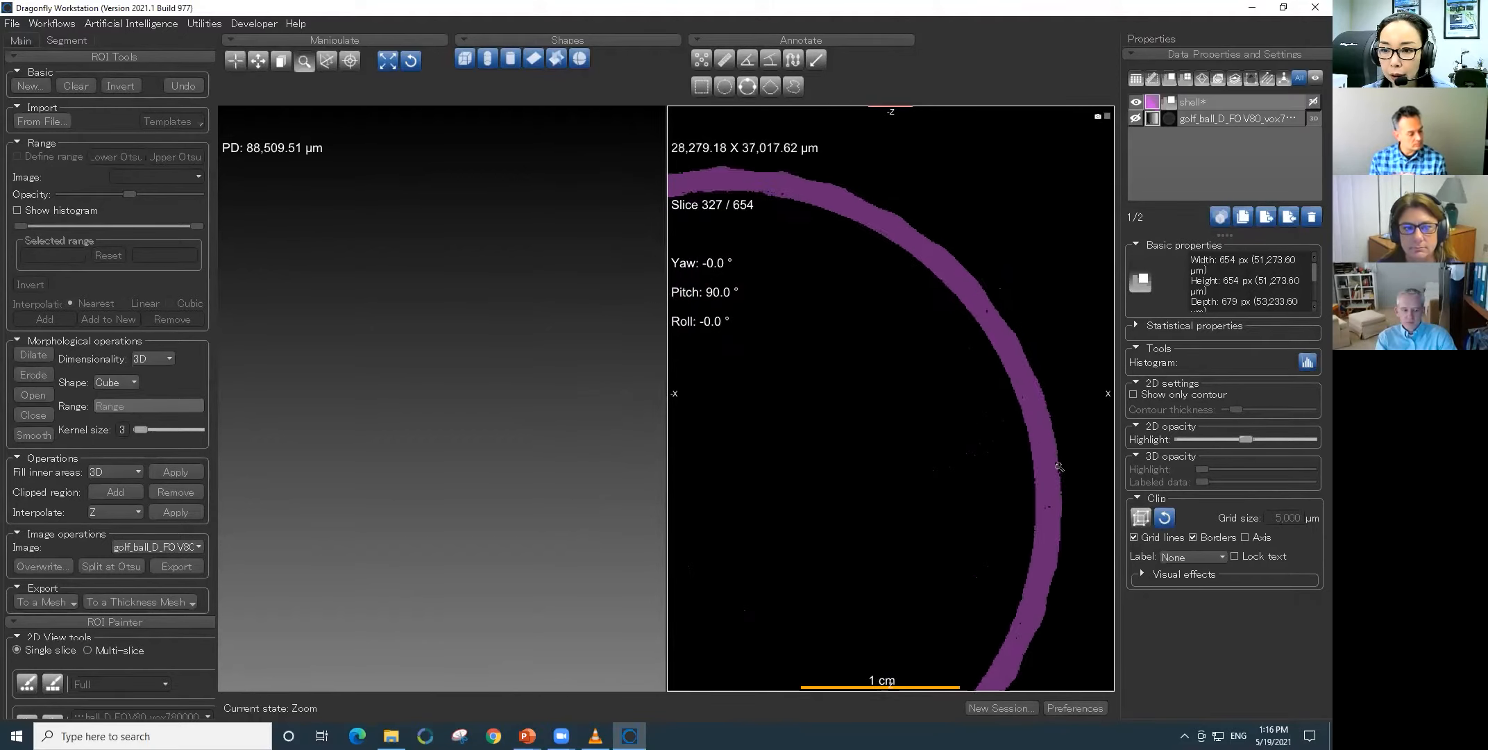
{"action": "scroll", "coordinate": [1058, 326], "scroll_direction": "up", "scroll_amount": 4}
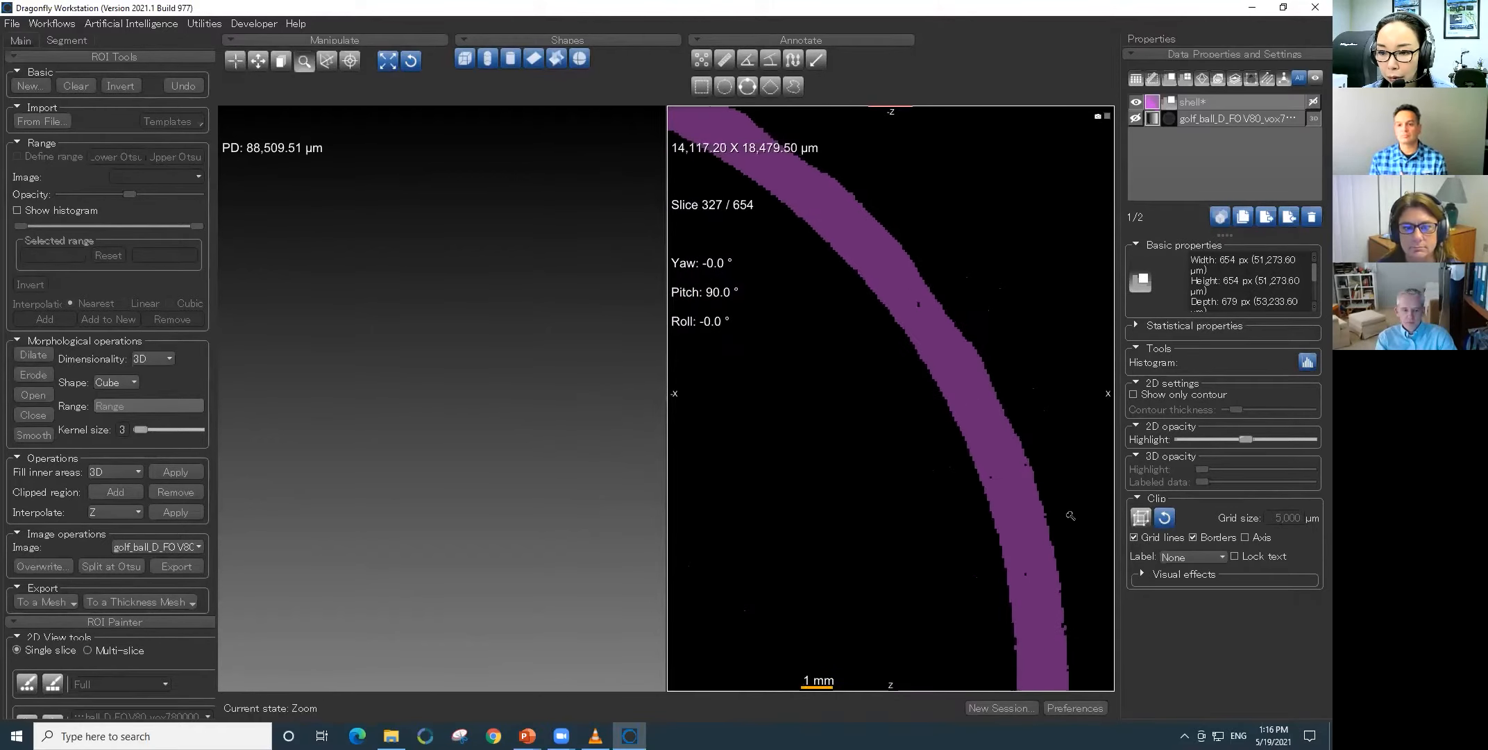
{"action": "left_click_drag", "start_coordinate": [1049, 565], "coordinate": [1014, 512]}
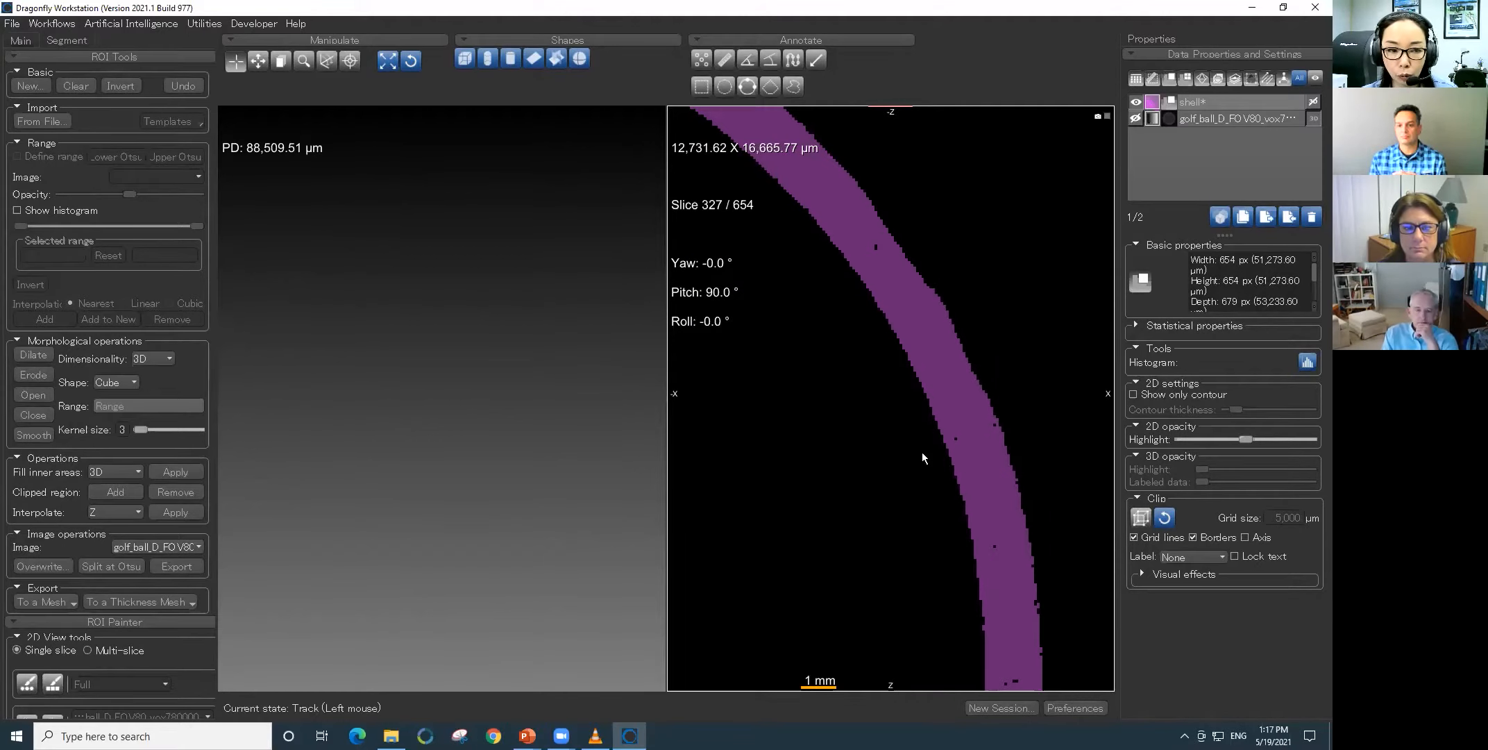
{"action": "left_click", "coordinate": [37, 414]}
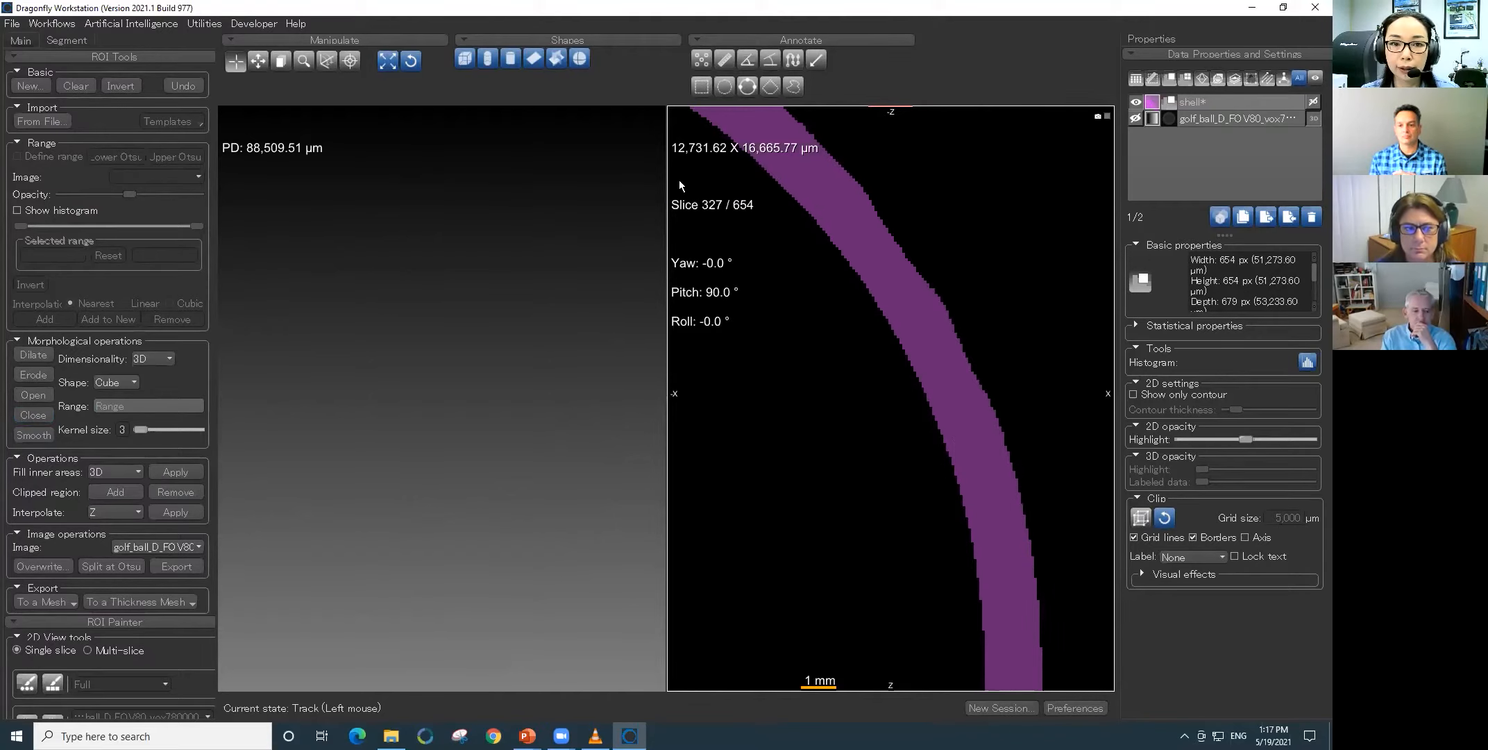
{"action": "left_click", "coordinate": [1133, 121]}
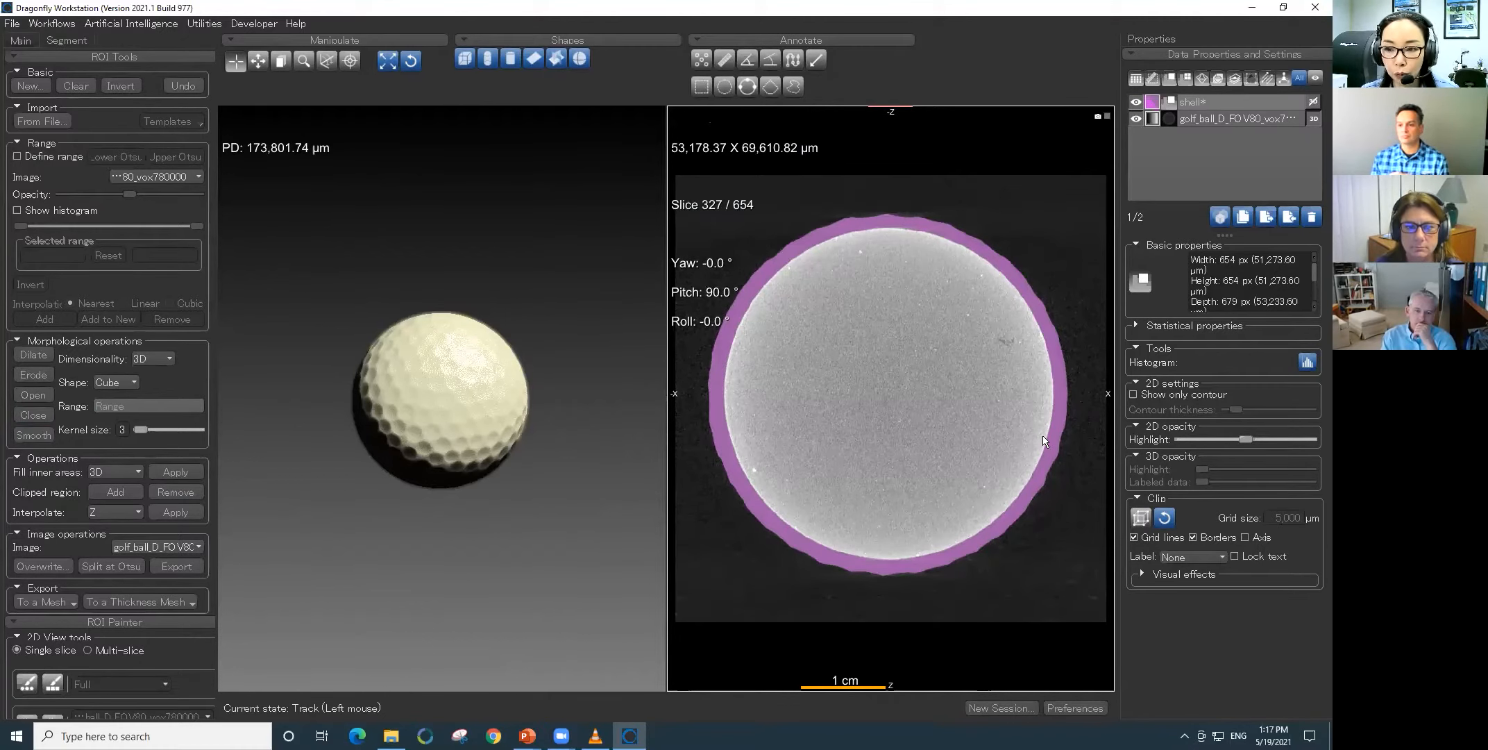
- Export the shell ROI as a Normal (Sampled) thickness mesh with sampling 2 in X, Y and Z and 3 iterations of Laplacian smoothing
{"action": "left_click", "coordinate": [1218, 104]}
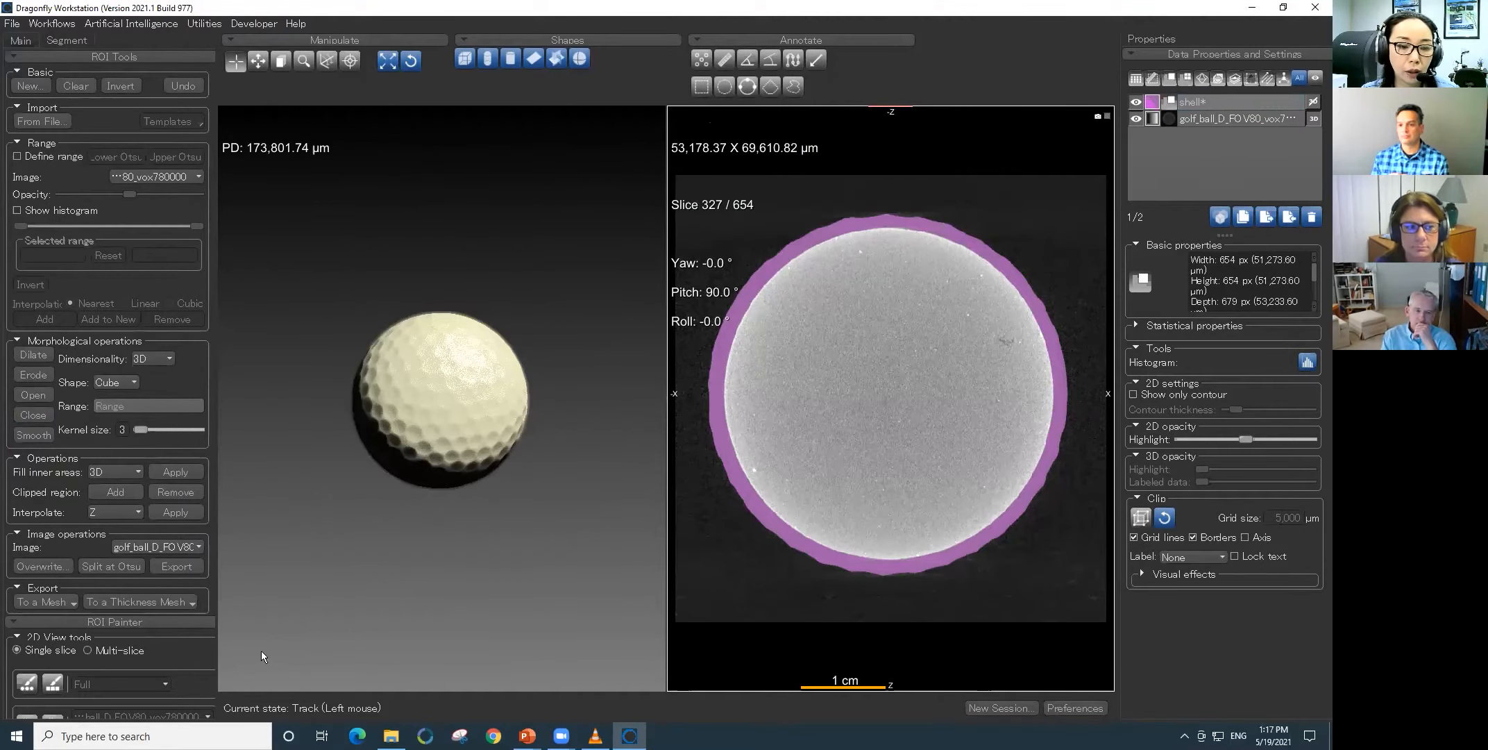
{"action": "left_click", "coordinate": [159, 603]}
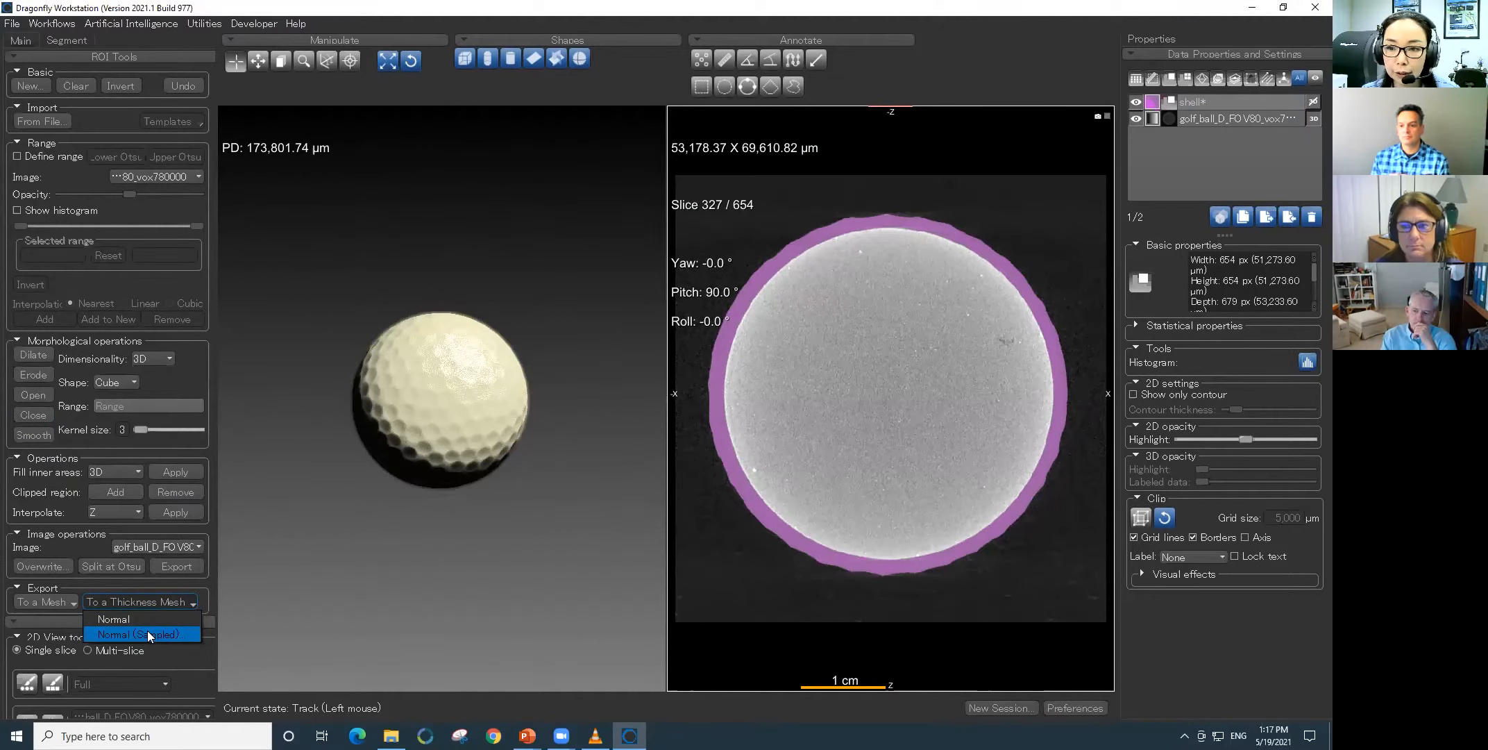
{"action": "left_click", "coordinate": [148, 634]}
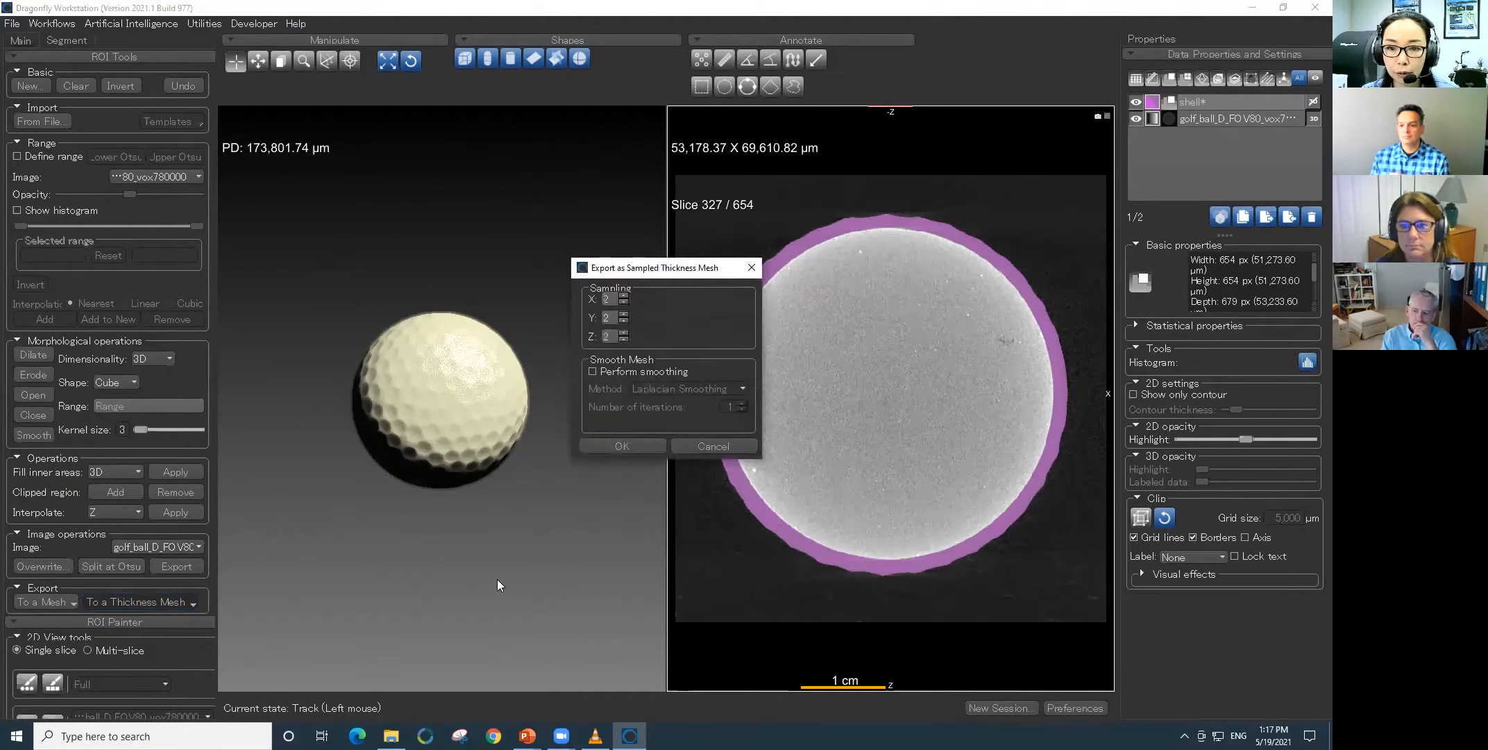
{"action": "left_click", "coordinate": [615, 370]}
{"action": "left_click", "coordinate": [742, 403]}
{"action": "left_click", "coordinate": [741, 402]}
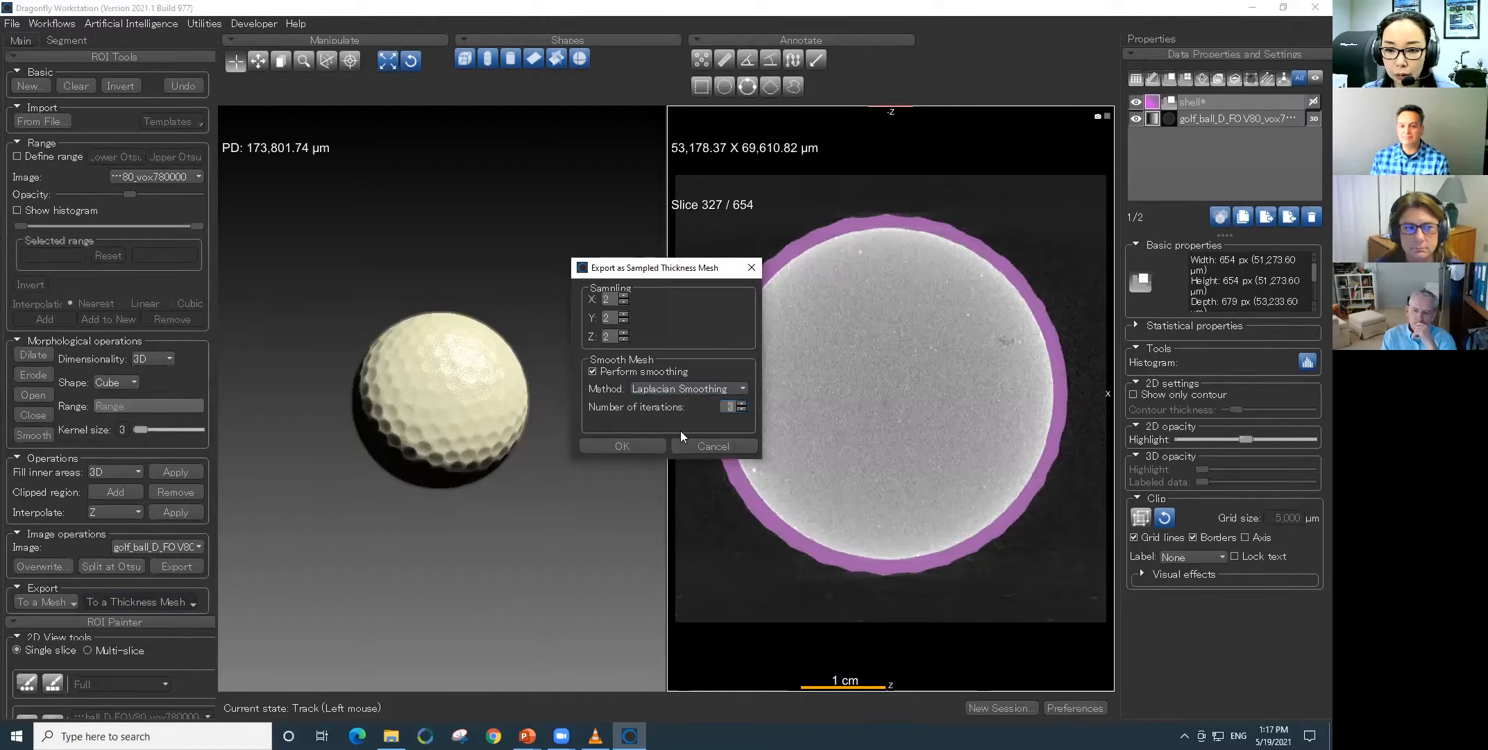
{"action": "left_click", "coordinate": [632, 443]}
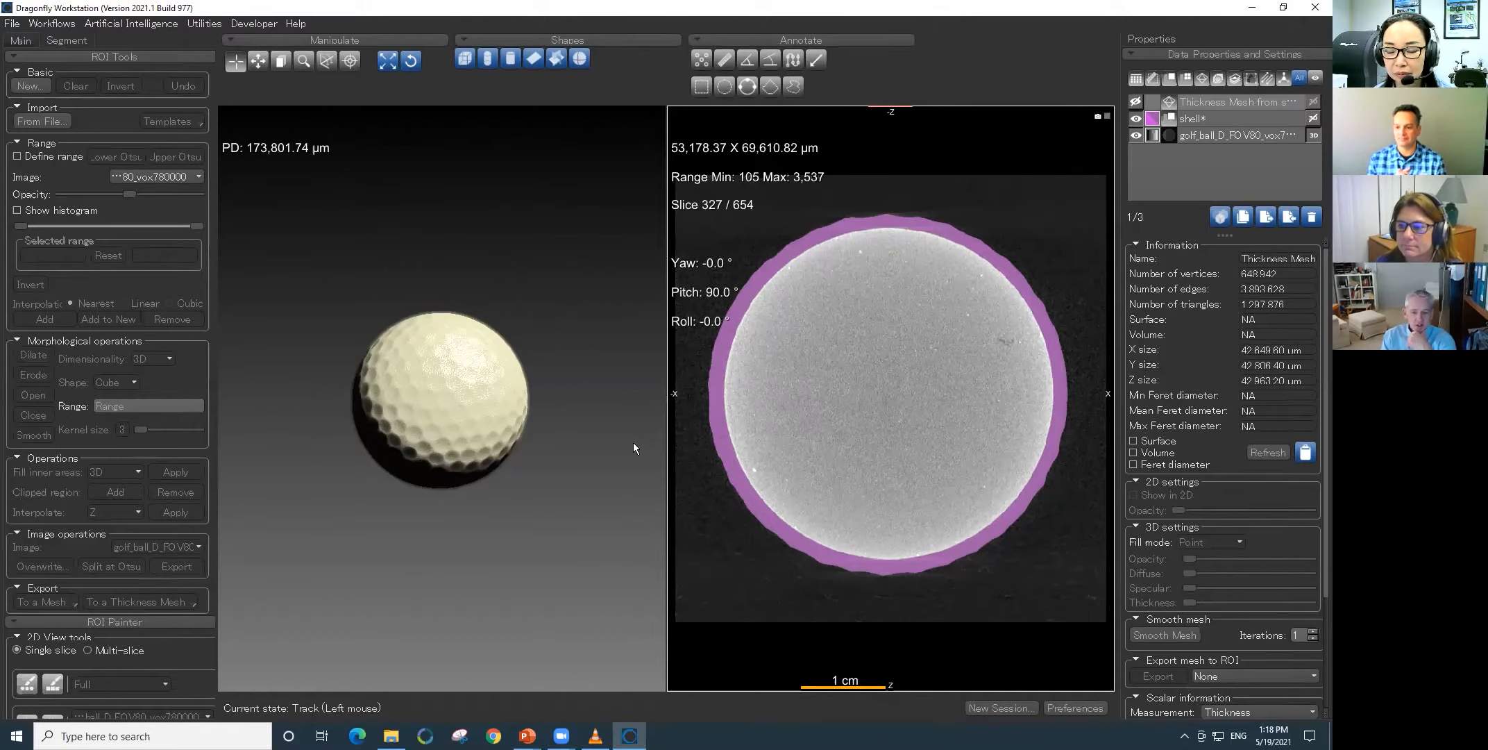
- Show the thickness mesh in both the 2D and 3D views, and hide the golf ball image
{"action": "left_click", "coordinate": [1137, 103]}
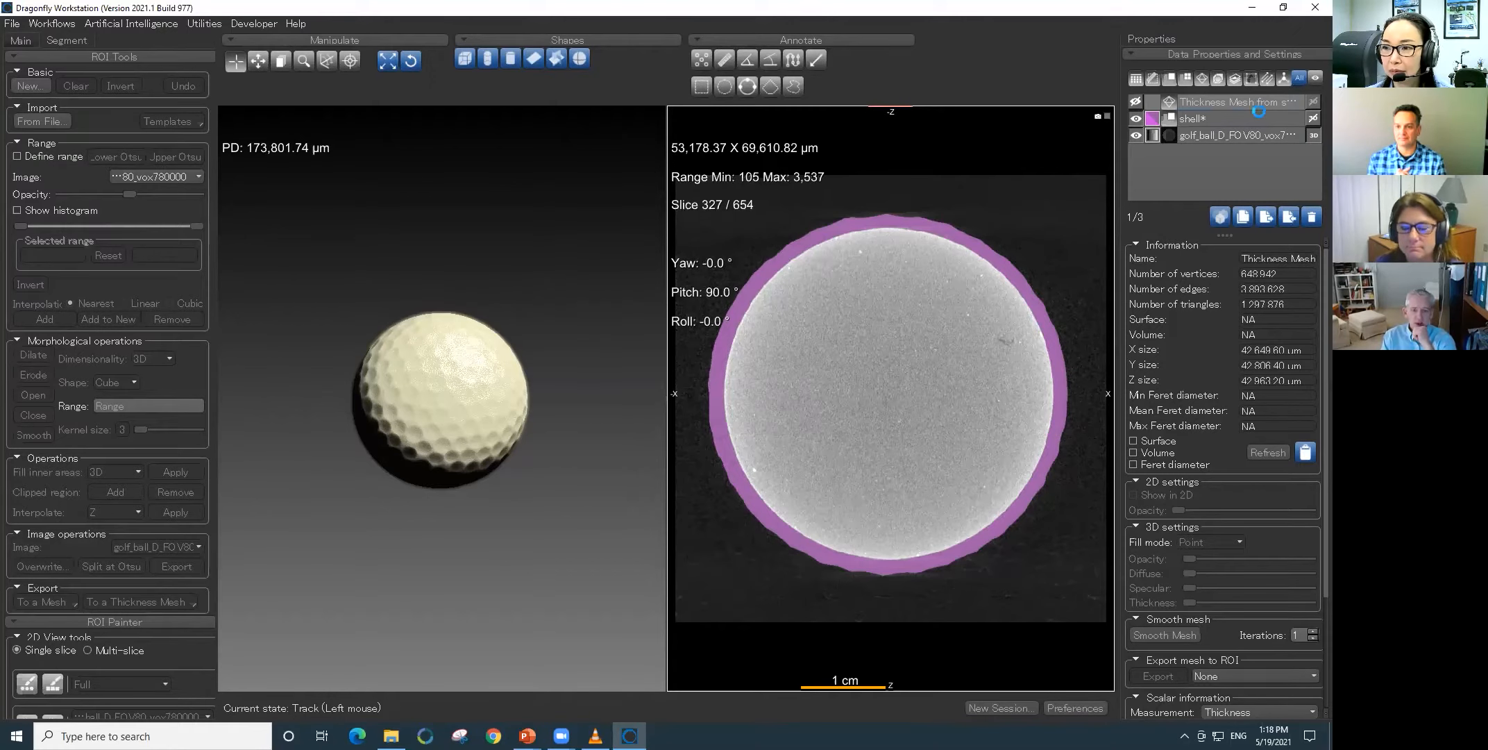
{"action": "left_click", "coordinate": [1313, 103]}
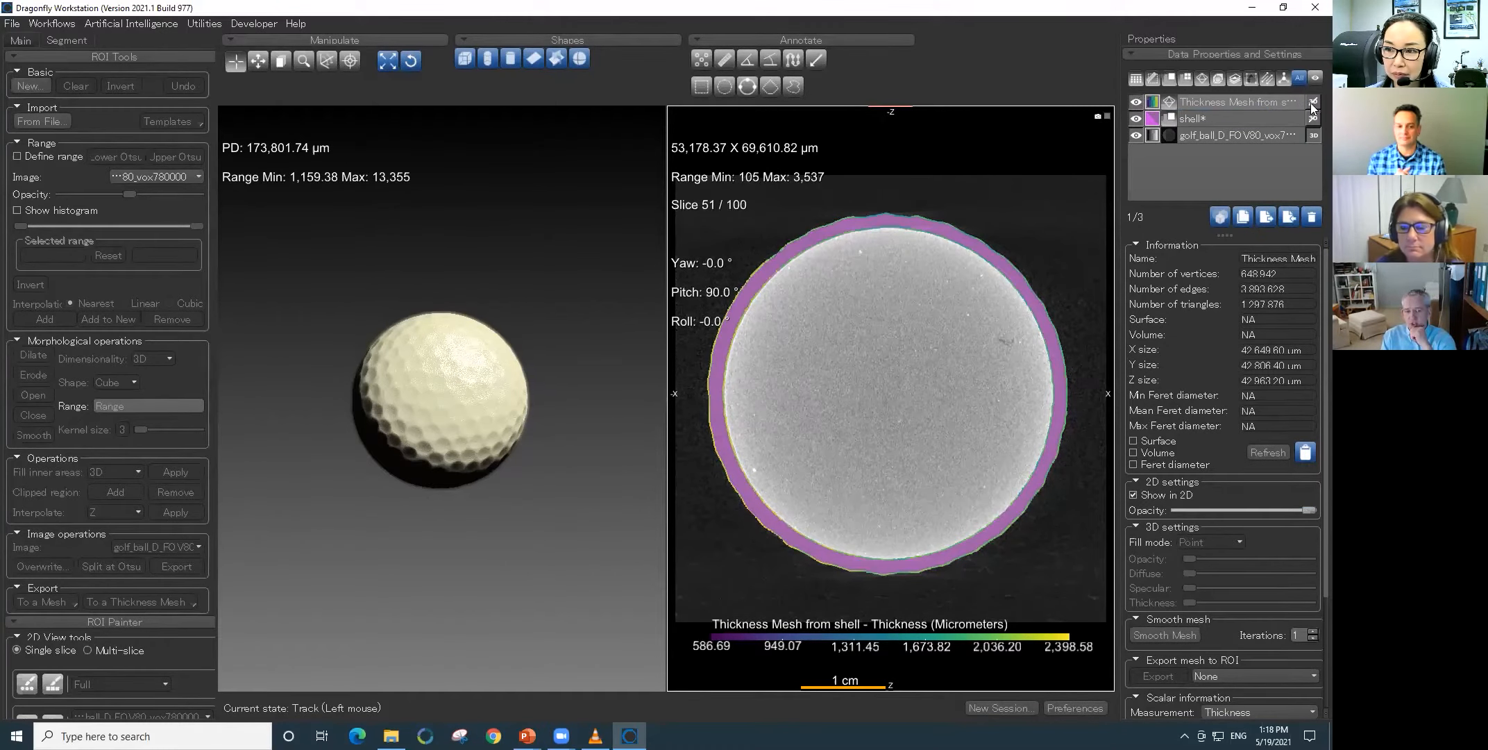
{"action": "left_click", "coordinate": [1136, 136]}
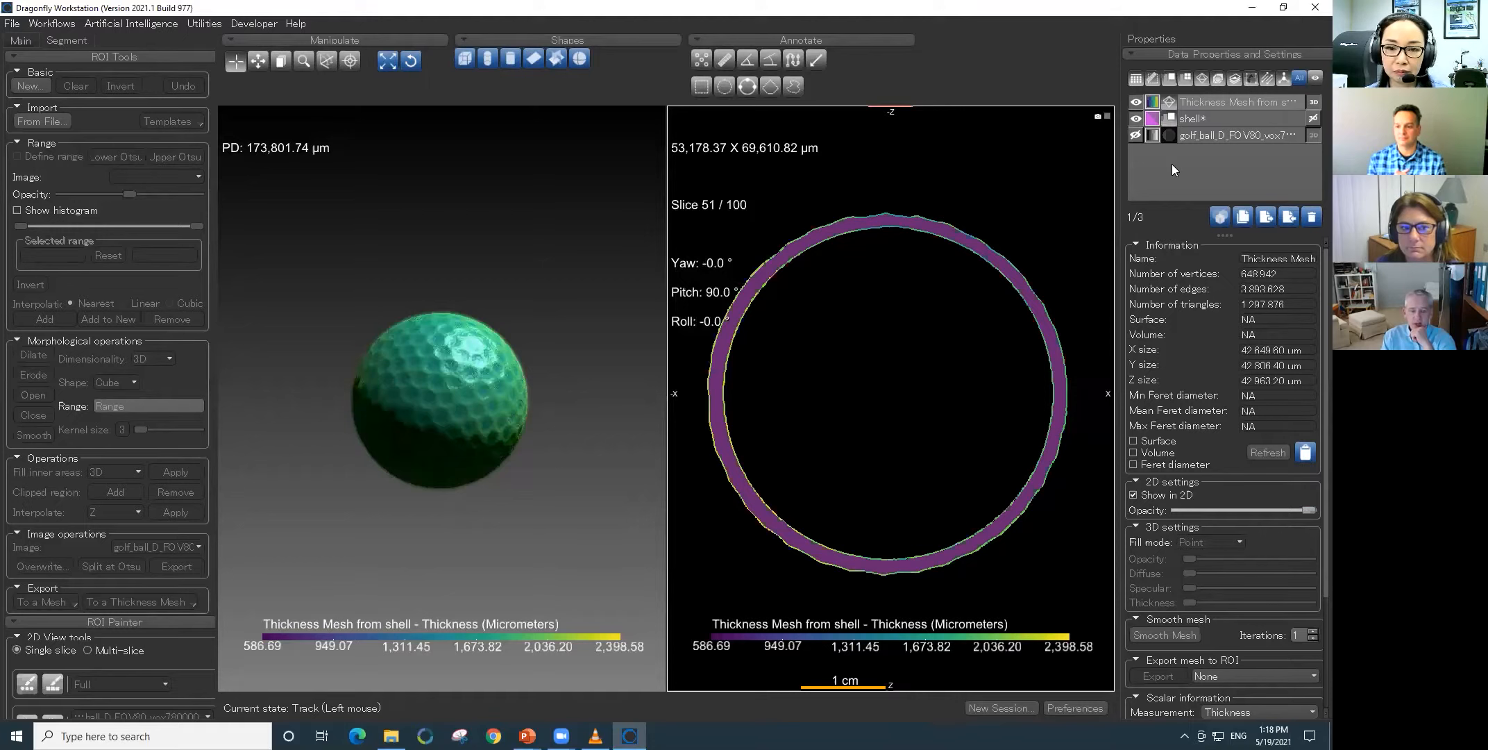
{"action": "scroll", "coordinate": [456, 409], "scroll_direction": "up", "scroll_amount": 5}
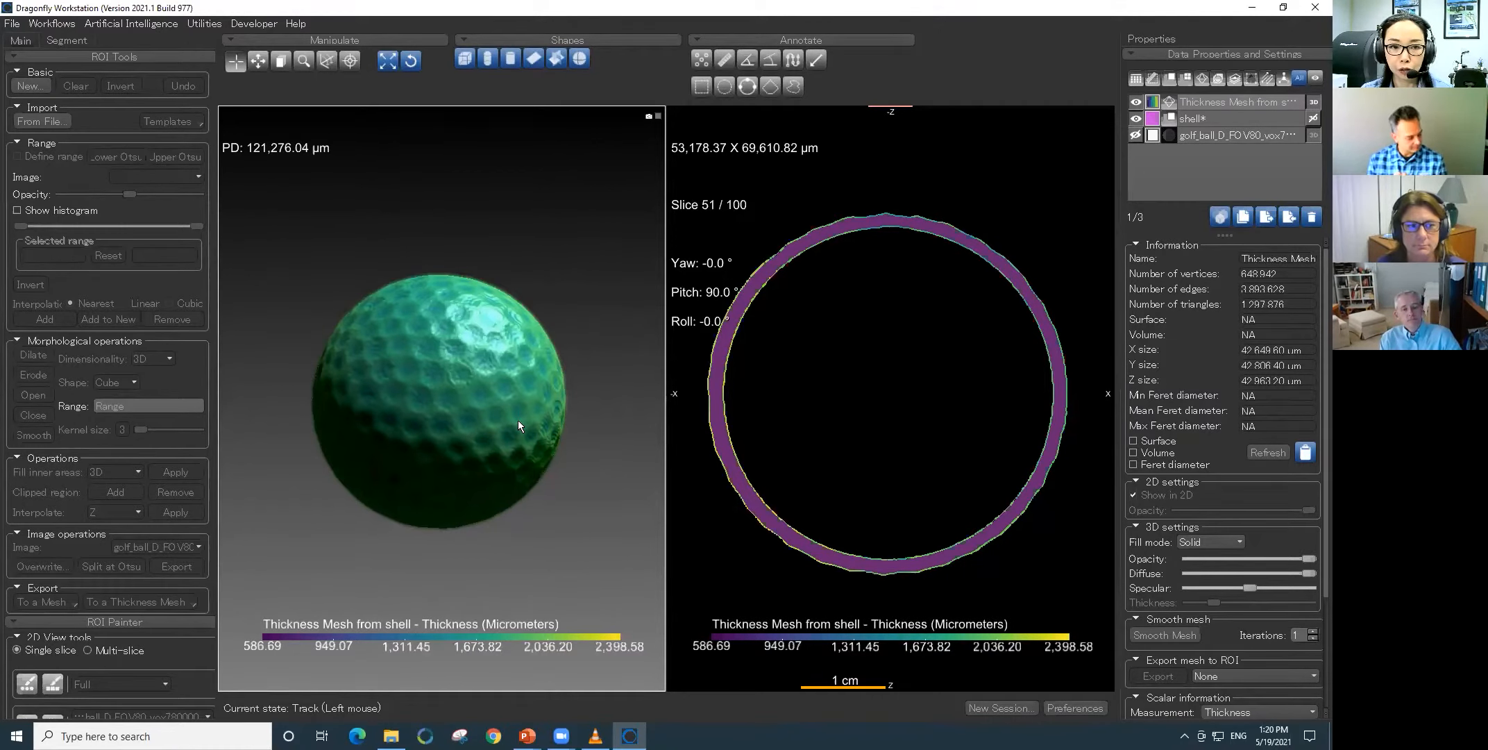
{"action": "left_click_drag", "start_coordinate": [522, 404], "coordinate": [360, 396]}
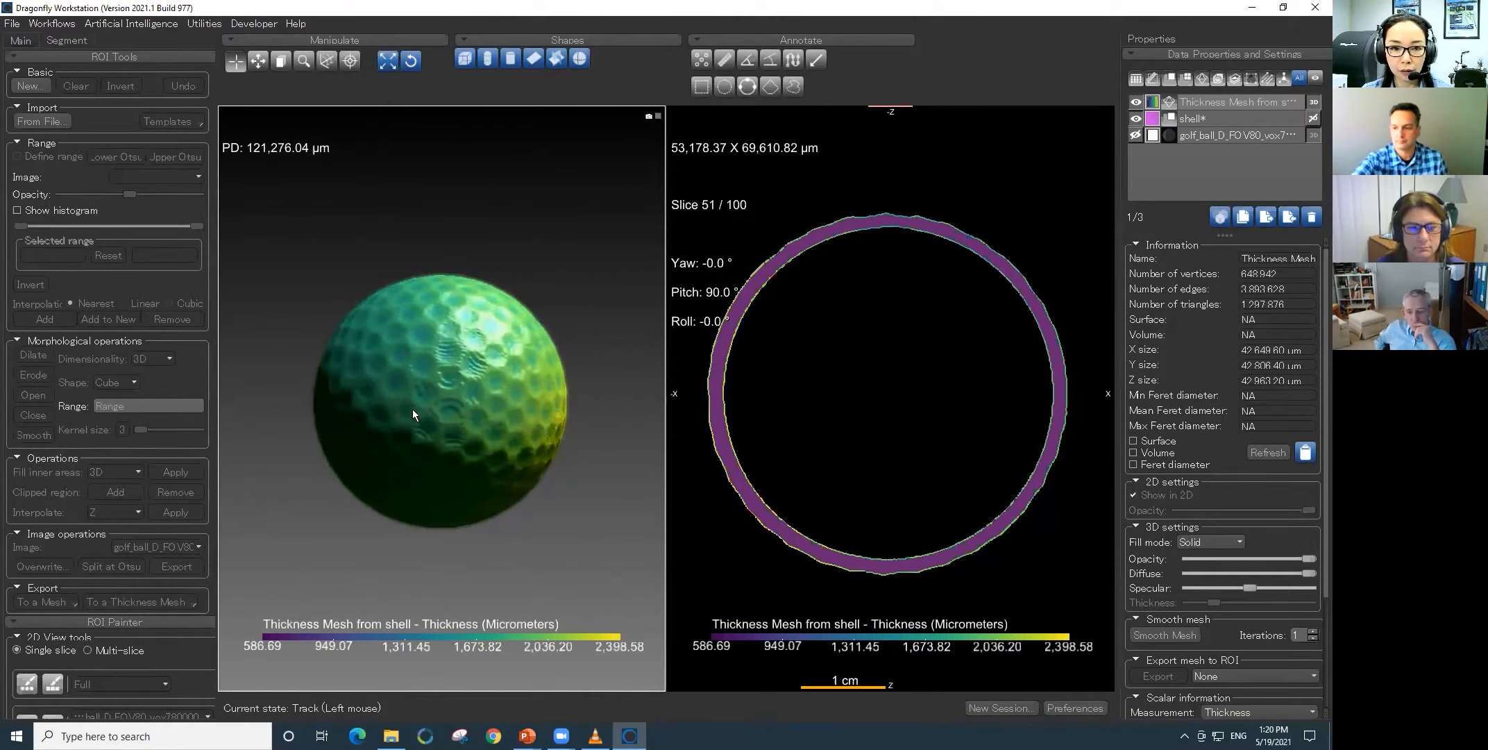
{"action": "scroll", "coordinate": [473, 402], "scroll_direction": "up", "scroll_amount": 2}
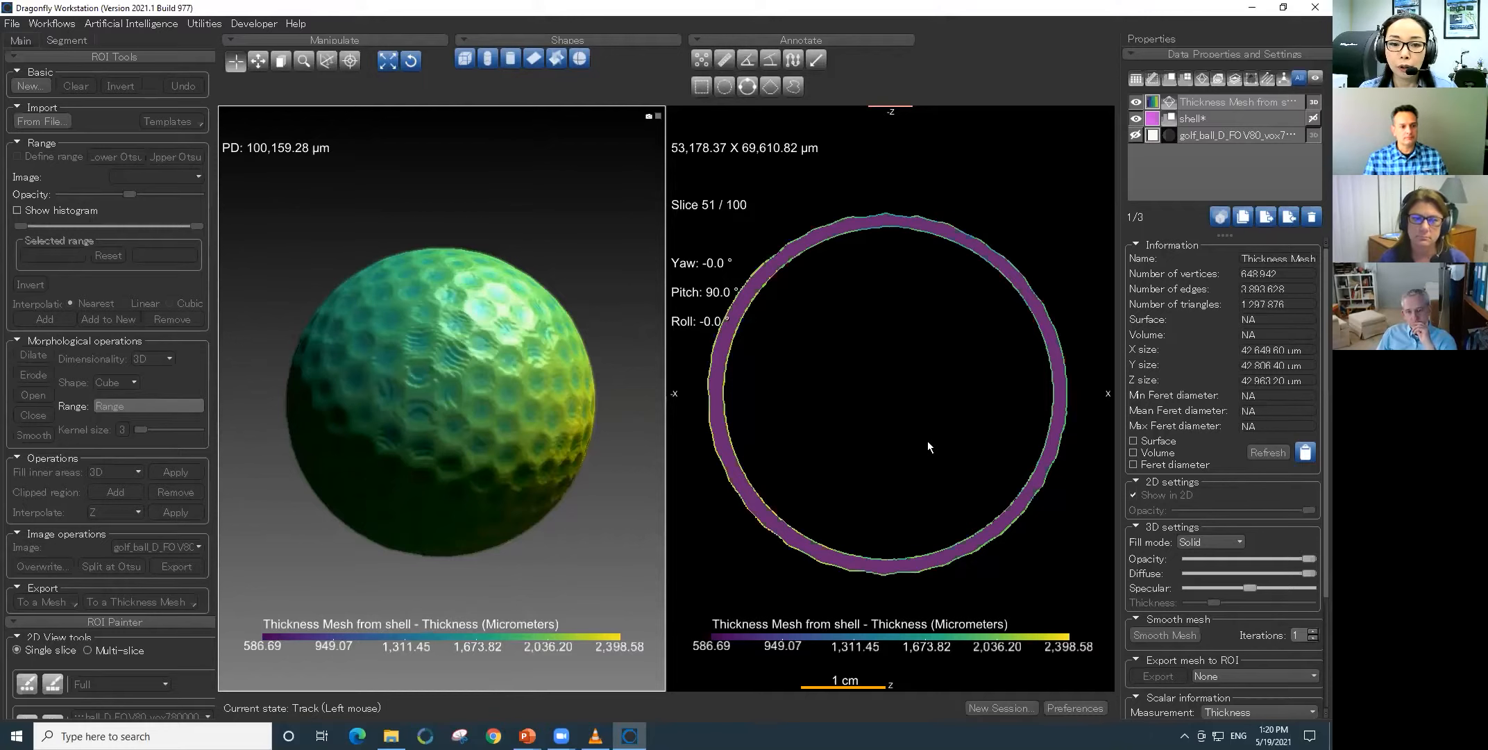
{"action": "left_click_drag", "start_coordinate": [508, 418], "coordinate": [601, 439]}
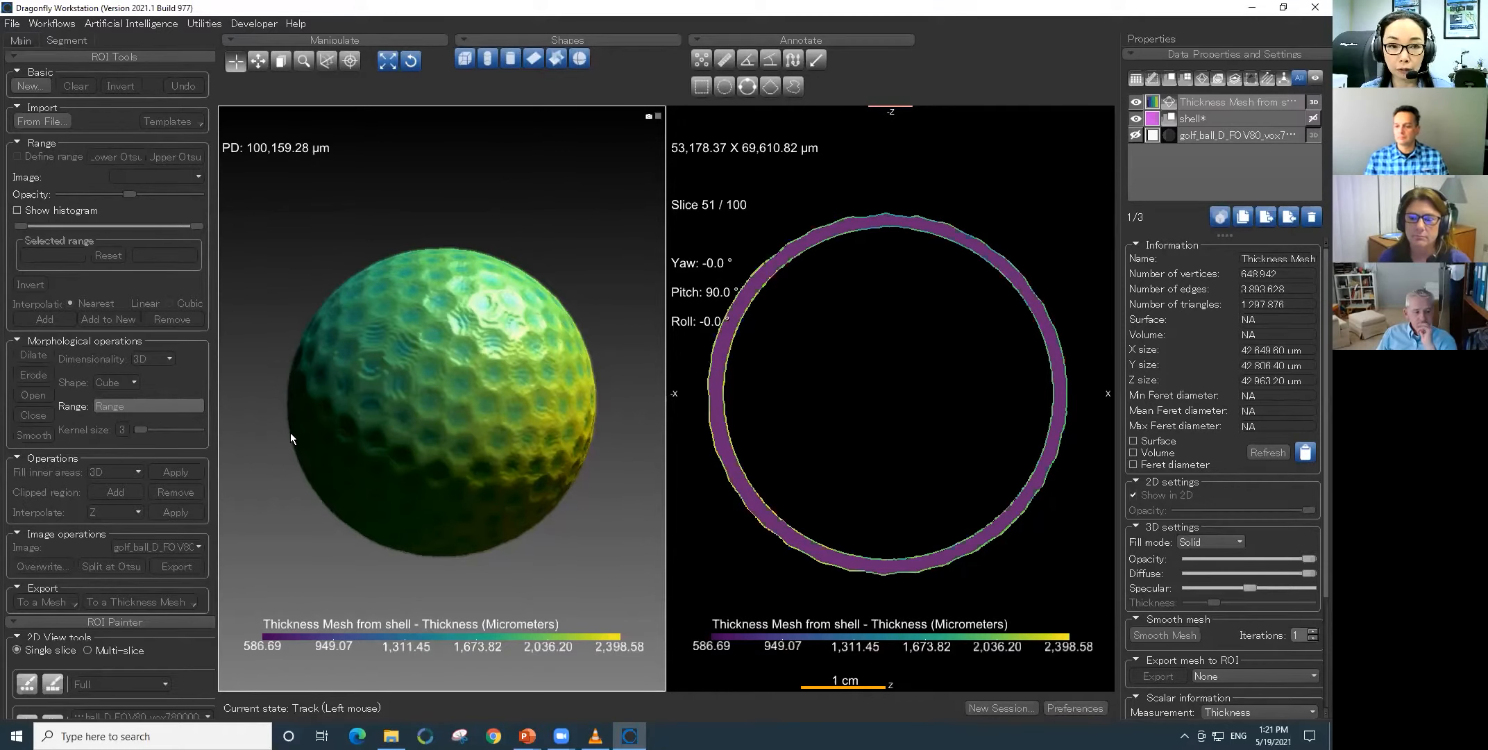
- Examine the shell mesh's thickness histogram and statistics with a linear frequency axis
{"action": "left_click", "coordinate": [1137, 245]}
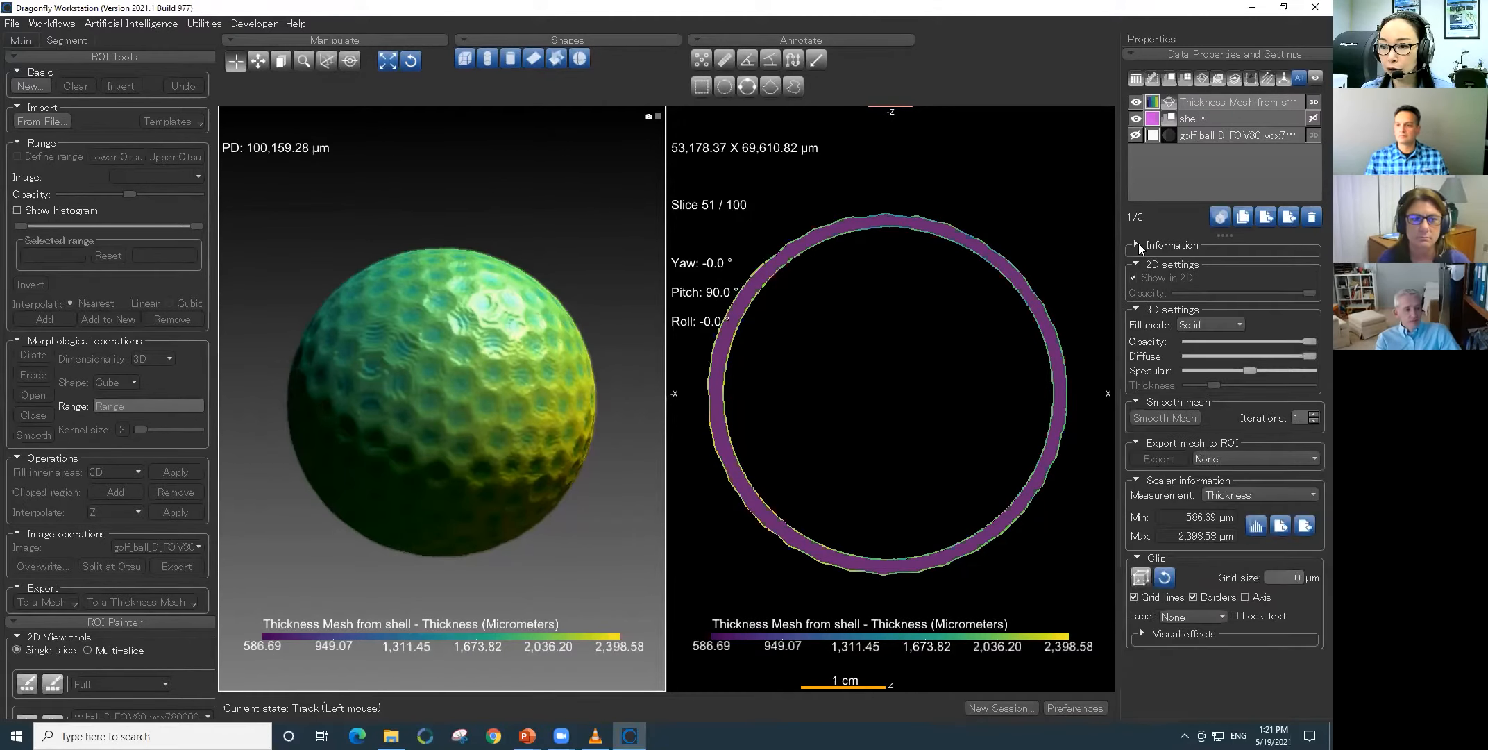
{"action": "left_click", "coordinate": [1256, 528]}
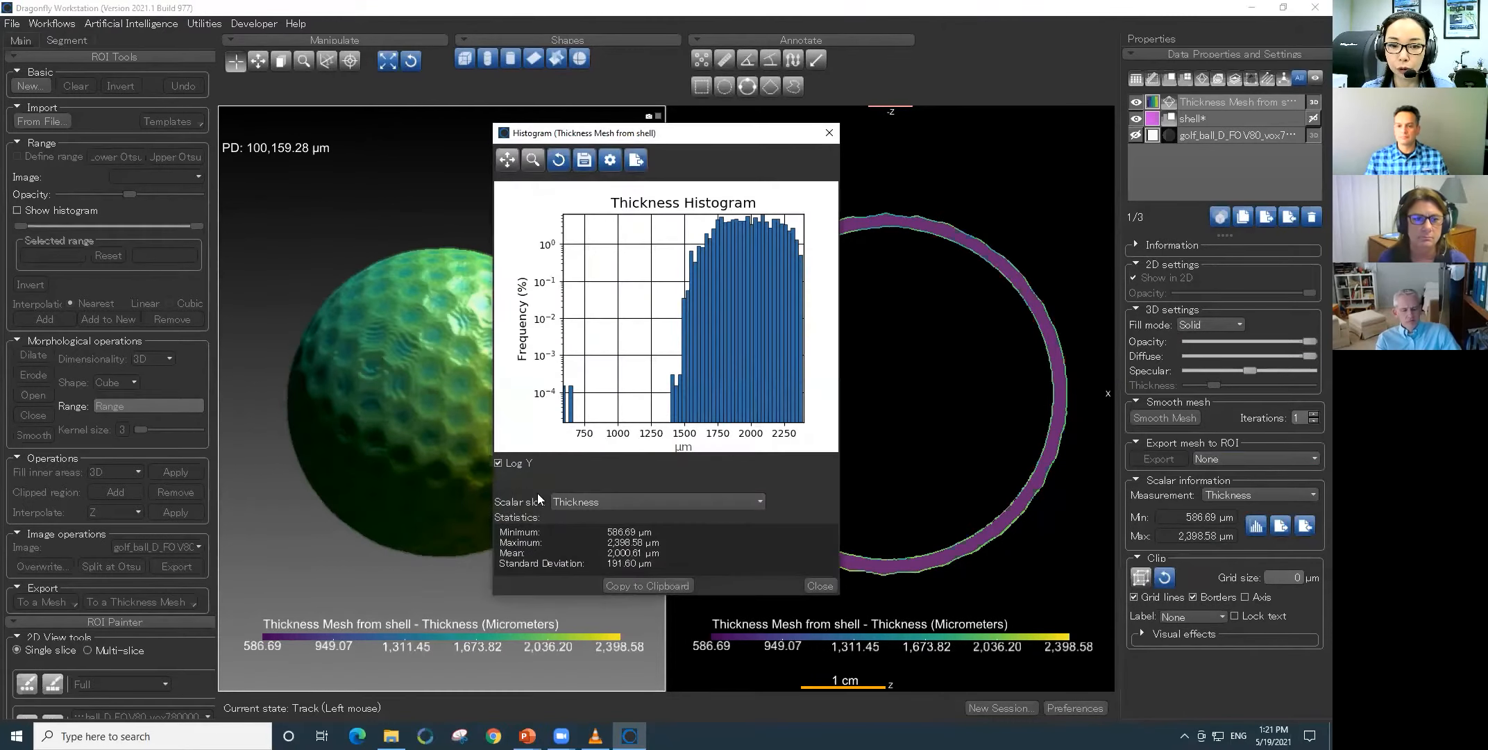
{"action": "left_click", "coordinate": [506, 463]}
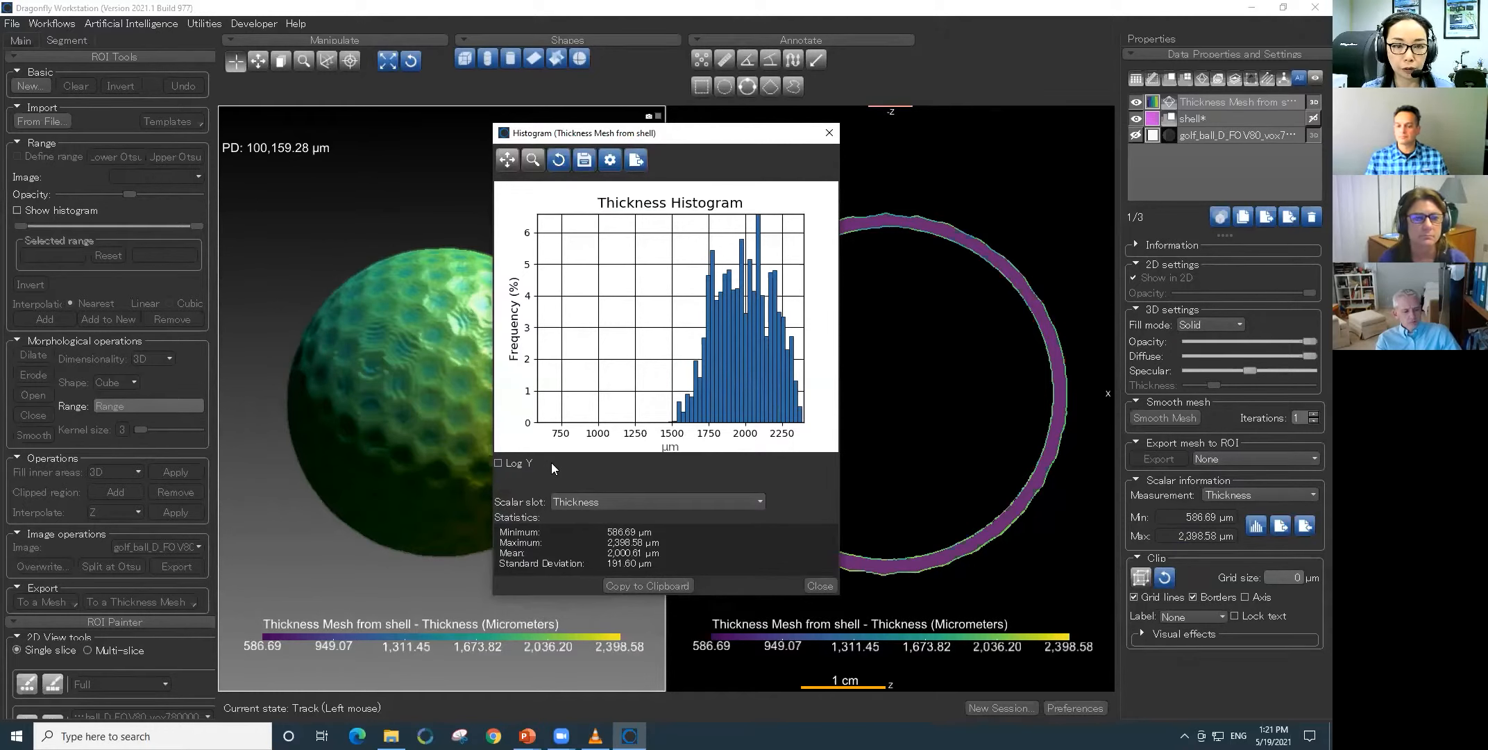
{"action": "left_click", "coordinate": [828, 136]}
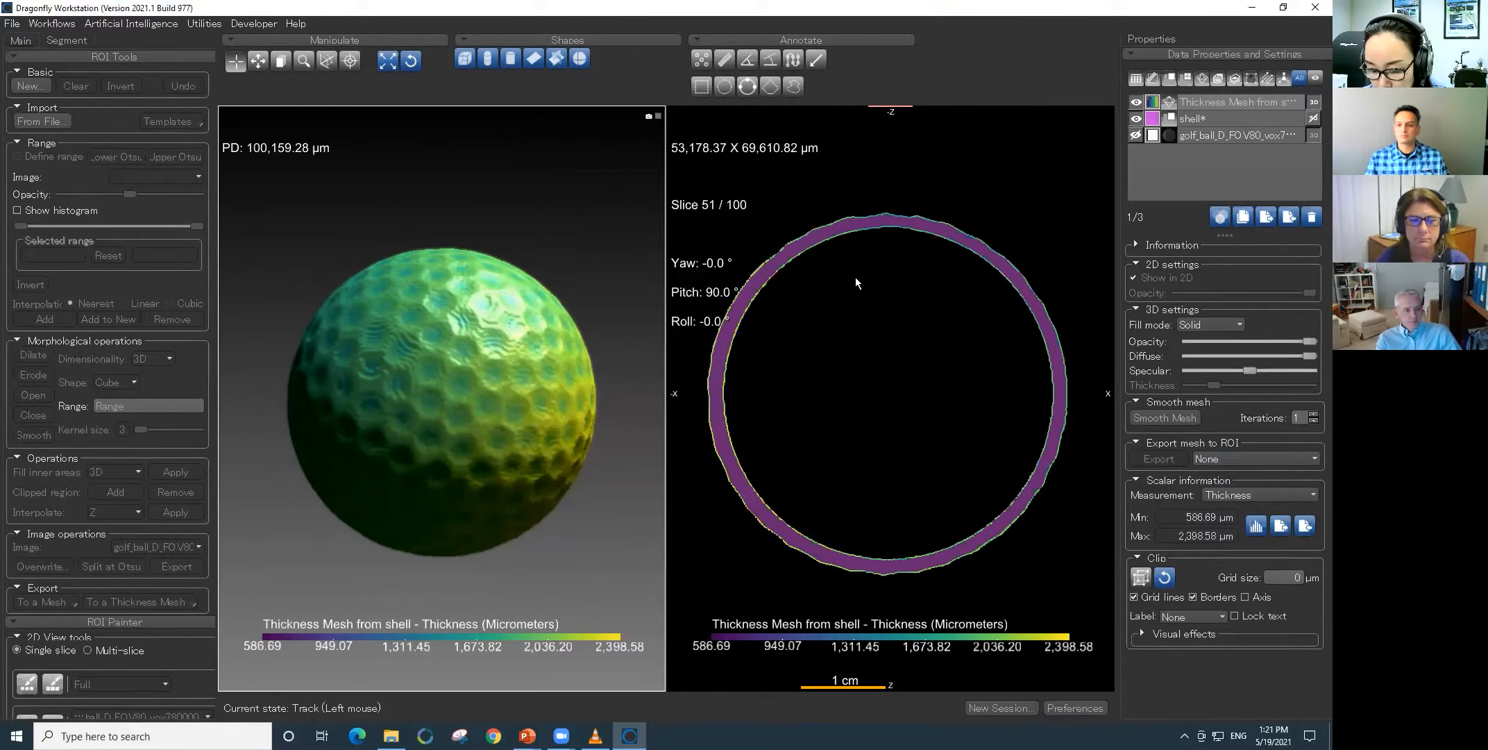
- Start a new session and import the CVS_ear_plug_Cu_L0270x4_1.06um.ORSObject dataset
{"action": "left_click", "coordinate": [1019, 708]}
{"action": "left_click", "coordinate": [610, 413]}
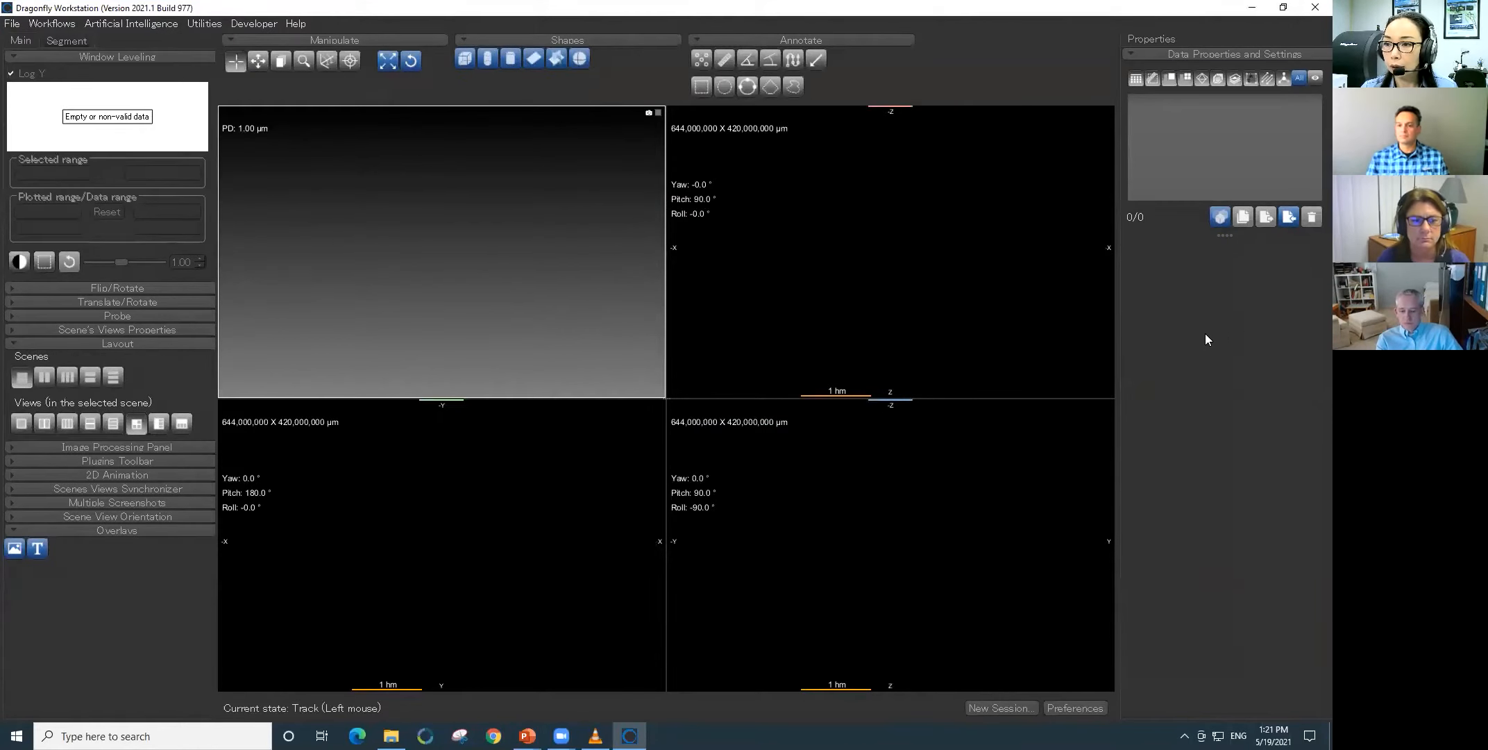
{"action": "left_click", "coordinate": [1288, 218]}
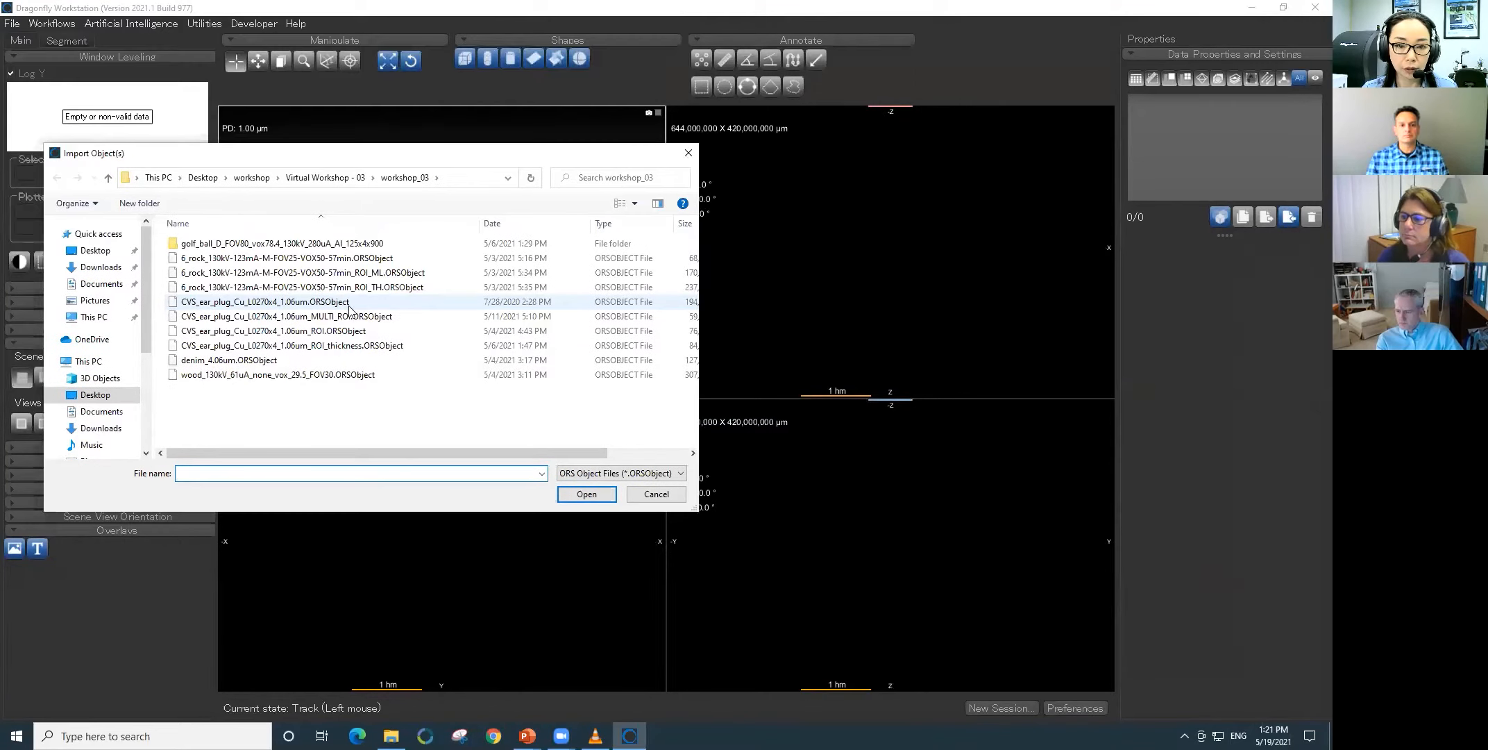
{"action": "left_click", "coordinate": [340, 302]}
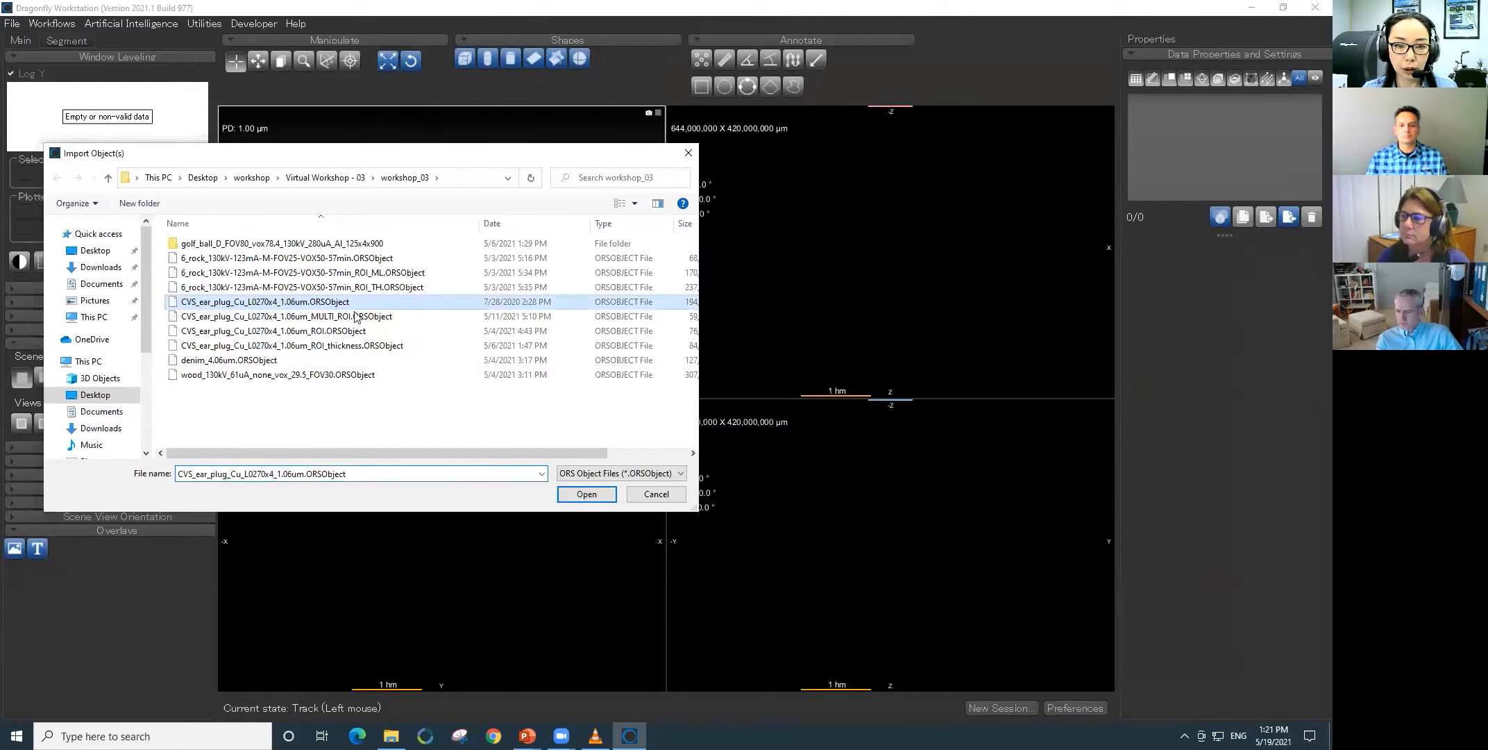
{"action": "left_click", "coordinate": [586, 493]}
{"action": "left_click", "coordinate": [734, 460]}
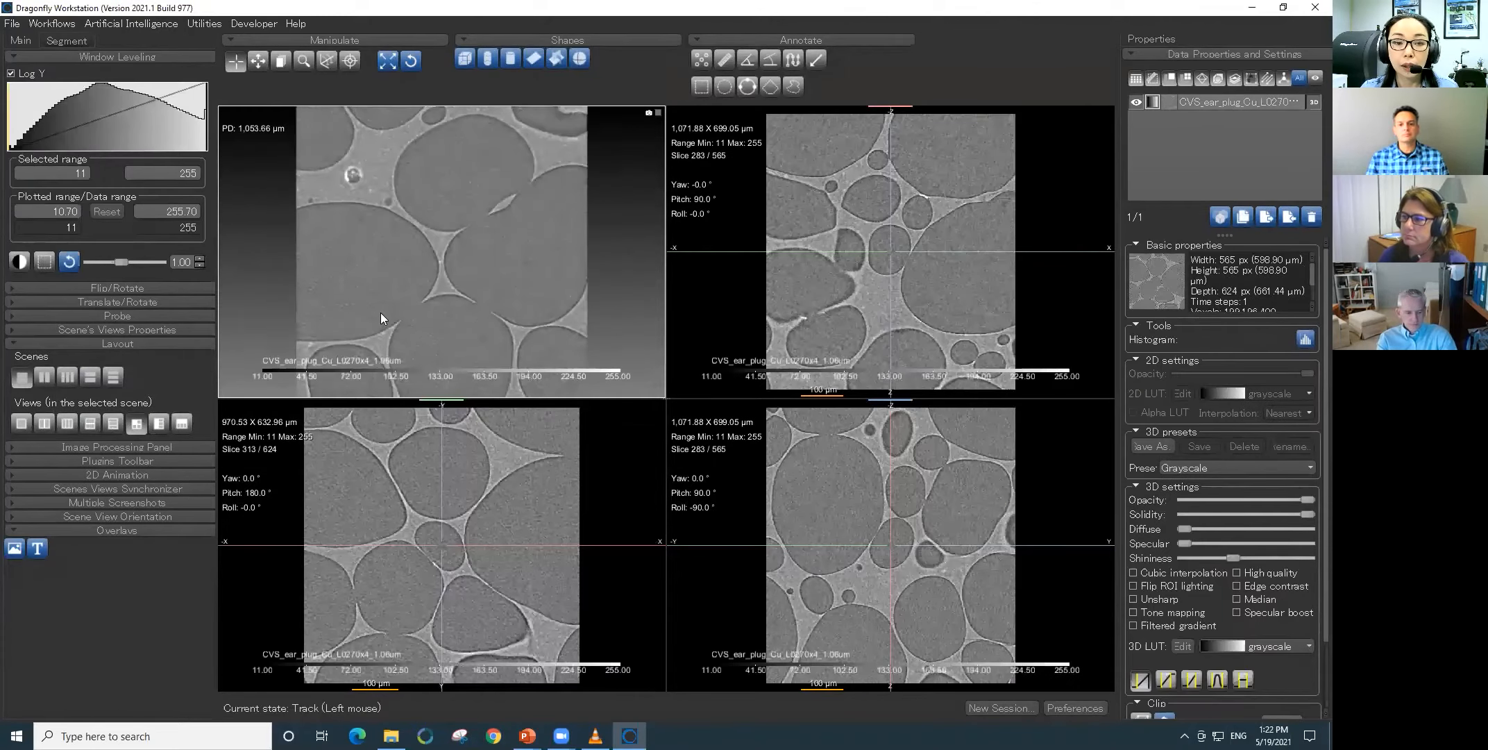
- Examine the ear plug volume's foam structure in 3D from several angles
{"action": "left_click_drag", "start_coordinate": [427, 327], "coordinate": [447, 214]}
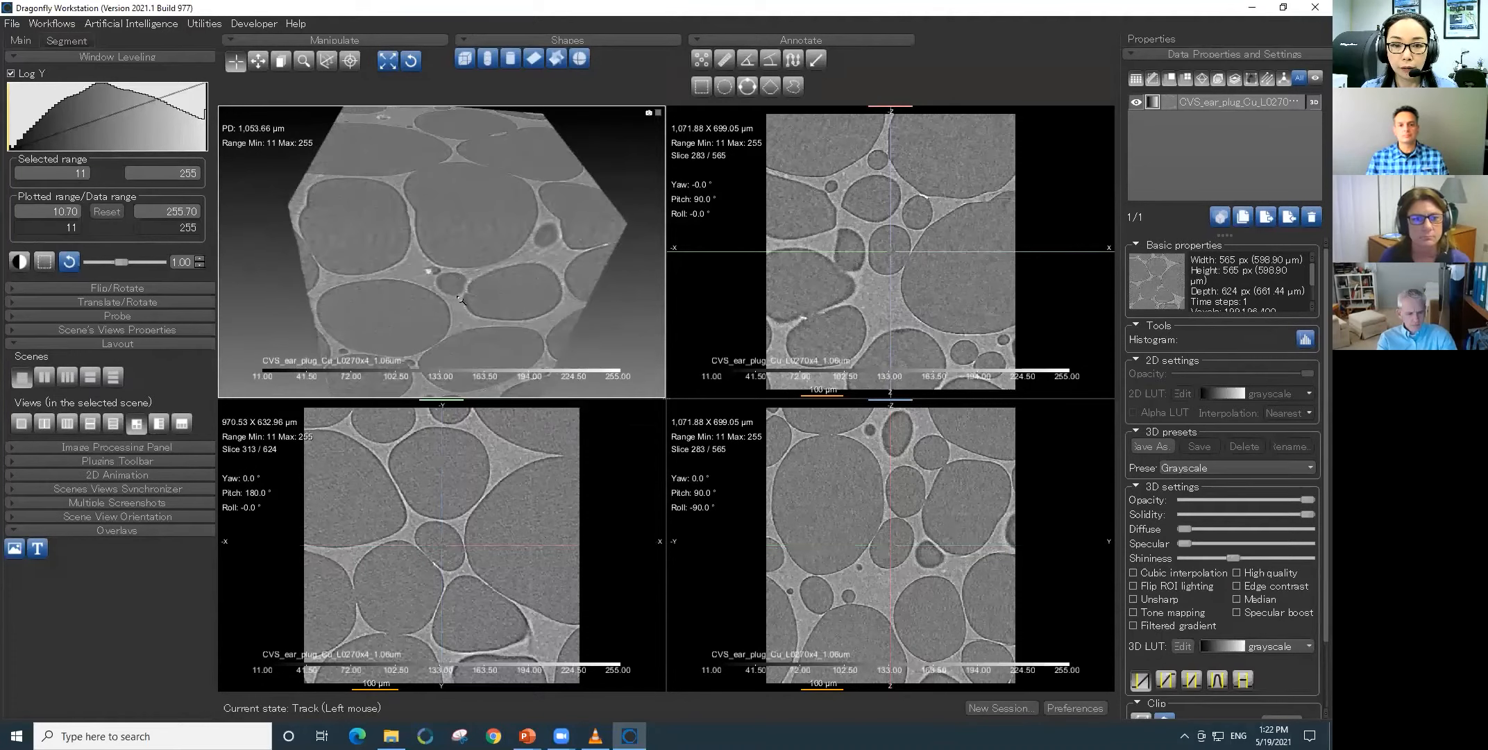
{"action": "scroll", "coordinate": [454, 248], "scroll_direction": "down", "scroll_amount": 3}
{"action": "left_click_drag", "start_coordinate": [409, 298], "coordinate": [470, 297]}
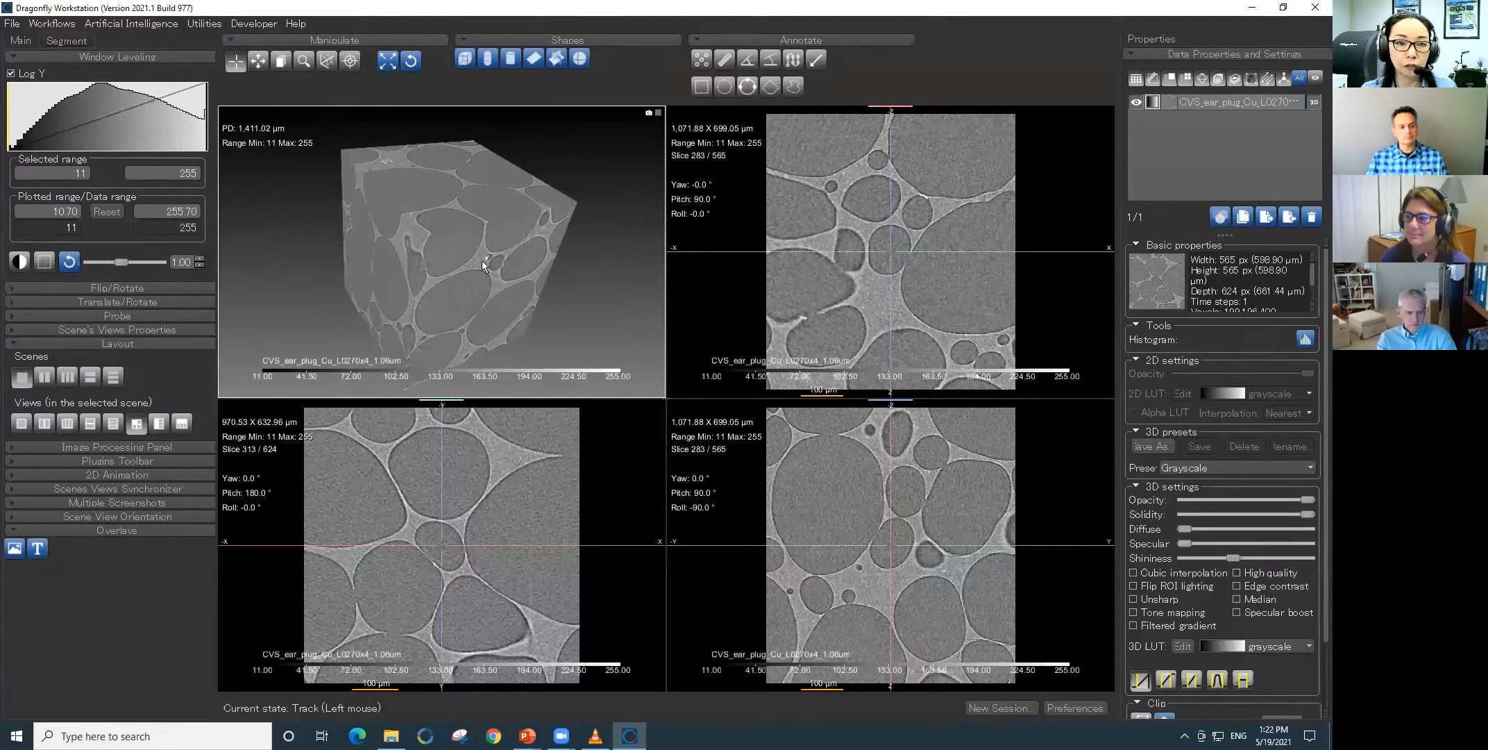
{"action": "left_click_drag", "start_coordinate": [498, 266], "coordinate": [438, 241]}
{"action": "left_click_drag", "start_coordinate": [541, 308], "coordinate": [491, 324]}
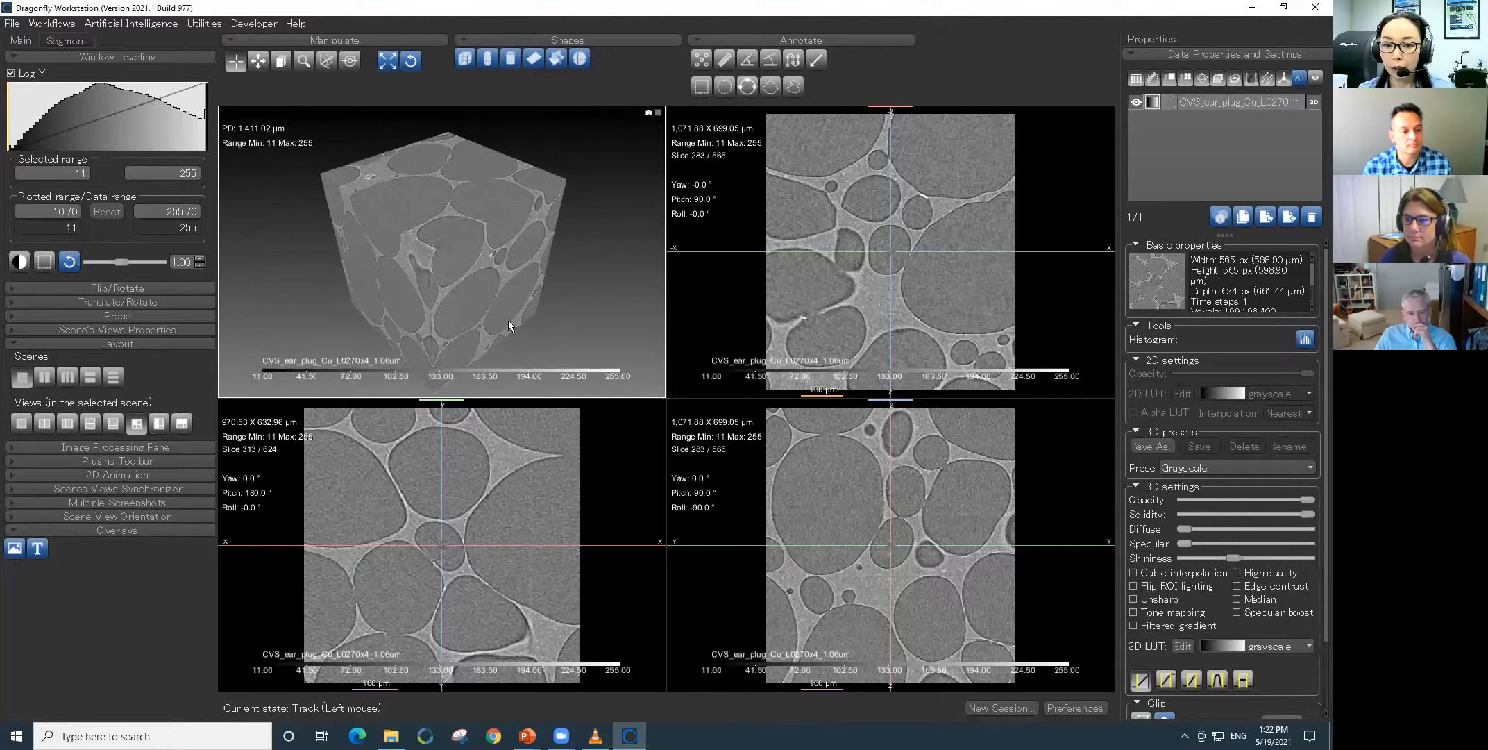
- Maximize the XY slice view and define a range on the ear plug image, trying several lower limits and ending at 127.67 to 255
{"action": "double_click", "coordinate": [620, 474]}
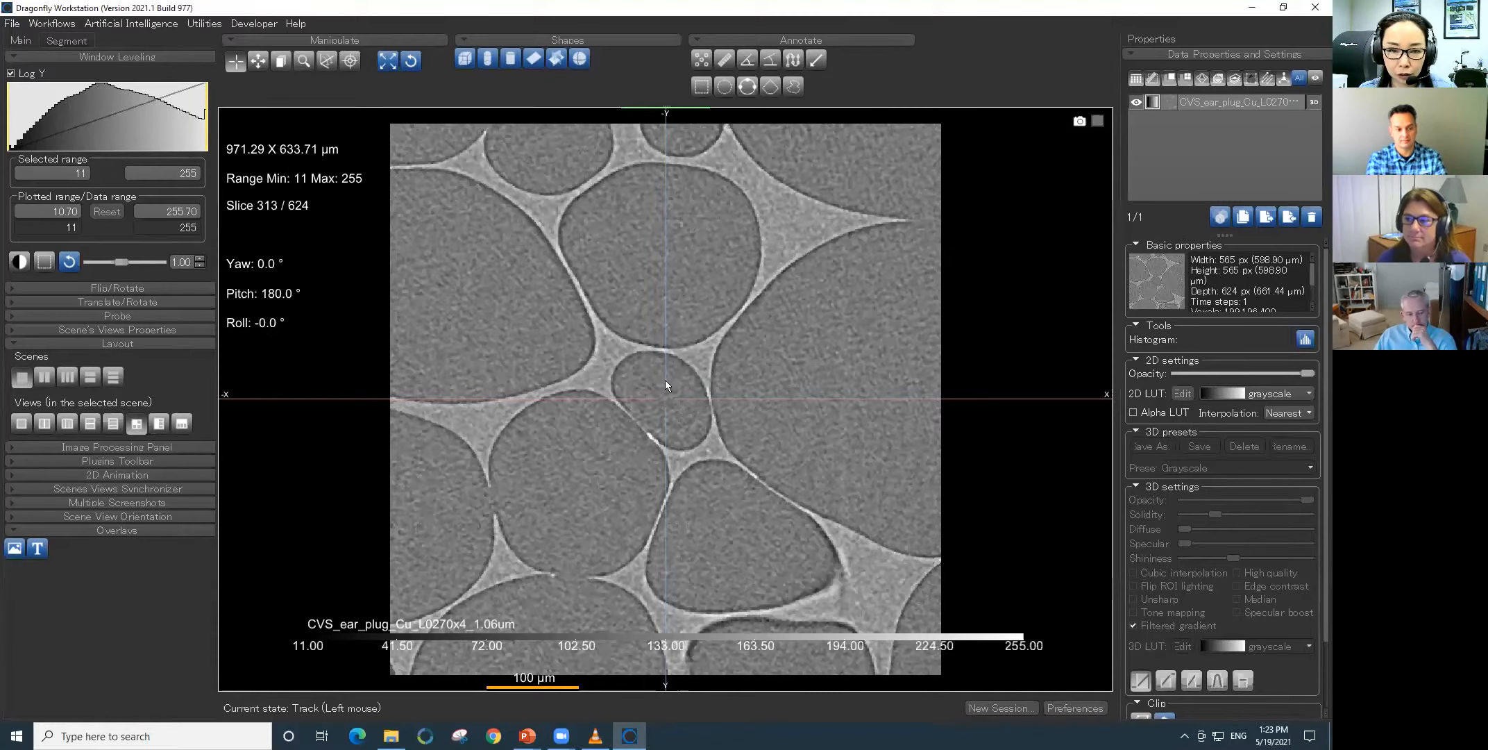
{"action": "left_click", "coordinate": [67, 41]}
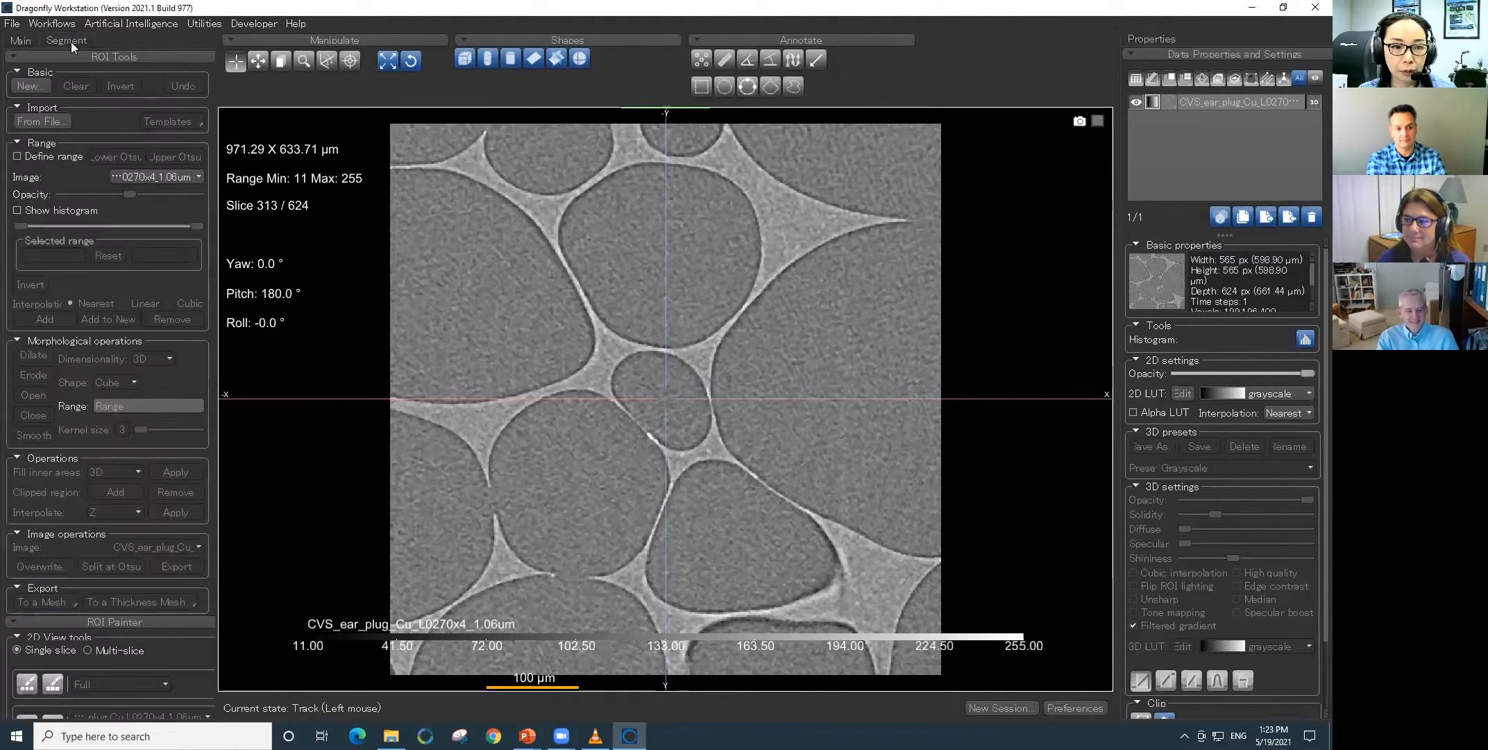
{"action": "left_click", "coordinate": [62, 157]}
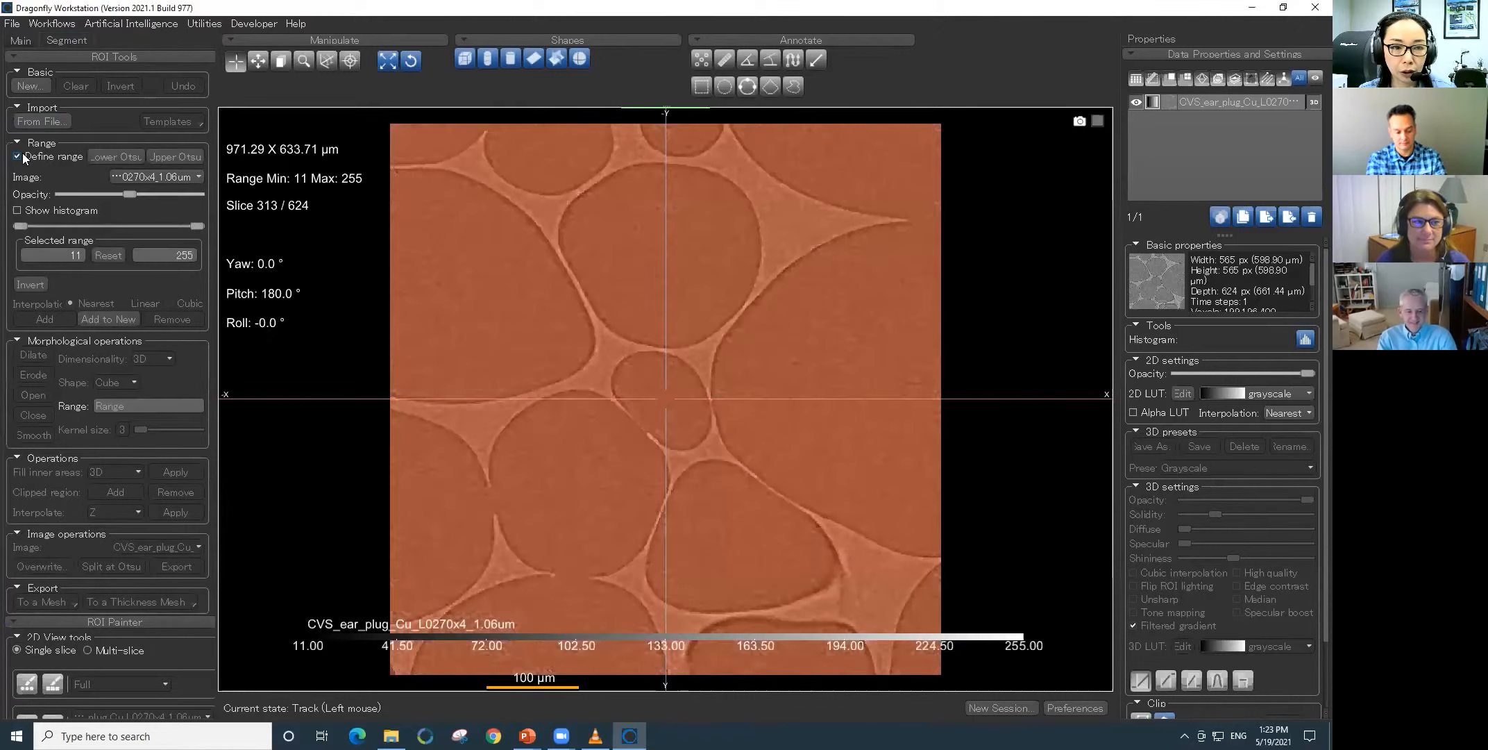
{"action": "left_click", "coordinate": [158, 158]}
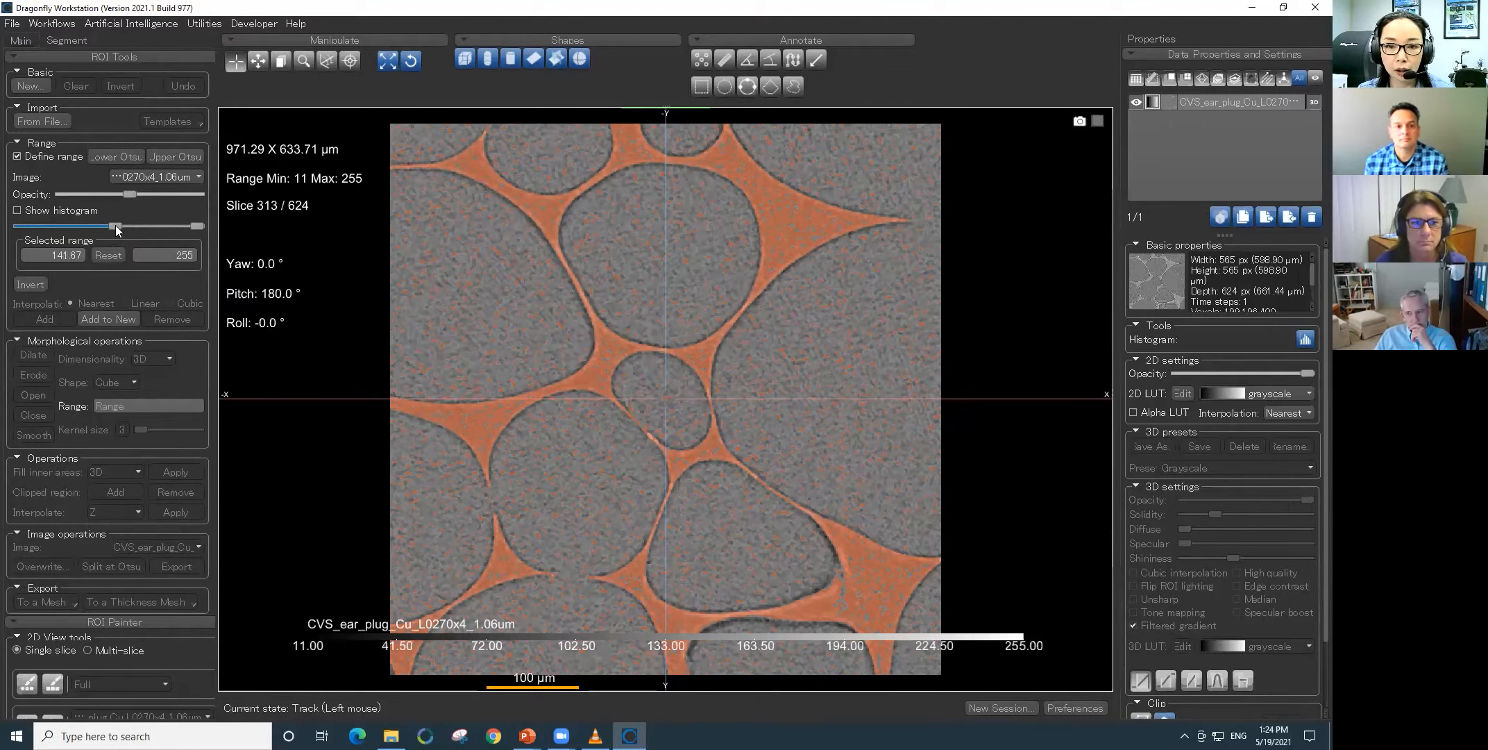
{"action": "left_click_drag", "start_coordinate": [114, 226], "coordinate": [110, 226]}
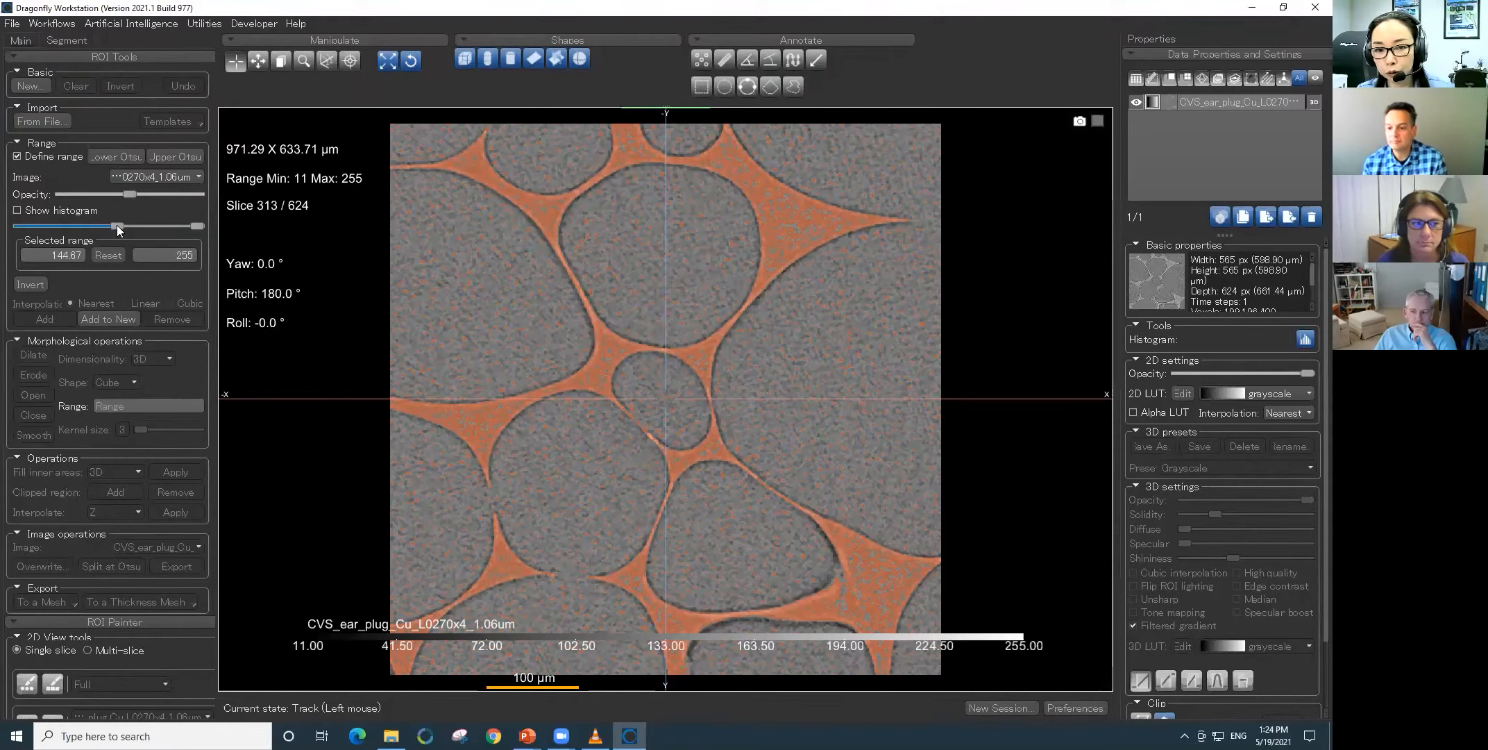
{"action": "left_click_drag", "start_coordinate": [119, 229], "coordinate": [121, 229]}
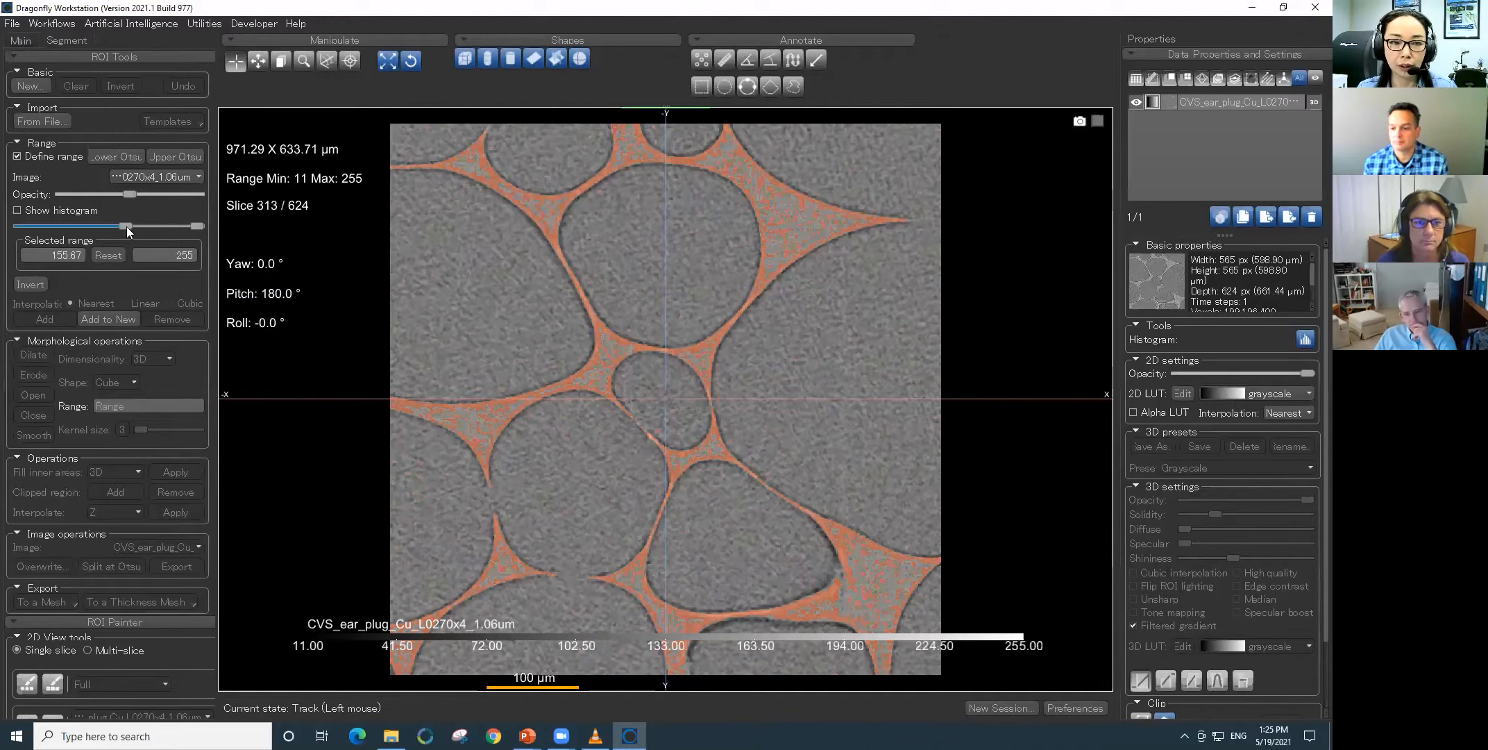
{"action": "left_click_drag", "start_coordinate": [127, 225], "coordinate": [106, 230]}
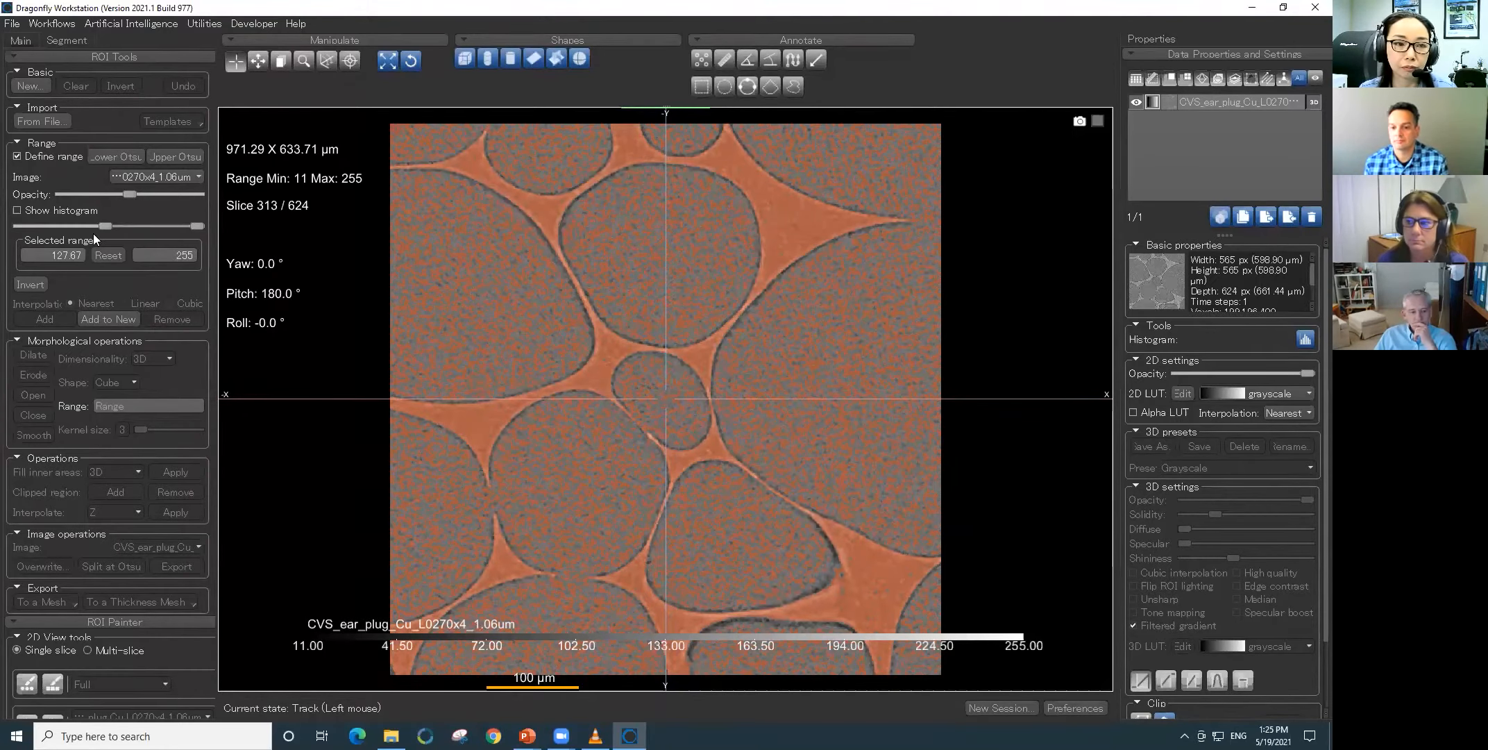
- Set the range to the upper Otsu threshold and create a pink region of interest named polymer
{"action": "left_click", "coordinate": [157, 157]}
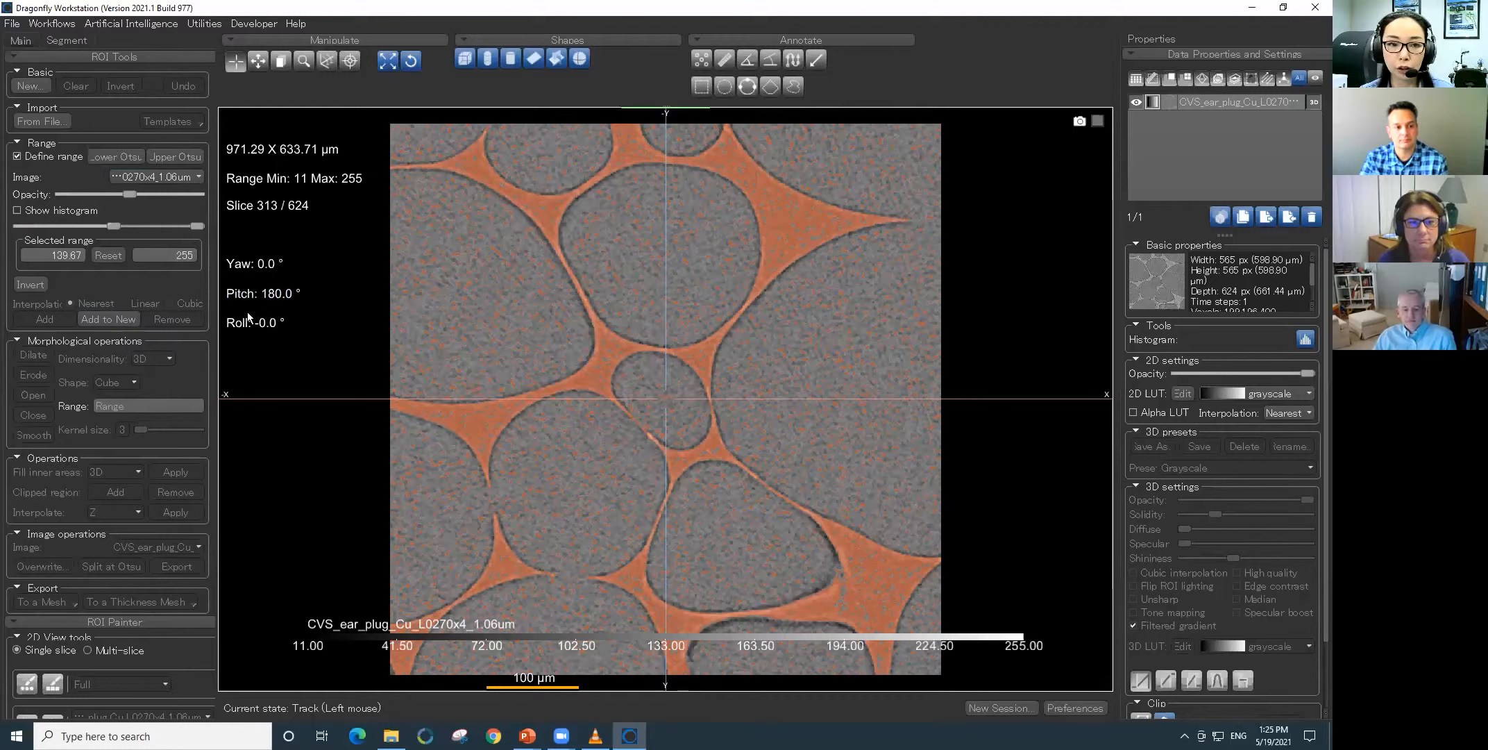
{"action": "left_click", "coordinate": [36, 83]}
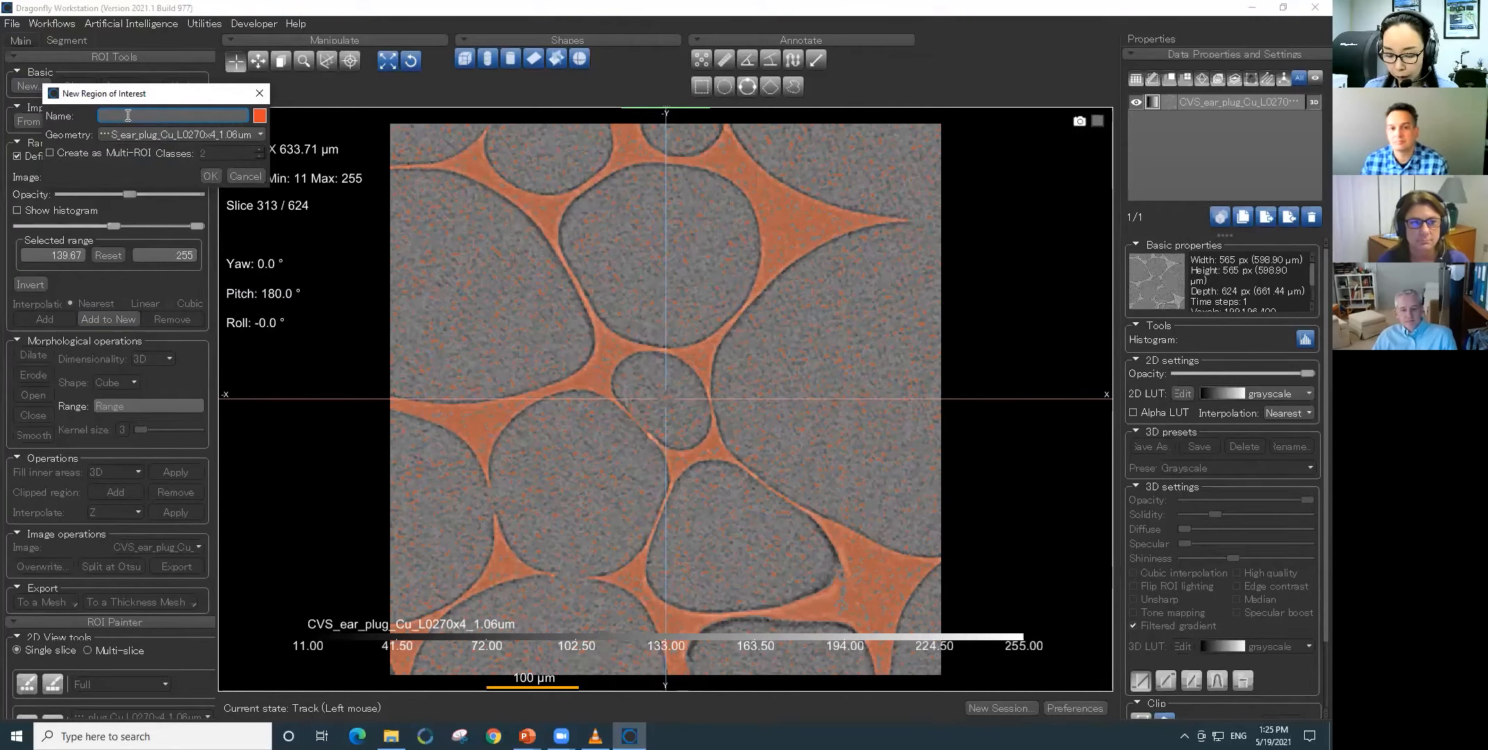
{"action": "type", "text": "polymer"}
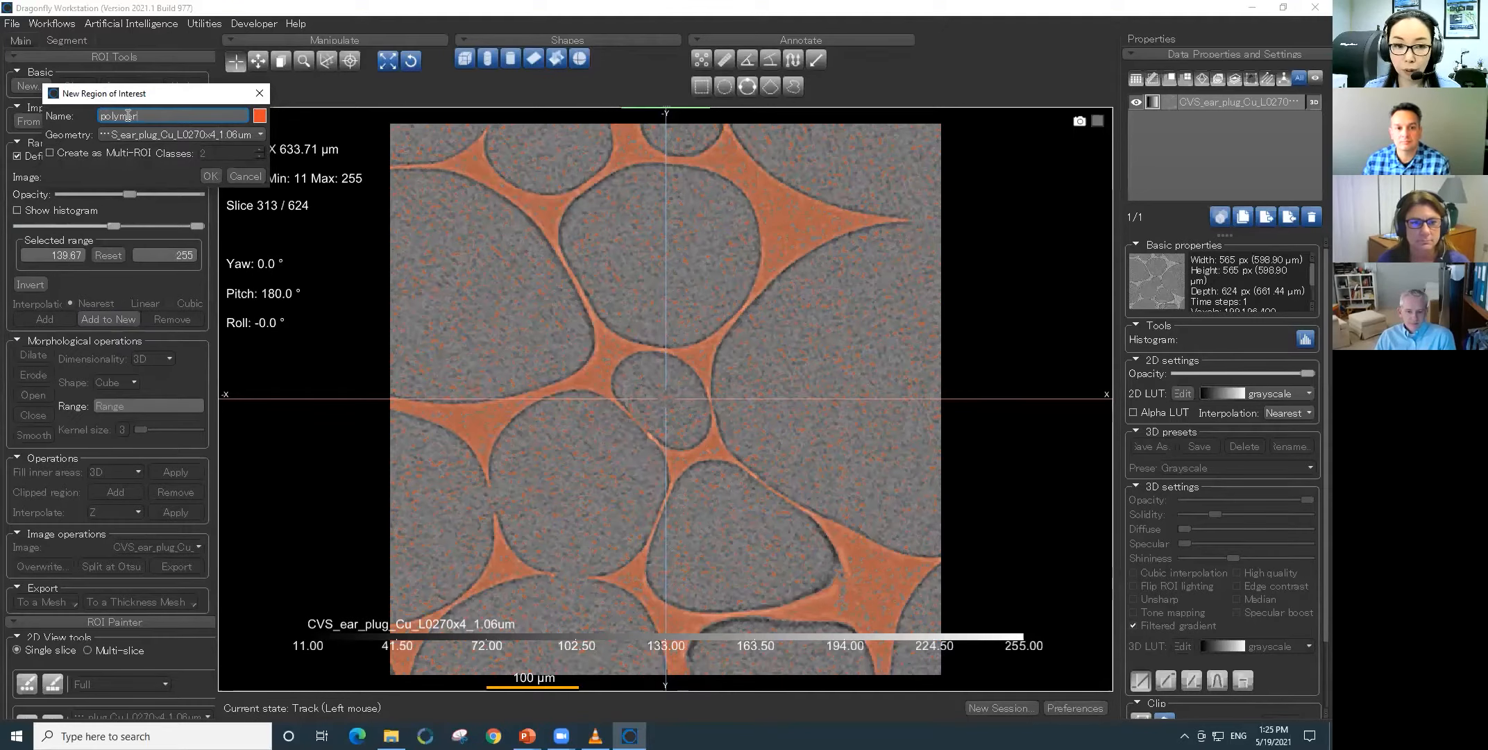
{"action": "left_click_drag", "start_coordinate": [141, 95], "coordinate": [165, 223]}
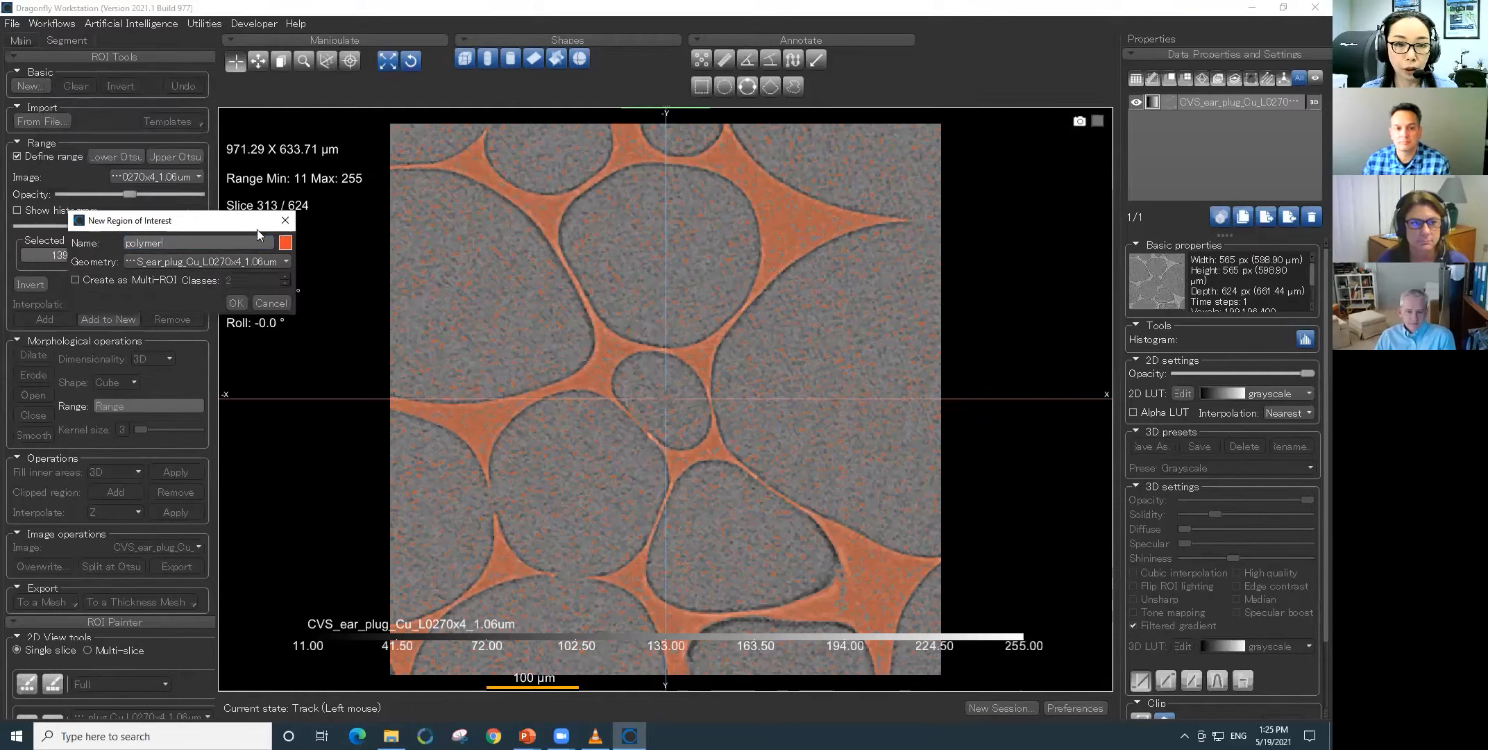
{"action": "left_click", "coordinate": [281, 240]}
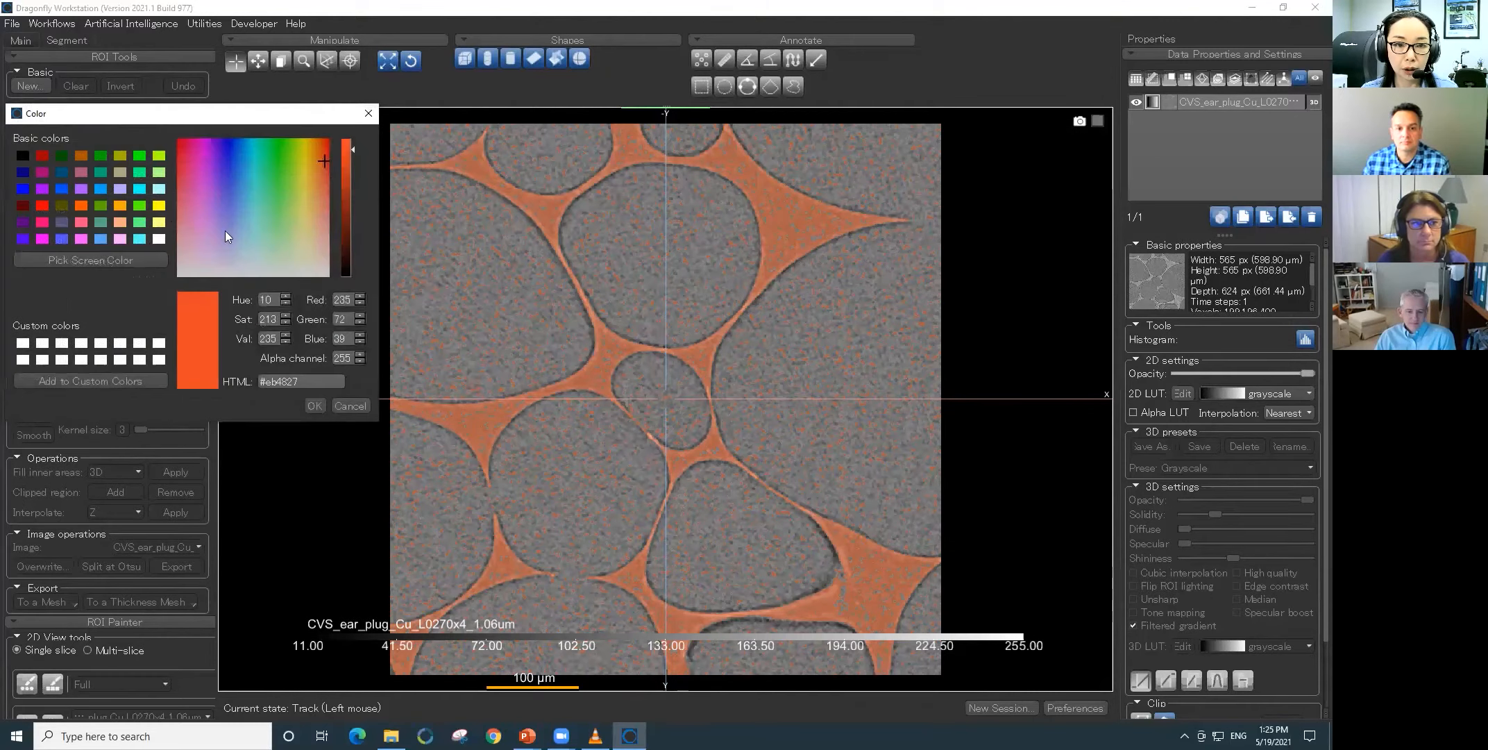
{"action": "left_click", "coordinate": [41, 221]}
{"action": "left_click", "coordinate": [313, 406]}
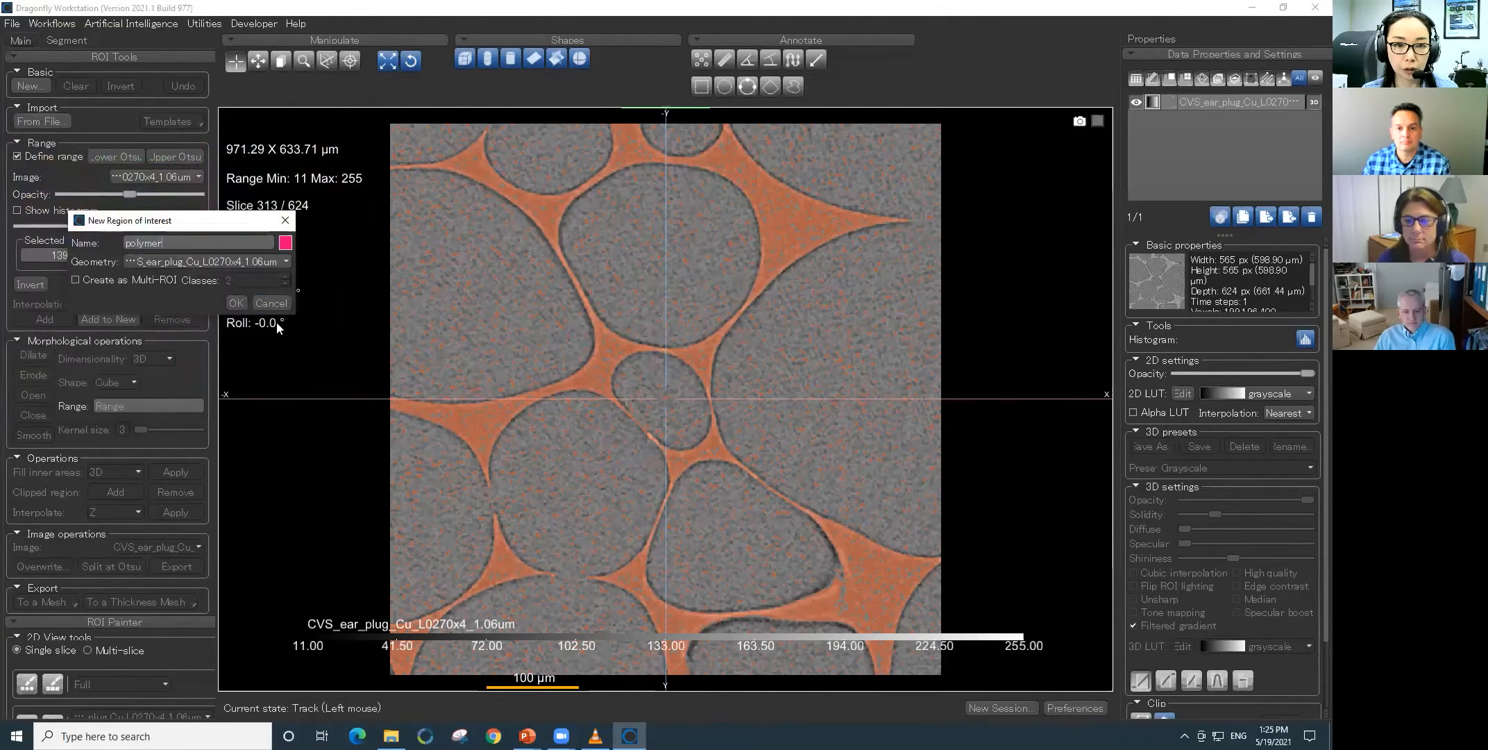
{"action": "left_click", "coordinate": [241, 307]}
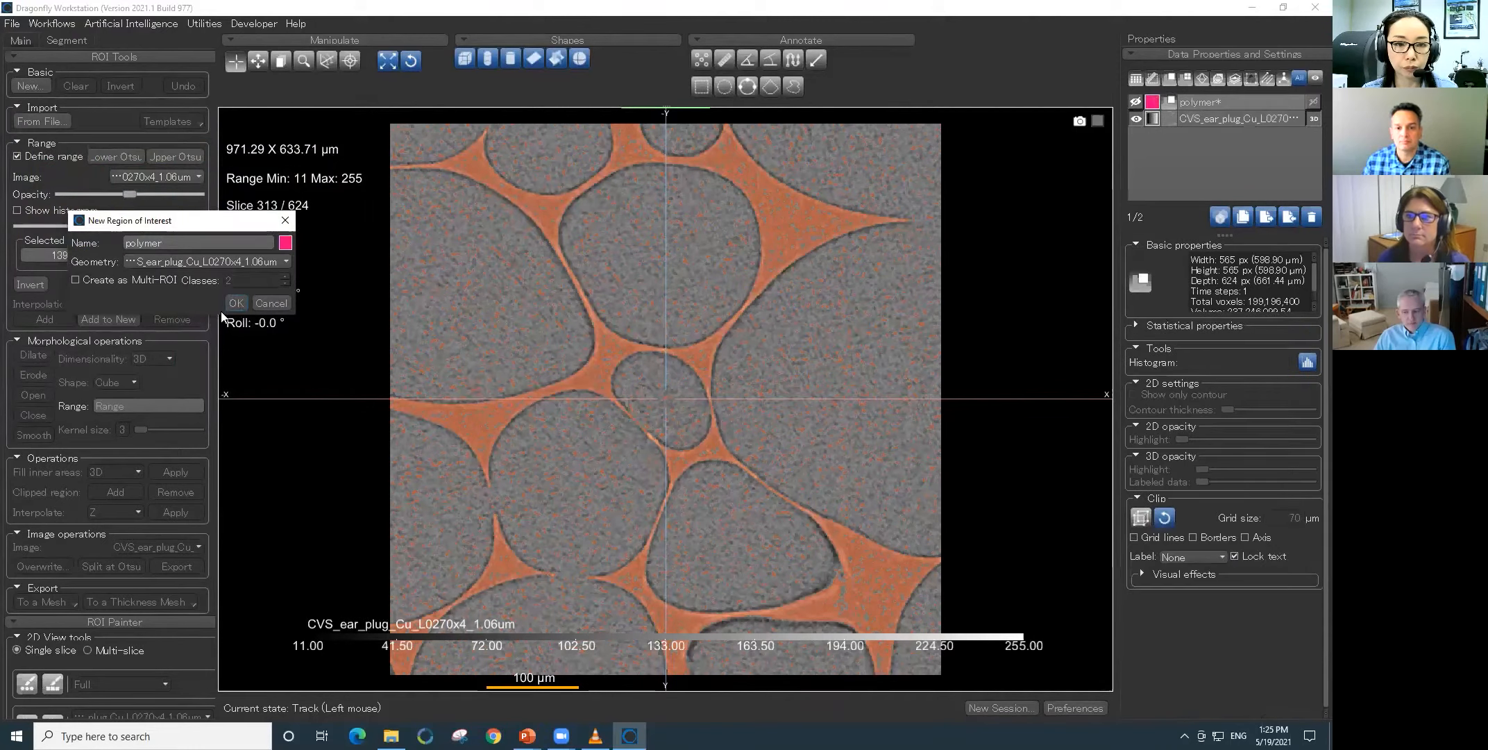
- Create a second region of interest named air in cyan (#00ffff)
{"action": "left_click", "coordinate": [35, 86]}
{"action": "type", "text": "air"}
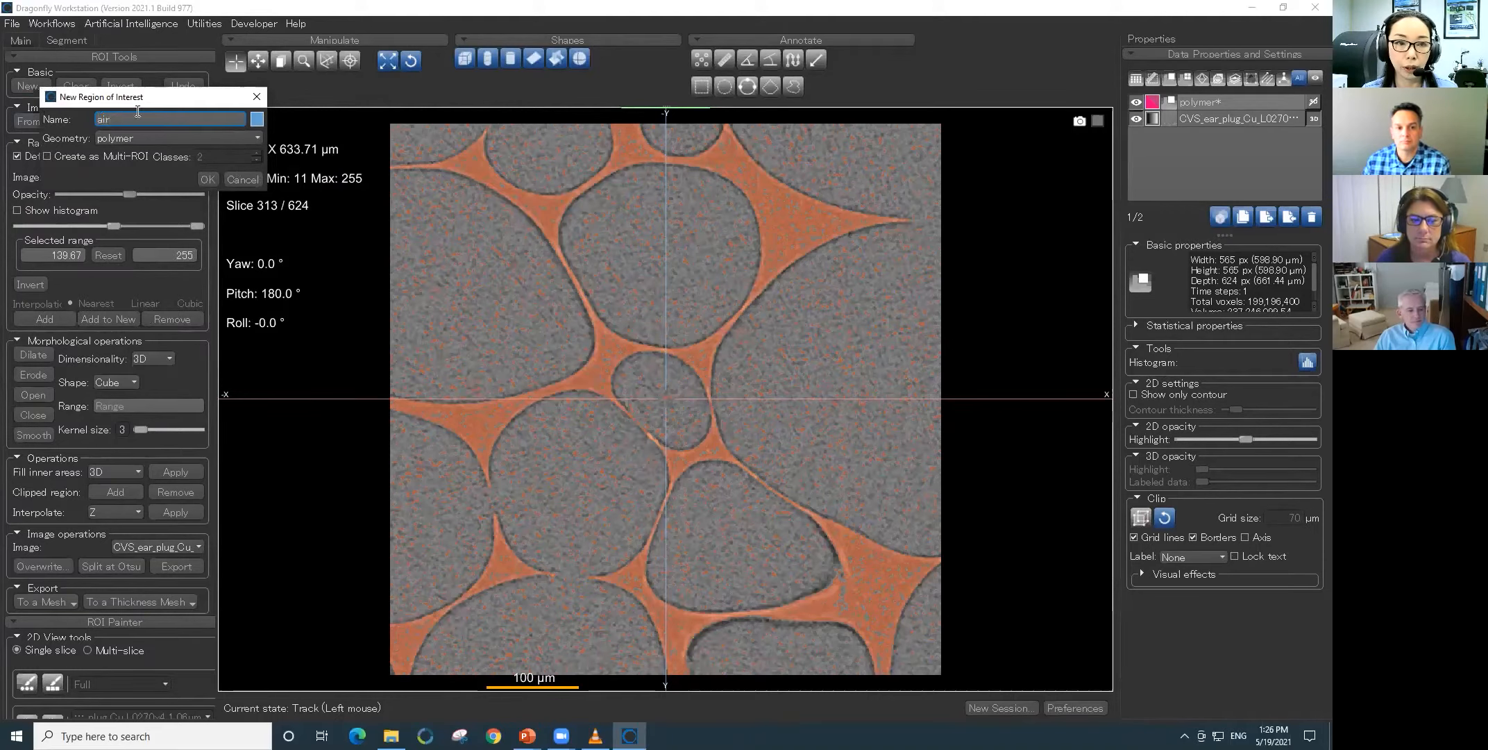
{"action": "left_click", "coordinate": [256, 119]}
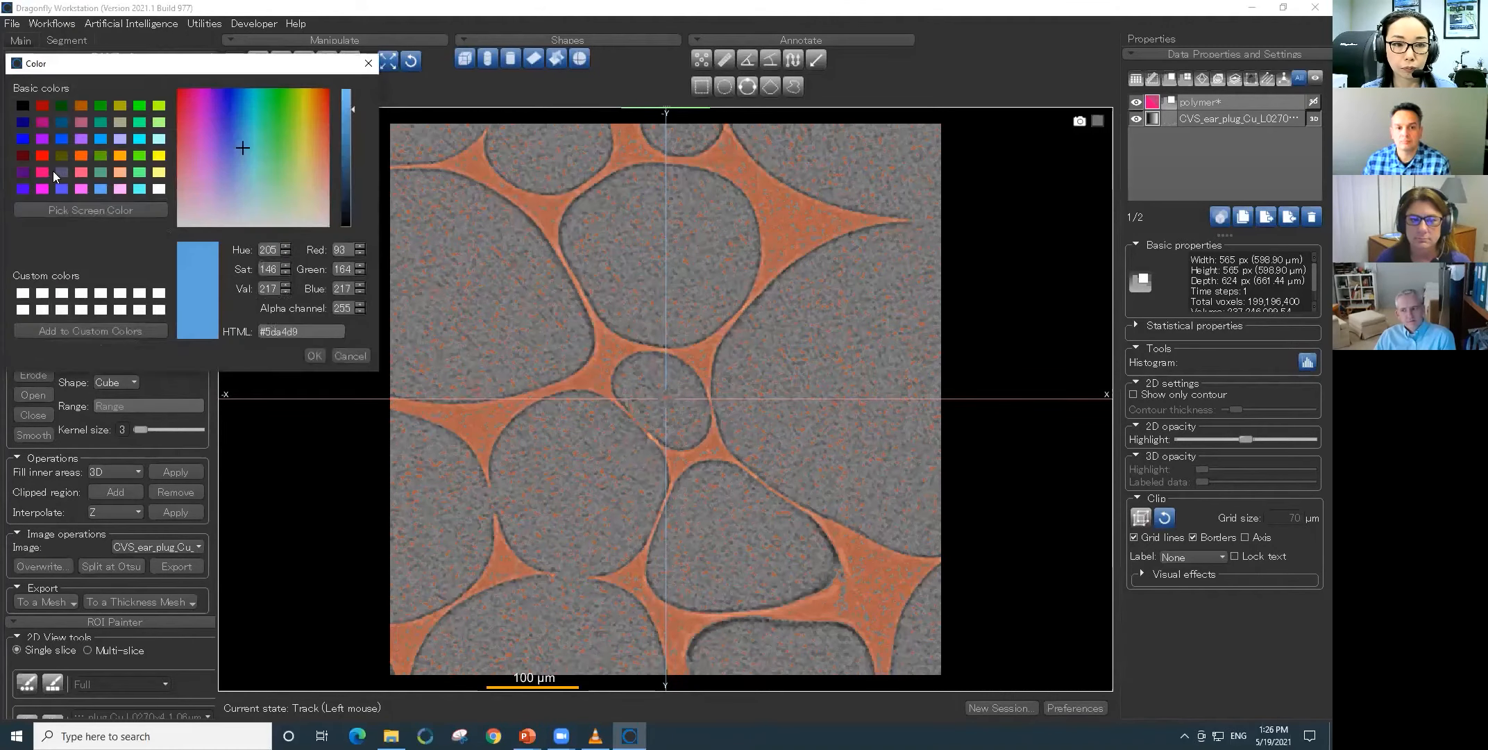
{"action": "left_click", "coordinate": [141, 139]}
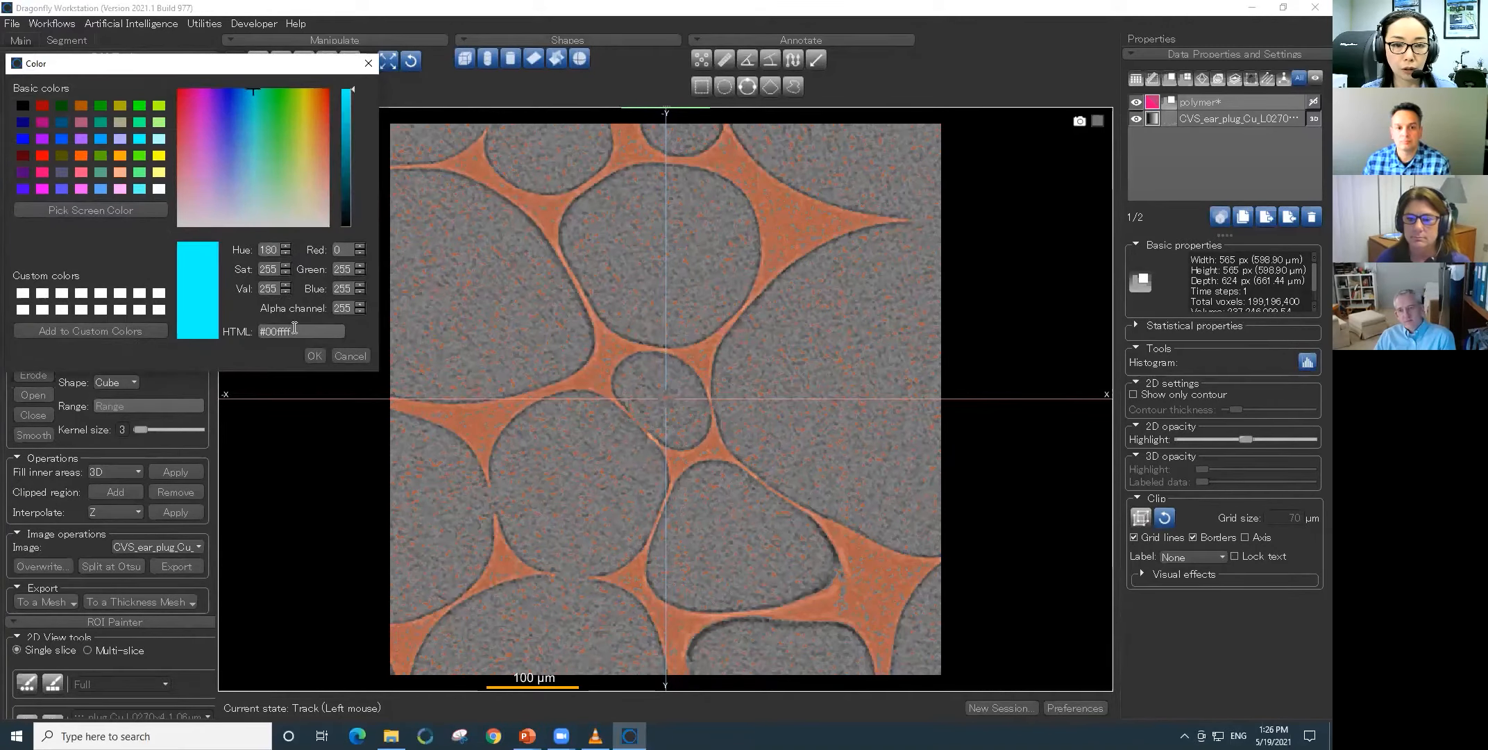
{"action": "left_click", "coordinate": [312, 356]}
{"action": "left_click", "coordinate": [189, 254]}
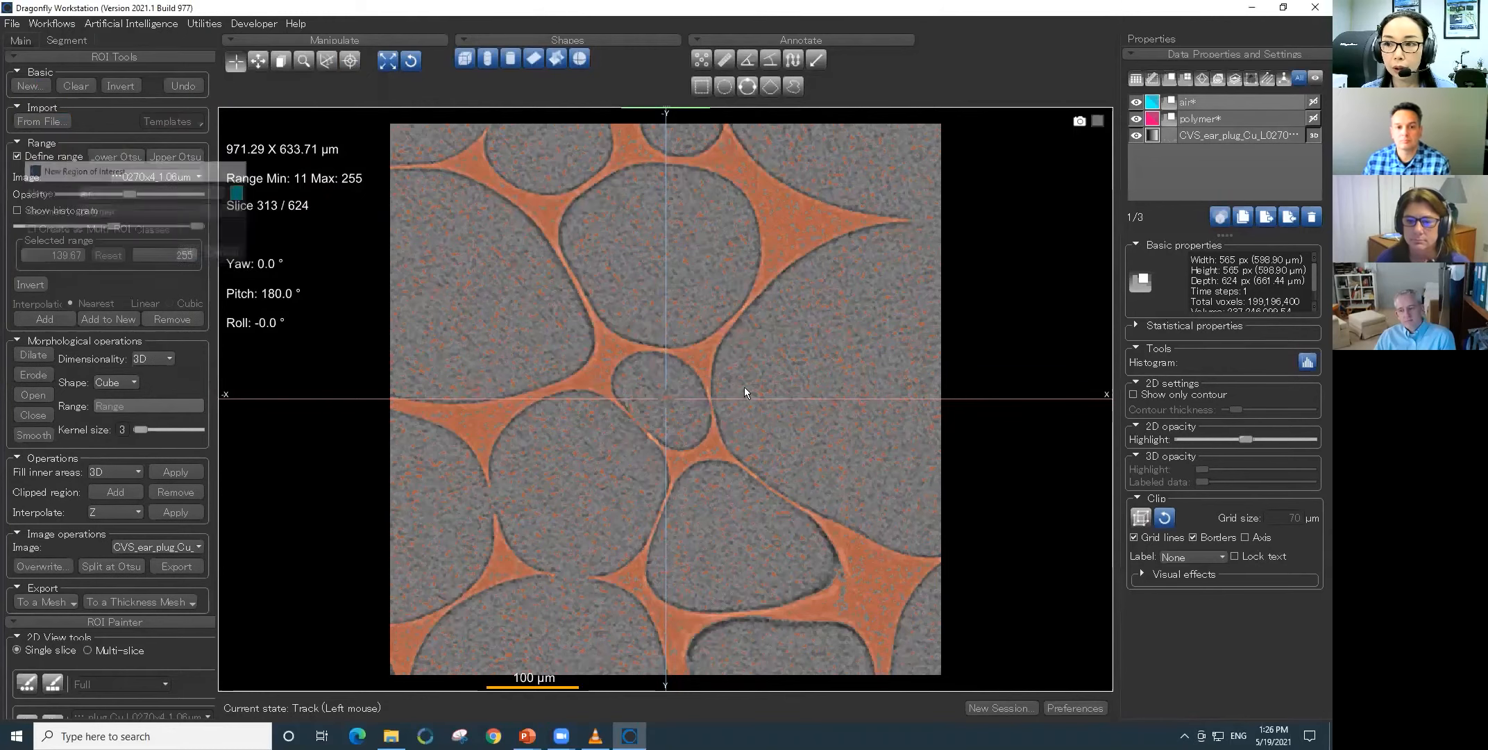
- Turn off the range overlay and paint polymer labels on three bright junctions of the foam with the circular brush
{"action": "left_click", "coordinate": [1211, 118]}
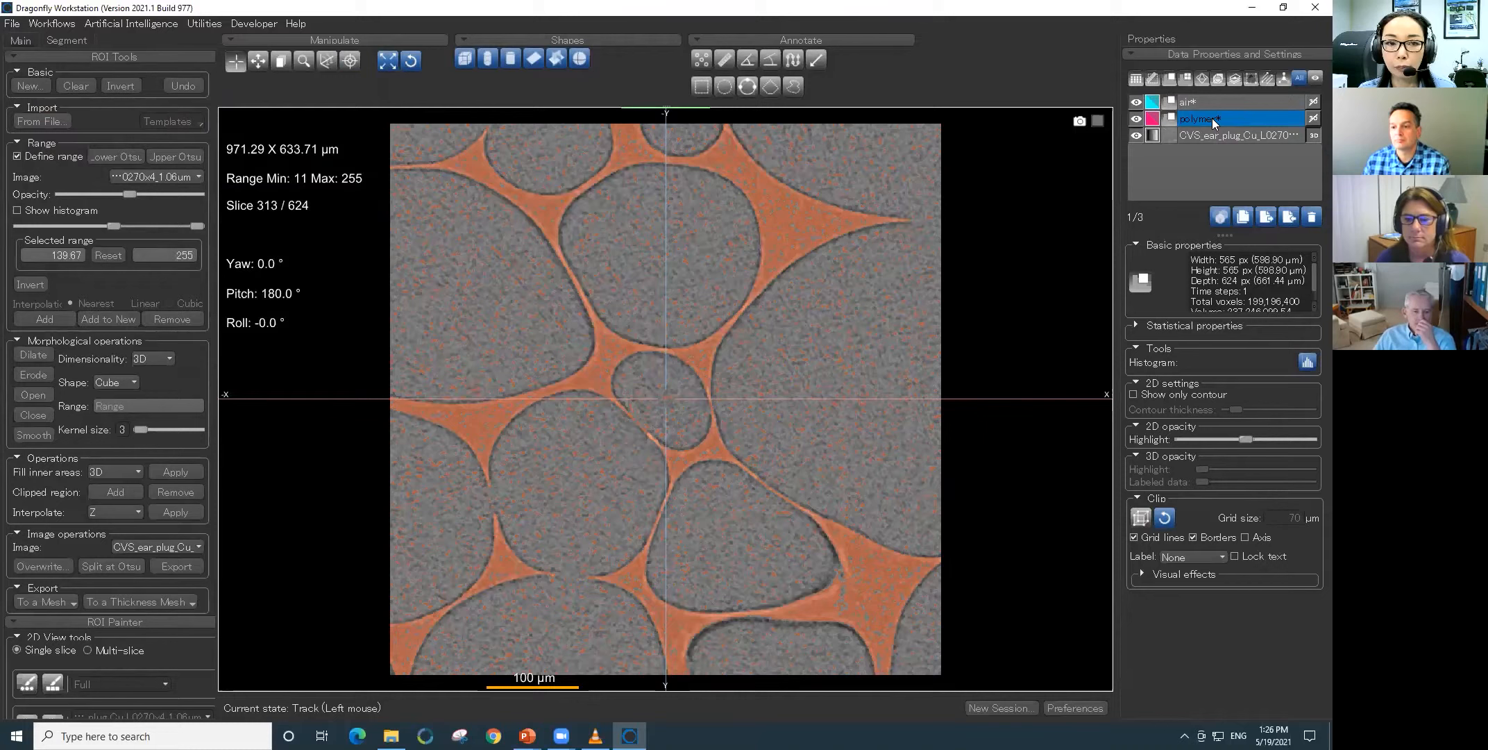
{"action": "left_click", "coordinate": [17, 157]}
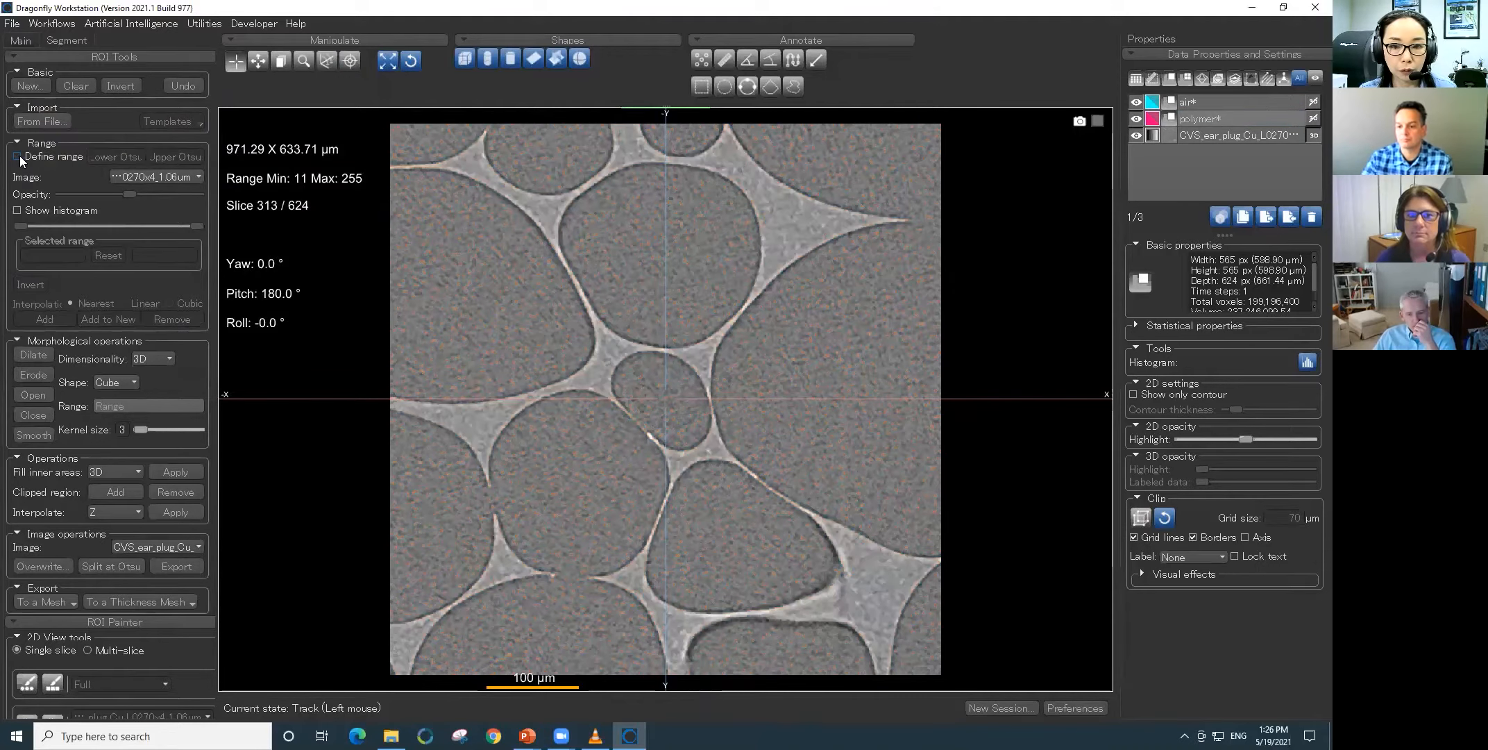
{"action": "left_click", "coordinate": [31, 689]}
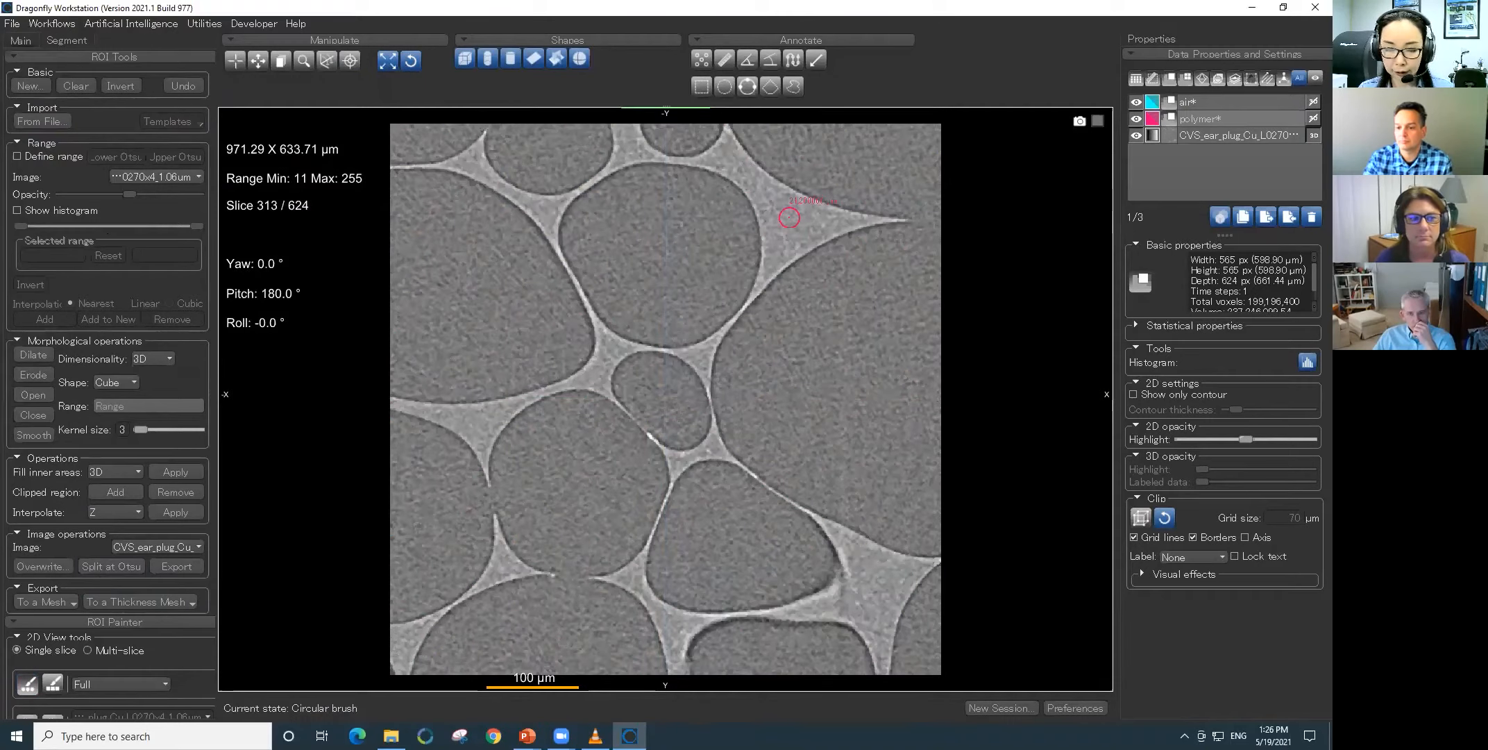
{"action": "mouse_move", "coordinate": [790, 227]}
{"action": "left_mouse_down", "text": "ctrl"}
{"action": "mouse_move", "coordinate": [786, 203]}
{"action": "mouse_move", "coordinate": [812, 215]}
{"action": "mouse_move", "coordinate": [779, 246]}
{"action": "mouse_move", "coordinate": [774, 217]}
{"action": "mouse_move", "coordinate": [785, 224]}
{"action": "left_mouse_up", "text": "ctrl"}
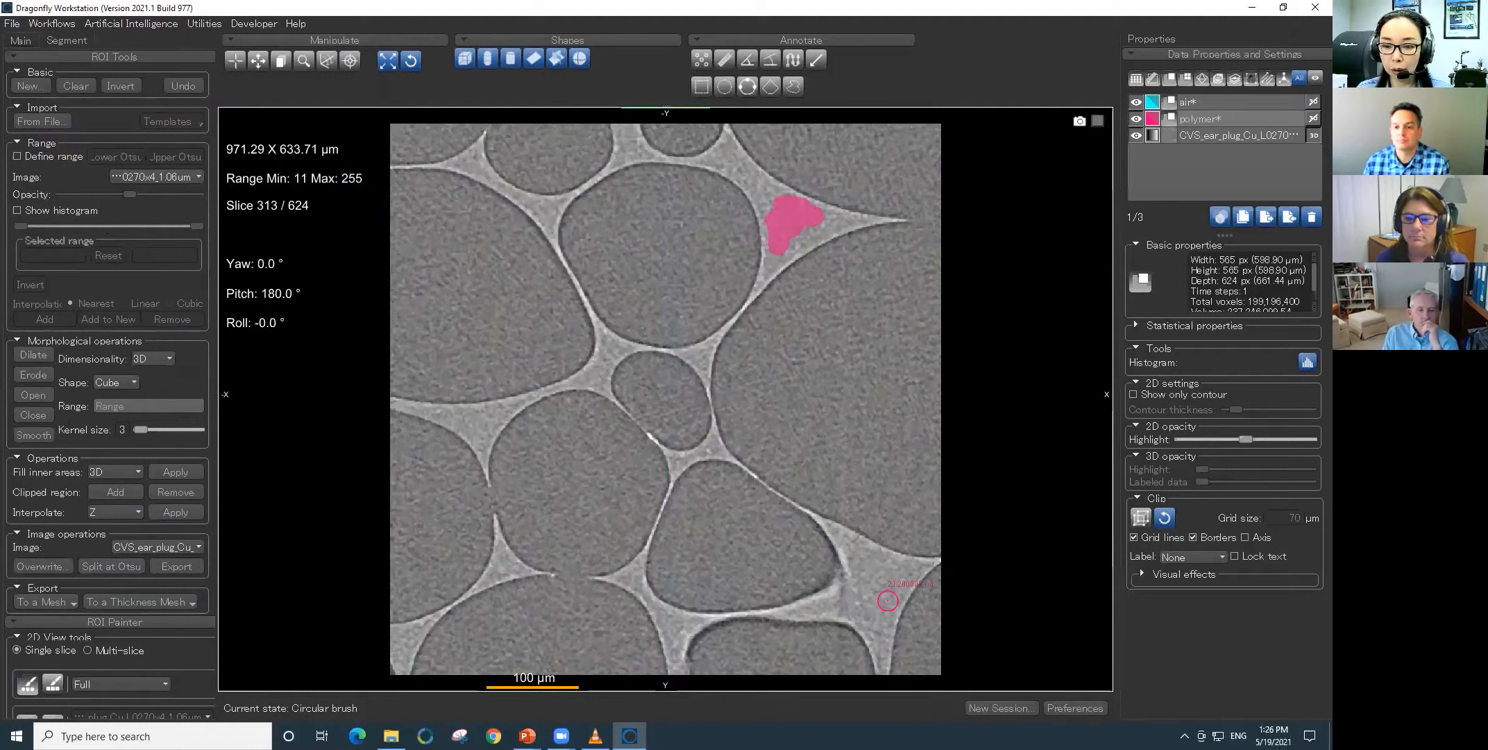
{"action": "key", "text": "ctrl"}
{"action": "mouse_move", "coordinate": [876, 594]}
{"action": "left_mouse_down", "text": "ctrl"}
{"action": "mouse_move", "coordinate": [899, 573]}
{"action": "mouse_move", "coordinate": [867, 555]}
{"action": "mouse_move", "coordinate": [896, 569]}
{"action": "mouse_move", "coordinate": [869, 604]}
{"action": "mouse_move", "coordinate": [858, 574]}
{"action": "left_mouse_up", "text": "ctrl"}
{"action": "left_click_drag", "start_coordinate": [594, 363], "coordinate": [611, 347], "text": "ctrl"}
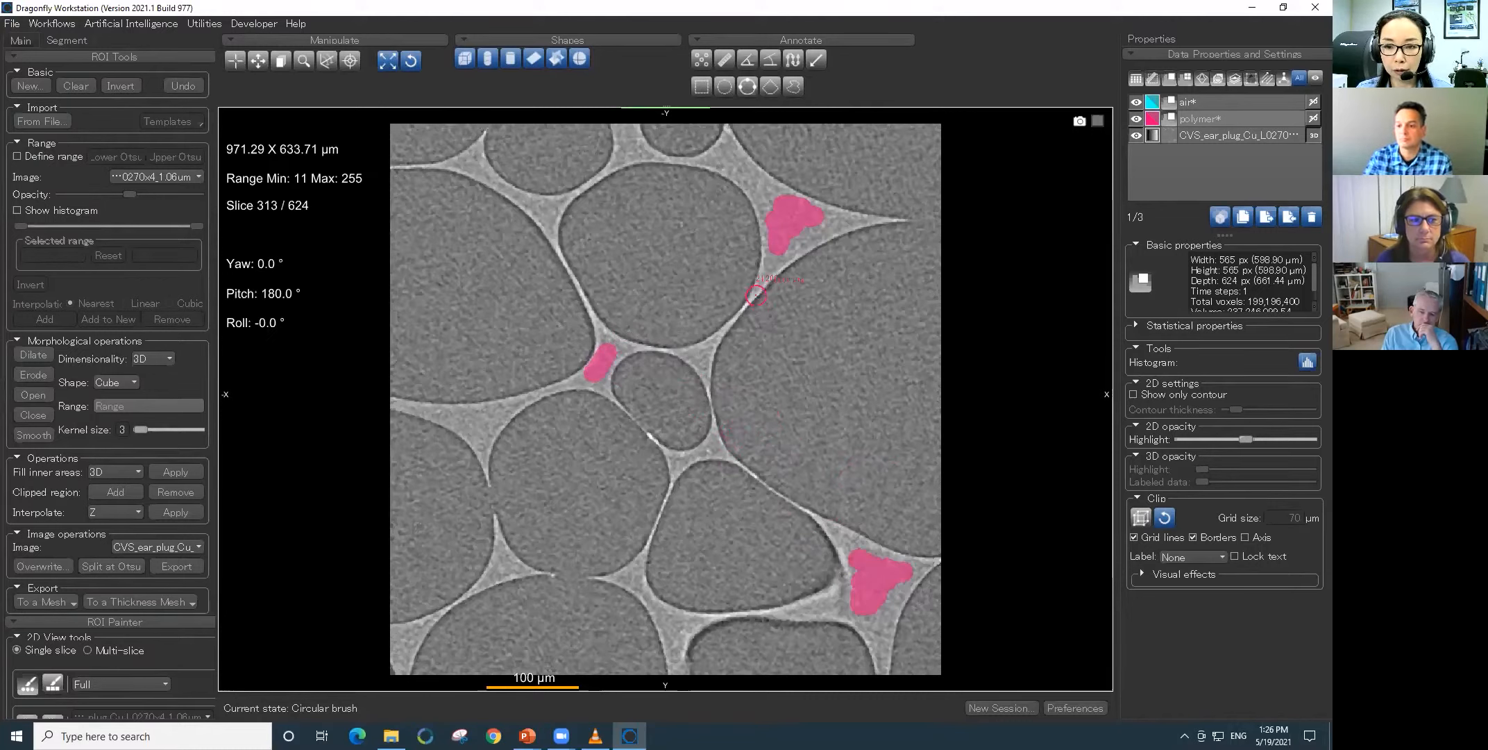
- Enable the 139.67 to 255 range and paint the thin foam walls around the large right-hand pore as polymer
{"action": "left_click", "coordinate": [18, 157]}
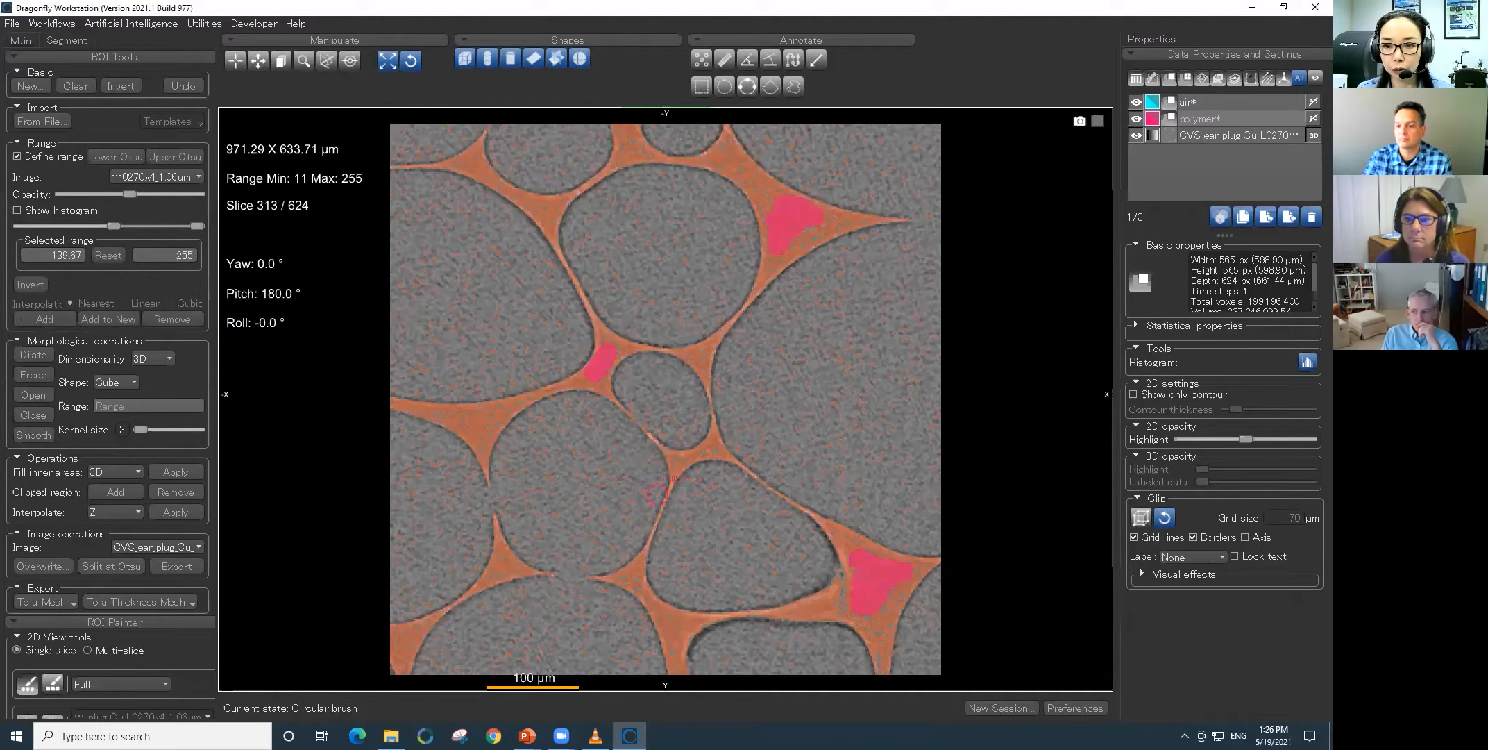
{"action": "key", "text": "ctrl"}
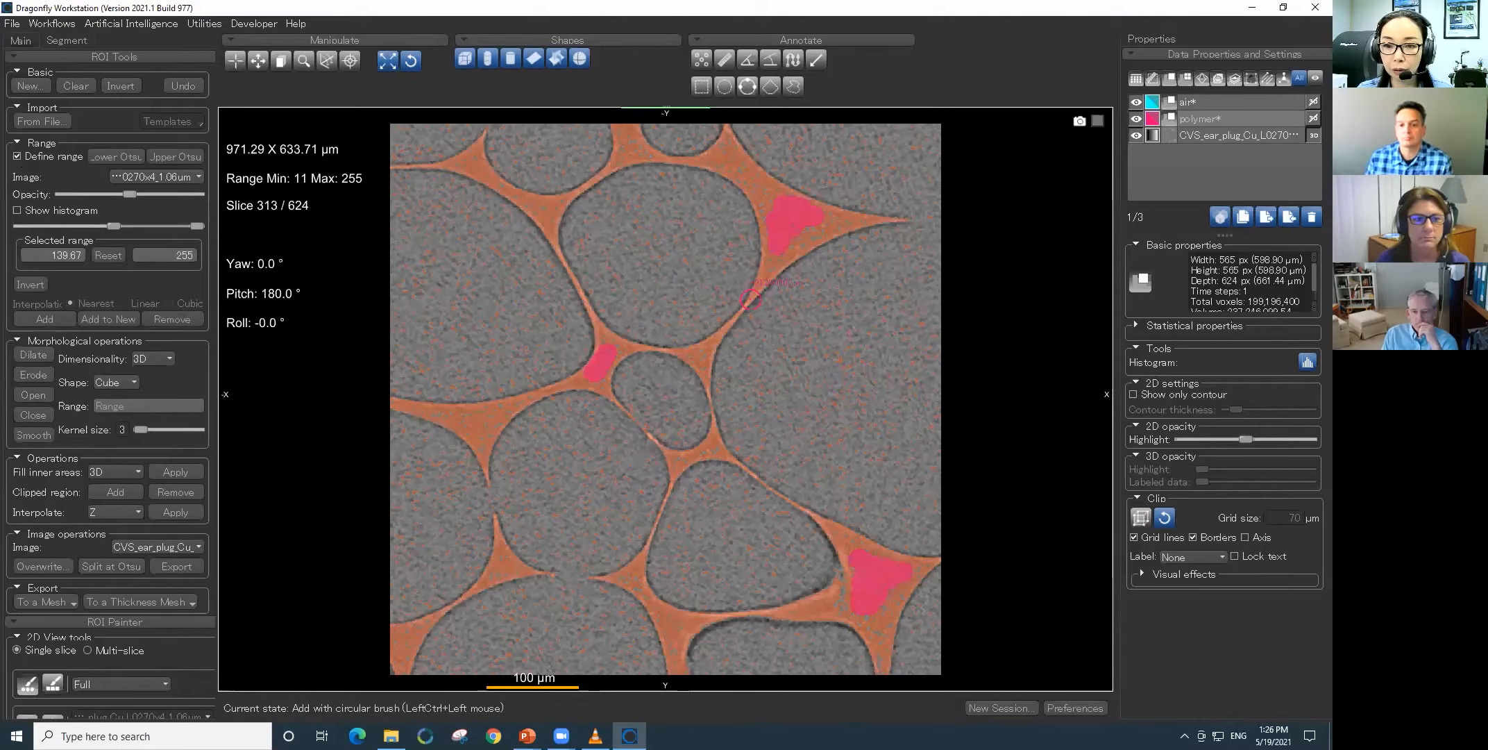
{"action": "left_click_drag", "start_coordinate": [748, 300], "coordinate": [763, 270], "text": "ctrl"}
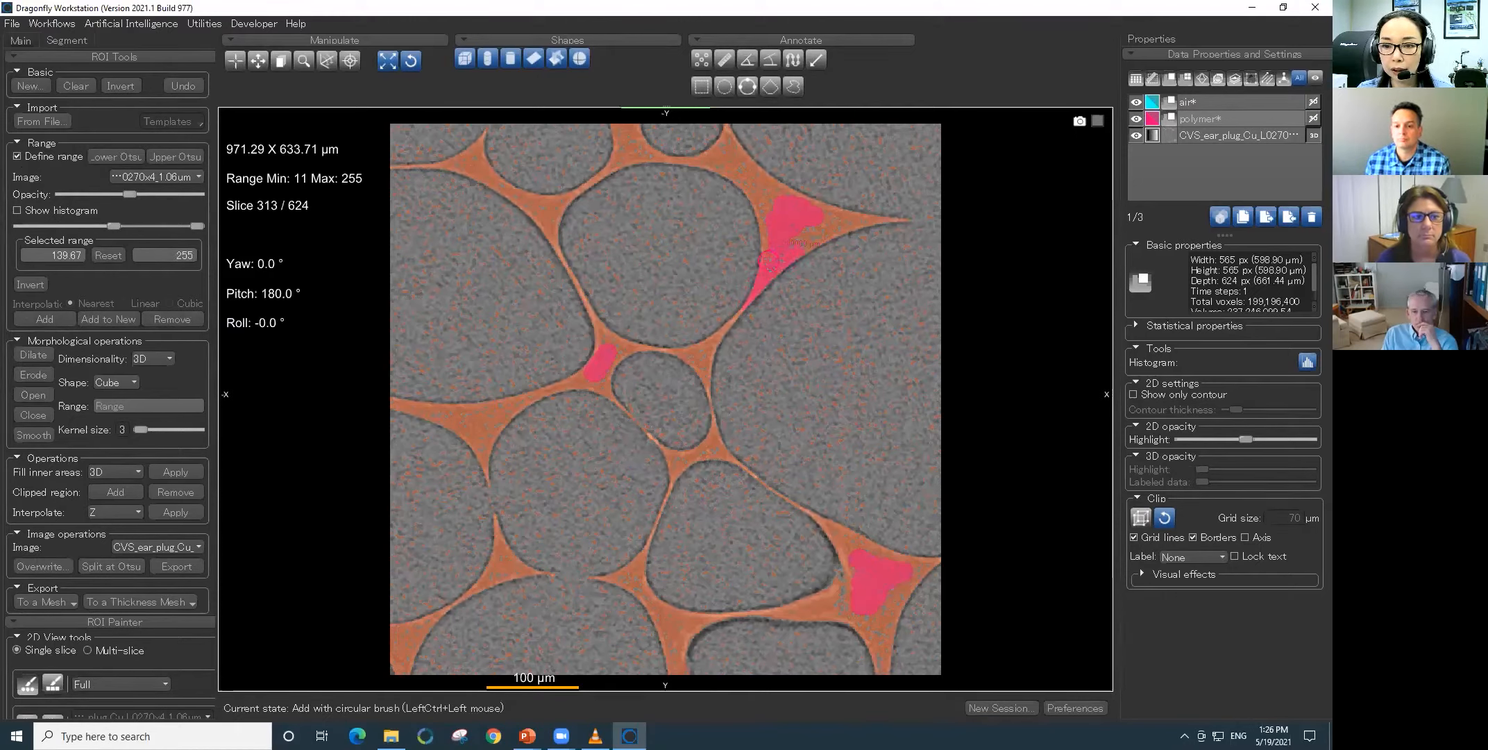
{"action": "left_click_drag", "start_coordinate": [721, 428], "coordinate": [743, 465], "text": "ctrl"}
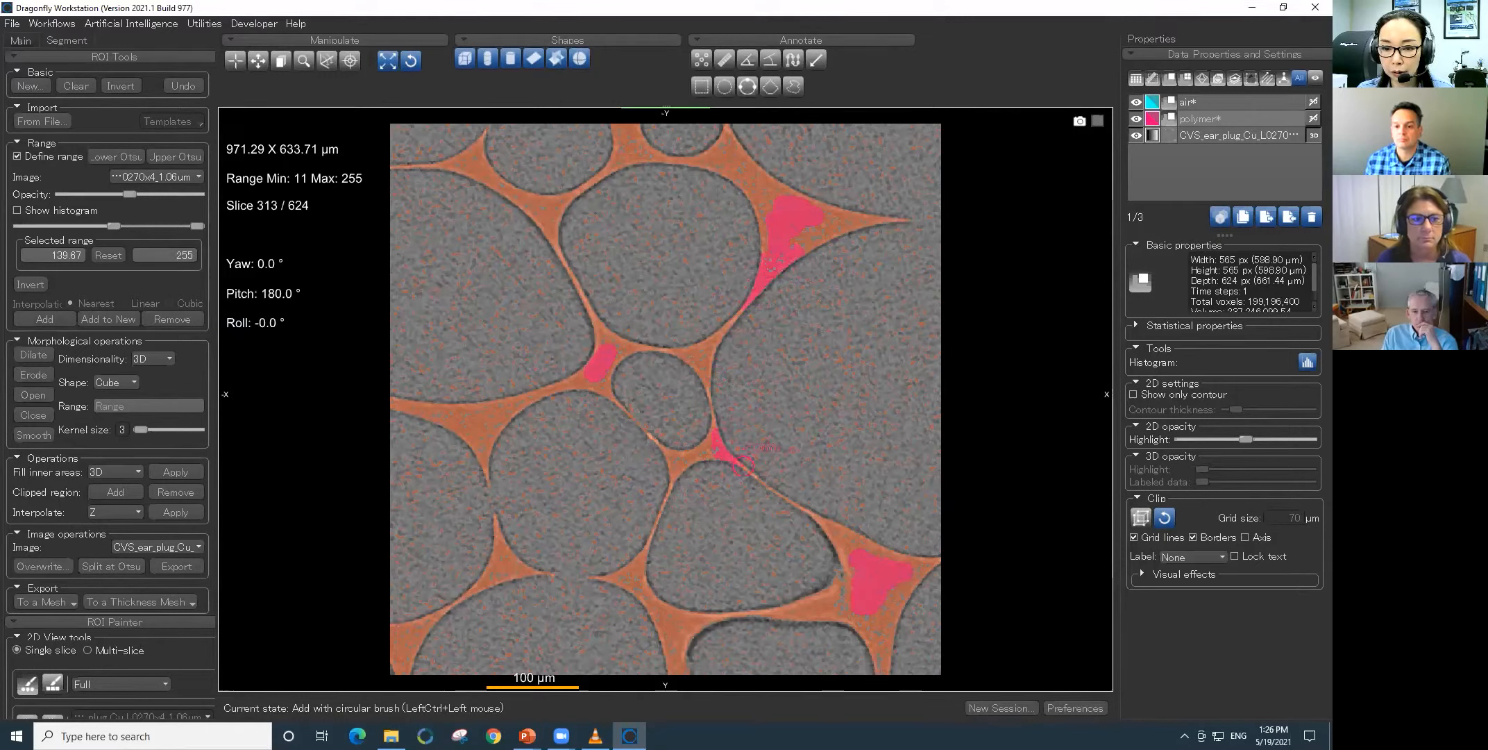
{"action": "left_click_drag", "start_coordinate": [837, 530], "coordinate": [823, 533], "text": "ctrl"}
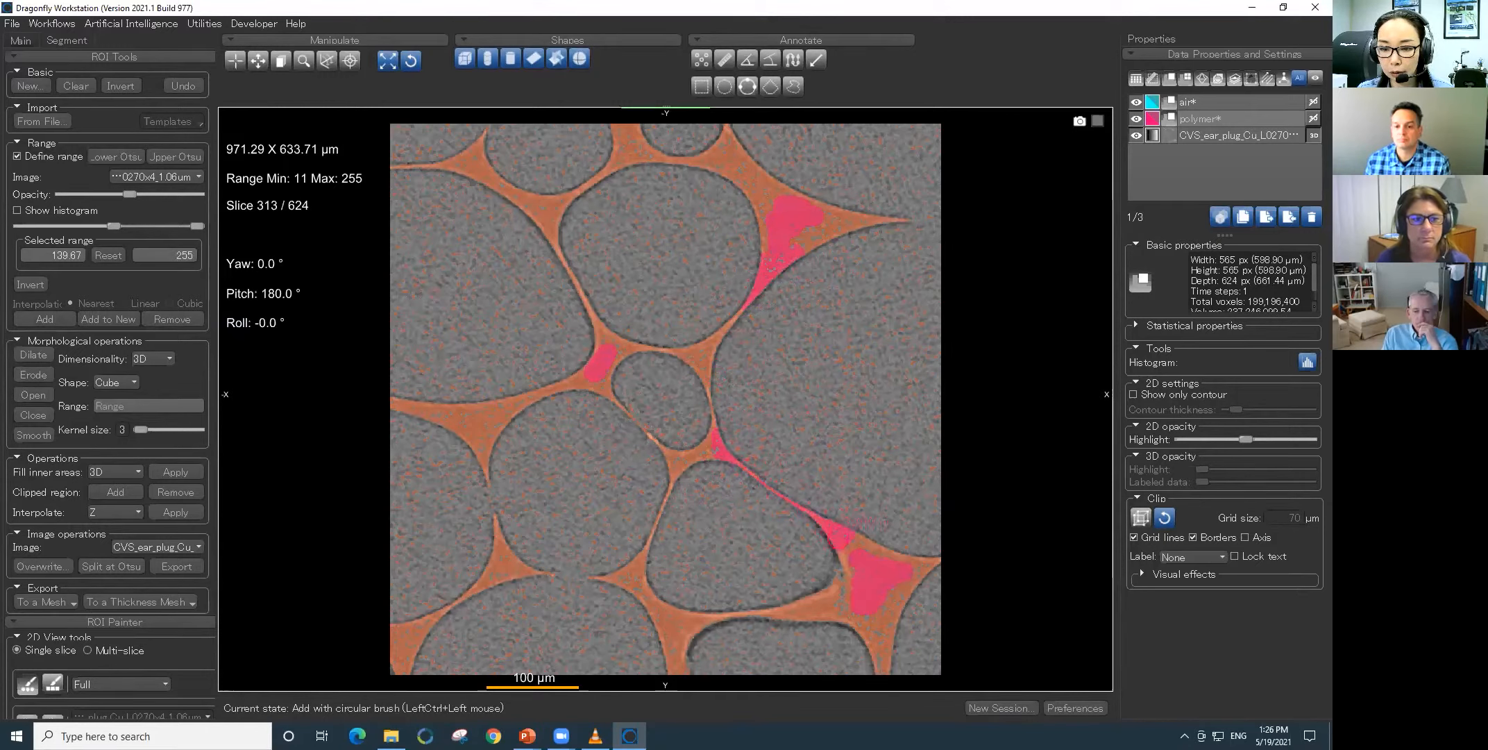
{"action": "left_click_drag", "start_coordinate": [705, 365], "coordinate": [728, 329], "text": "ctrl"}
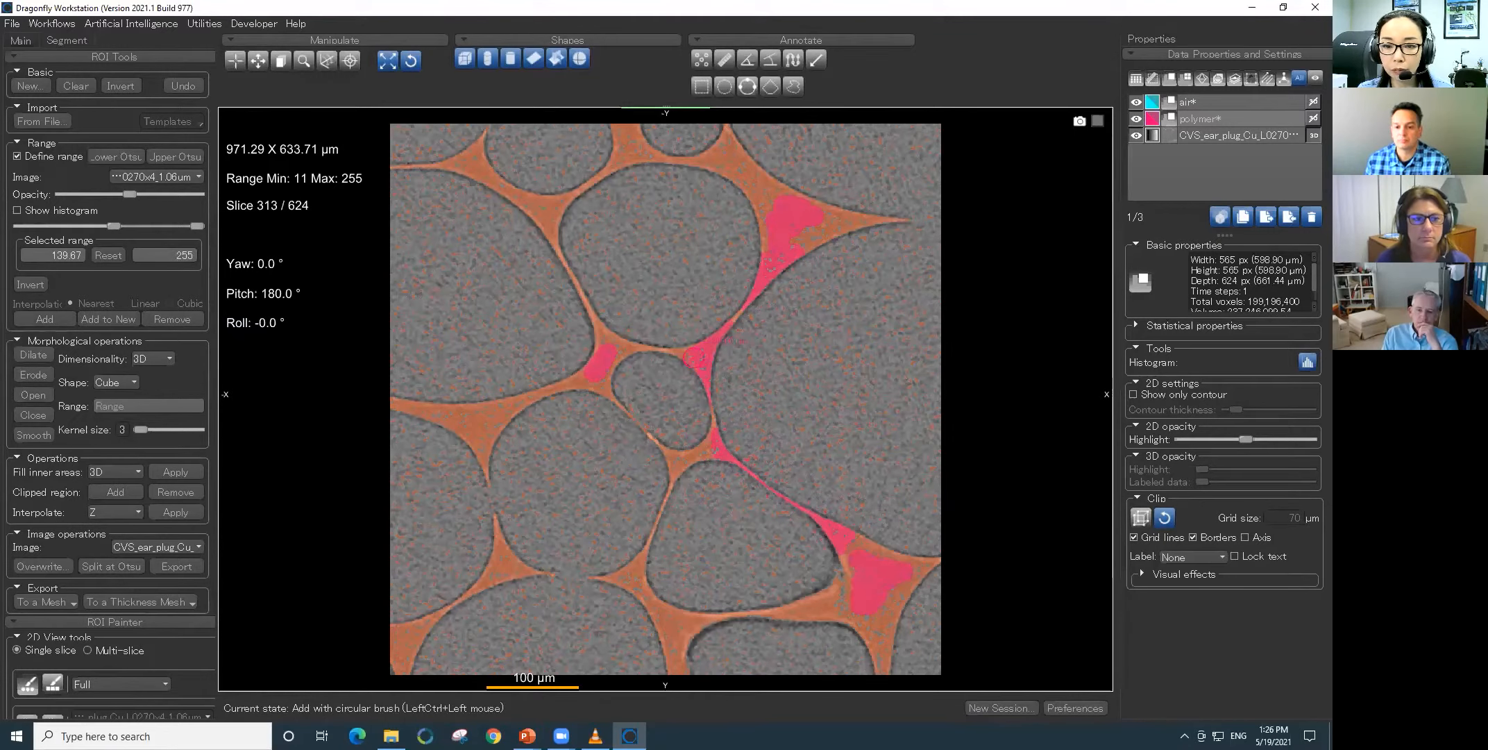
- Turn off the range and erase small excess areas of the polymer labels with the circular brush
{"action": "left_click", "coordinate": [18, 157]}
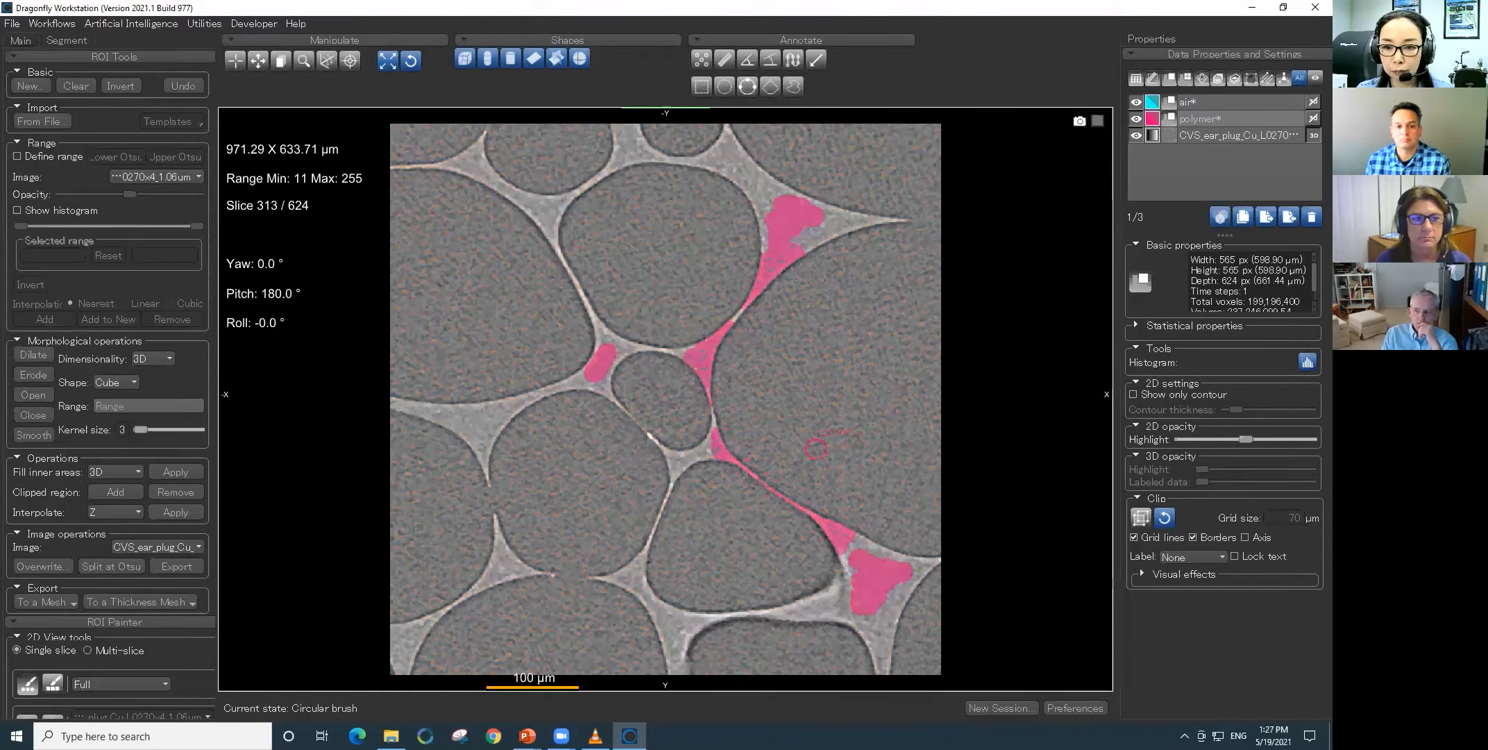
{"action": "key", "text": "shift"}
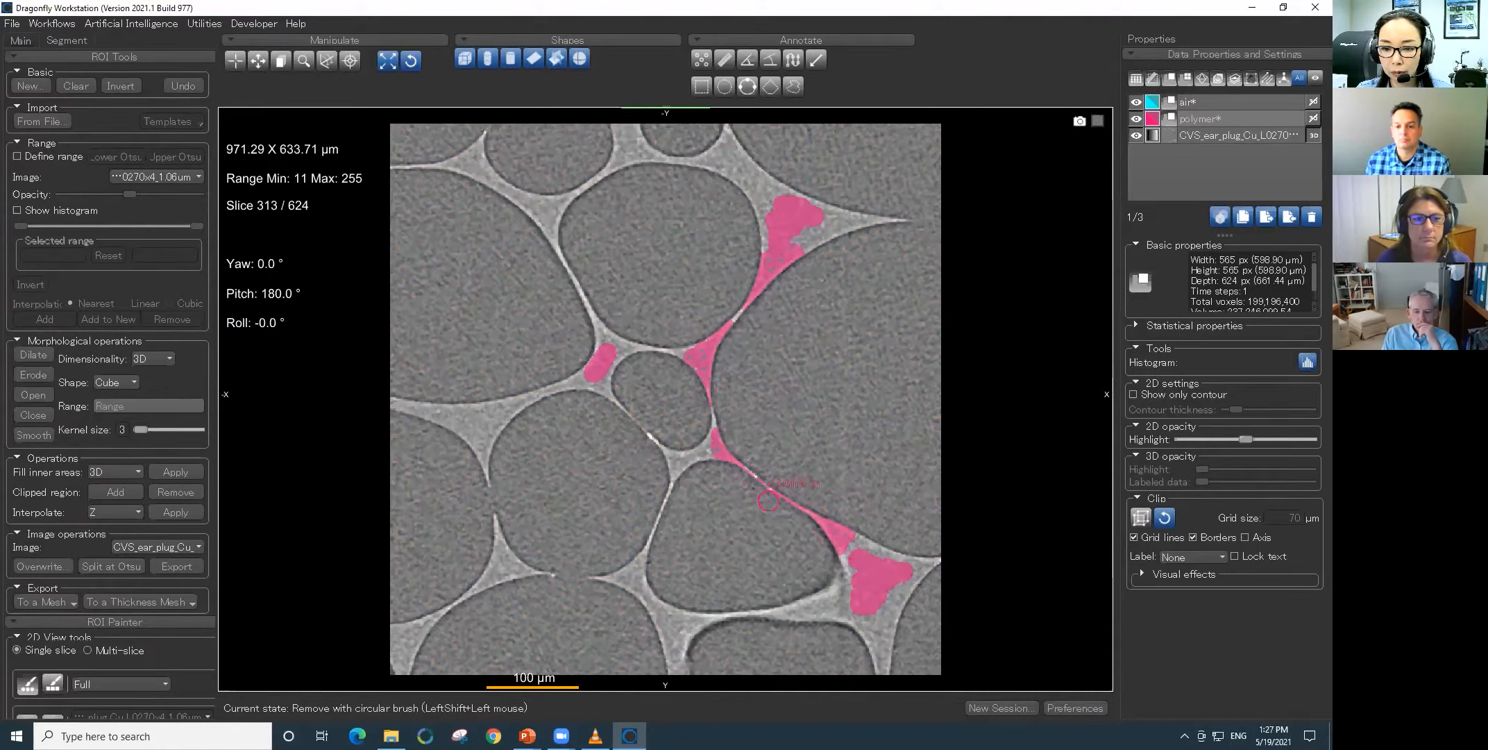
{"action": "left_click_drag", "start_coordinate": [786, 244], "coordinate": [788, 245], "text": "ctrl"}
- Paint air labels inside four of the pores with the circular brush
{"action": "left_click", "coordinate": [1243, 99]}
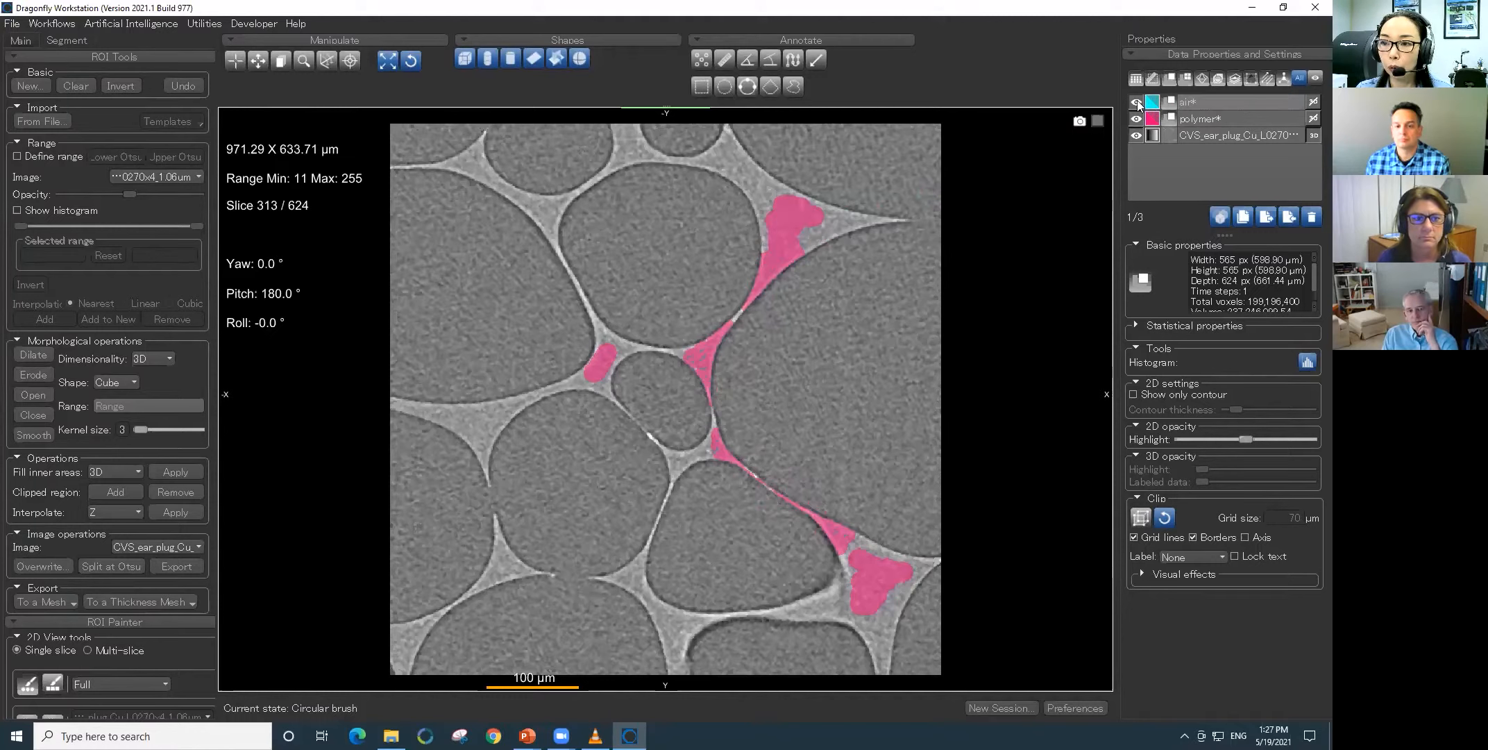
{"action": "left_click_drag", "start_coordinate": [860, 267], "coordinate": [795, 326], "text": "ctrl"}
{"action": "left_click_drag", "start_coordinate": [697, 288], "coordinate": [660, 275], "text": "ctrl"}
{"action": "left_click_drag", "start_coordinate": [663, 367], "coordinate": [668, 393], "text": "ctrl"}
{"action": "left_click_drag", "start_coordinate": [591, 486], "coordinate": [595, 456], "text": "ctrl"}
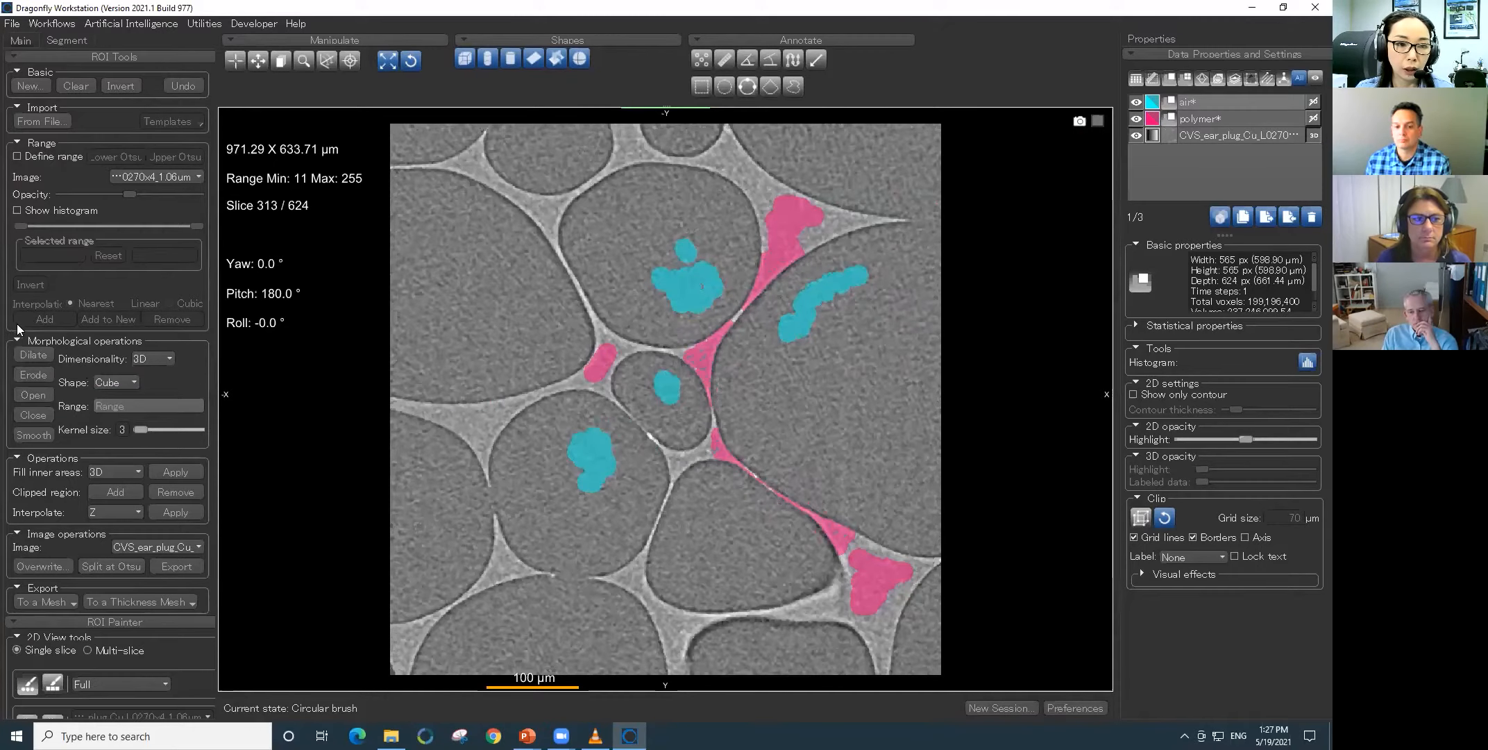
- Paint air along the thin walls with the range limited to 11 to 139.67, and turn the range off
{"action": "left_click", "coordinate": [17, 156]}
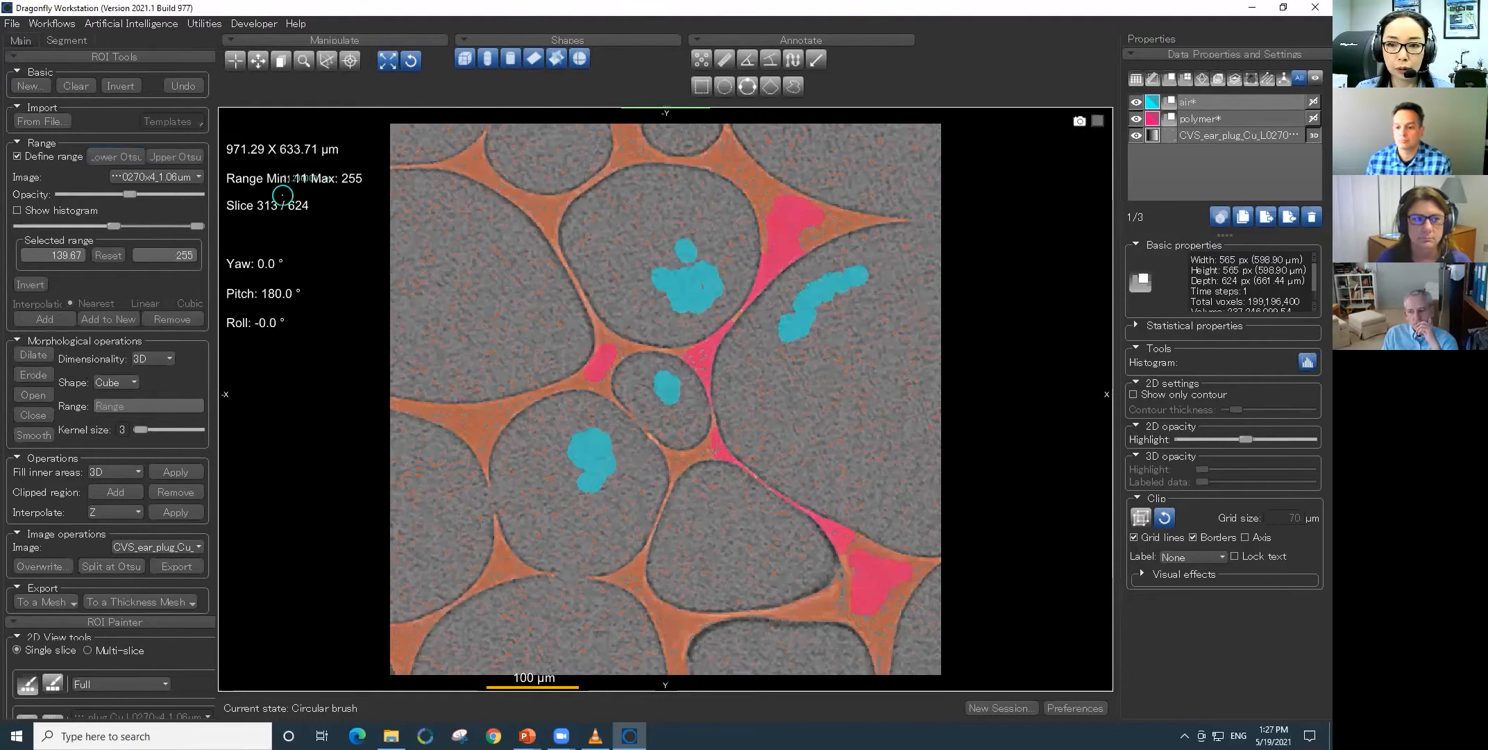
{"action": "mouse_move", "coordinate": [722, 356]}
{"action": "left_mouse_down", "text": "ctrl"}
{"action": "mouse_move", "coordinate": [795, 277]}
{"action": "mouse_move", "coordinate": [753, 353]}
{"action": "mouse_move", "coordinate": [691, 340]}
{"action": "left_mouse_up", "text": "ctrl"}
{"action": "left_click_drag", "start_coordinate": [726, 429], "coordinate": [799, 491], "text": "ctrl"}
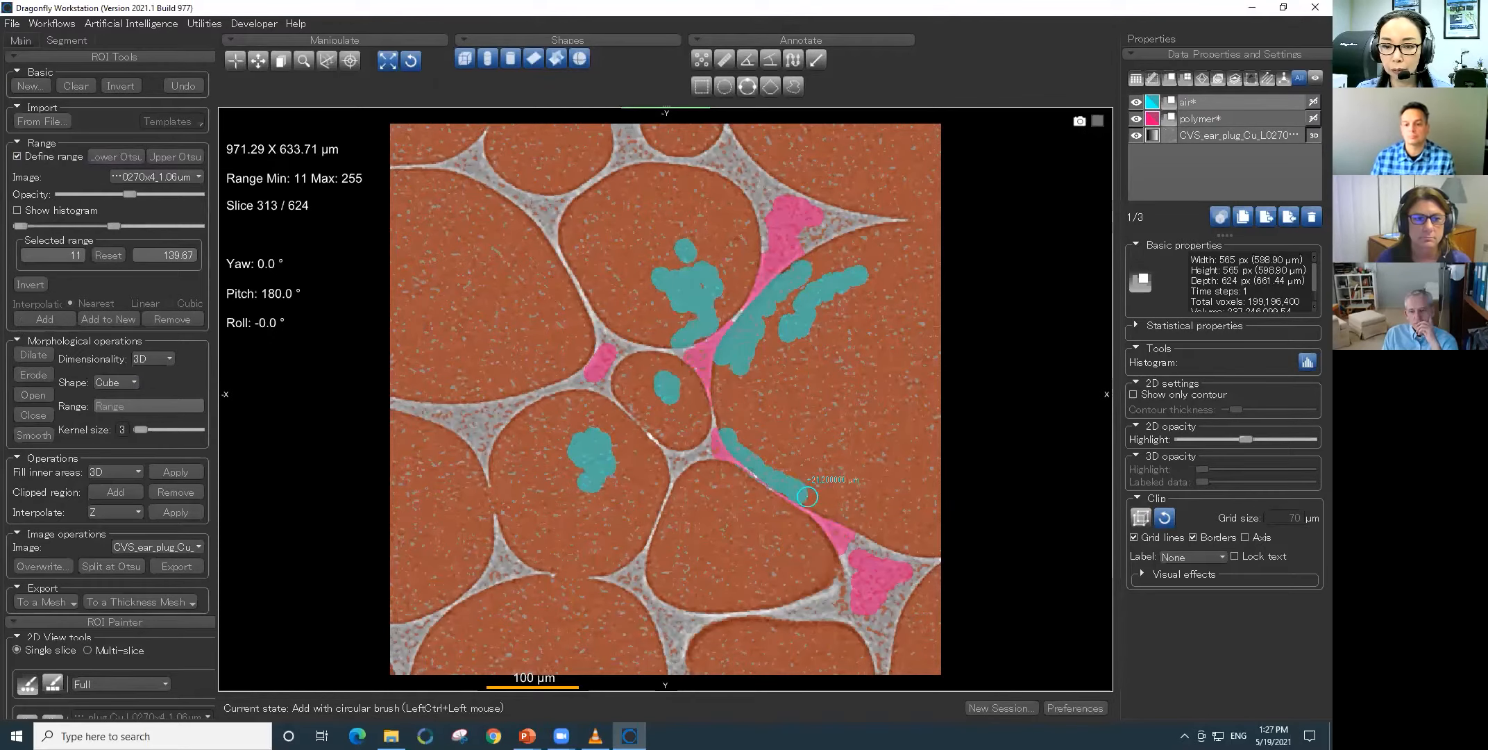
{"action": "left_click", "coordinate": [17, 156]}
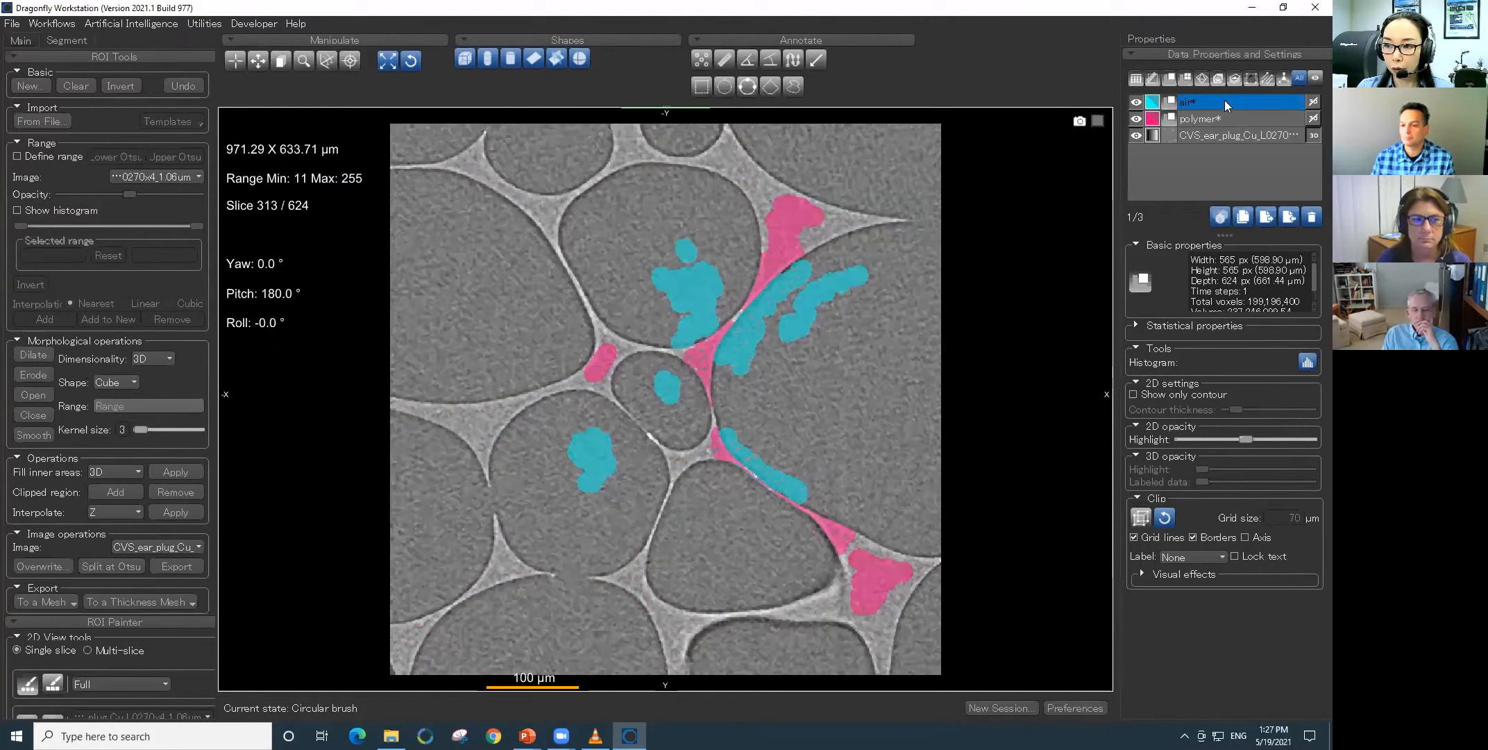
- Create a multi-ROI from the air and polymer ROIs, delete the two source ROIs and show the multi-ROI
{"action": "left_click", "coordinate": [1231, 117]}
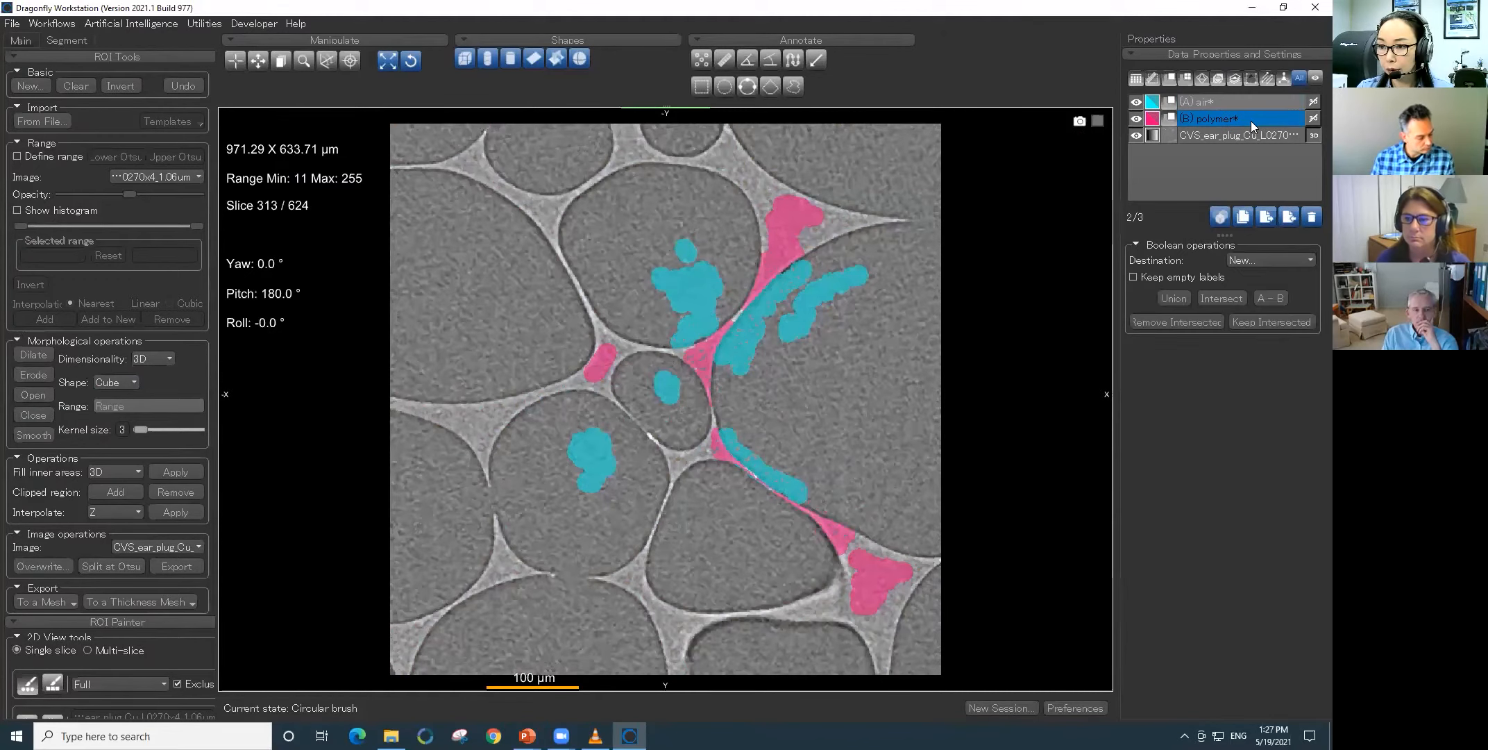
{"action": "right_click", "coordinate": [1259, 117]}
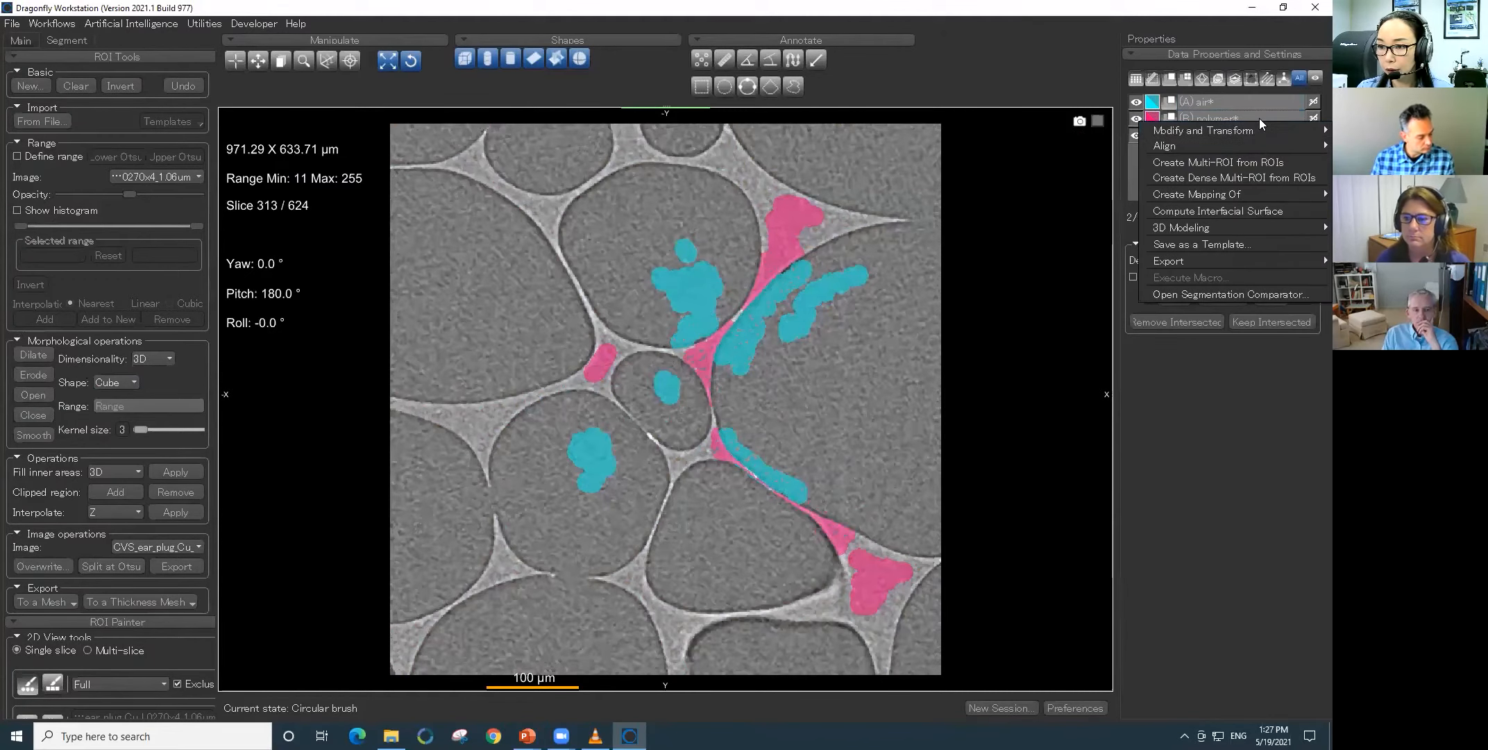
{"action": "left_click", "coordinate": [1259, 162]}
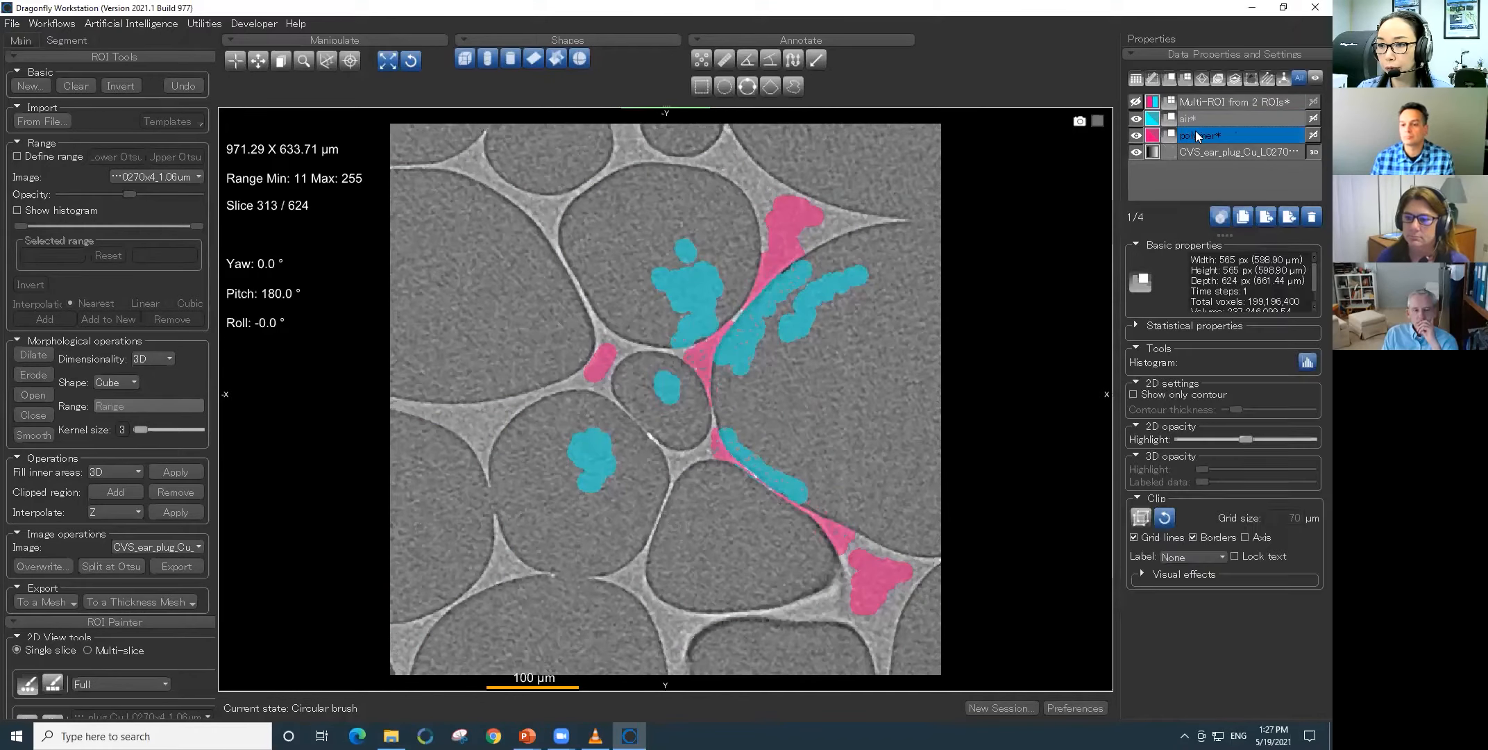
{"action": "left_click", "coordinate": [1311, 218]}
{"action": "left_click", "coordinate": [1136, 102]}
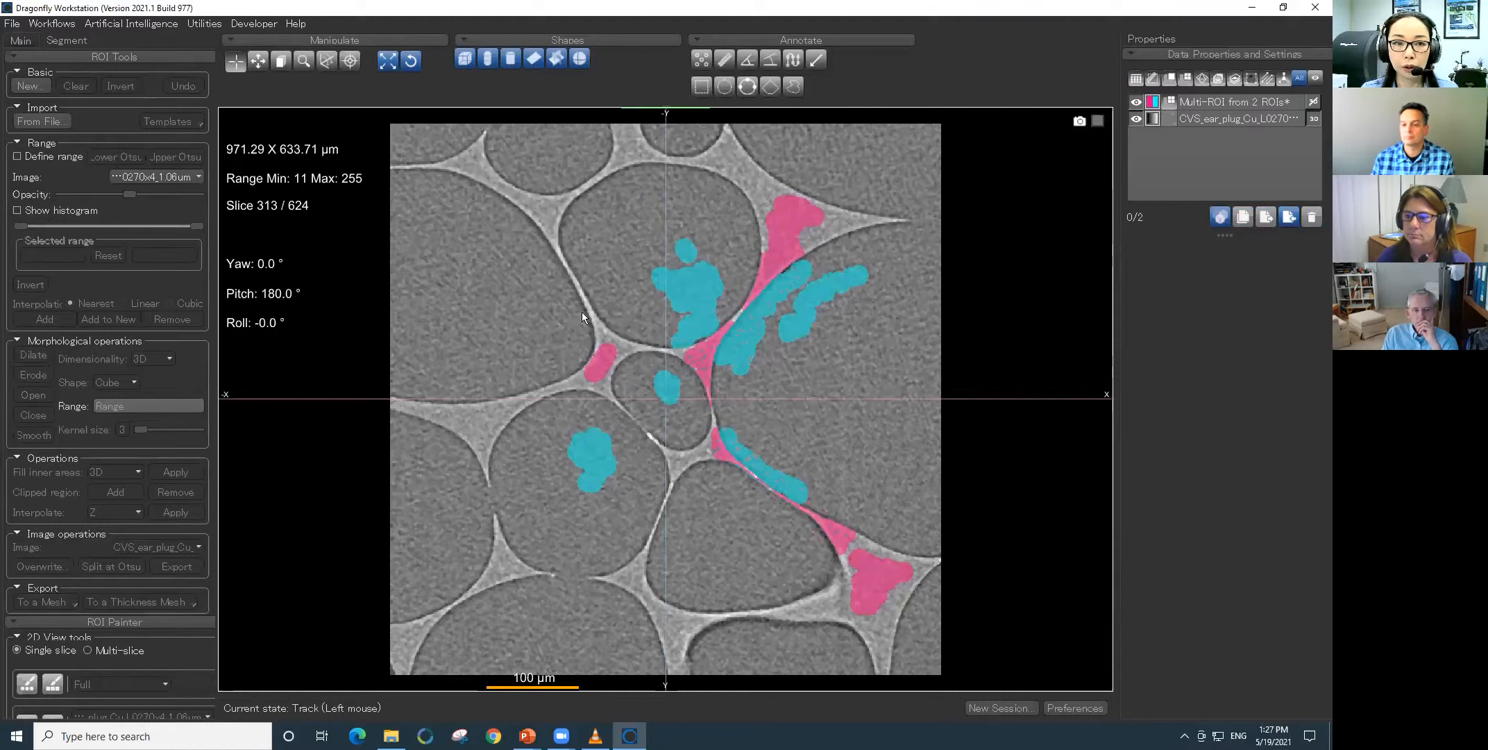
- Create a new machine learning segmentation model and name it foam
{"action": "left_click", "coordinate": [109, 25]}
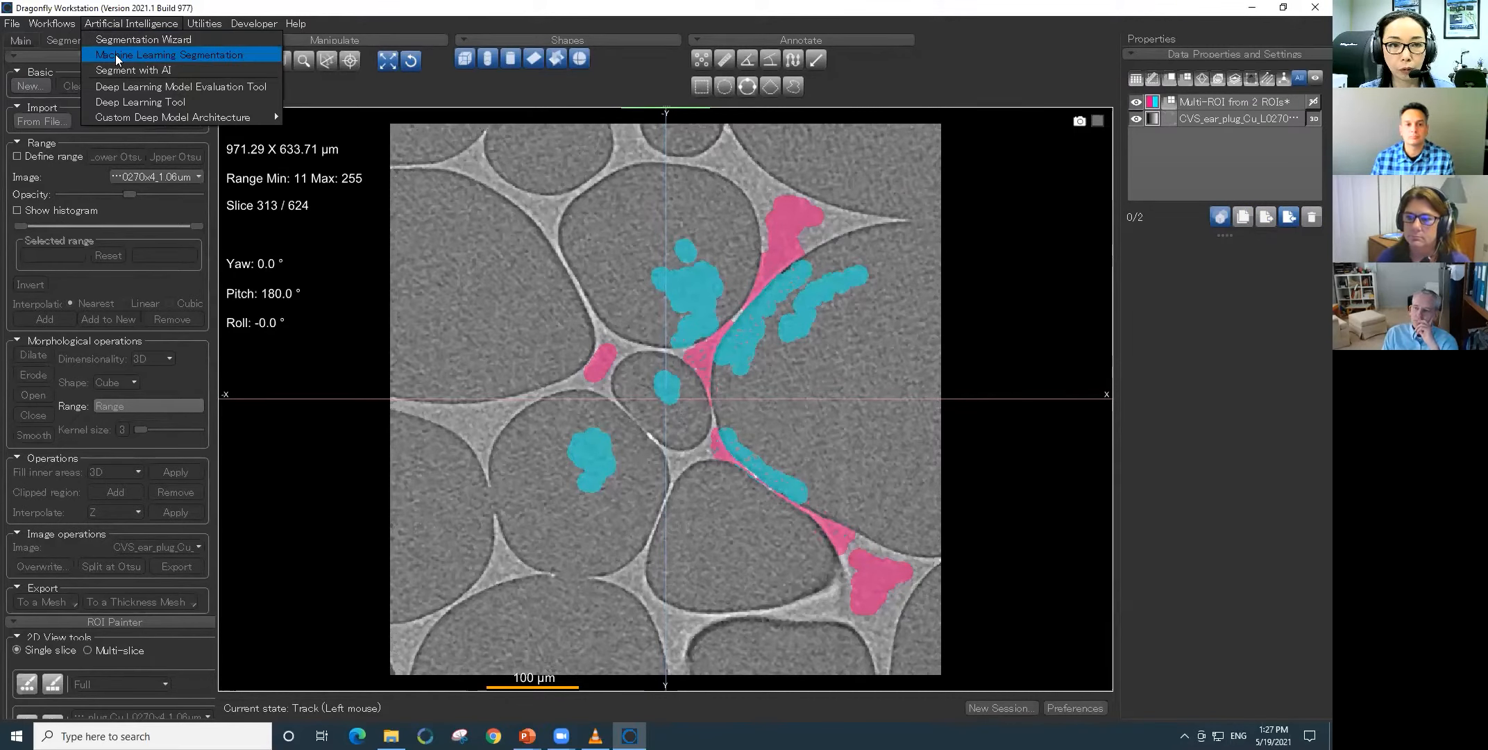
{"action": "left_click", "coordinate": [115, 55]}
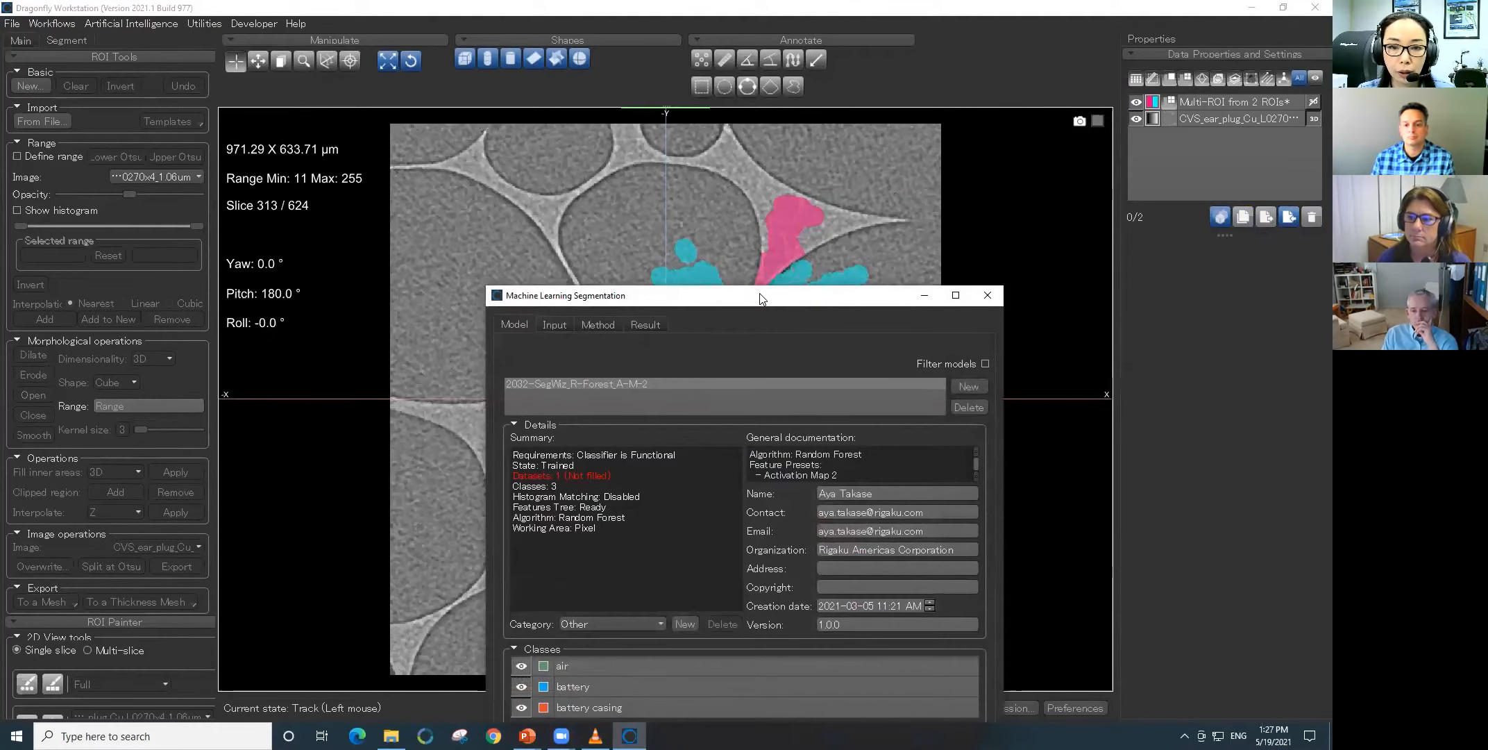
{"action": "left_click_drag", "start_coordinate": [761, 299], "coordinate": [275, 206]}
{"action": "left_click", "coordinate": [482, 294]}
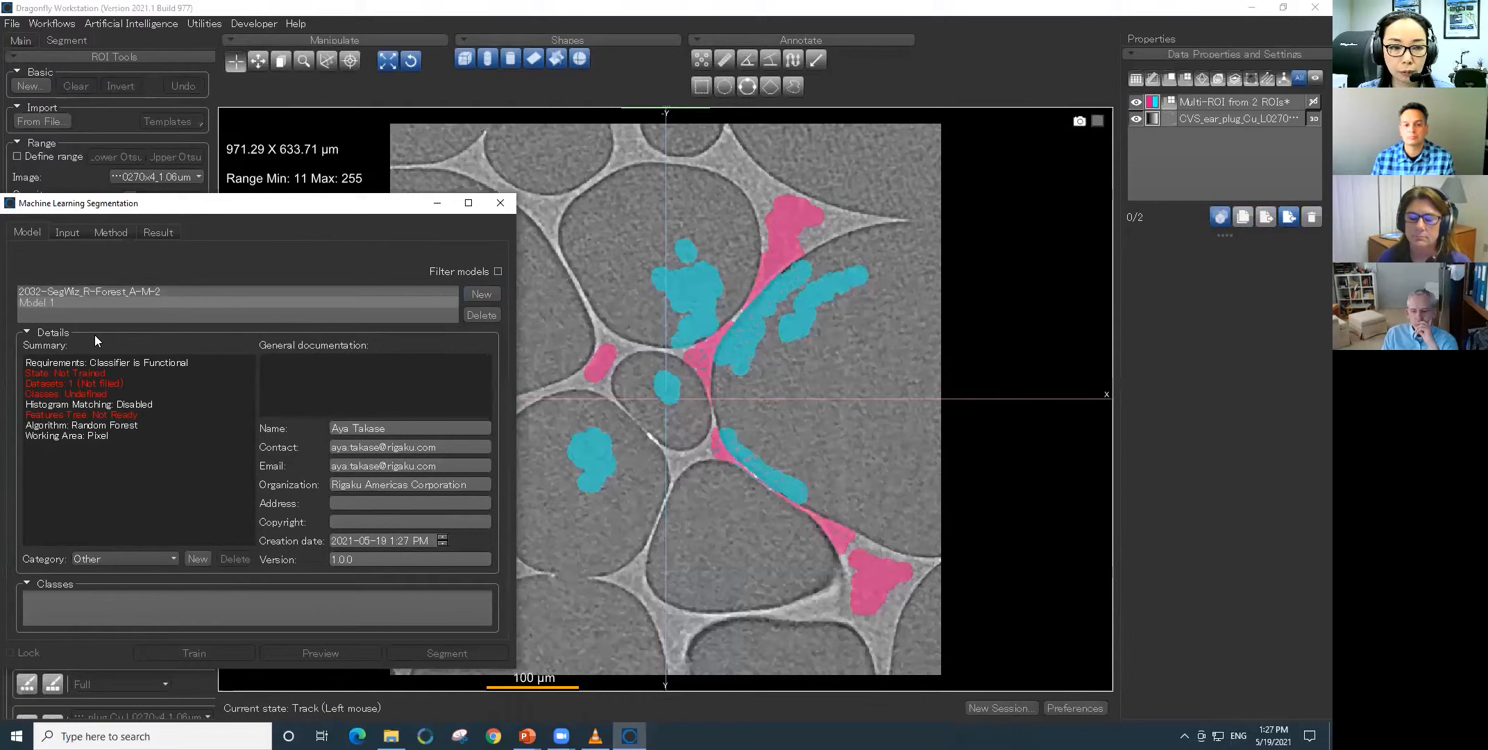
{"action": "double_click", "coordinate": [41, 303]}
{"action": "type", "text": "f"}
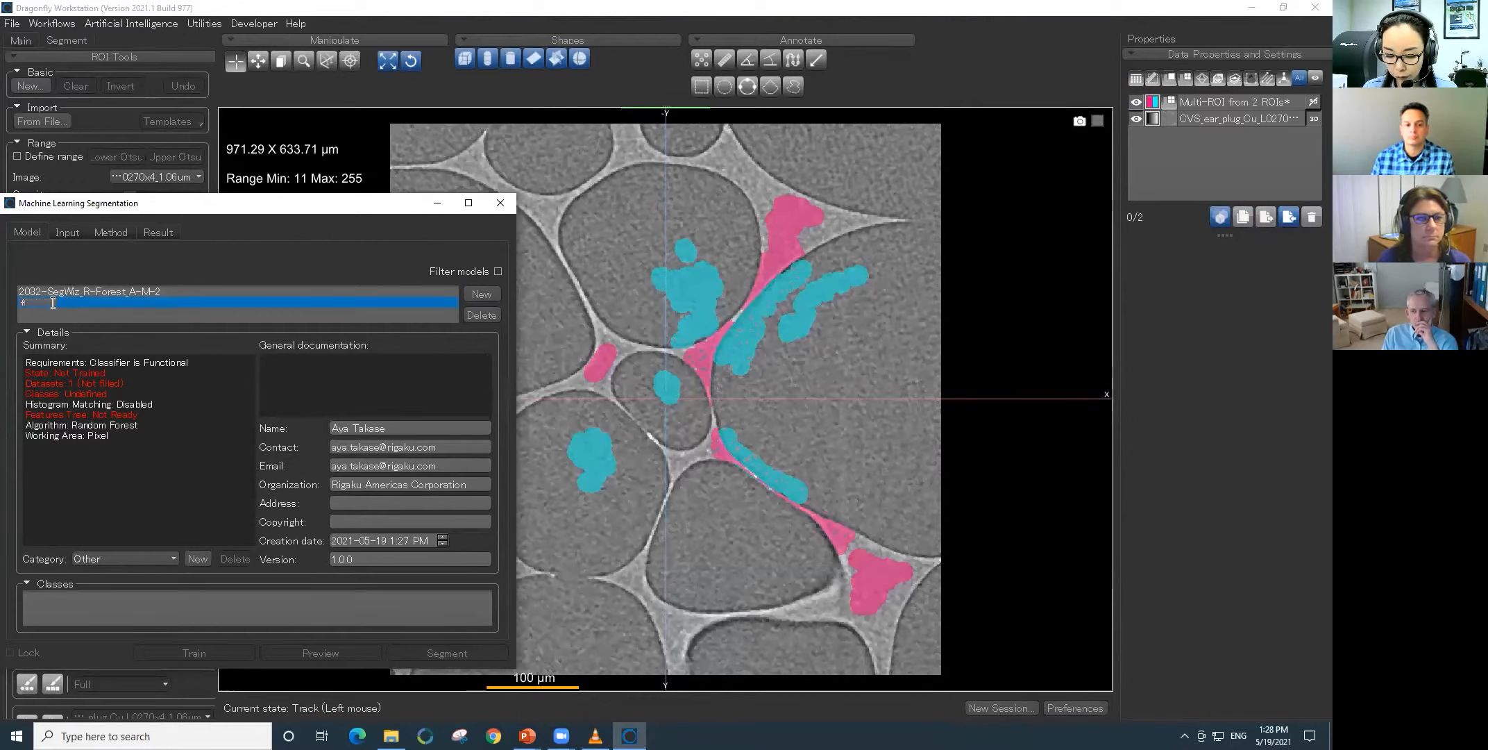
{"action": "type", "text": "oam"}
{"action": "key", "text": "Return"}
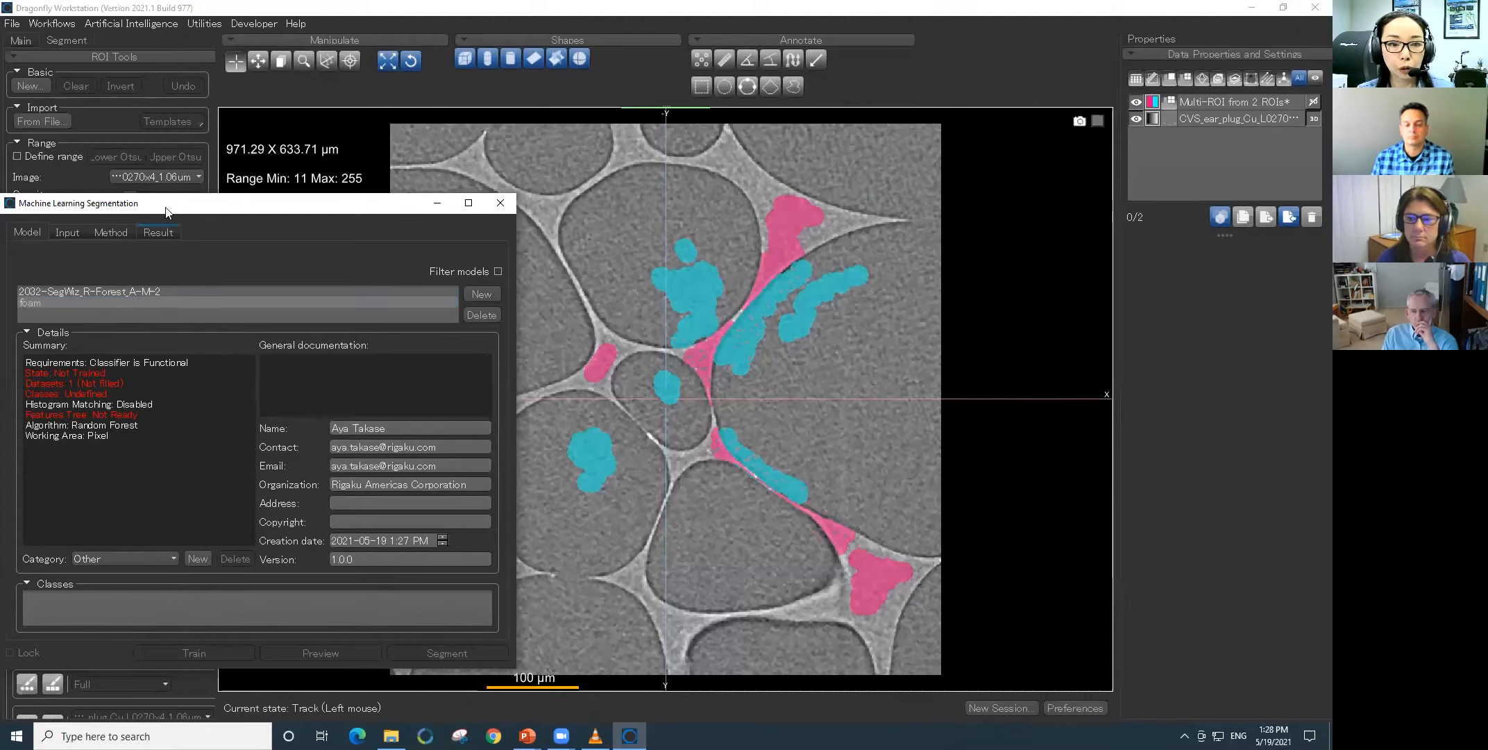
{"action": "left_click_drag", "start_coordinate": [179, 209], "coordinate": [196, 202]}
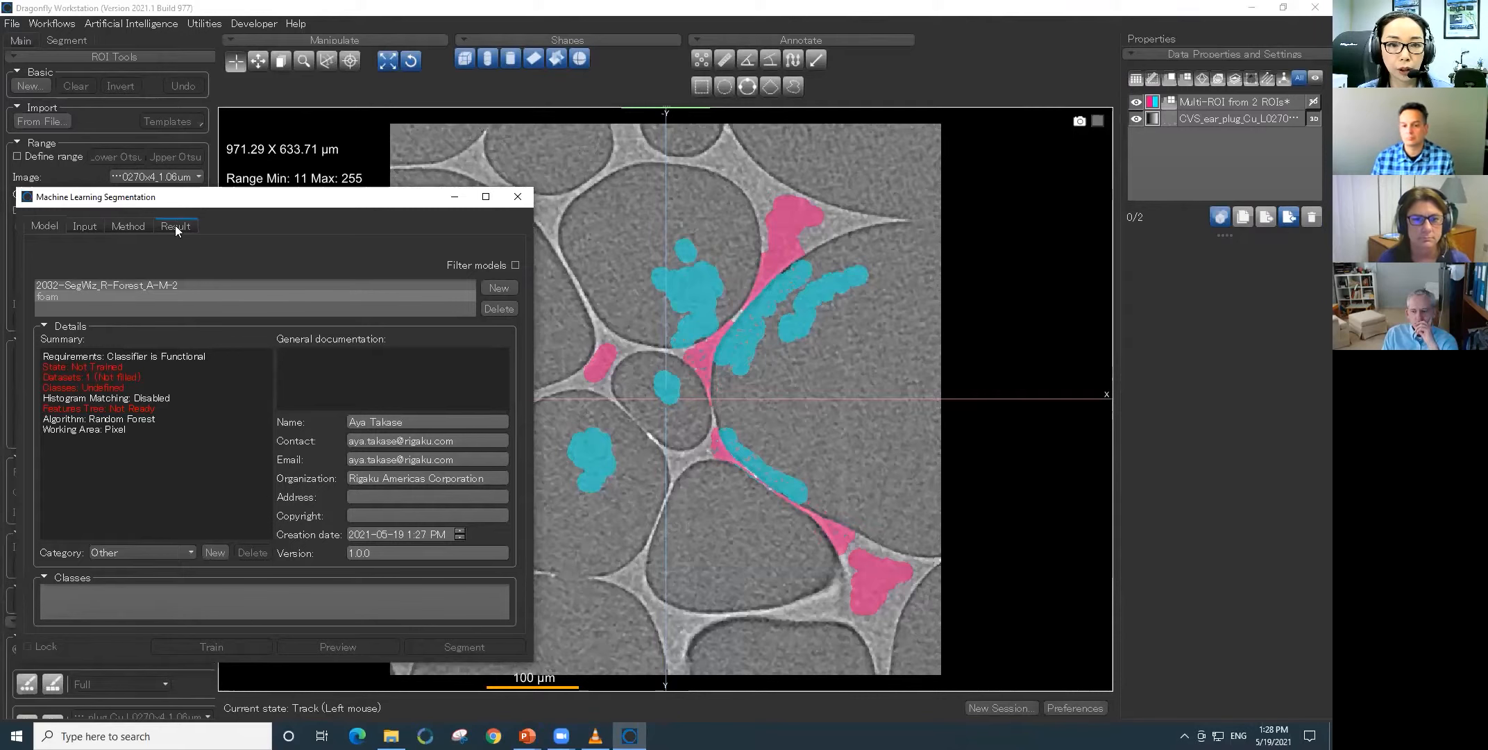
{"action": "left_click", "coordinate": [167, 285]}
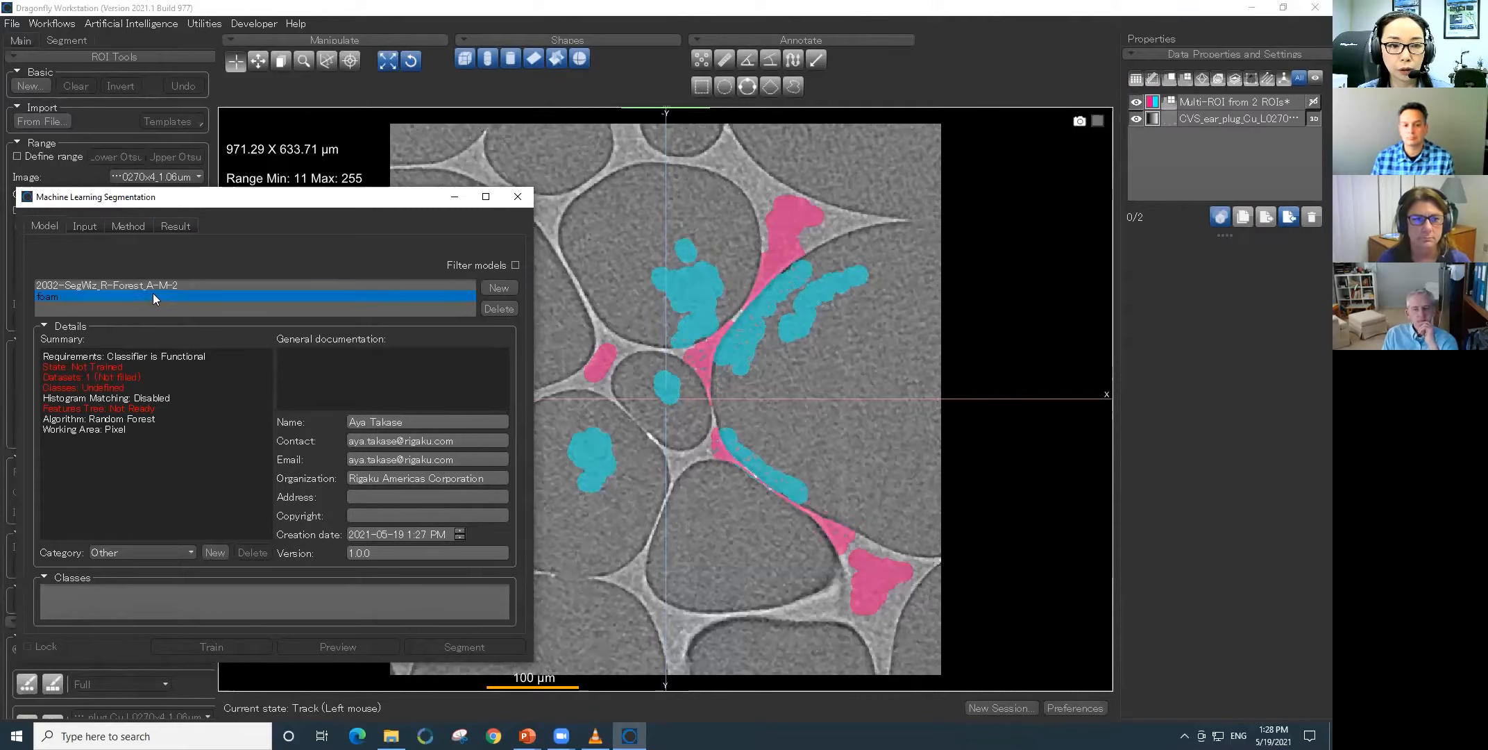
- Set the foam model's input to CVS_ear_plug_Cu_L0270x4_1.06um with Multi-ROI from 2 ROIs as output, and check the polymer and air labels
{"action": "left_click", "coordinate": [86, 225]}
{"action": "left_click", "coordinate": [121, 261]}
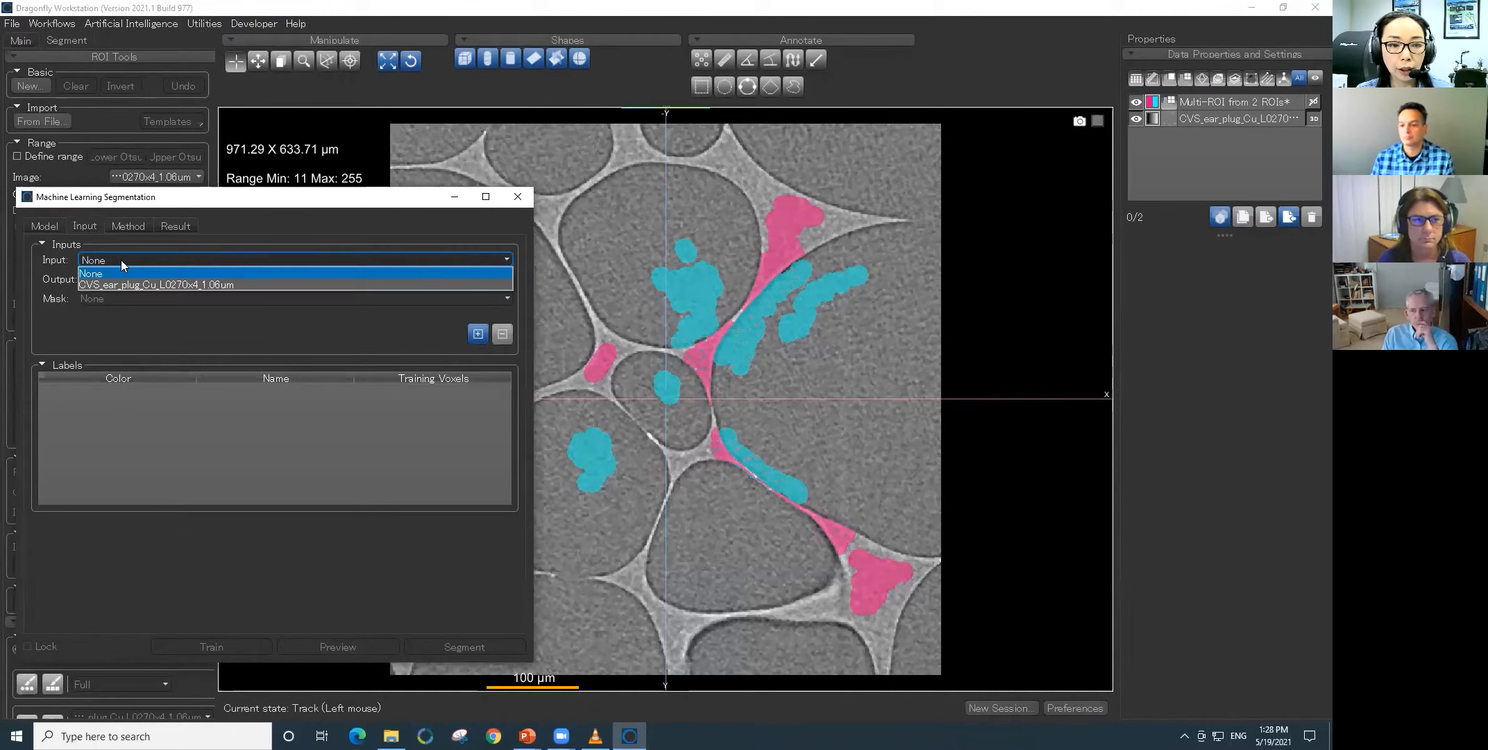
{"action": "left_click", "coordinate": [138, 282]}
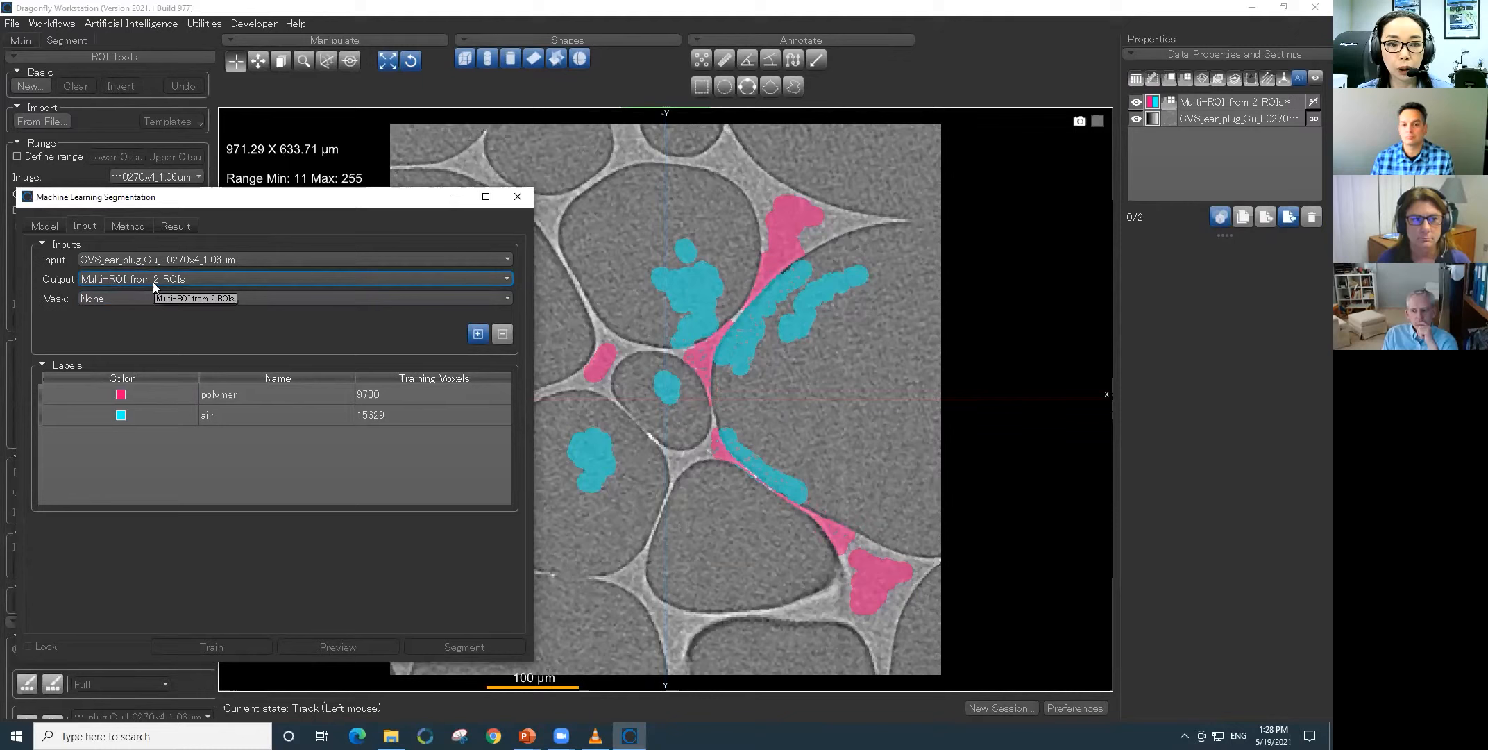
{"action": "left_click", "coordinate": [252, 394]}
{"action": "left_click", "coordinate": [256, 409]}
{"action": "left_click", "coordinate": [263, 391]}
{"action": "left_click", "coordinate": [267, 415]}
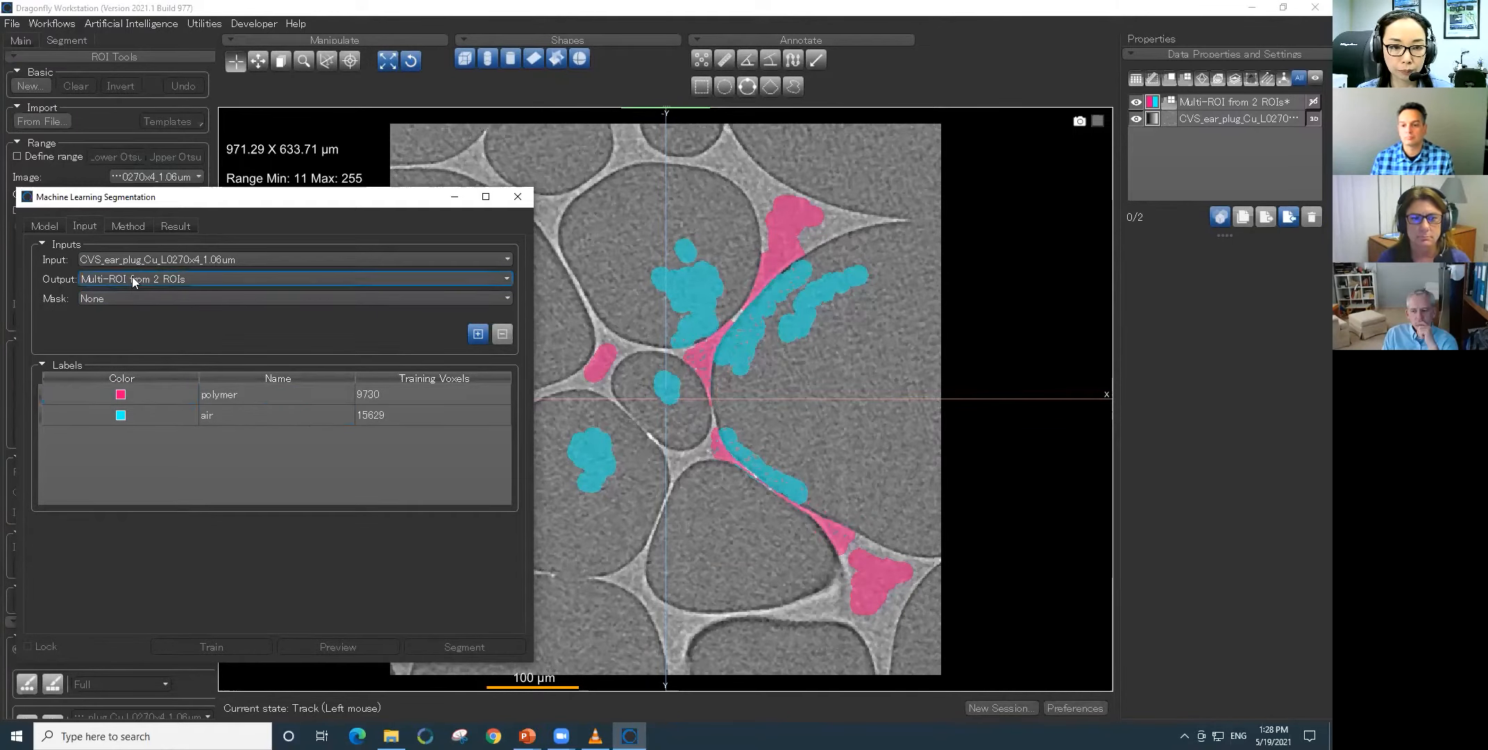
- Add the Self Intensity feature to Dataset 1 in the model's method settings
{"action": "left_click", "coordinate": [135, 224]}
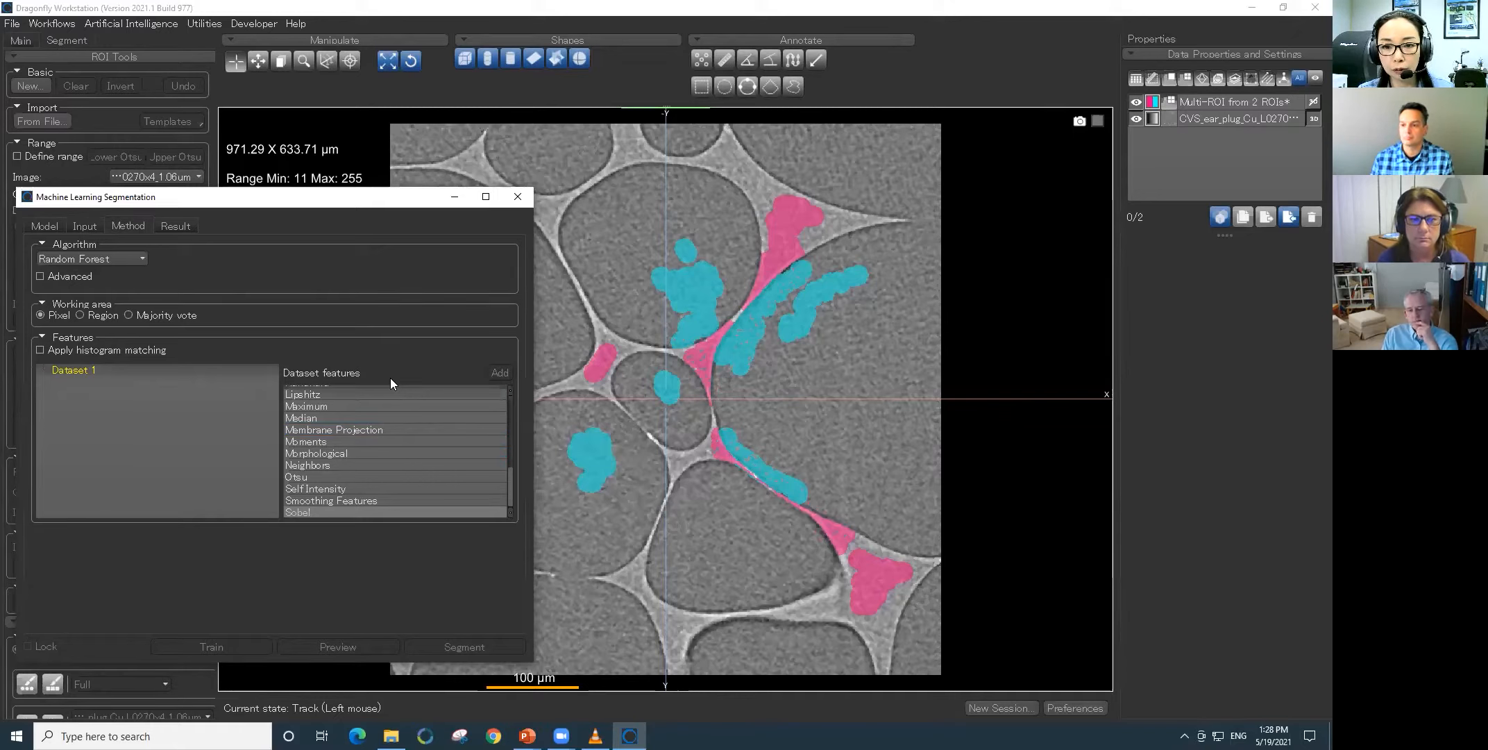
{"action": "left_click", "coordinate": [381, 489]}
{"action": "right_click", "coordinate": [375, 488]}
{"action": "mouse_move", "coordinate": [401, 494]}
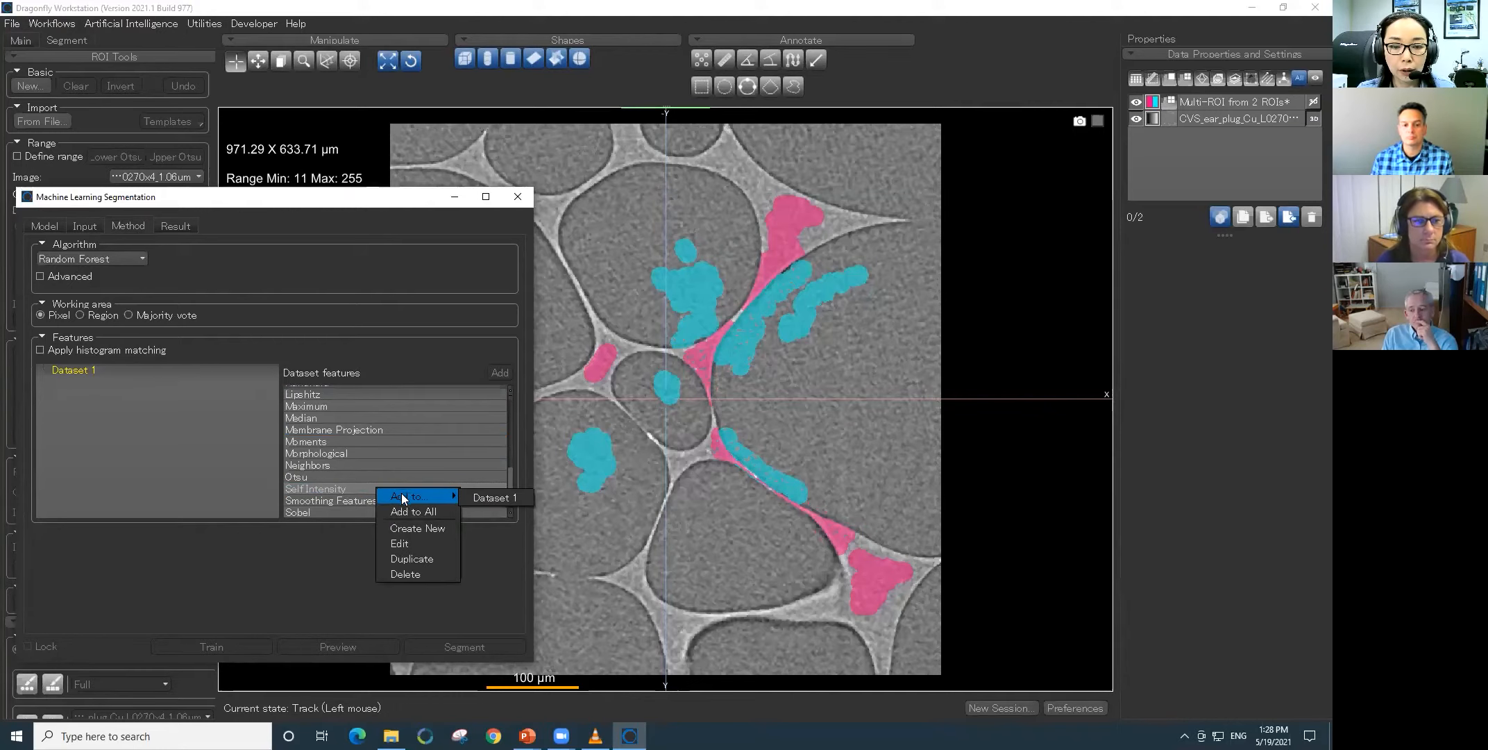
{"action": "left_click", "coordinate": [488, 497]}
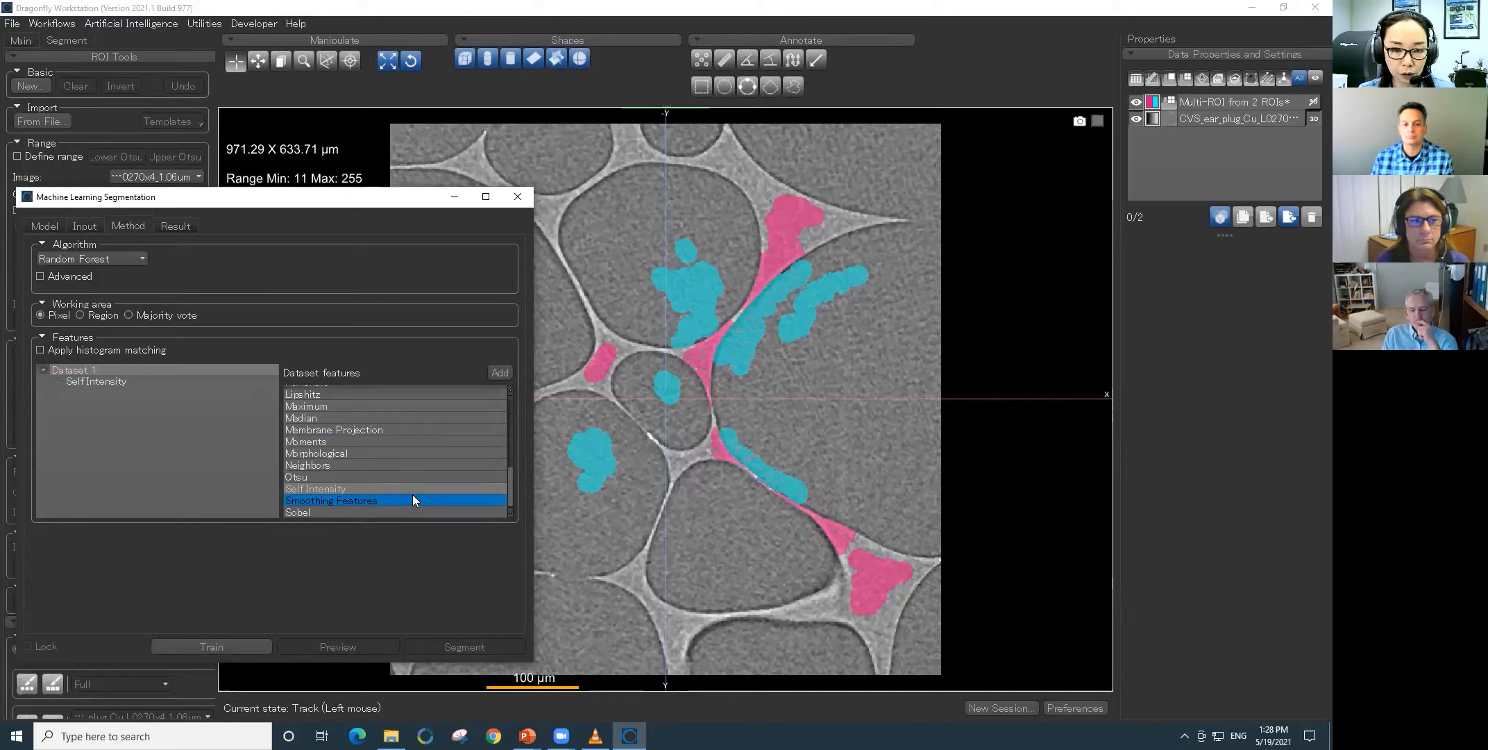
- Add the Morphological and Median features to Dataset 1
{"action": "scroll", "coordinate": [406, 492], "scroll_direction": "up", "scroll_amount": 1}
{"action": "left_click", "coordinate": [357, 485]}
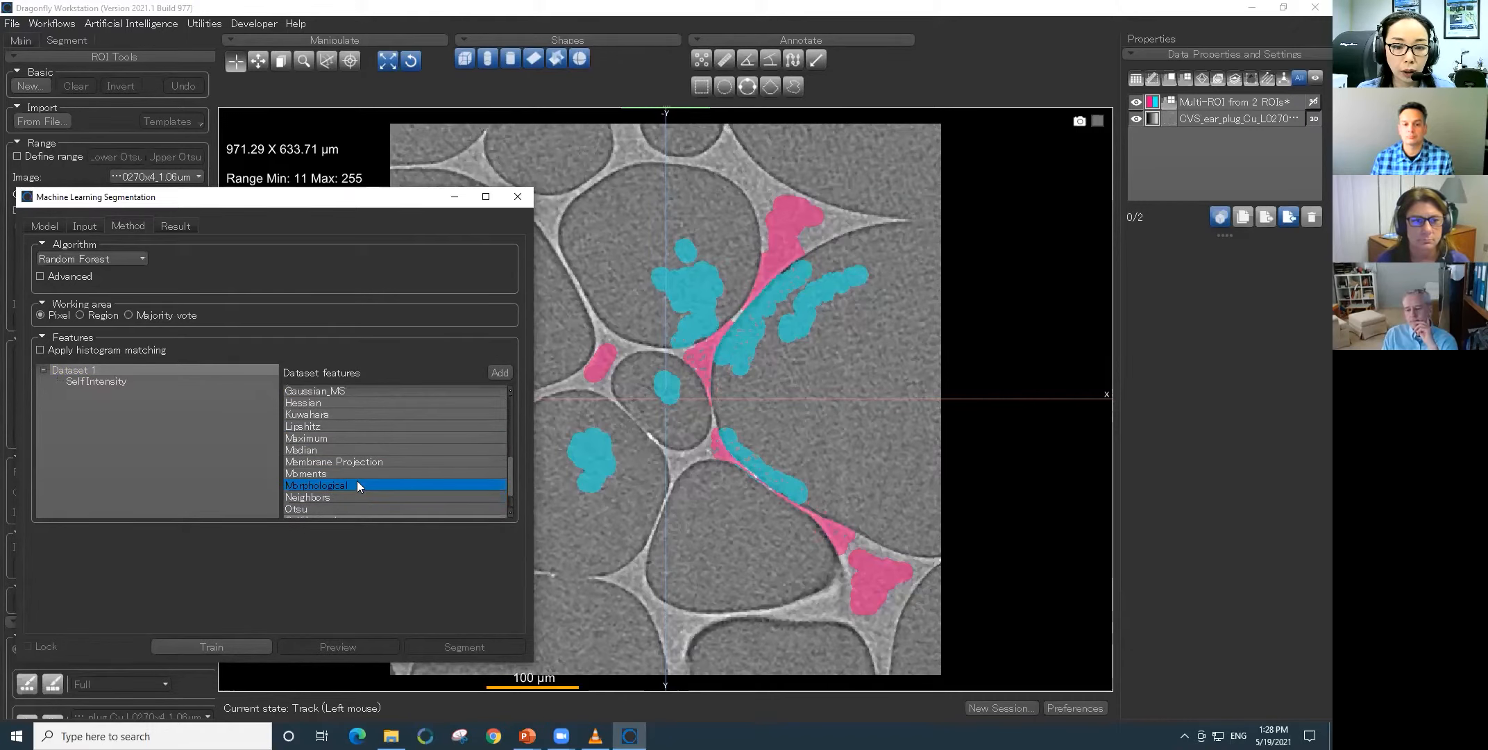
{"action": "right_click", "coordinate": [357, 485]}
{"action": "mouse_move", "coordinate": [413, 489]}
{"action": "left_click", "coordinate": [460, 490]}
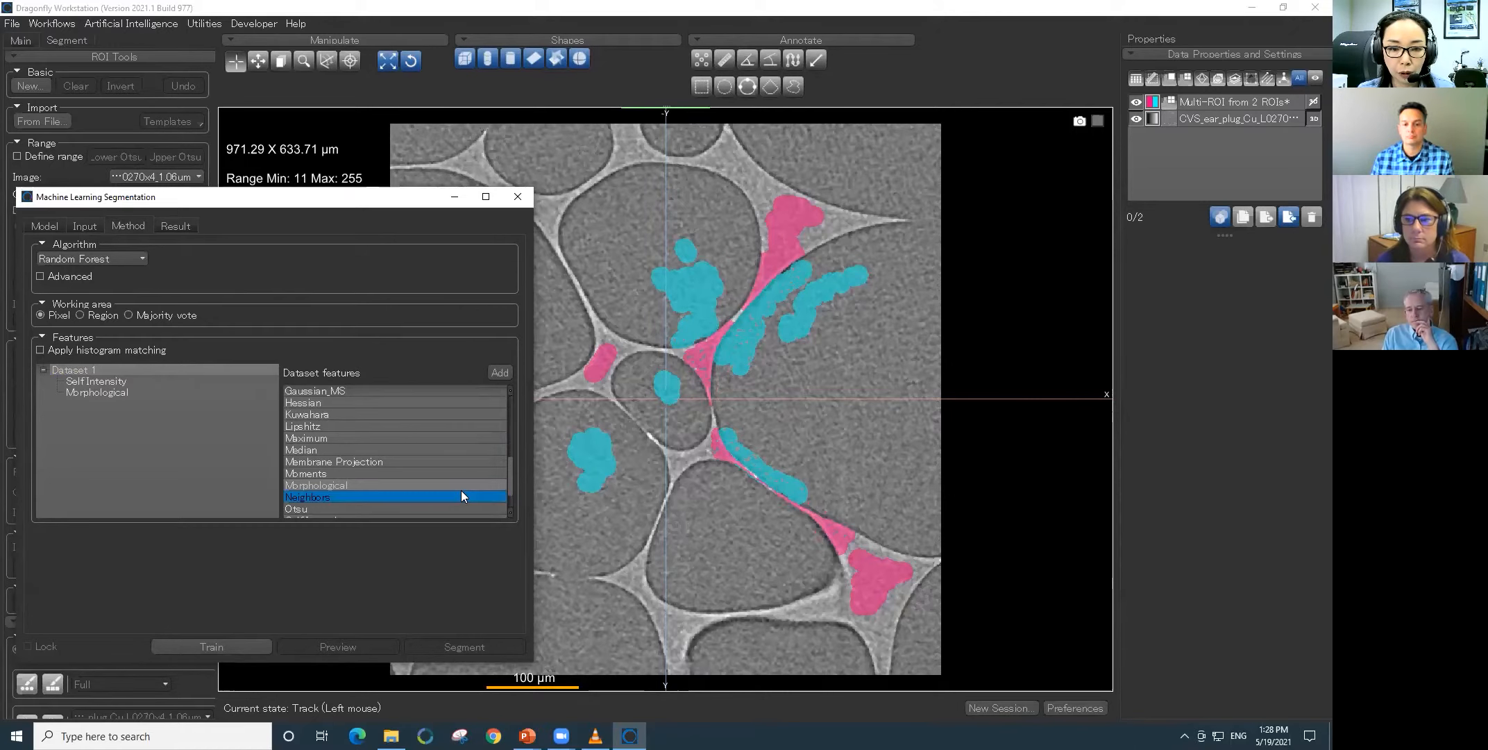
{"action": "right_click", "coordinate": [321, 451]}
{"action": "mouse_move", "coordinate": [335, 463]}
{"action": "left_click", "coordinate": [434, 462]}
- Preview the Median feature's filter on the current slice, examine the smoothed image and close the preview
{"action": "left_click", "coordinate": [115, 392]}
{"action": "left_click", "coordinate": [102, 402]}
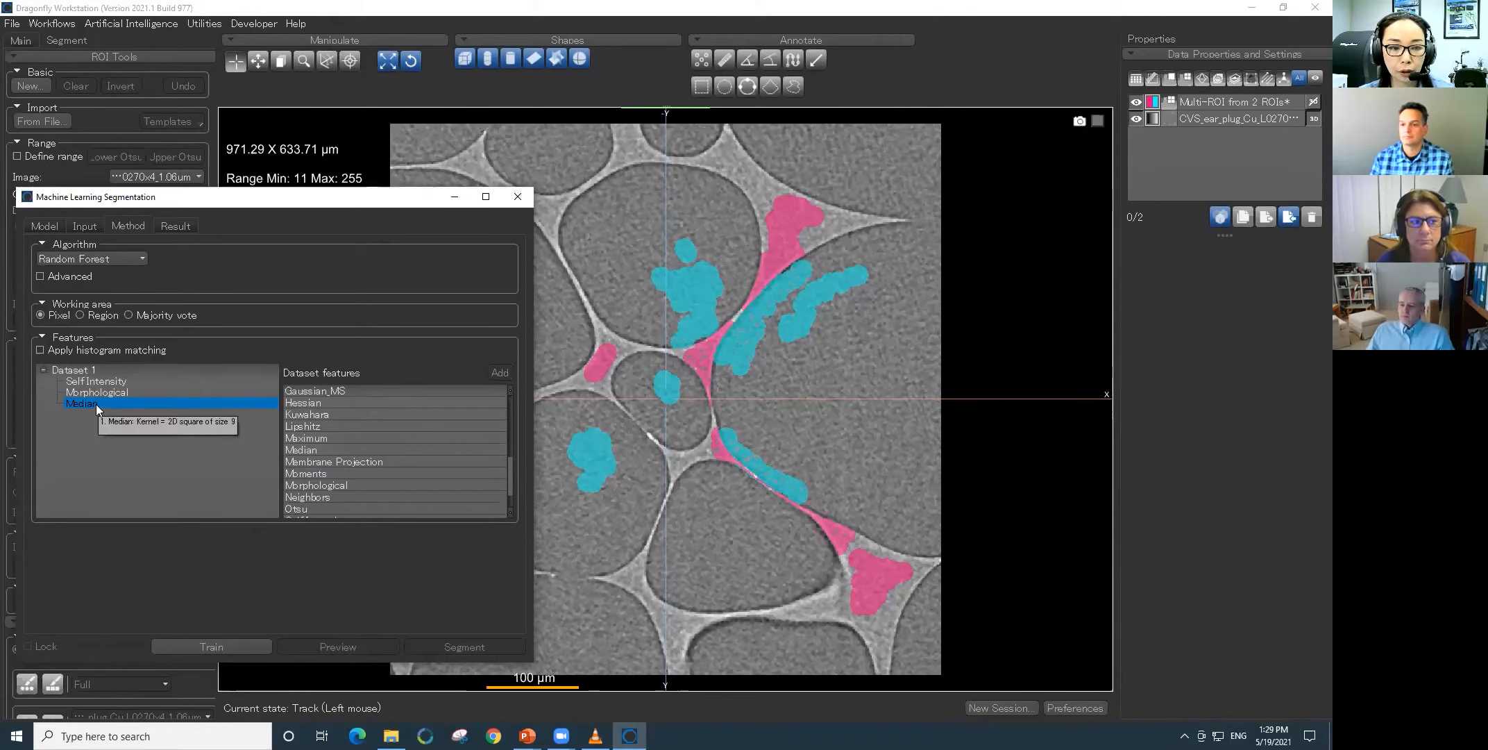
{"action": "right_click", "coordinate": [95, 403]}
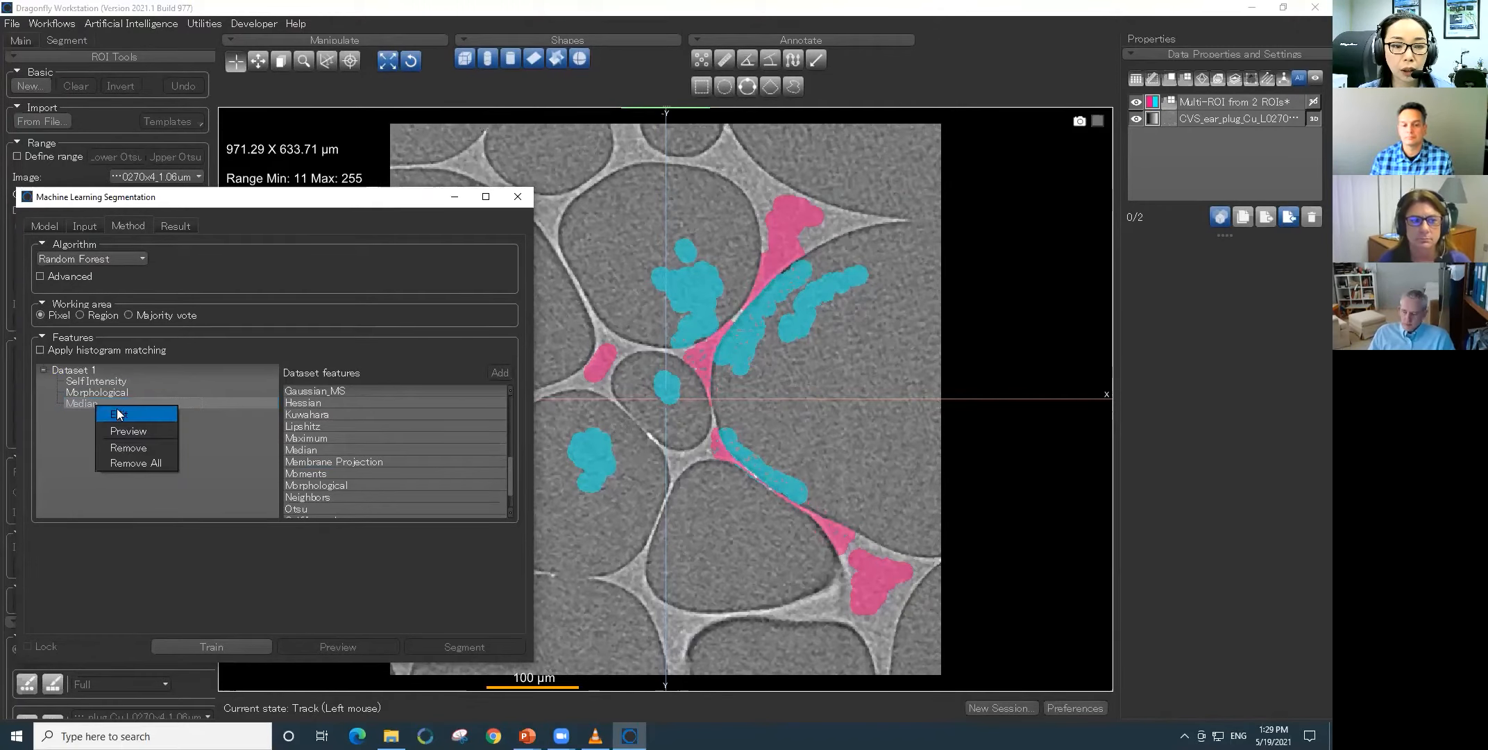
{"action": "left_click", "coordinate": [131, 431]}
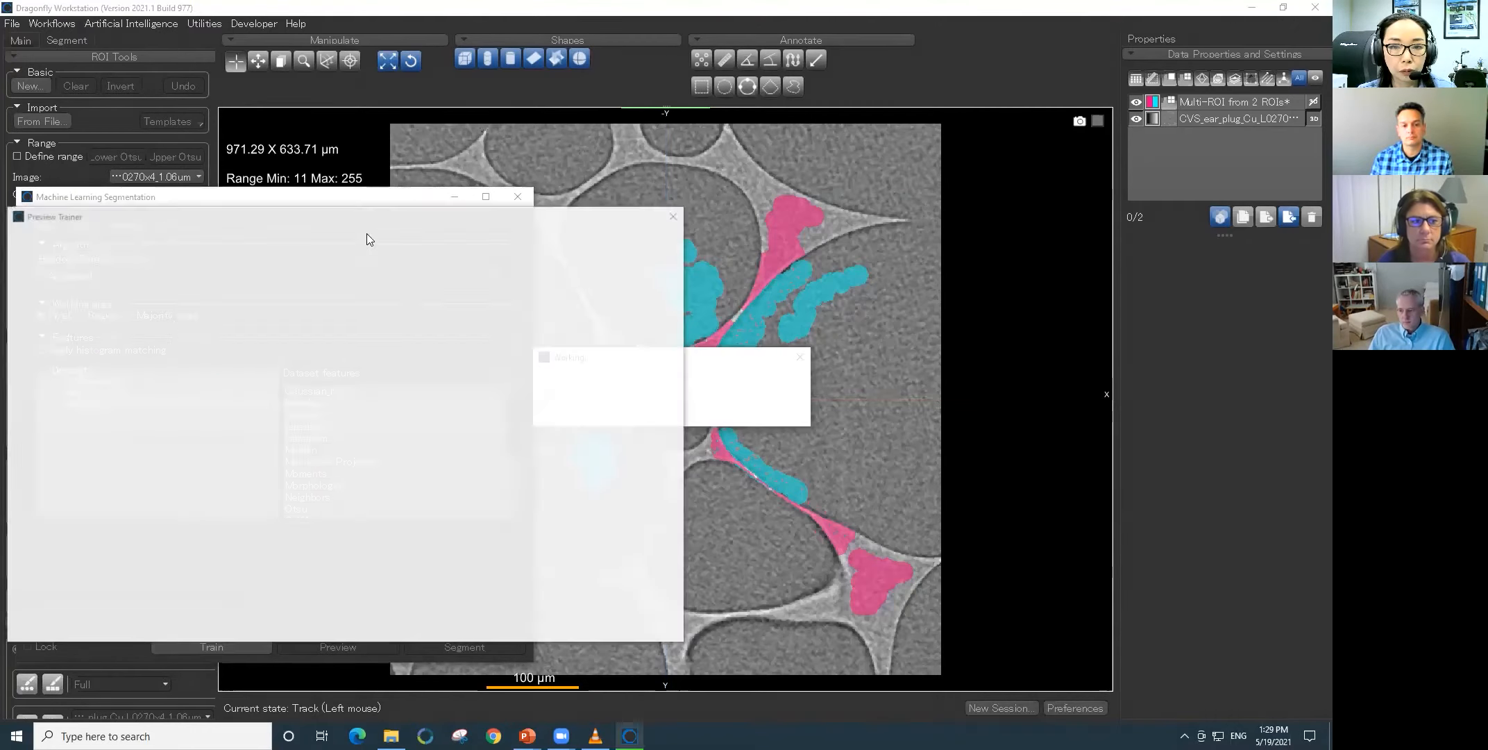
{"action": "left_click_drag", "start_coordinate": [456, 219], "coordinate": [278, 233]}
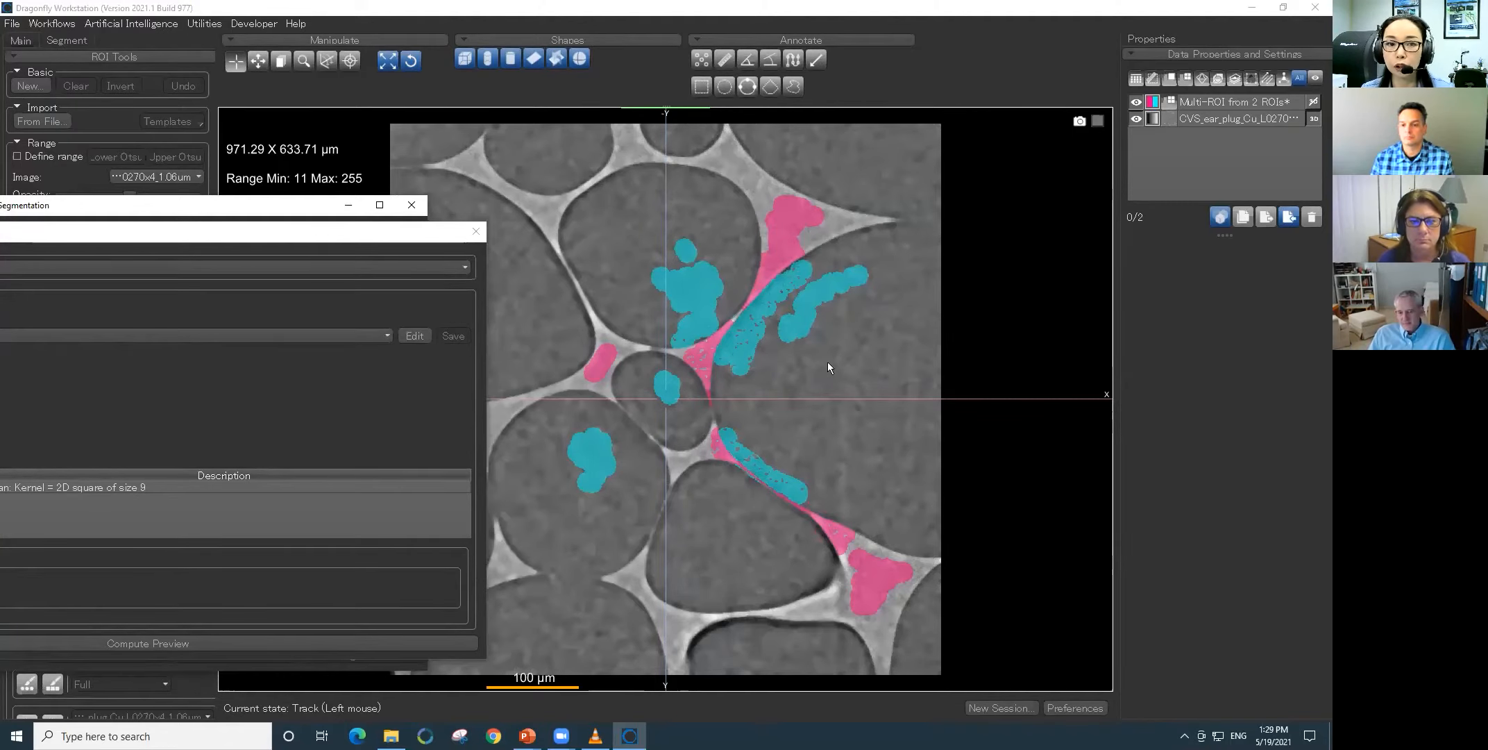
{"action": "left_click", "coordinate": [477, 239]}
{"action": "left_click_drag", "start_coordinate": [372, 236], "coordinate": [660, 169]}
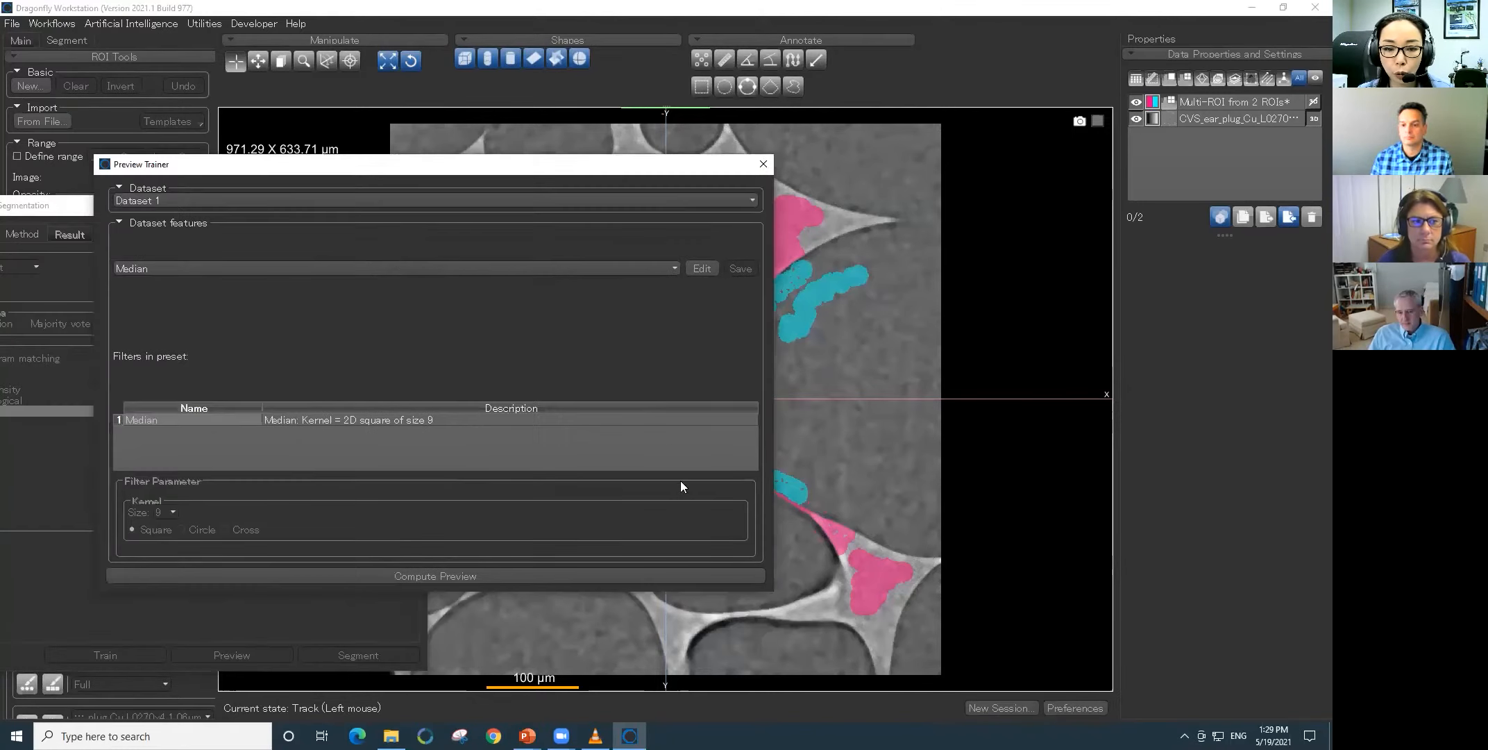
{"action": "left_click", "coordinate": [764, 164]}
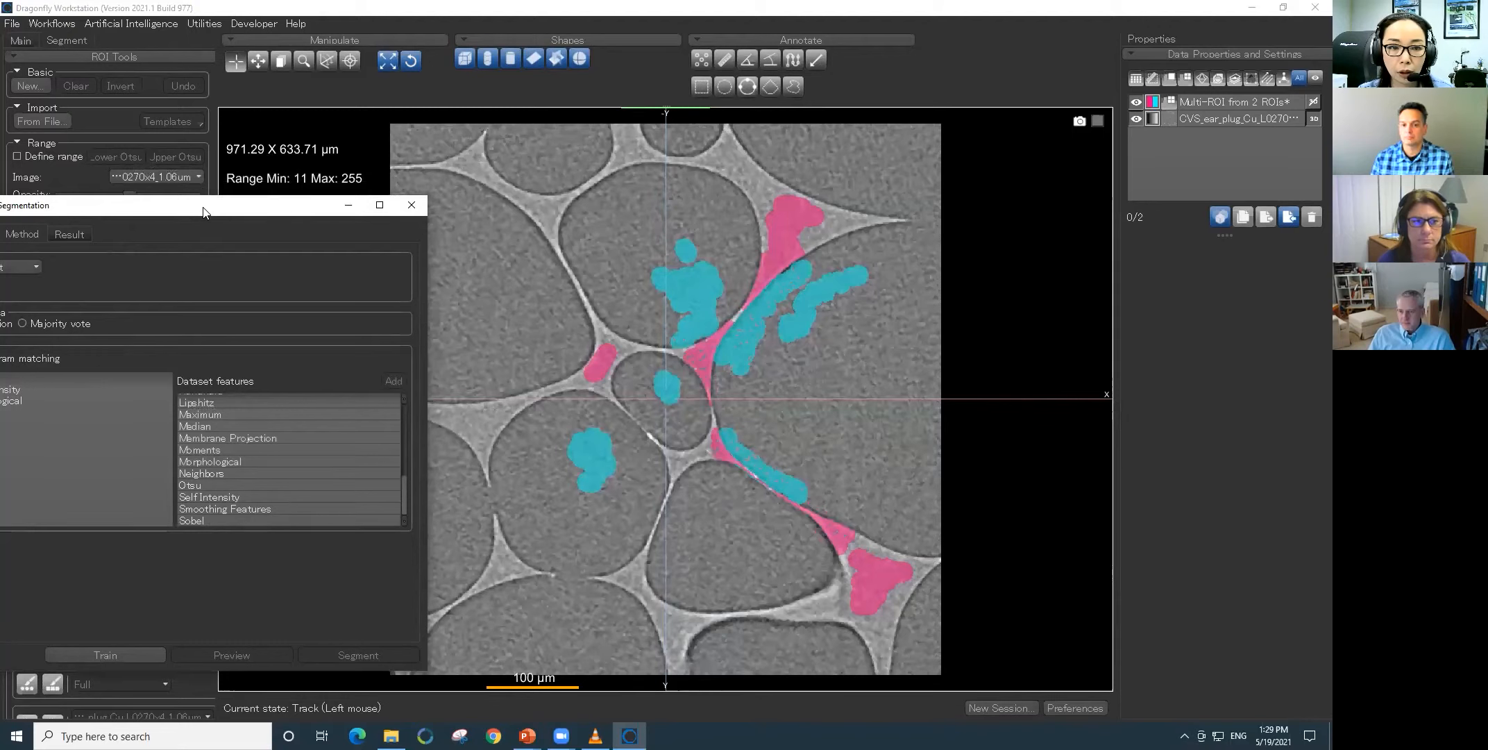
- Start training the foam model with the three features added to Dataset 1
{"action": "left_click_drag", "start_coordinate": [204, 208], "coordinate": [325, 134]}
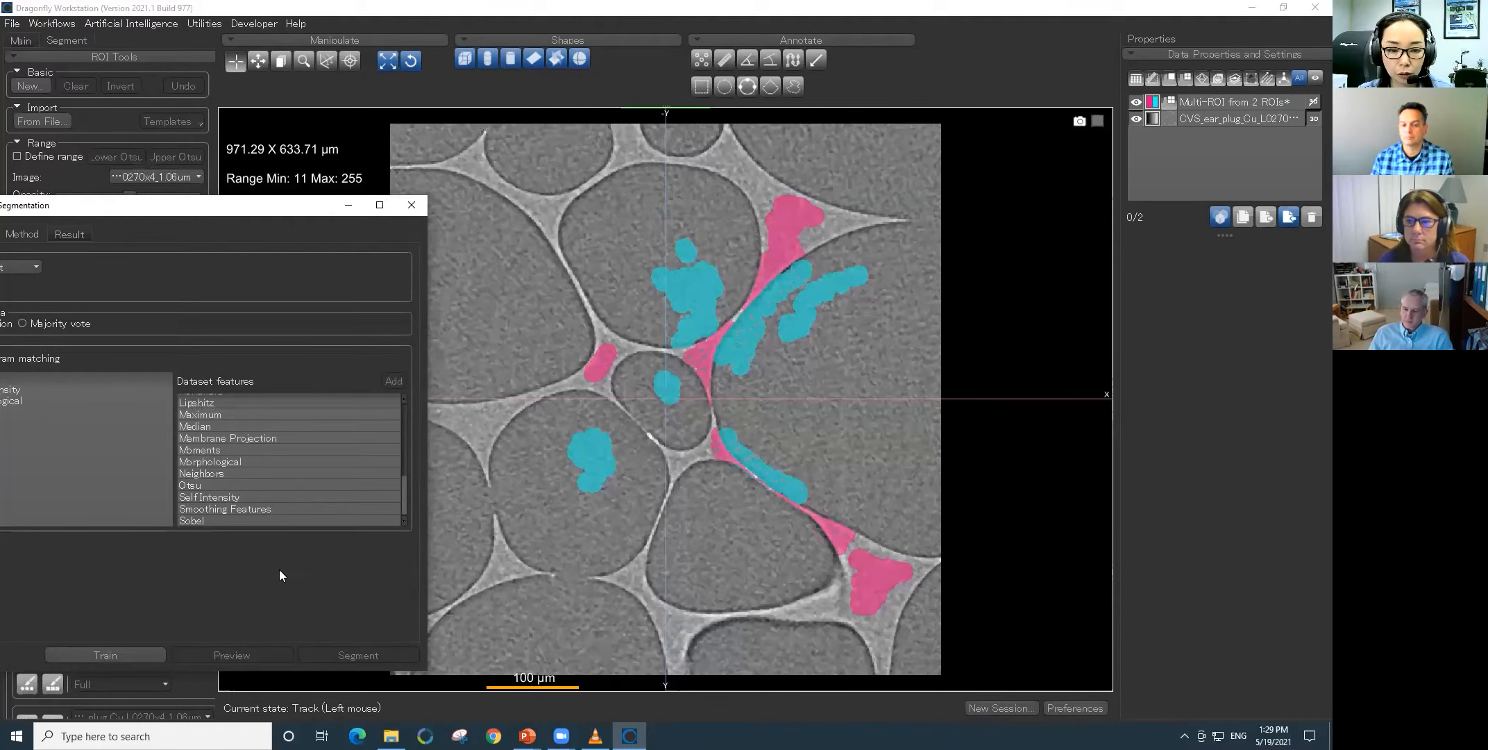
{"action": "left_click", "coordinate": [249, 582]}
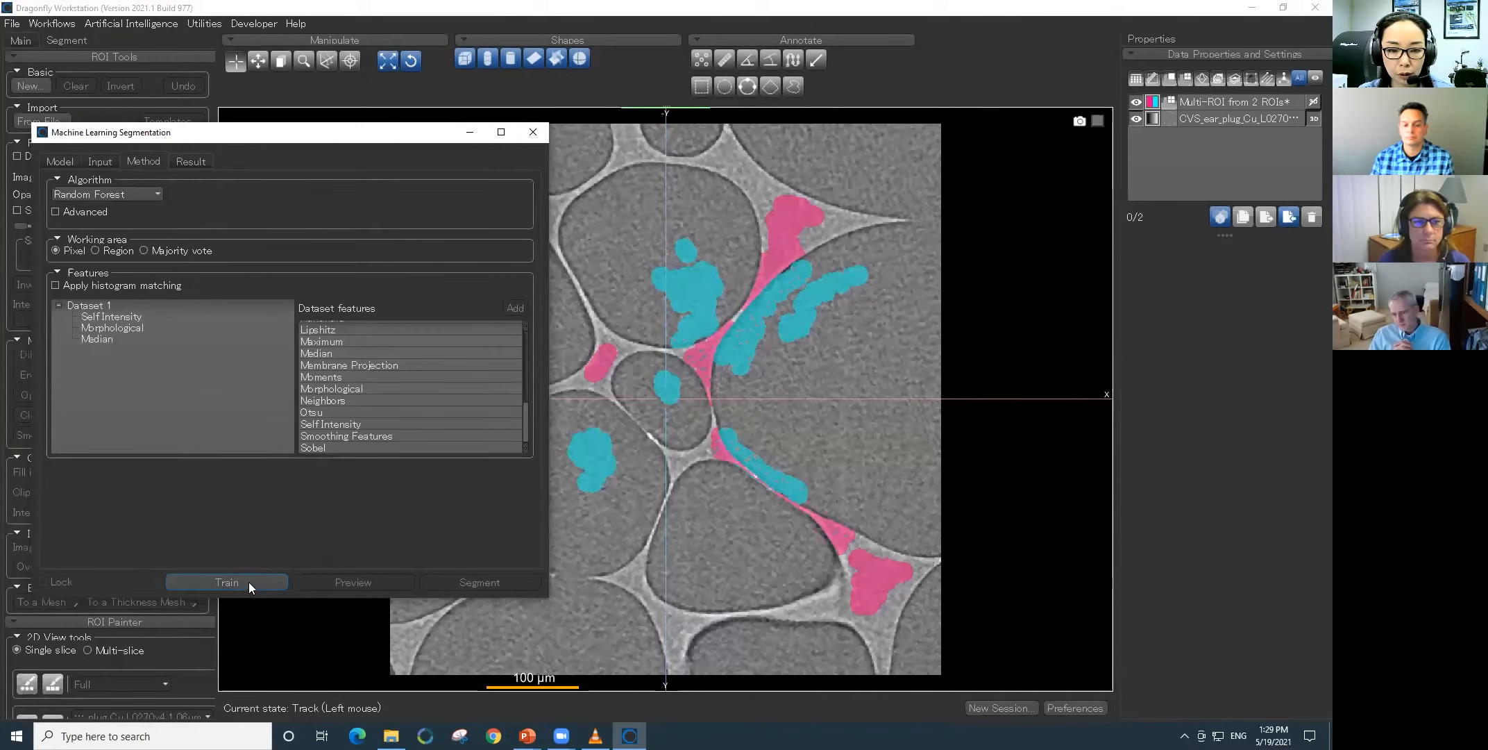
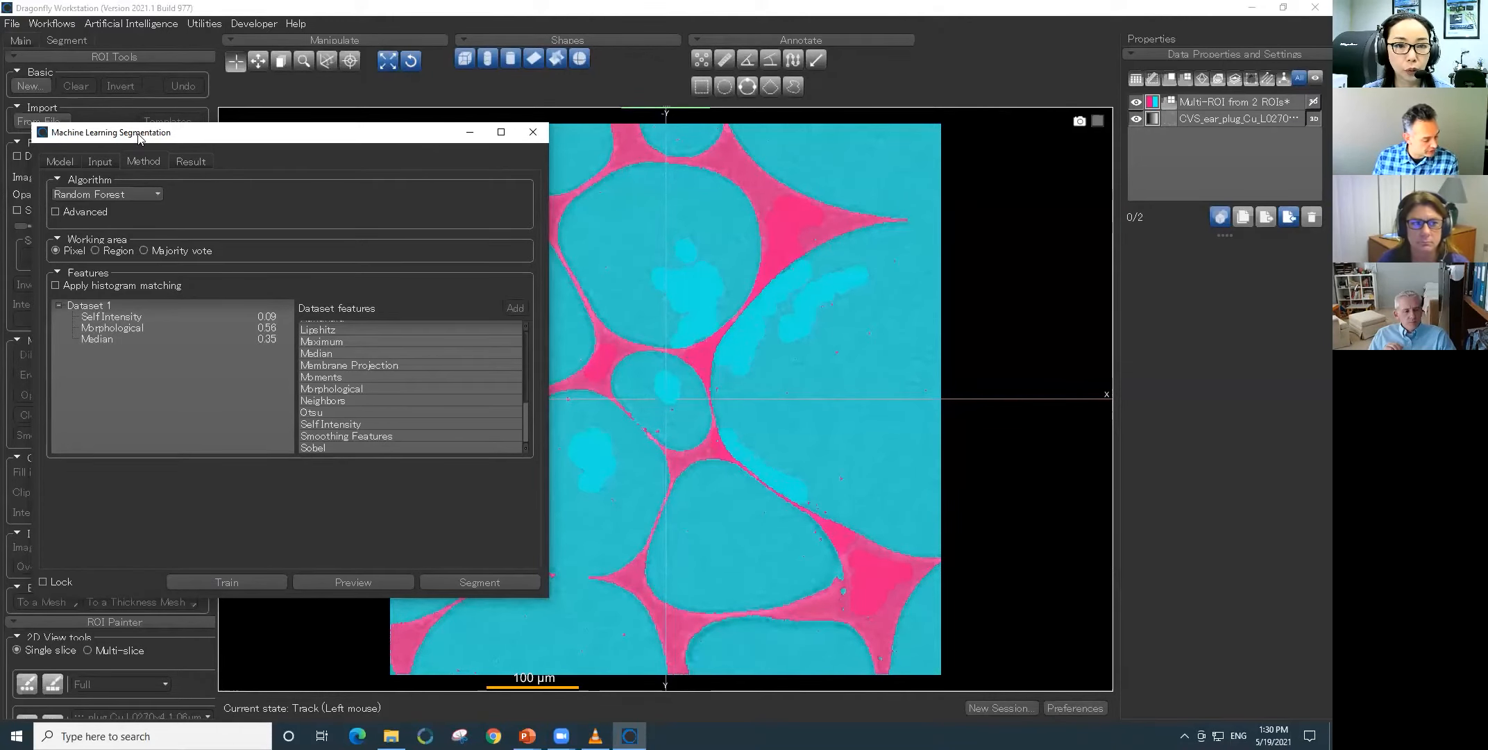
- Preview the trained model's segmentation on slice 354 and close the machine learning segmentation window
{"action": "left_click_drag", "start_coordinate": [138, 138], "coordinate": [133, 142]}
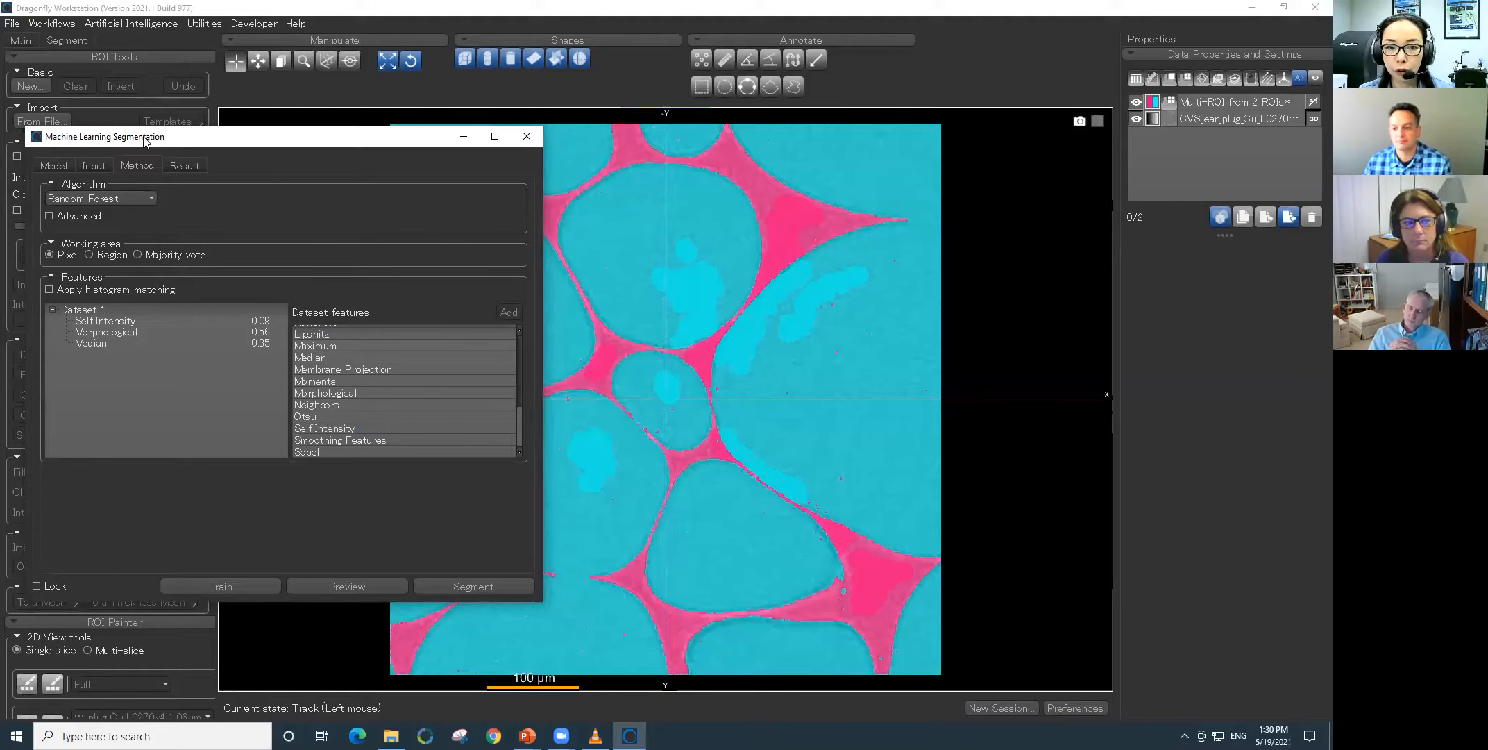
{"action": "left_click_drag", "start_coordinate": [144, 139], "coordinate": [32, 158]}
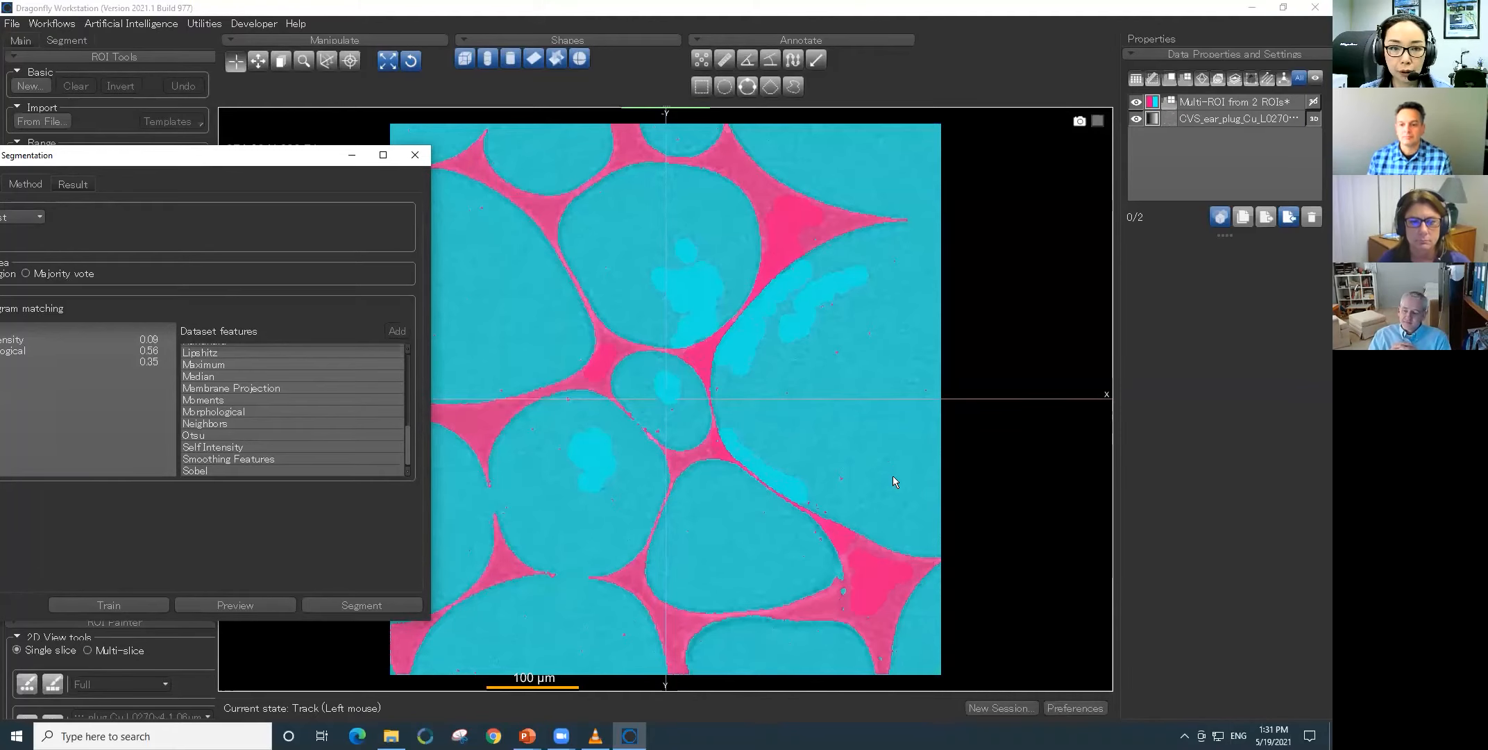
{"action": "scroll", "coordinate": [892, 476], "scroll_direction": "down", "scroll_amount": 5}
{"action": "scroll", "coordinate": [892, 475], "scroll_direction": "down", "scroll_amount": 8}
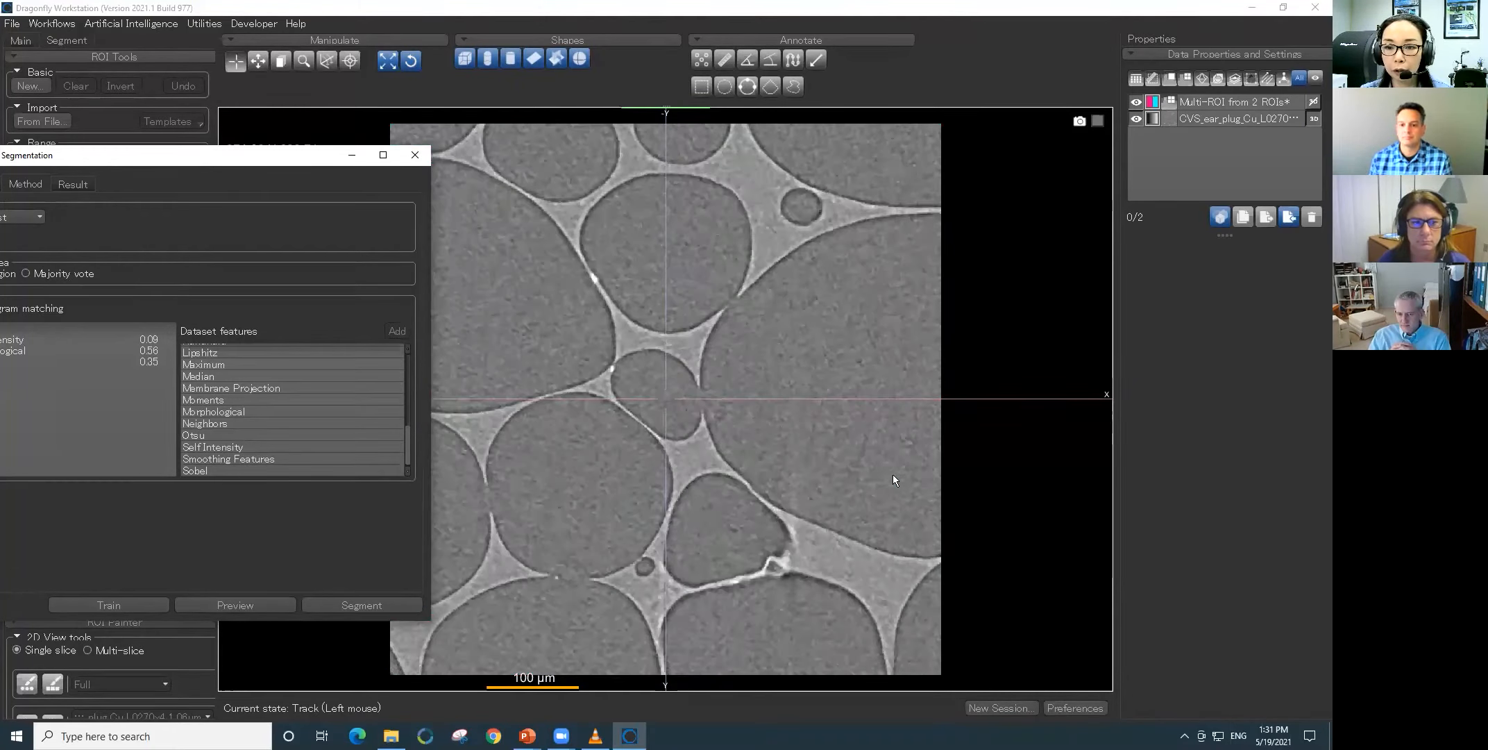
{"action": "scroll", "coordinate": [893, 479], "scroll_direction": "down", "scroll_amount": 6}
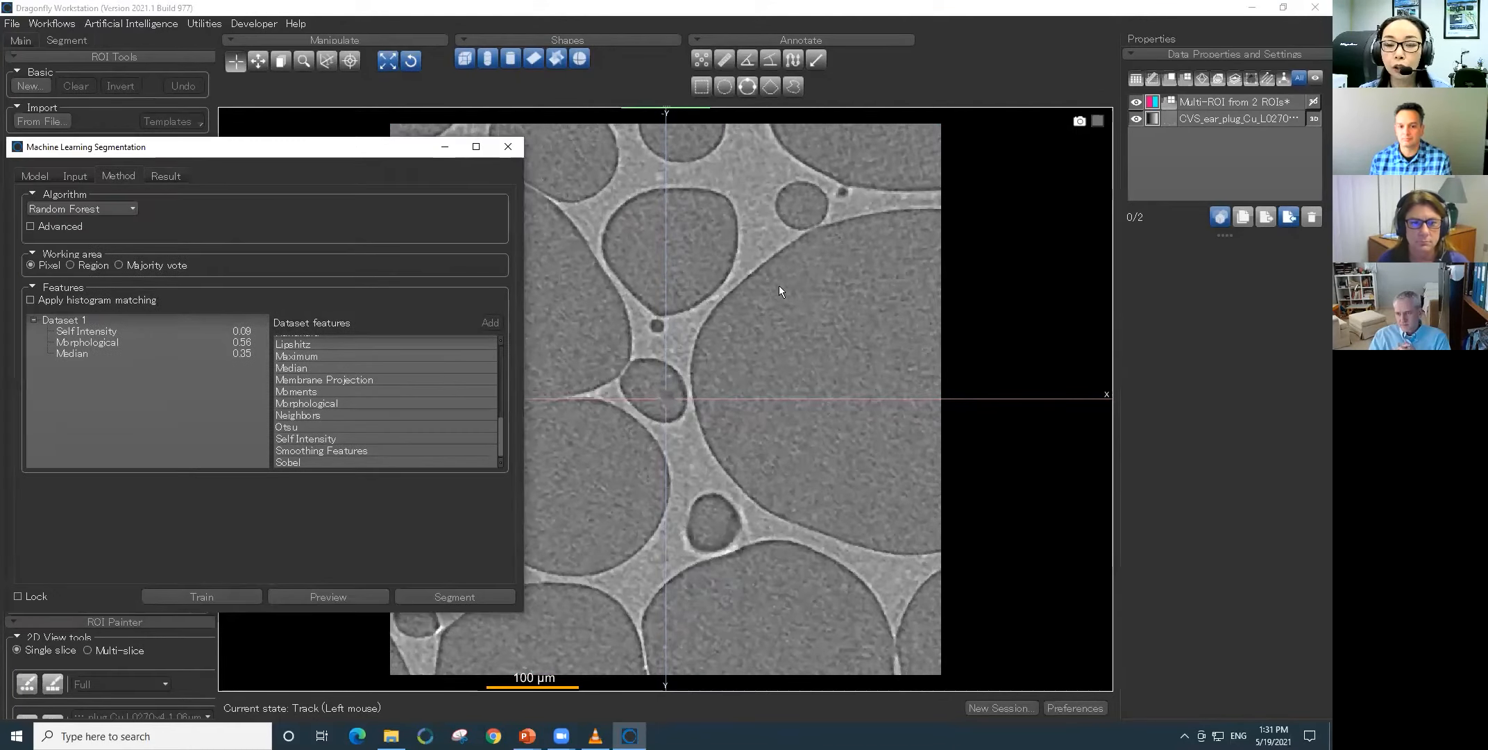
{"action": "left_click", "coordinate": [357, 597]}
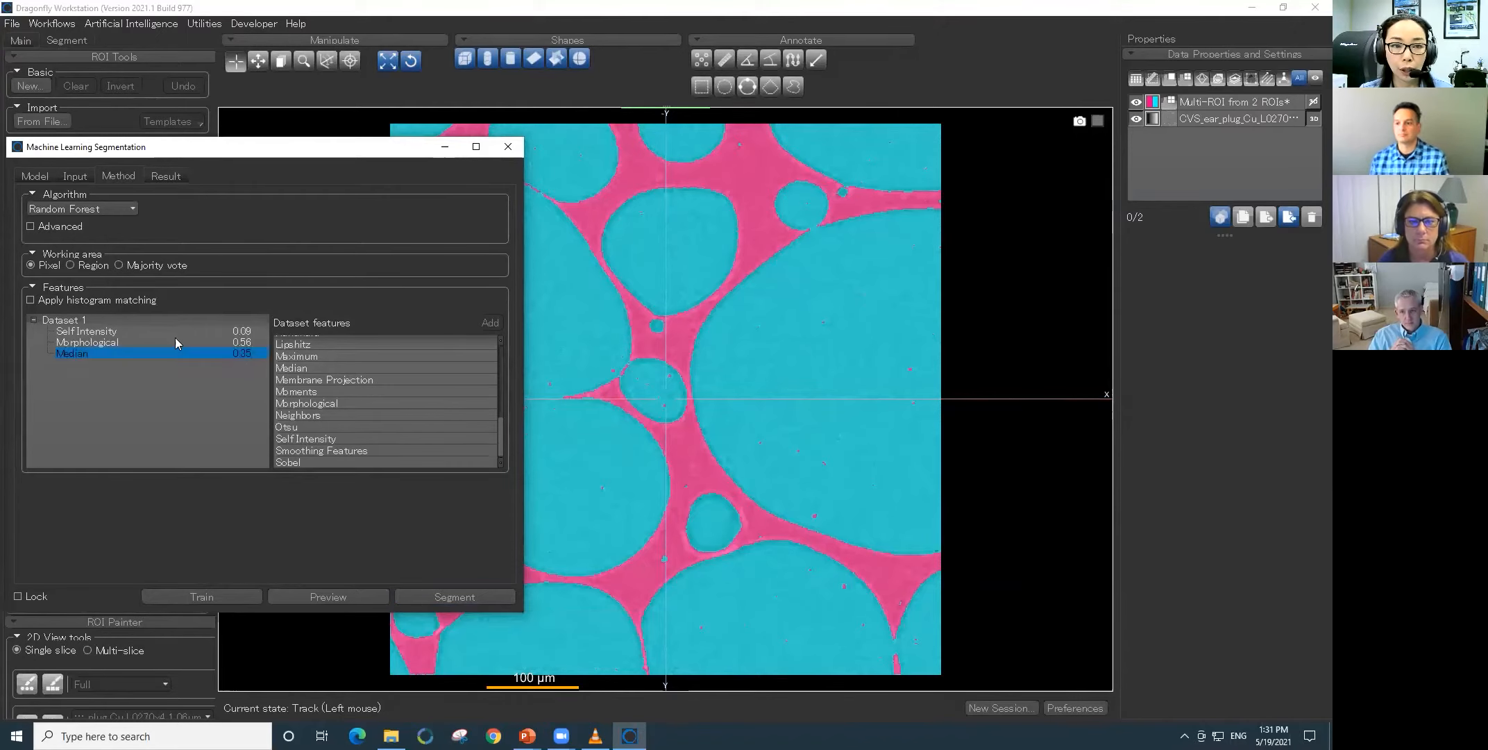
{"action": "left_click_drag", "start_coordinate": [132, 148], "coordinate": [167, 165]}
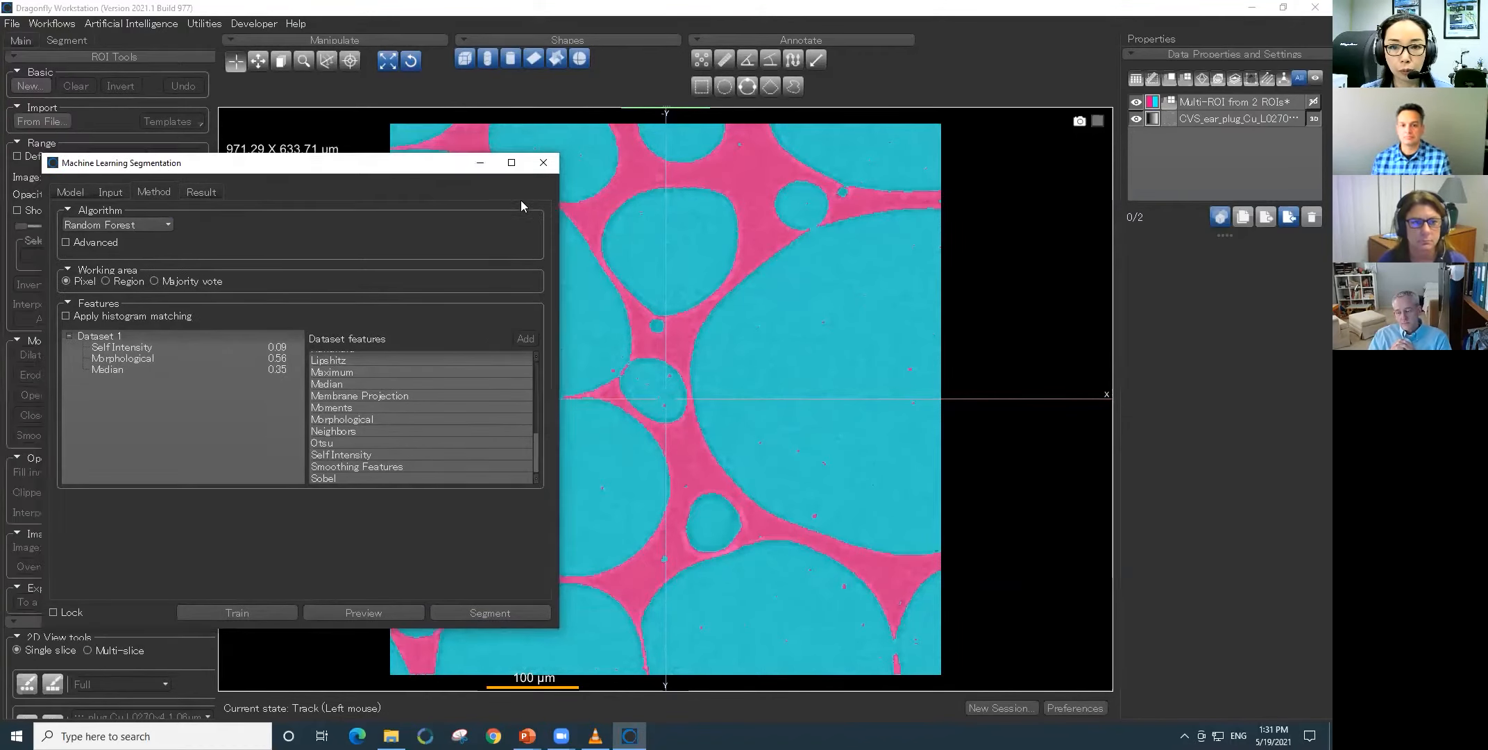
{"action": "left_click", "coordinate": [542, 164]}
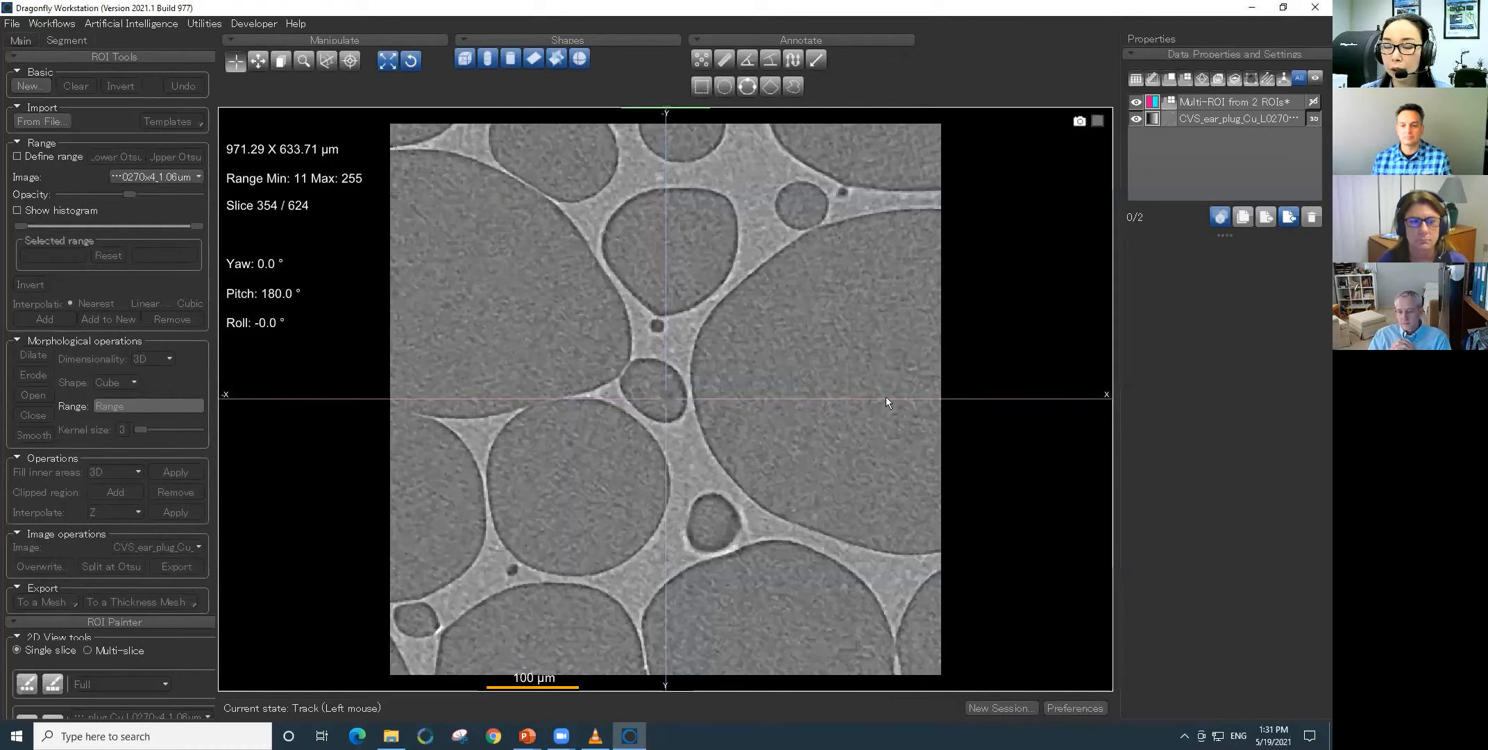
- Import the ear plug scan's MULTI_ROI, ROI and ROI_thickness object files from the workshop_03 folder
{"action": "left_click", "coordinate": [1289, 216]}
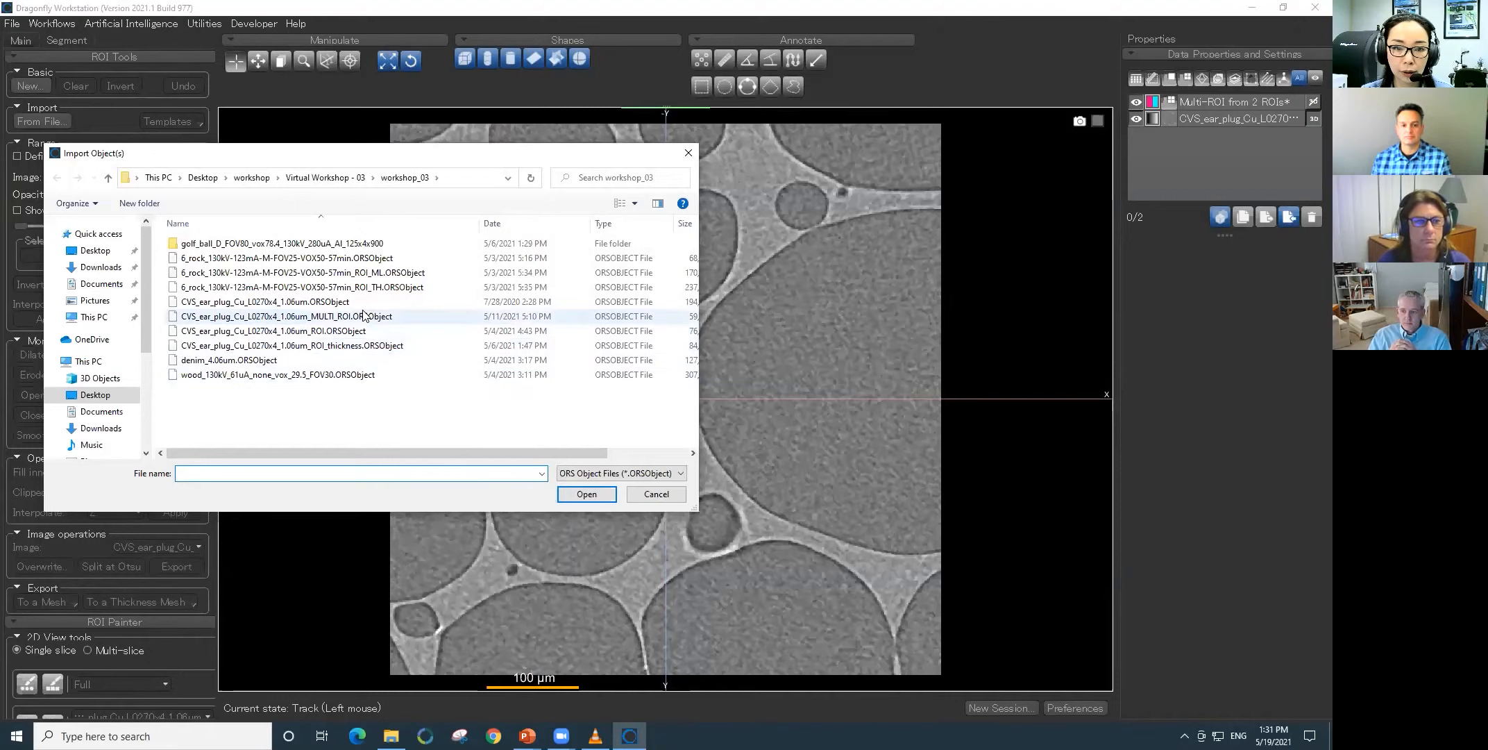
{"action": "left_click", "coordinate": [363, 316]}
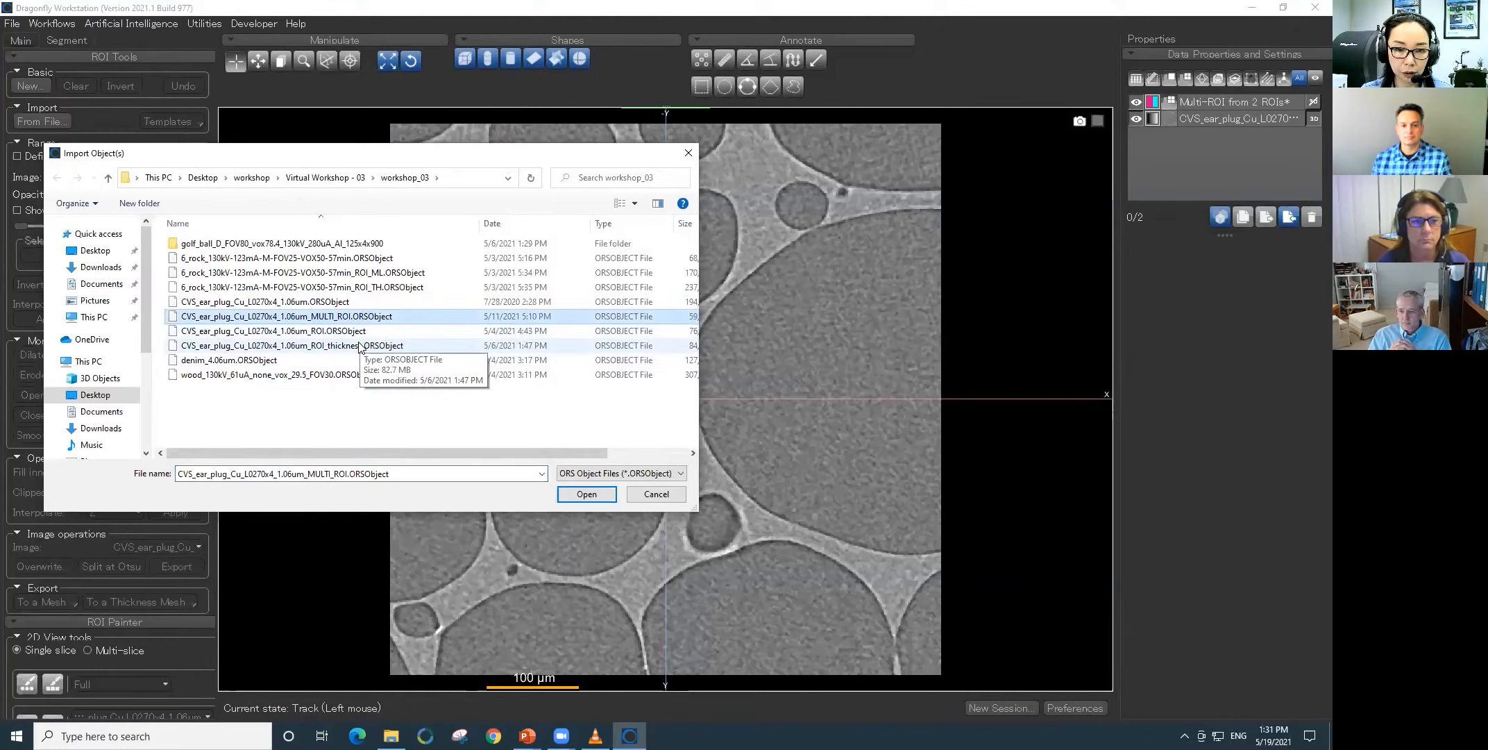
{"action": "left_click", "coordinate": [359, 345], "text": "shift"}
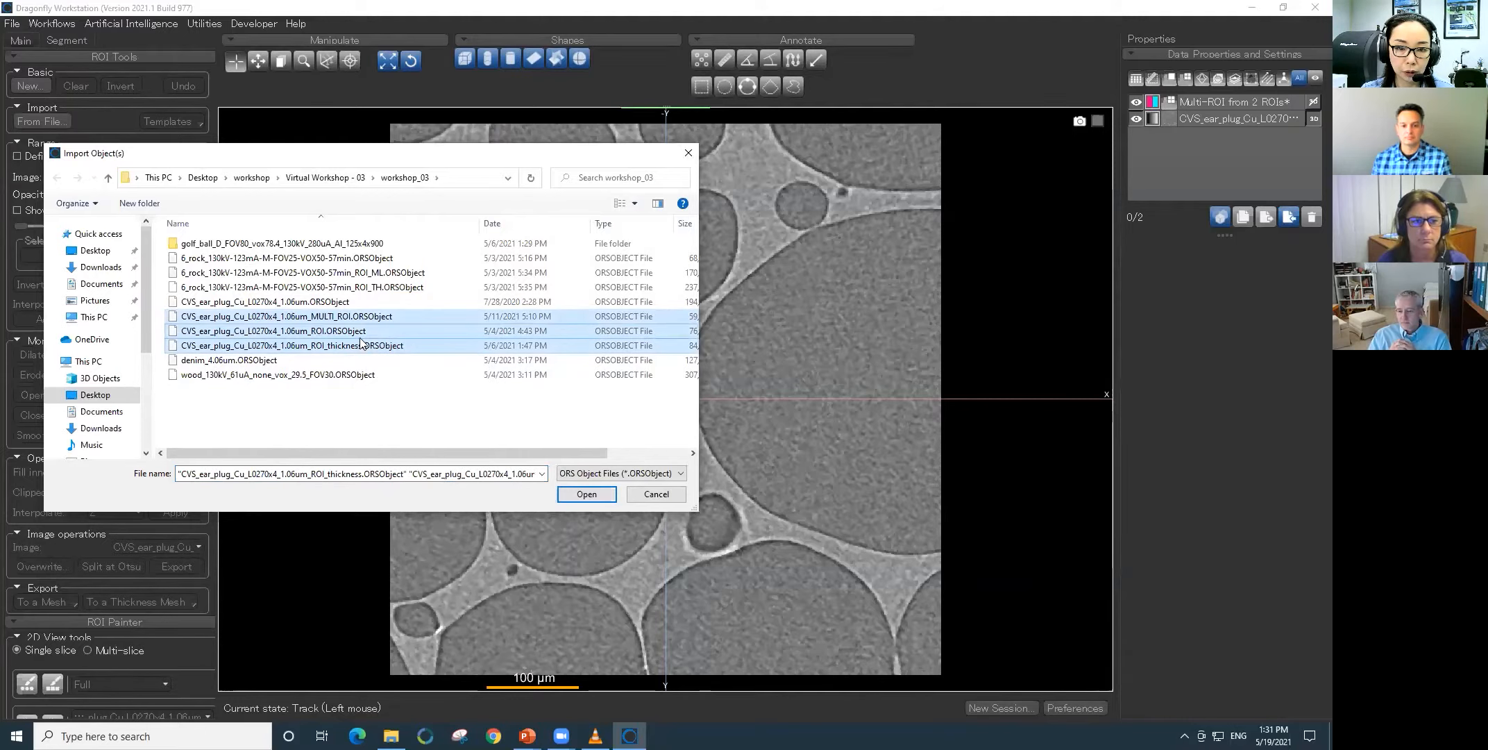
{"action": "left_click", "coordinate": [600, 494]}
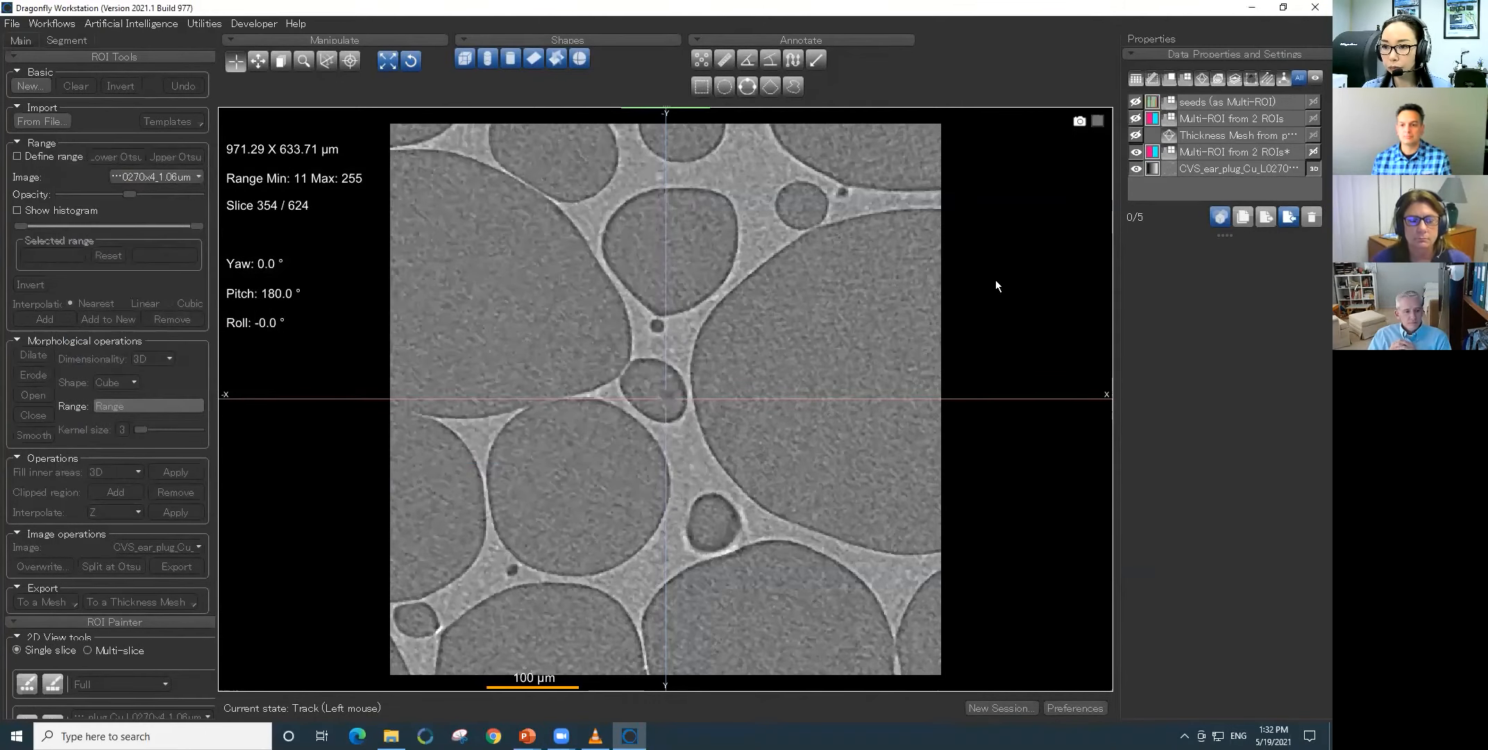
- Show the imported polymer-and-air Multi-ROI on the slices in the four-view layout and move the crosshair to other slices
{"action": "left_click", "coordinate": [1136, 119]}
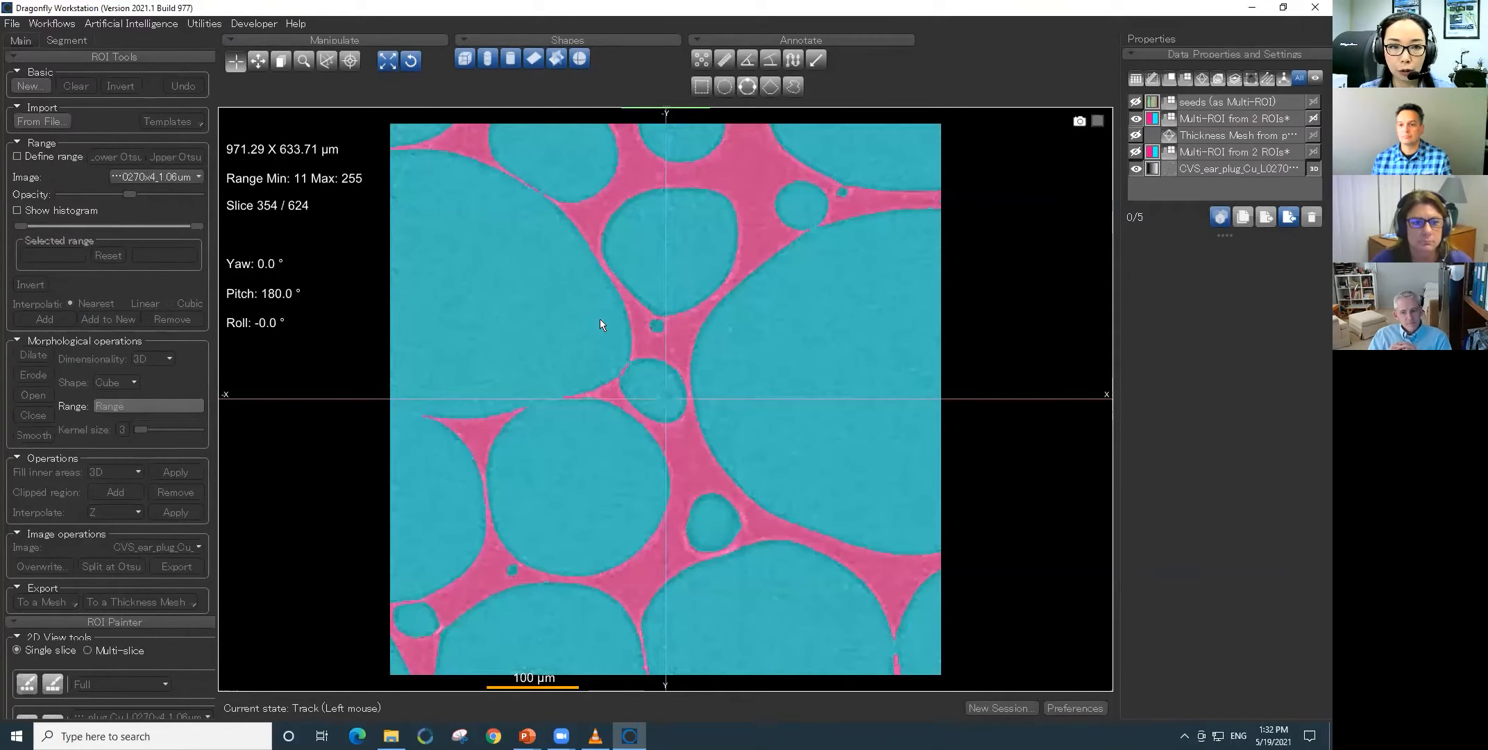
{"action": "double_click", "coordinate": [539, 339]}
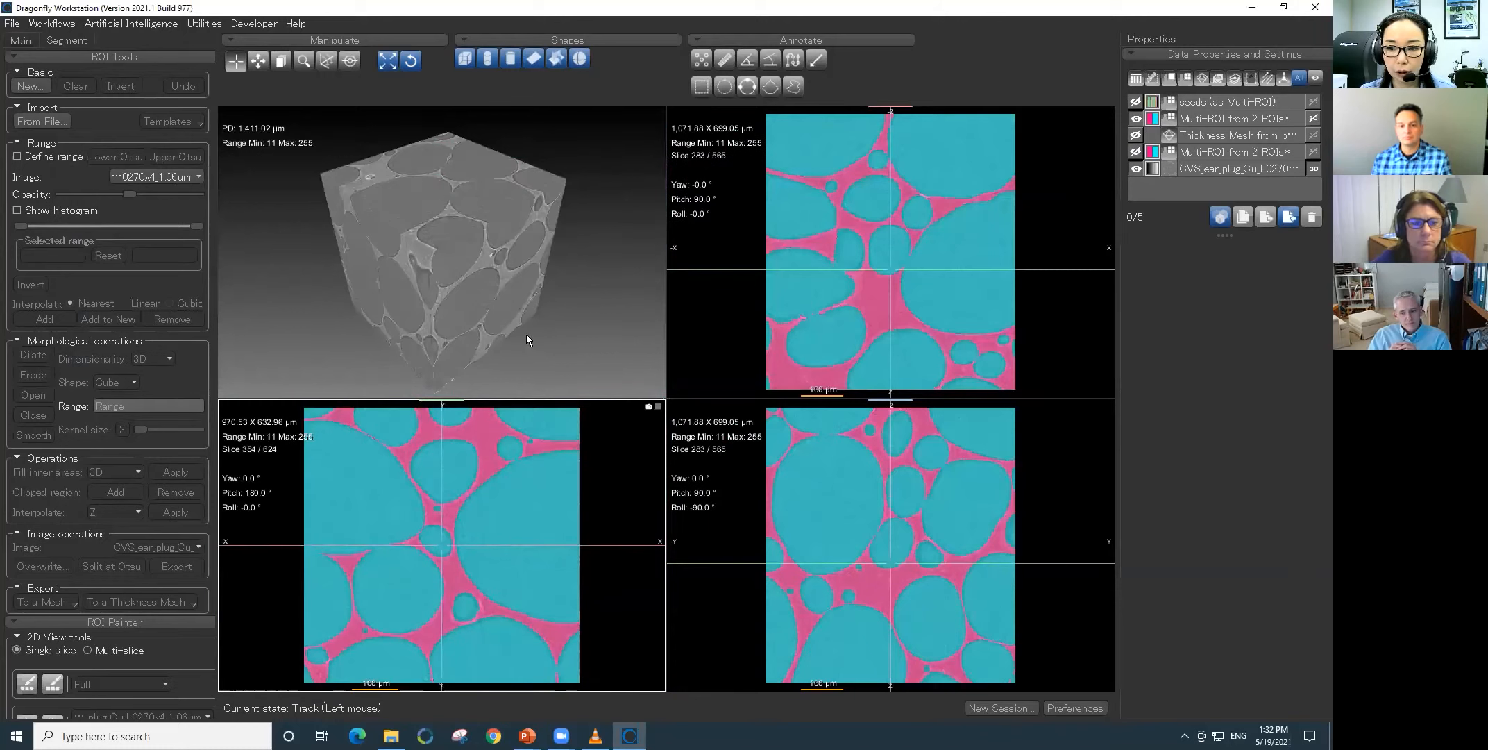
{"action": "left_click_drag", "start_coordinate": [451, 553], "coordinate": [376, 589]}
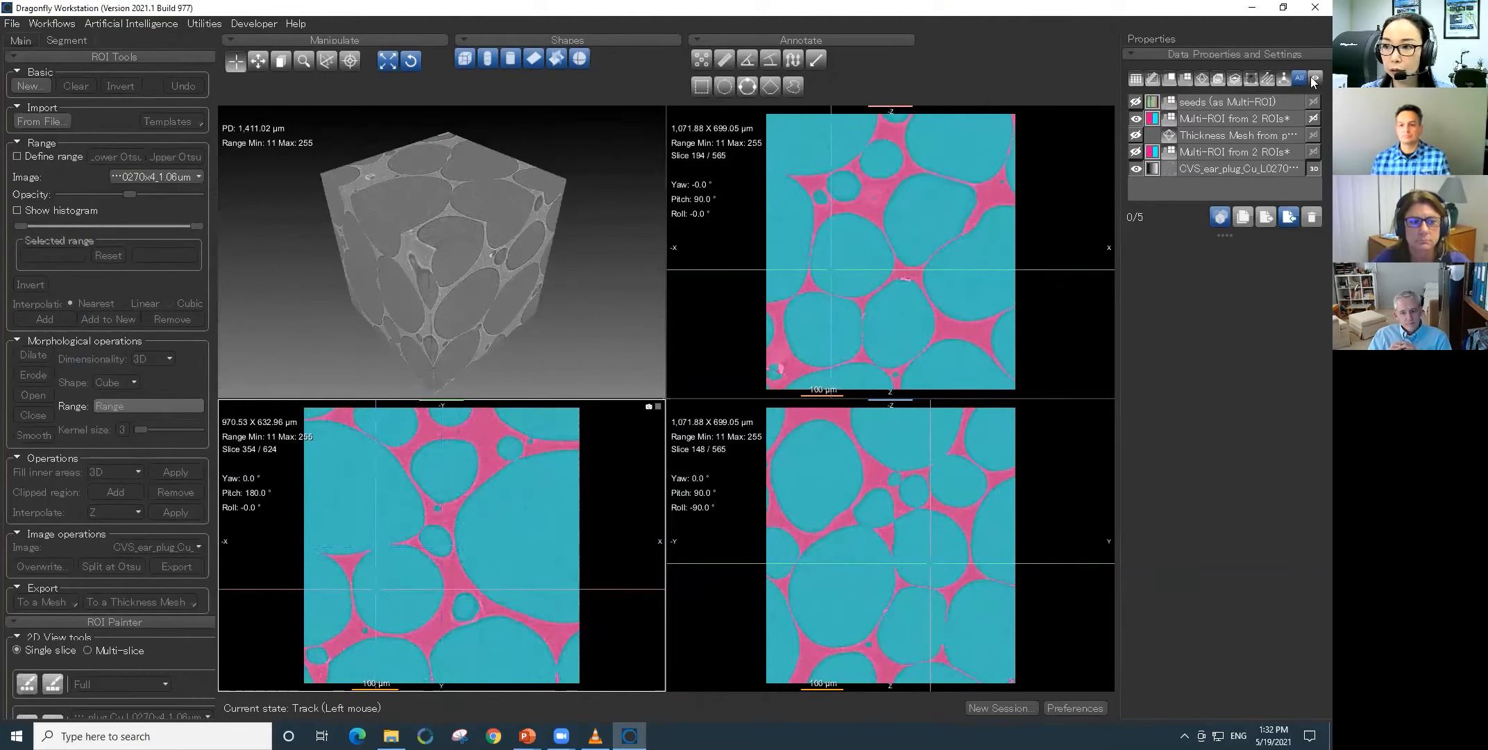
- Display the imported polymer-and-air Multi-ROI in the 3D view, rotate it slightly and hide the CT dataset
{"action": "left_click", "coordinate": [1313, 119]}
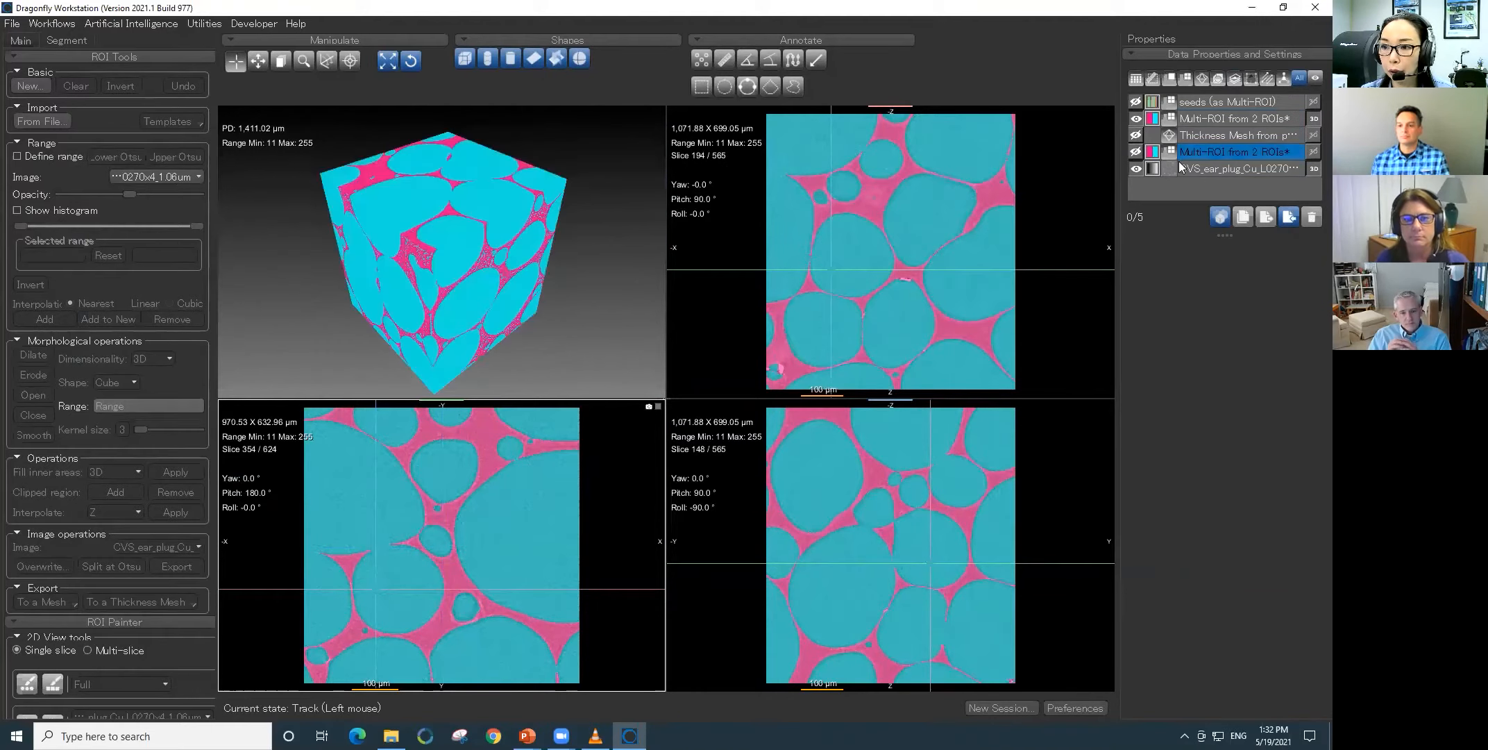
{"action": "left_click", "coordinate": [373, 257]}
{"action": "left_click_drag", "start_coordinate": [446, 276], "coordinate": [430, 248]}
{"action": "left_click", "coordinate": [1176, 158]}
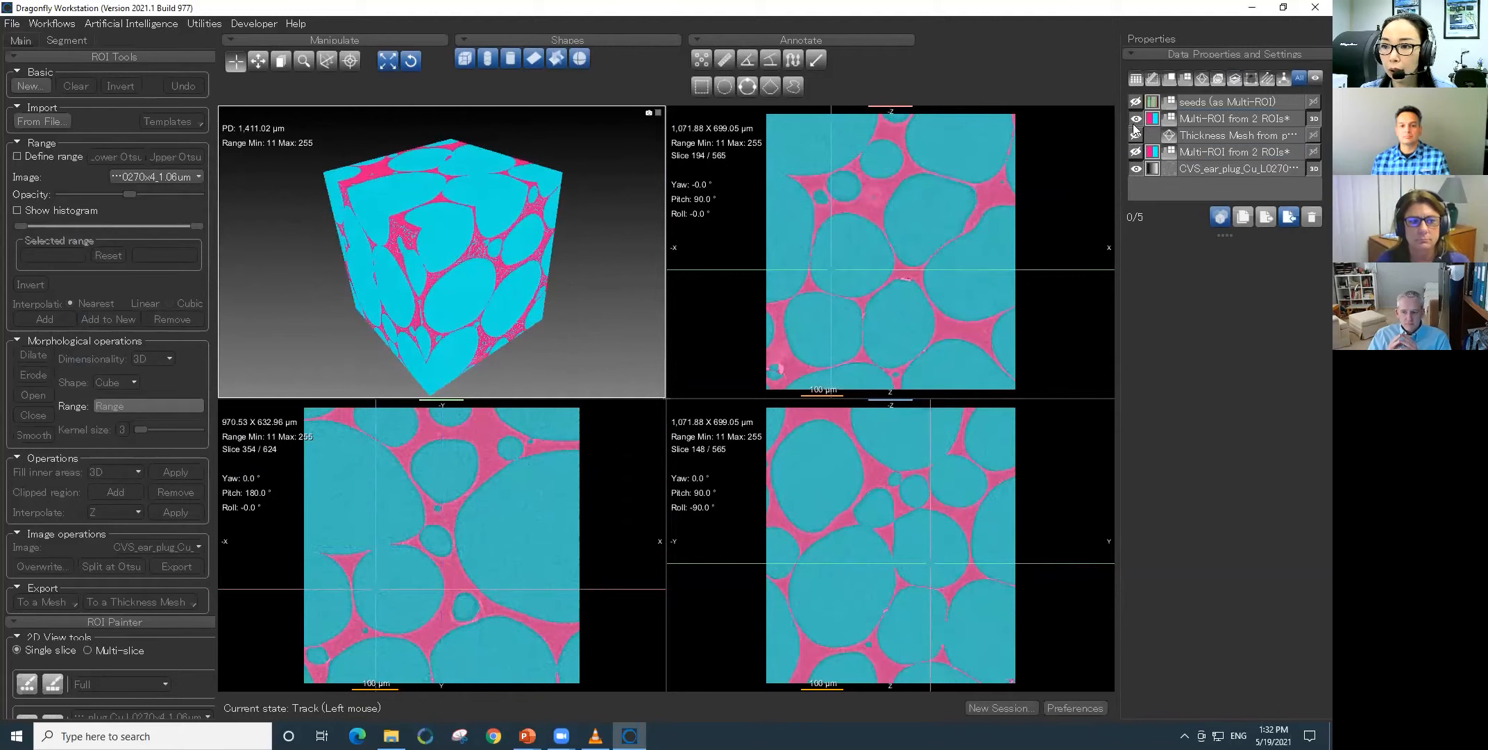
{"action": "left_click", "coordinate": [1228, 119]}
{"action": "left_click", "coordinate": [1137, 169]}
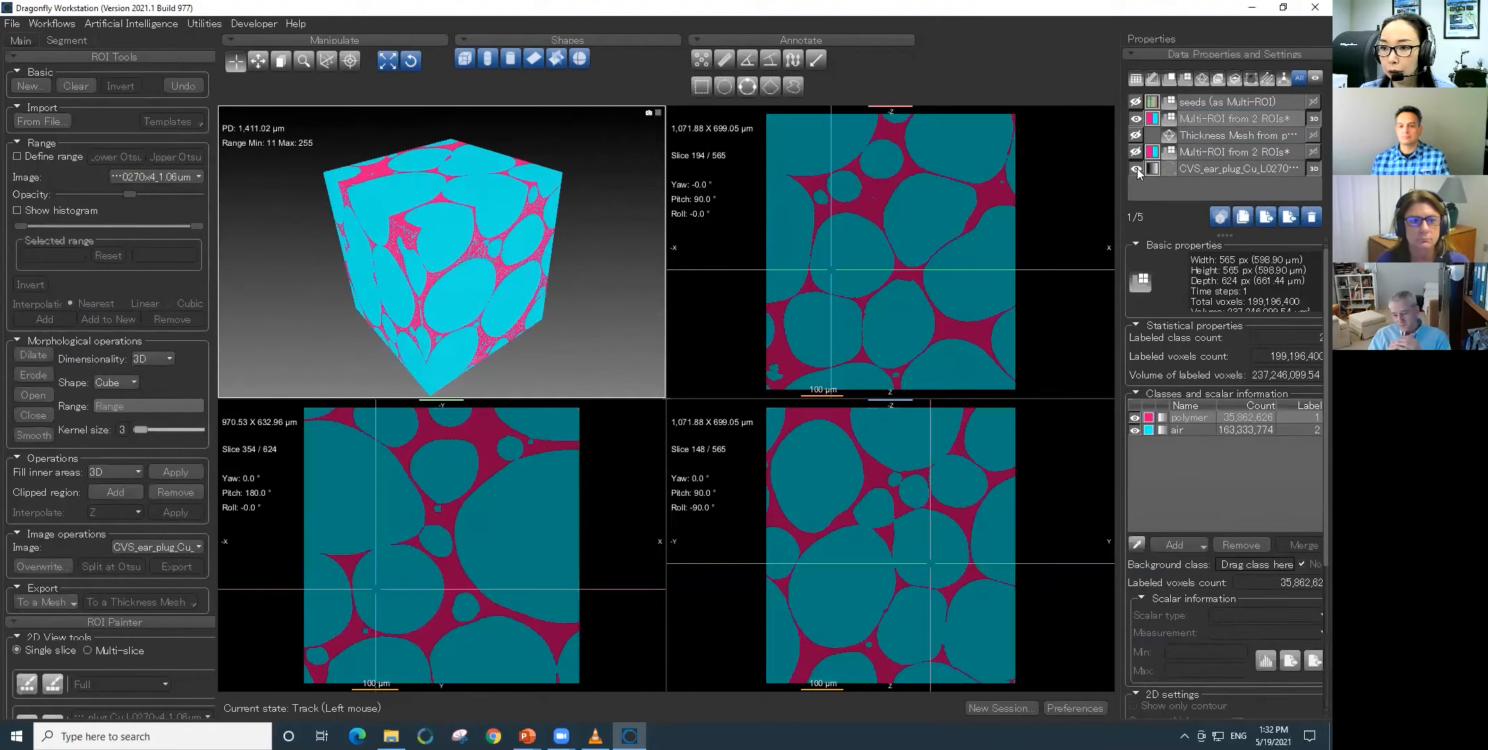
{"action": "left_click", "coordinate": [1137, 168]}
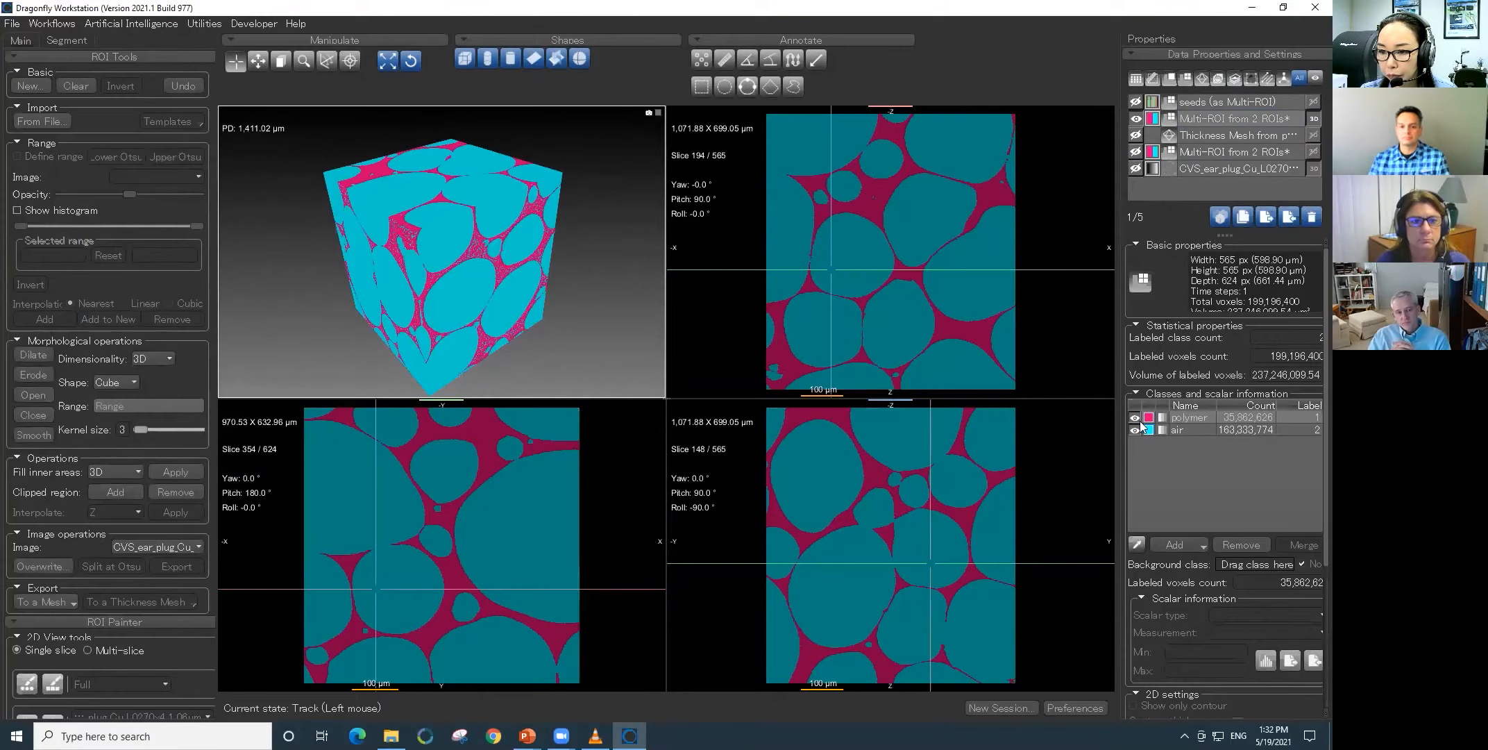
- Hide the polymer class and apply the Grayscale (solid) 3D preset to the CT dataset
{"action": "left_click", "coordinate": [1134, 417]}
{"action": "left_click", "coordinate": [1225, 174]}
{"action": "left_click", "coordinate": [1244, 469]}
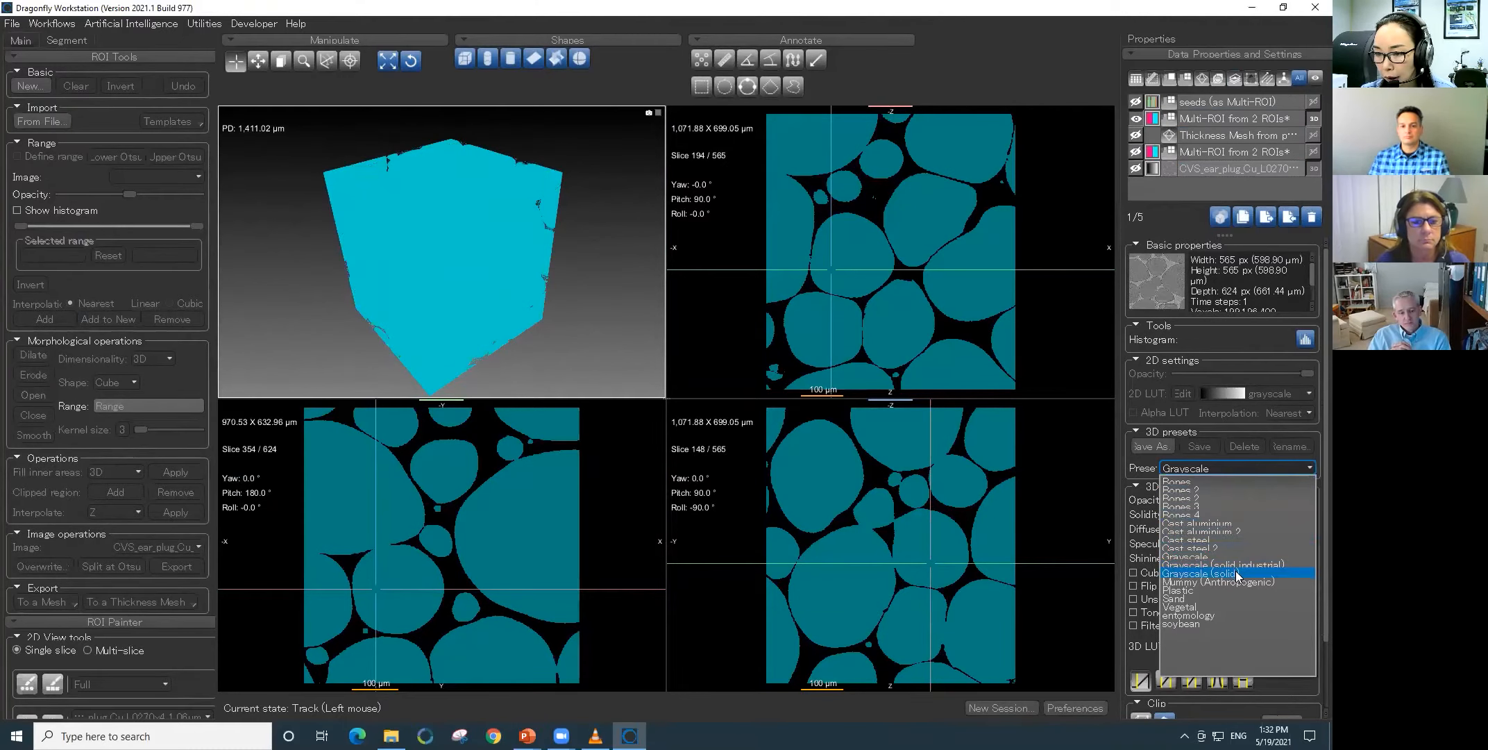
{"action": "left_click", "coordinate": [1237, 574]}
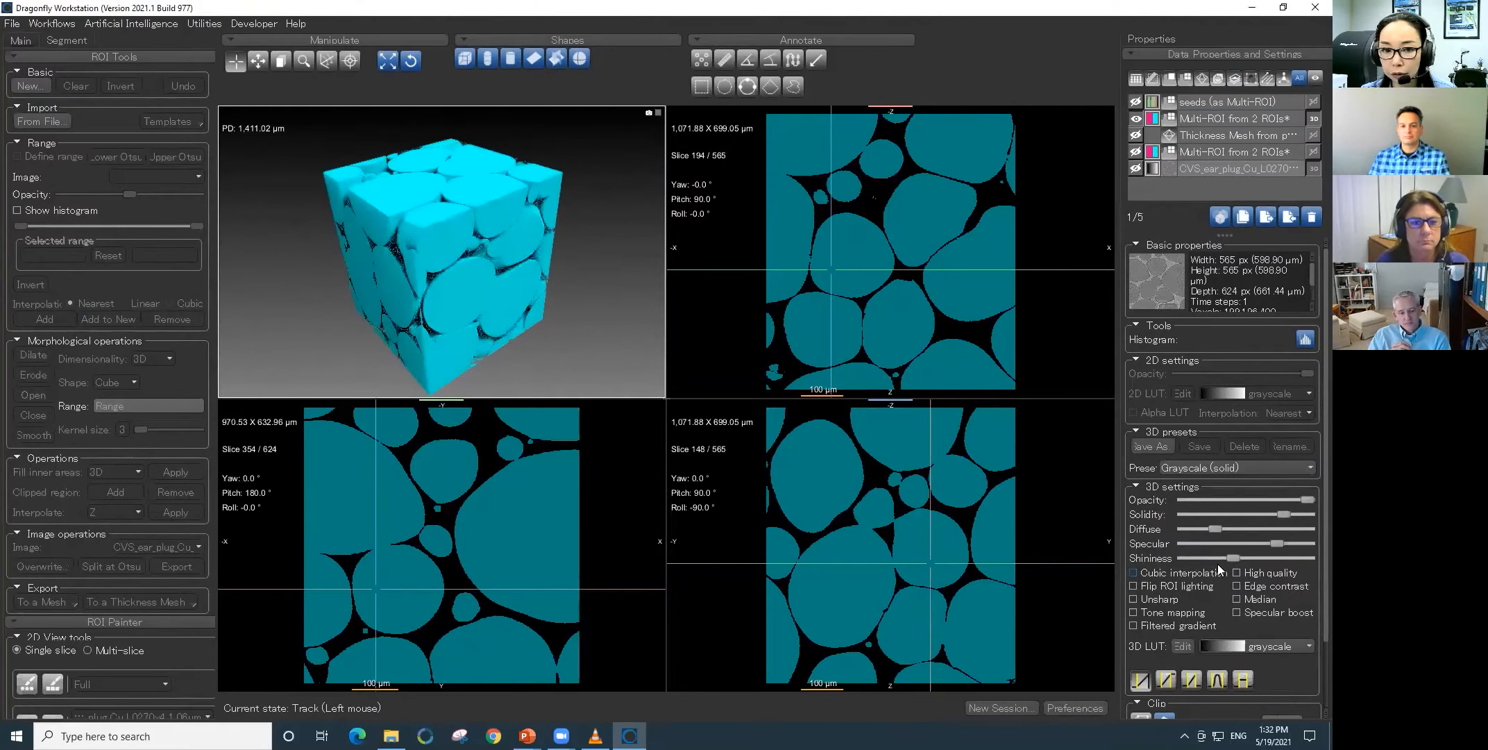
- Examine the air and polymer classes of the Multi-ROI separately in 3D, ending with only air displayed
{"action": "left_click", "coordinate": [1211, 119]}
{"action": "mouse_move", "coordinate": [450, 241]}
{"action": "left_mouse_down"}
{"action": "mouse_move", "coordinate": [535, 271]}
{"action": "mouse_move", "coordinate": [424, 262]}
{"action": "mouse_move", "coordinate": [438, 260]}
{"action": "left_mouse_up"}
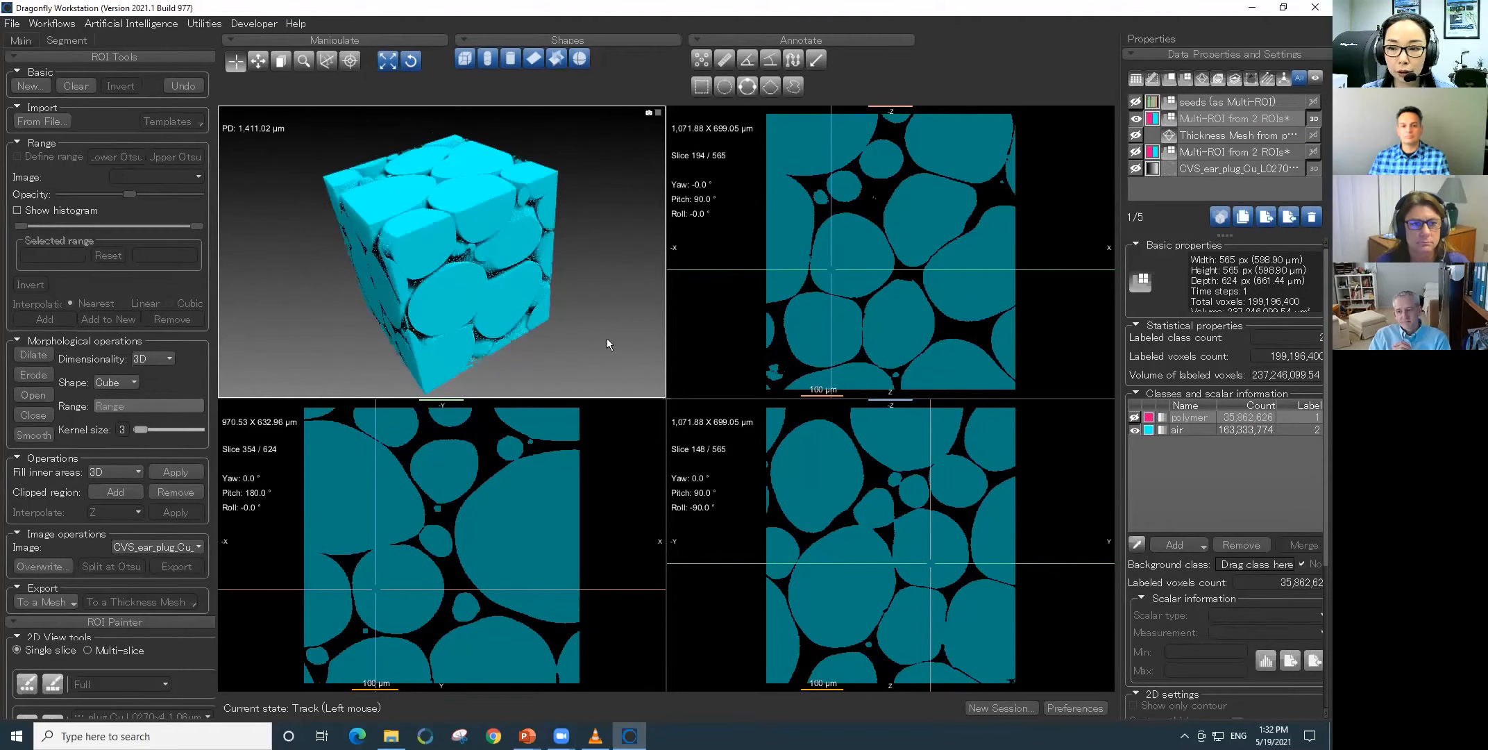
{"action": "left_click", "coordinate": [1135, 429]}
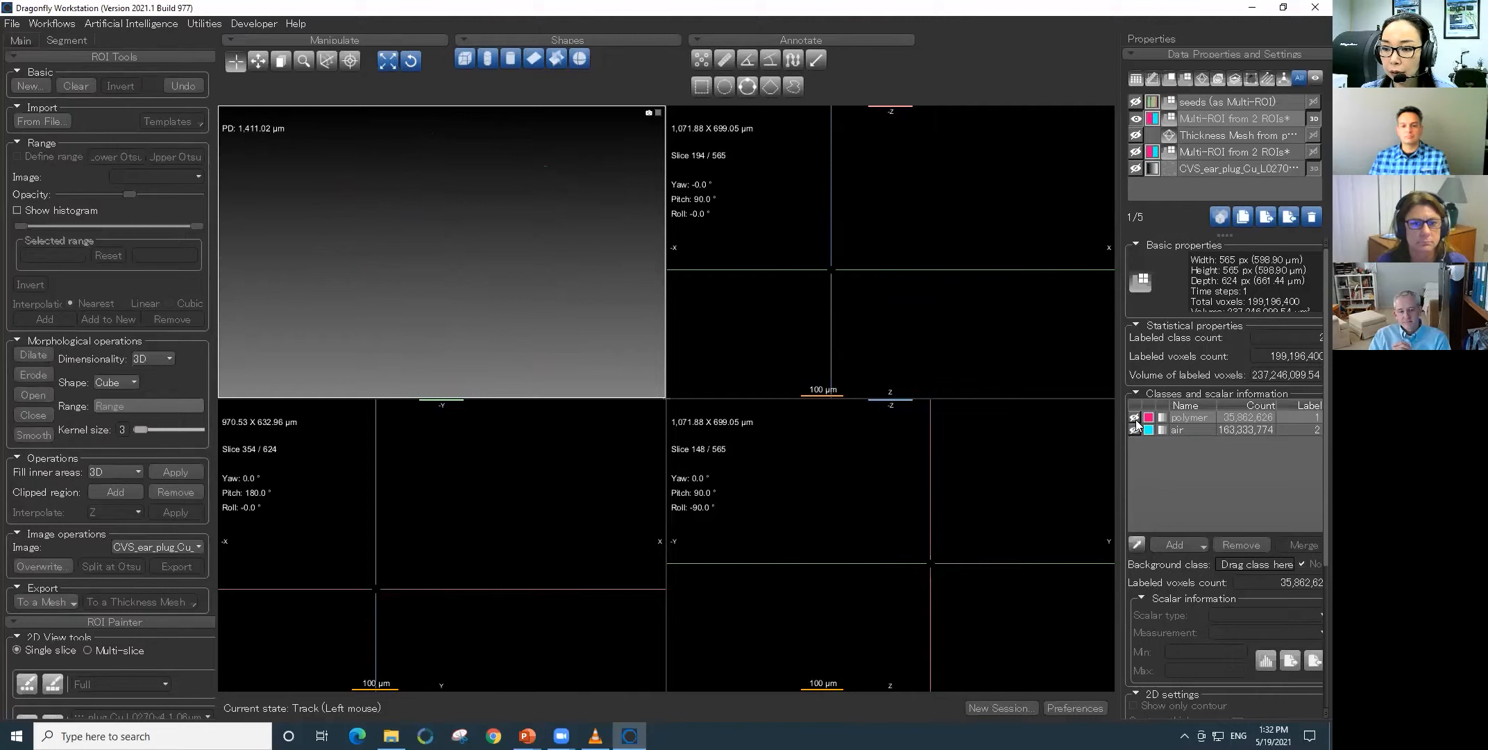
{"action": "left_click", "coordinate": [1134, 418]}
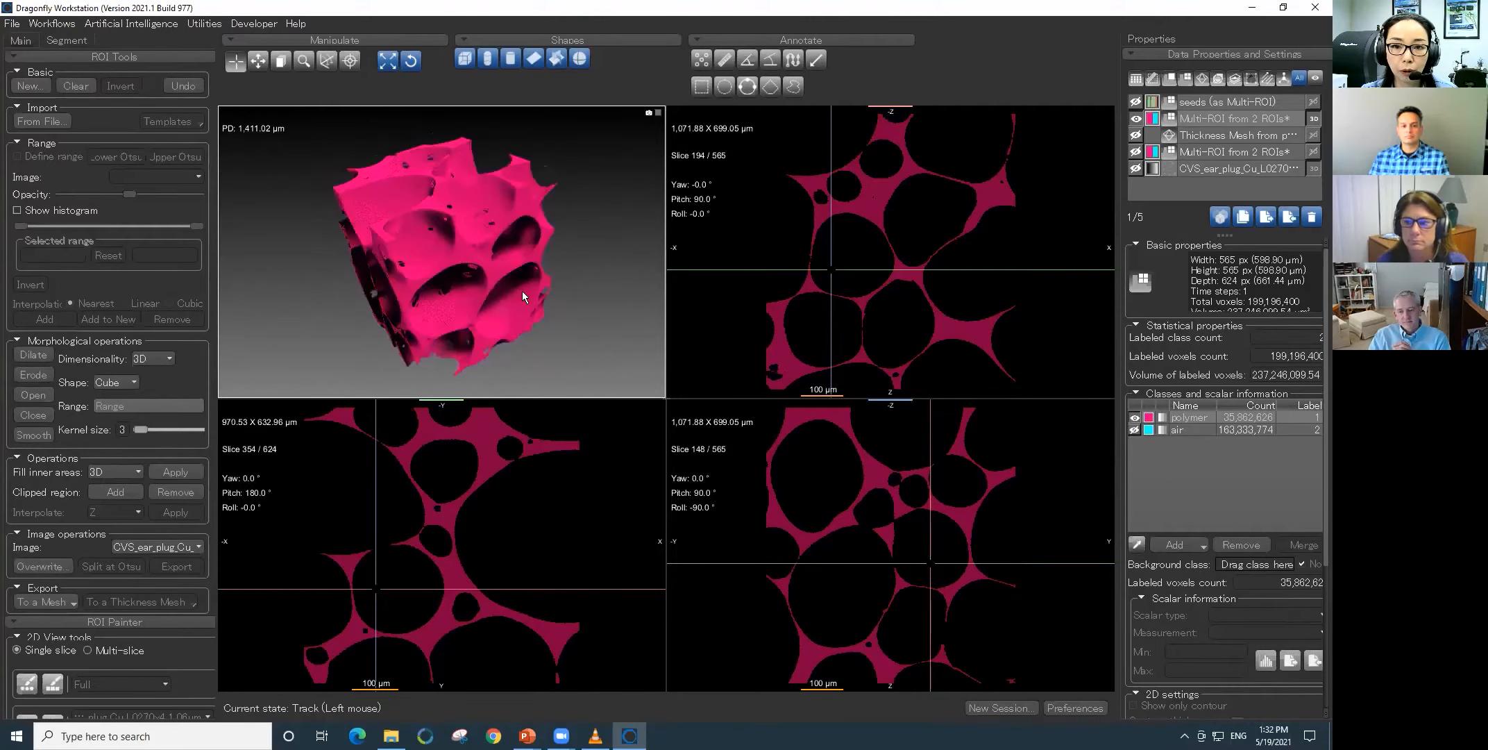
{"action": "mouse_move", "coordinate": [456, 263]}
{"action": "left_mouse_down"}
{"action": "mouse_move", "coordinate": [543, 288]}
{"action": "mouse_move", "coordinate": [472, 270]}
{"action": "left_mouse_up"}
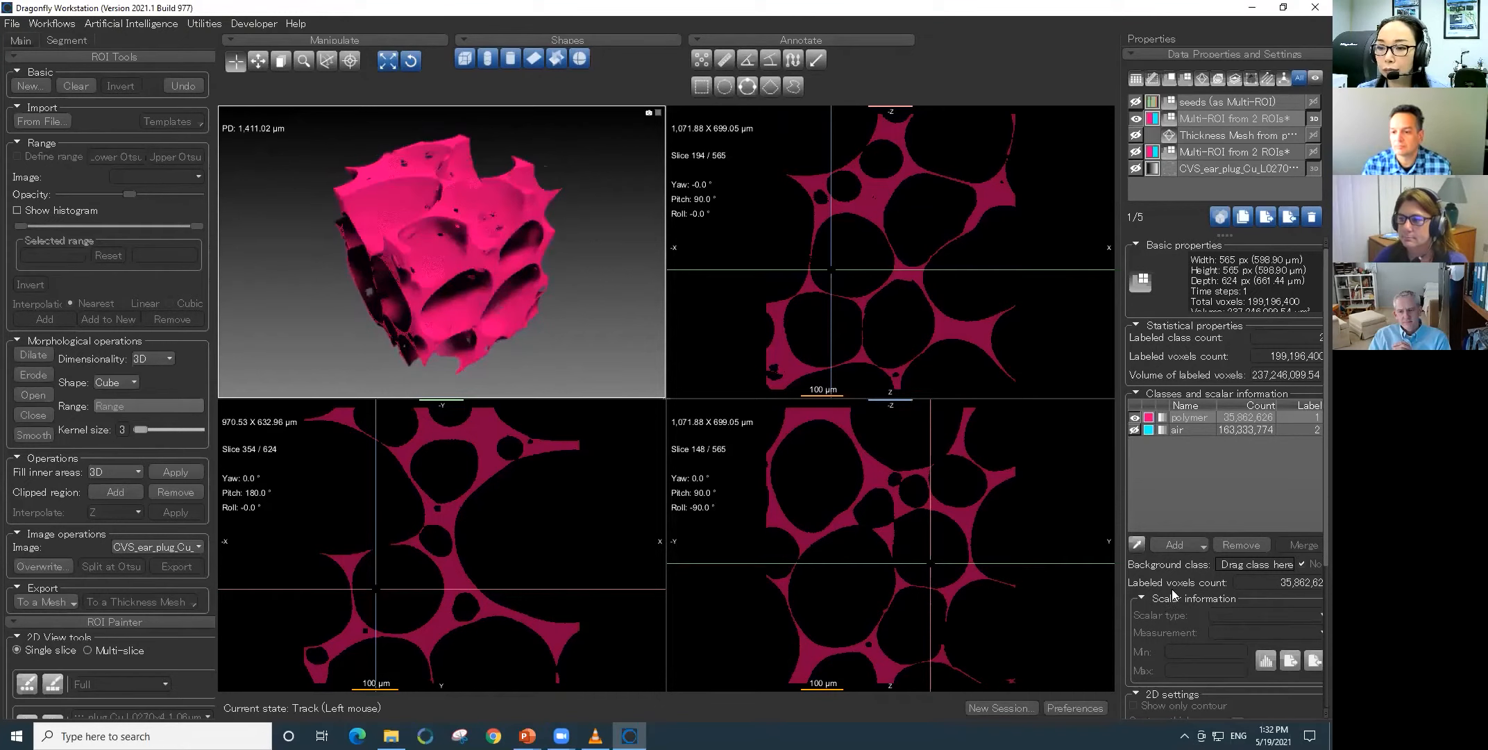
{"action": "left_click", "coordinate": [1186, 430]}
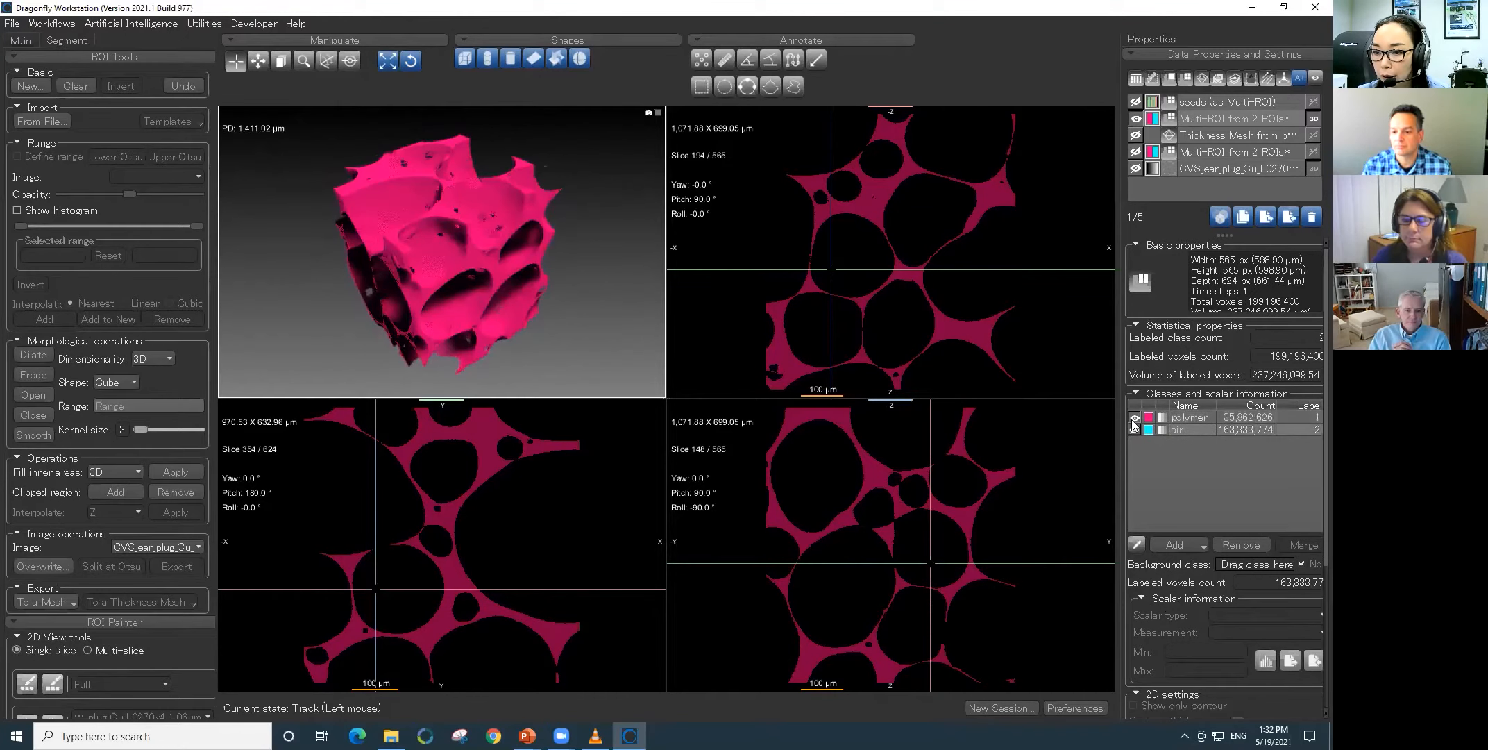
{"action": "left_click", "coordinate": [1132, 428]}
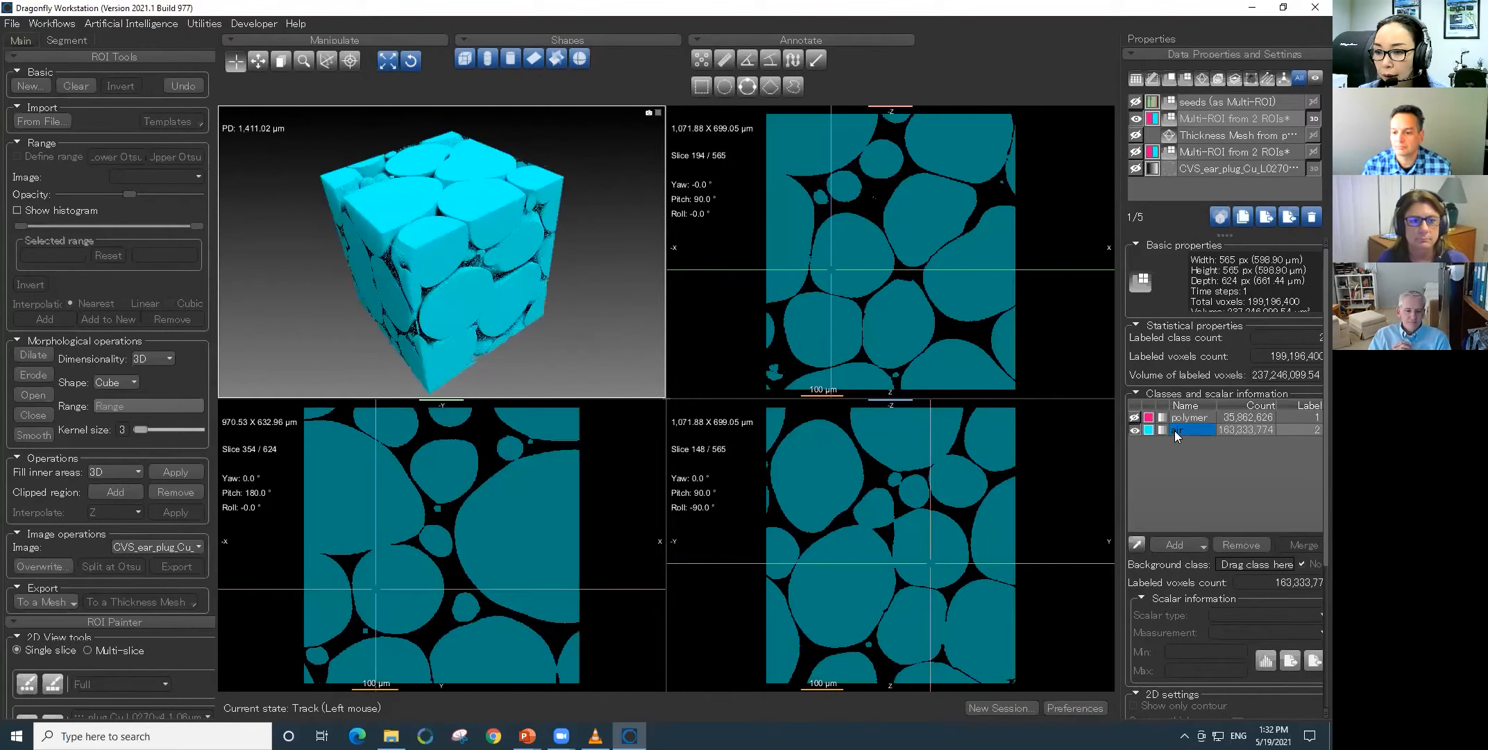
- Extract the air class as an ROI and expand the new ROI's statistical properties
{"action": "right_click", "coordinate": [1175, 430]}
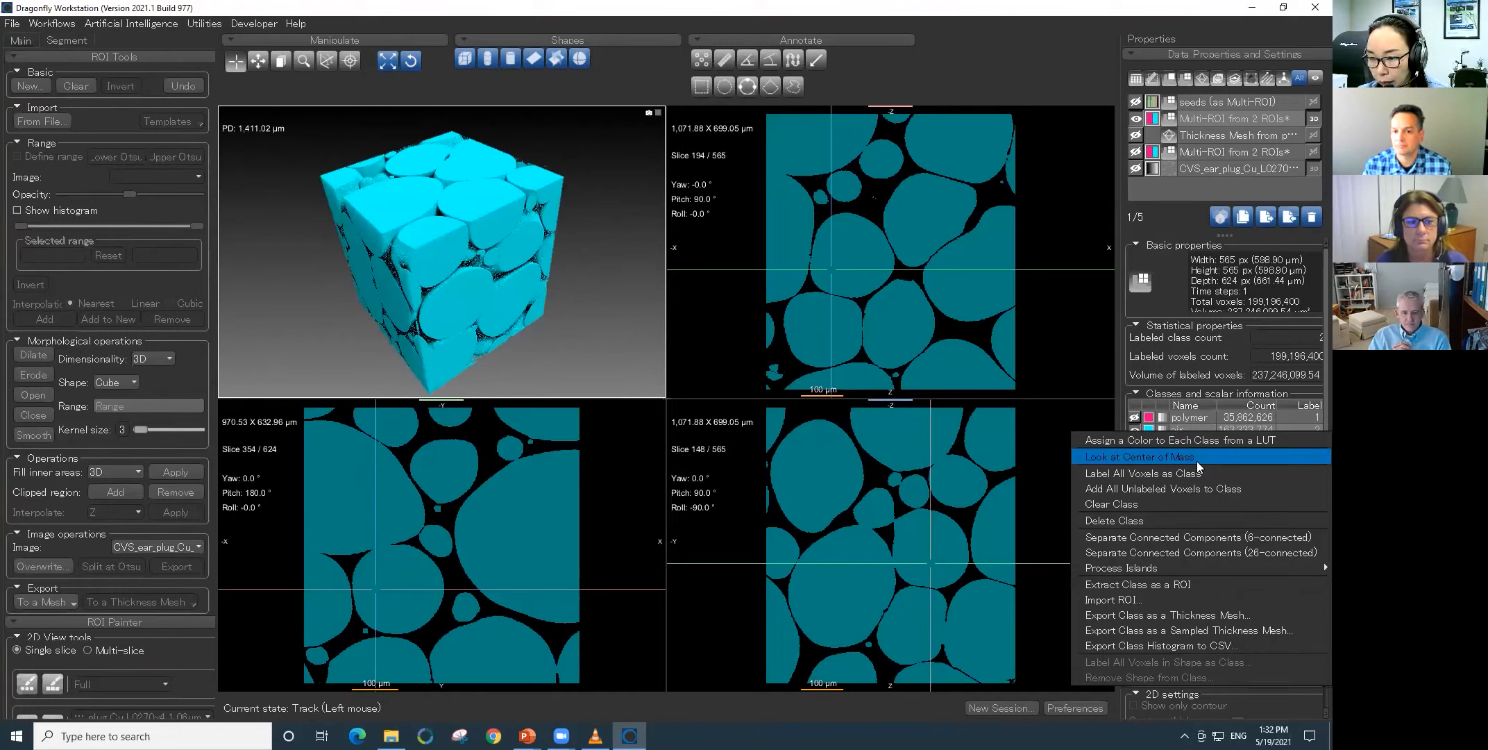
{"action": "left_click", "coordinate": [1197, 585]}
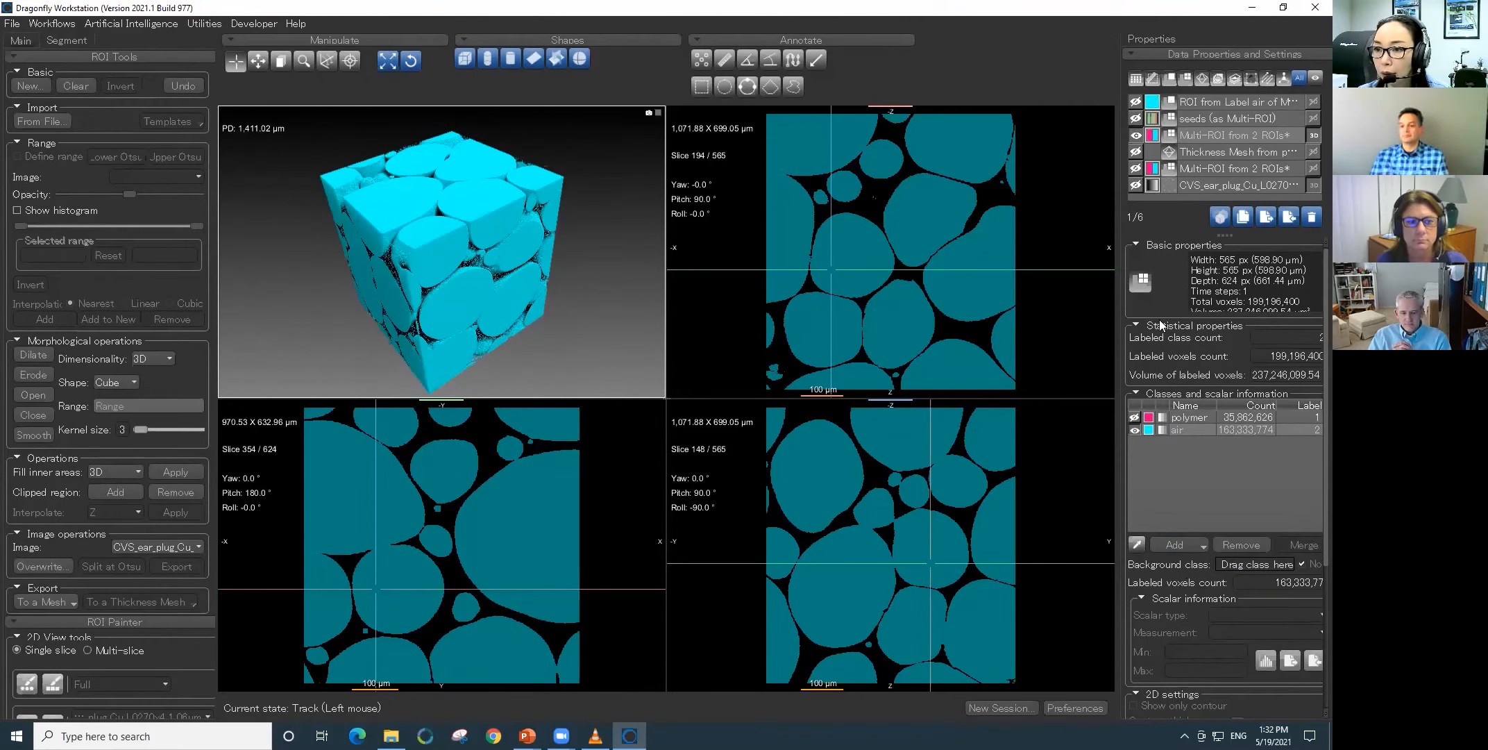
{"action": "left_click", "coordinate": [1170, 103]}
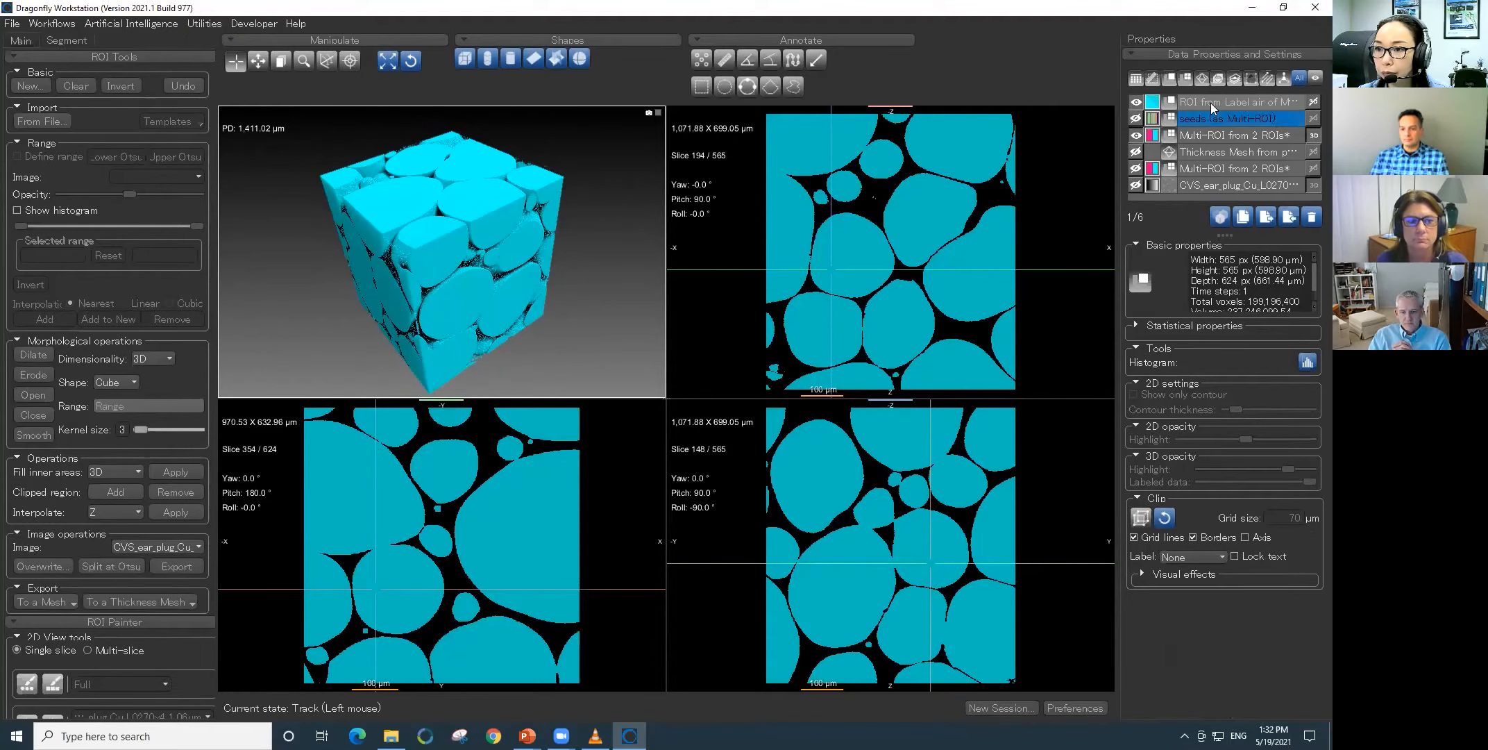
{"action": "left_click", "coordinate": [1138, 324]}
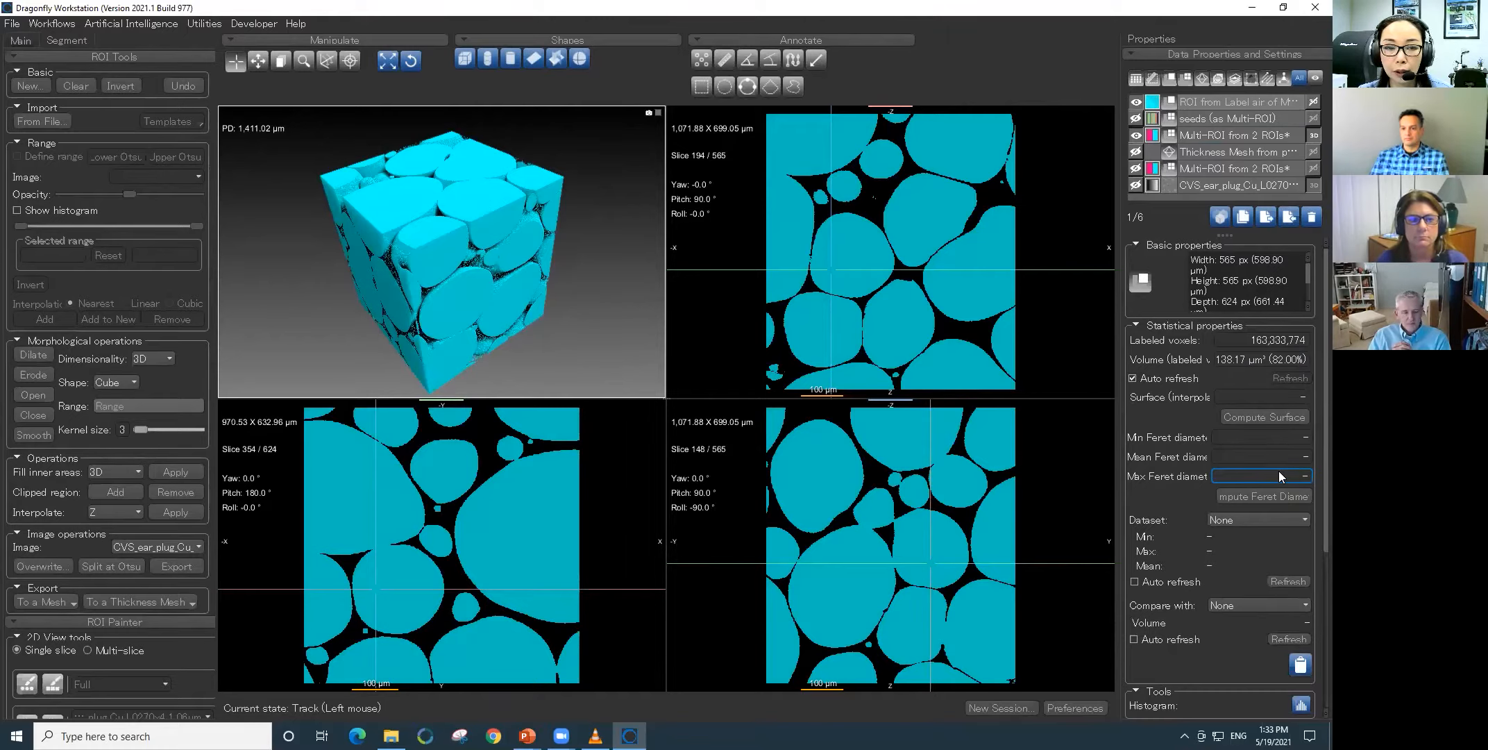
- Display the seeds Multi-ROI in 2D and 3D instead of the polymer-and-air Multi-ROI, rotate it and toggle the air ROI's overlay
{"action": "left_click", "coordinate": [1137, 119]}
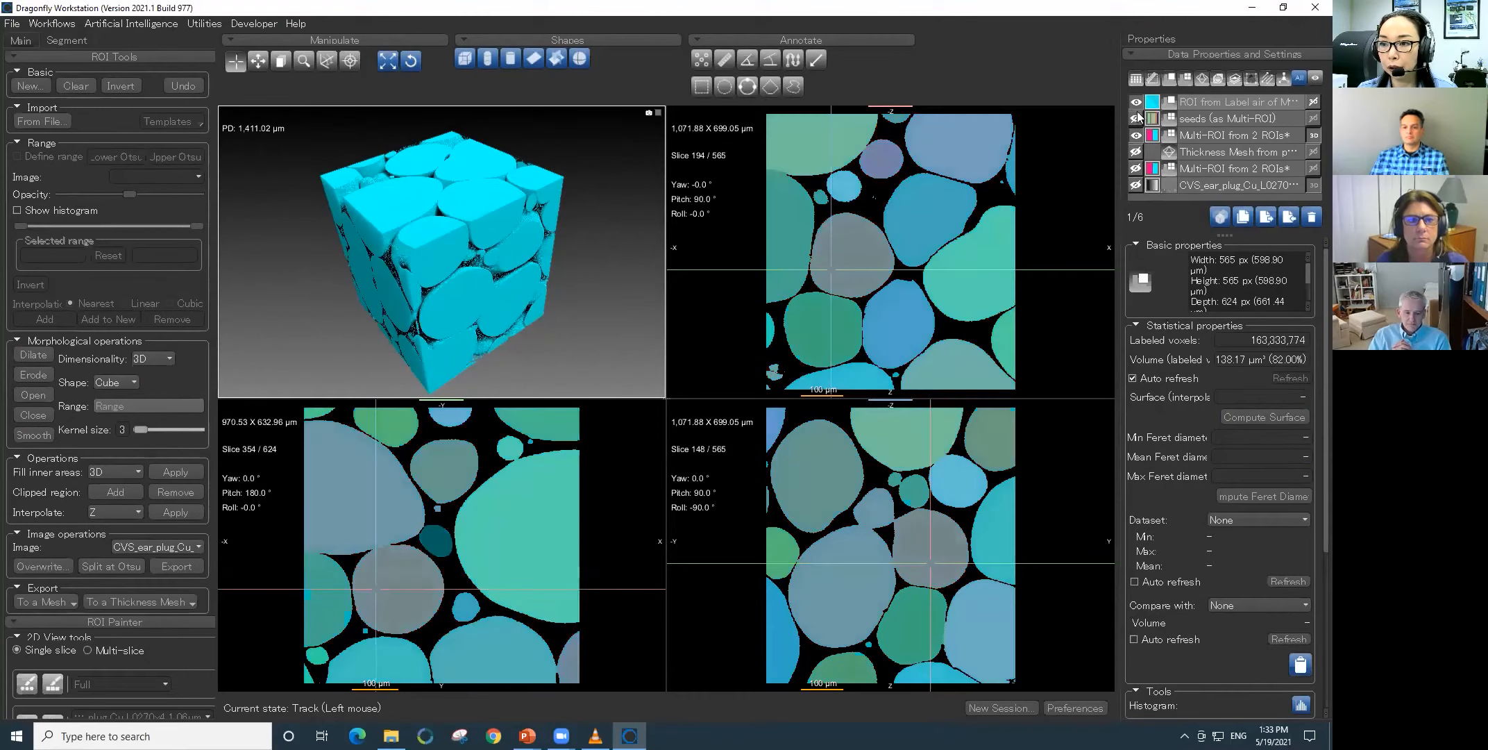
{"action": "left_click", "coordinate": [1135, 103]}
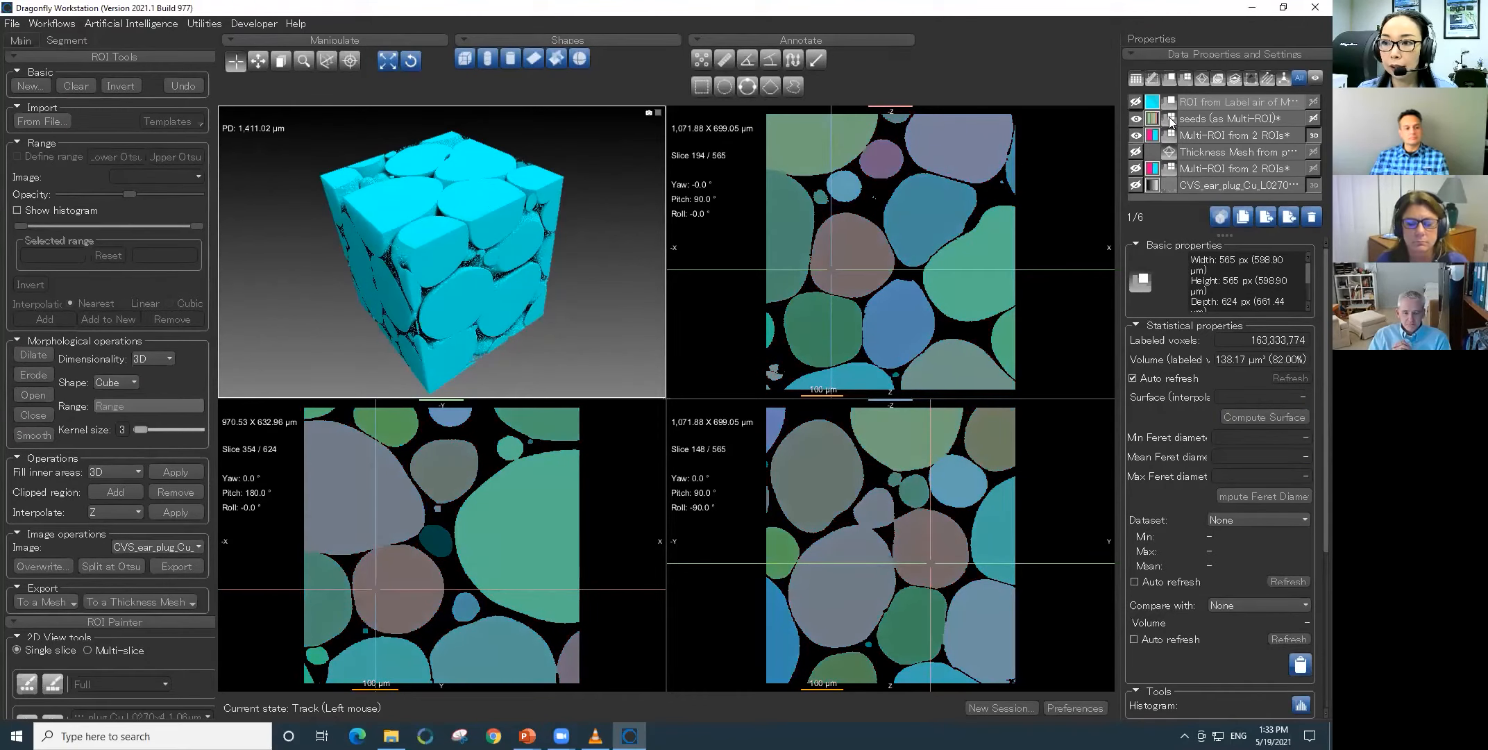
{"action": "left_click", "coordinate": [1313, 119]}
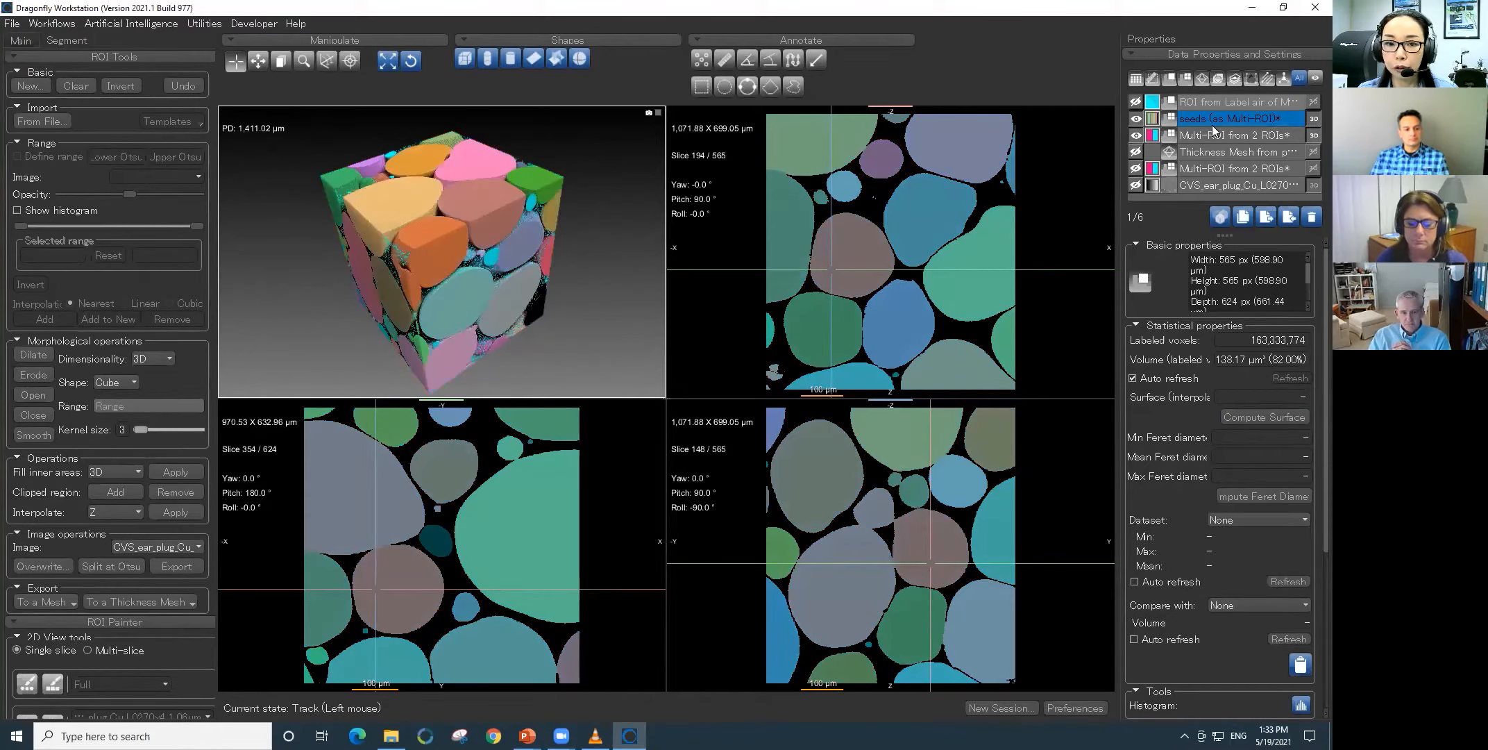
{"action": "left_click", "coordinate": [1137, 136]}
{"action": "left_click_drag", "start_coordinate": [487, 276], "coordinate": [528, 299]}
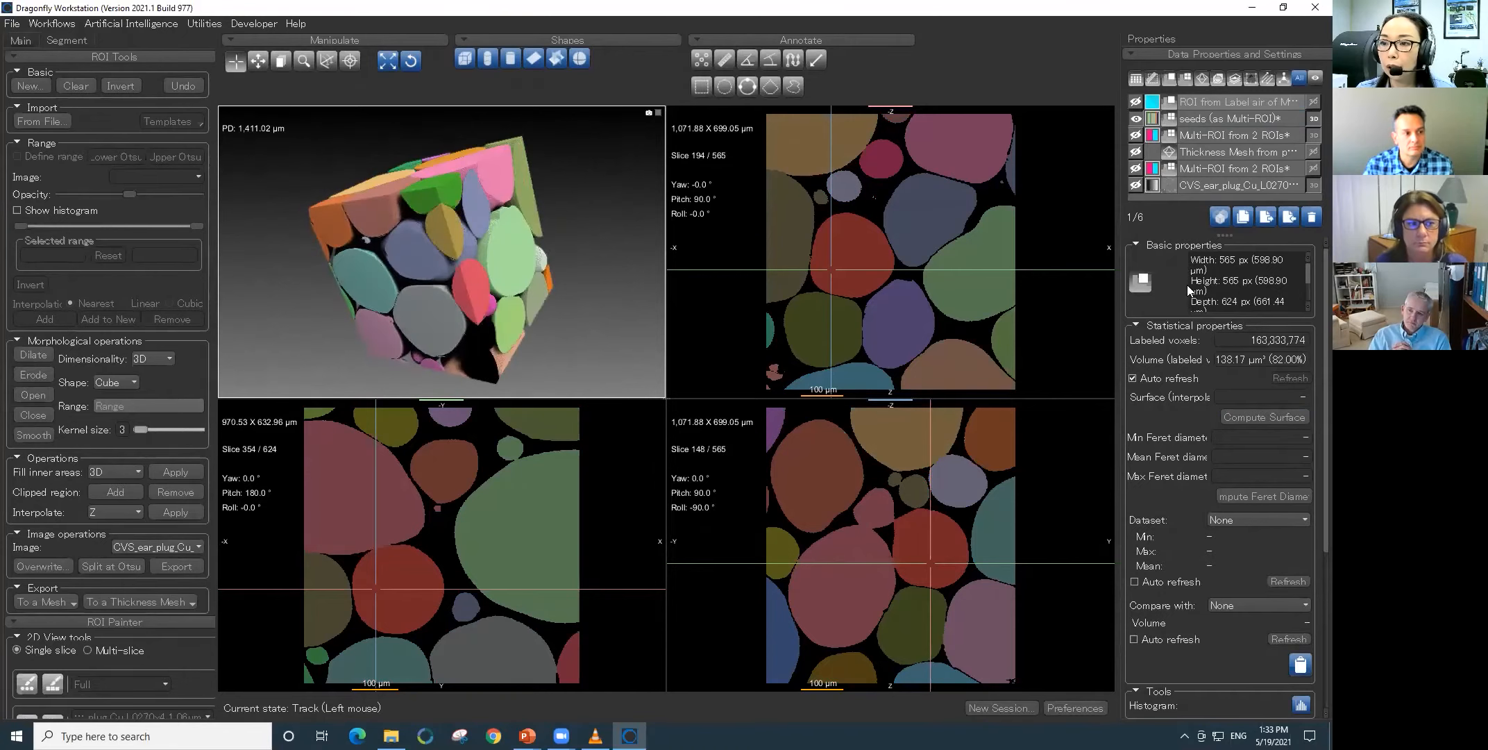
{"action": "left_click", "coordinate": [1136, 103]}
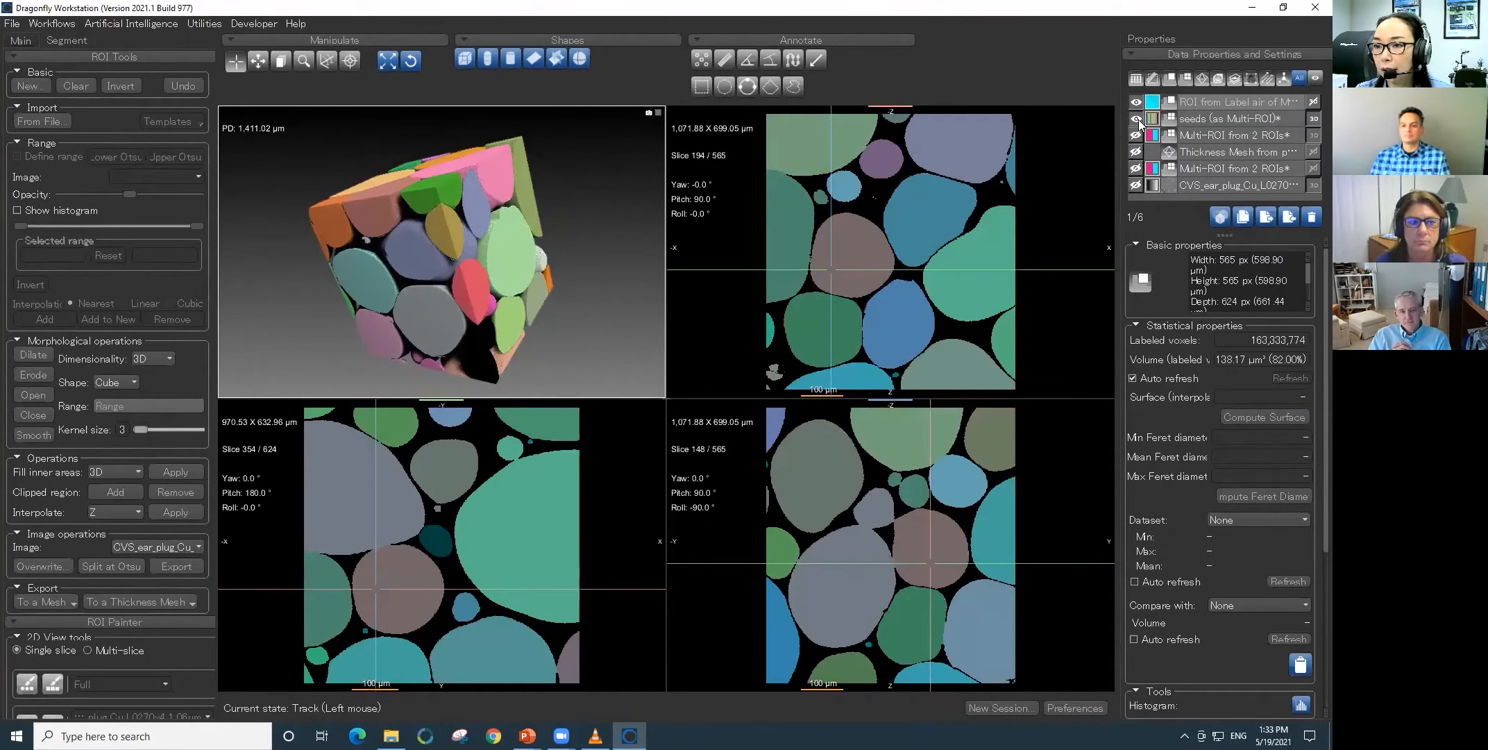
- Hide the seeds Multi-ROI and display only the Thickness Mesh from polymer in the 3D and slice views
{"action": "left_click", "coordinate": [1136, 119]}
{"action": "left_click", "coordinate": [1136, 119]}
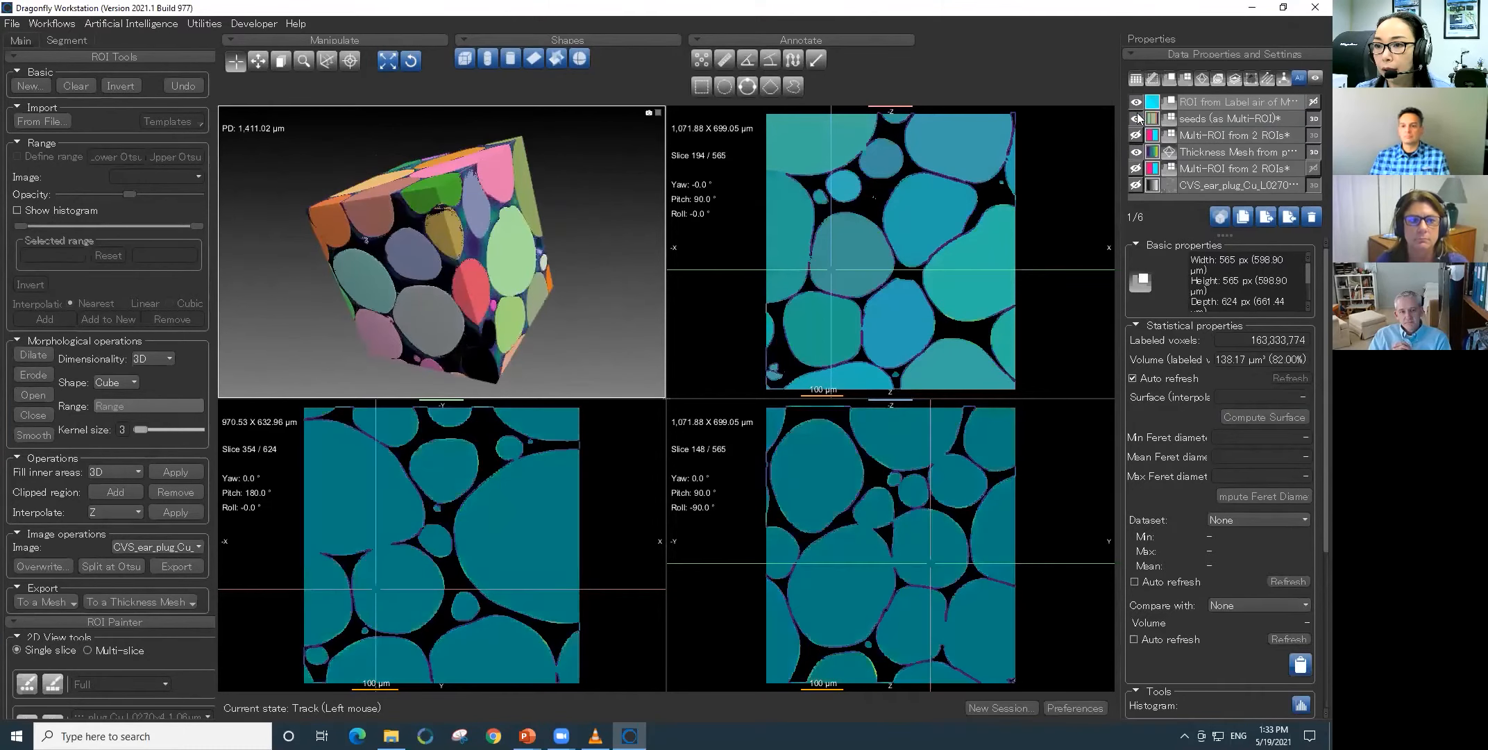
{"action": "left_click", "coordinate": [1187, 154]}
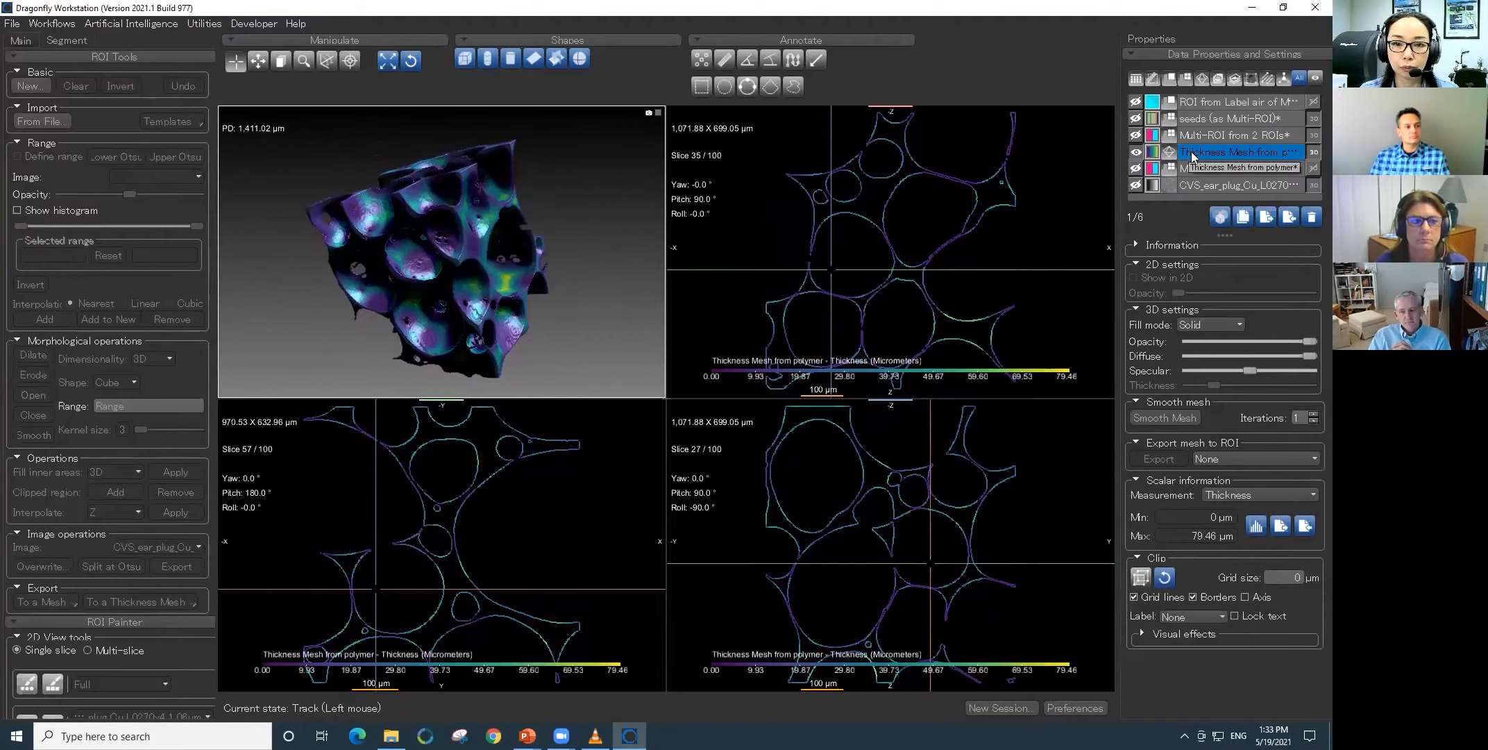
- Enlarge the 3D view and rotate the polymer thickness mesh to examine its wall thickness from several sides
{"action": "double_click", "coordinate": [579, 298]}
{"action": "left_click_drag", "start_coordinate": [763, 367], "coordinate": [851, 507]}
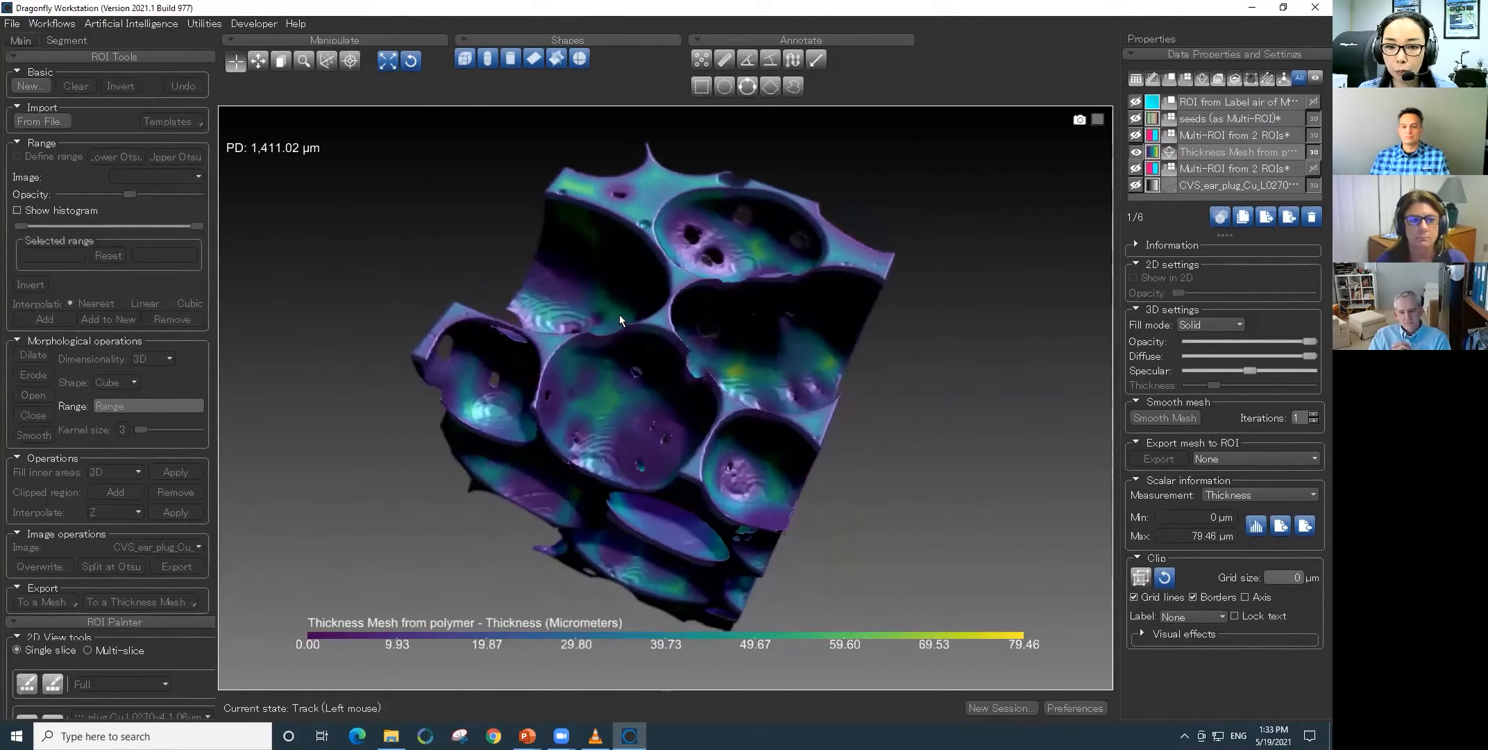
{"action": "left_click_drag", "start_coordinate": [635, 392], "coordinate": [393, 319]}
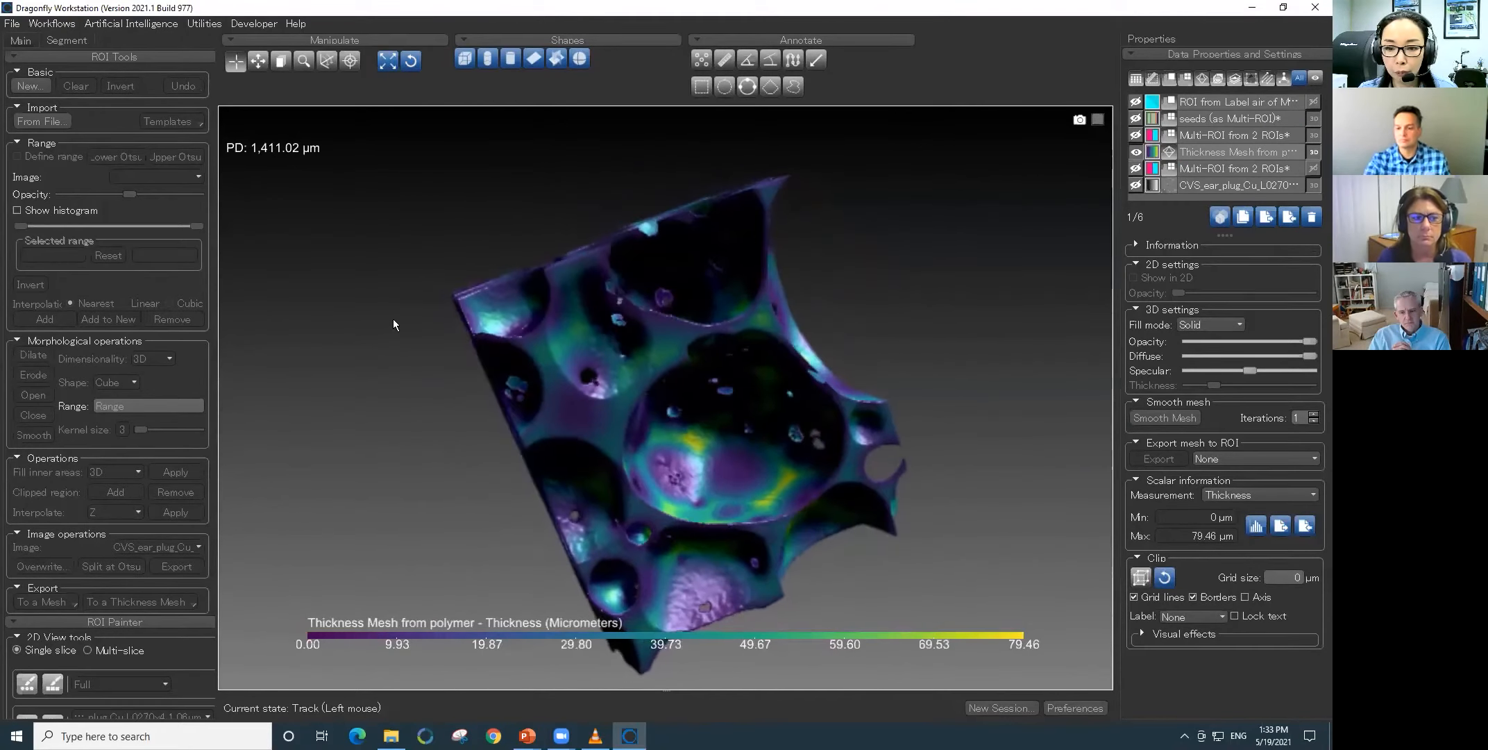
{"action": "left_click_drag", "start_coordinate": [625, 516], "coordinate": [589, 506]}
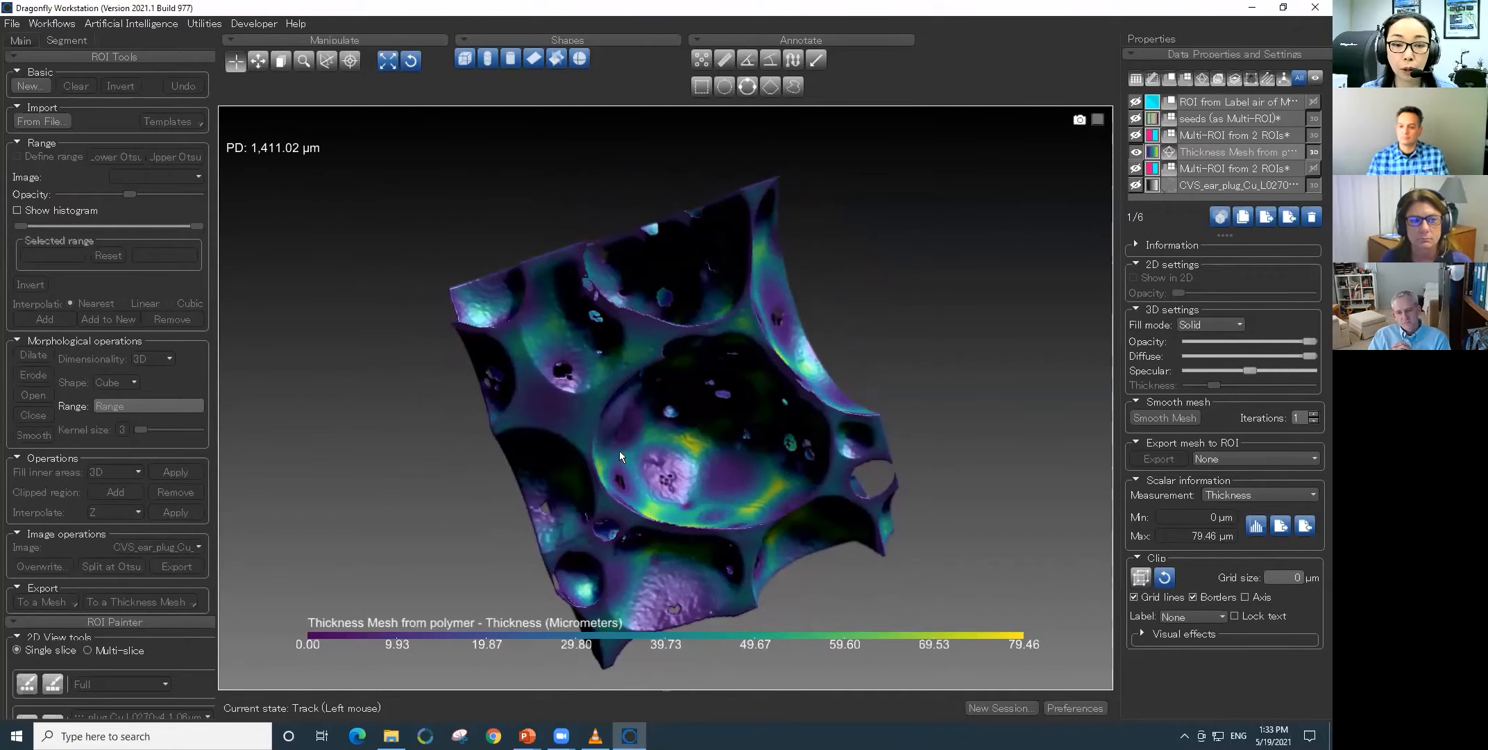
{"action": "left_click_drag", "start_coordinate": [551, 420], "coordinate": [803, 481]}
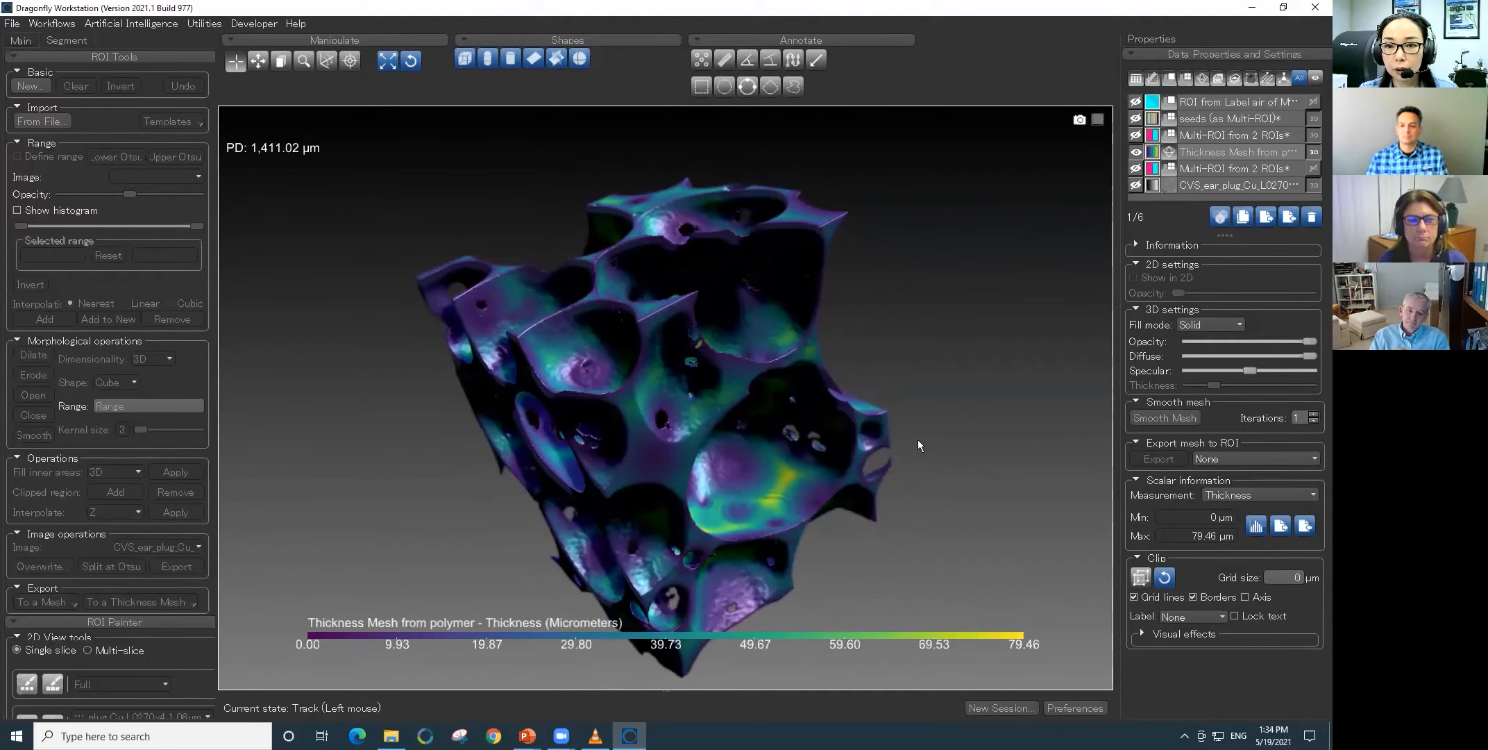
- Inspect the Mesh Decimator options for the polymer thickness mesh, then return to the data properties without applying a reduction
{"action": "right_click", "coordinate": [1216, 152]}
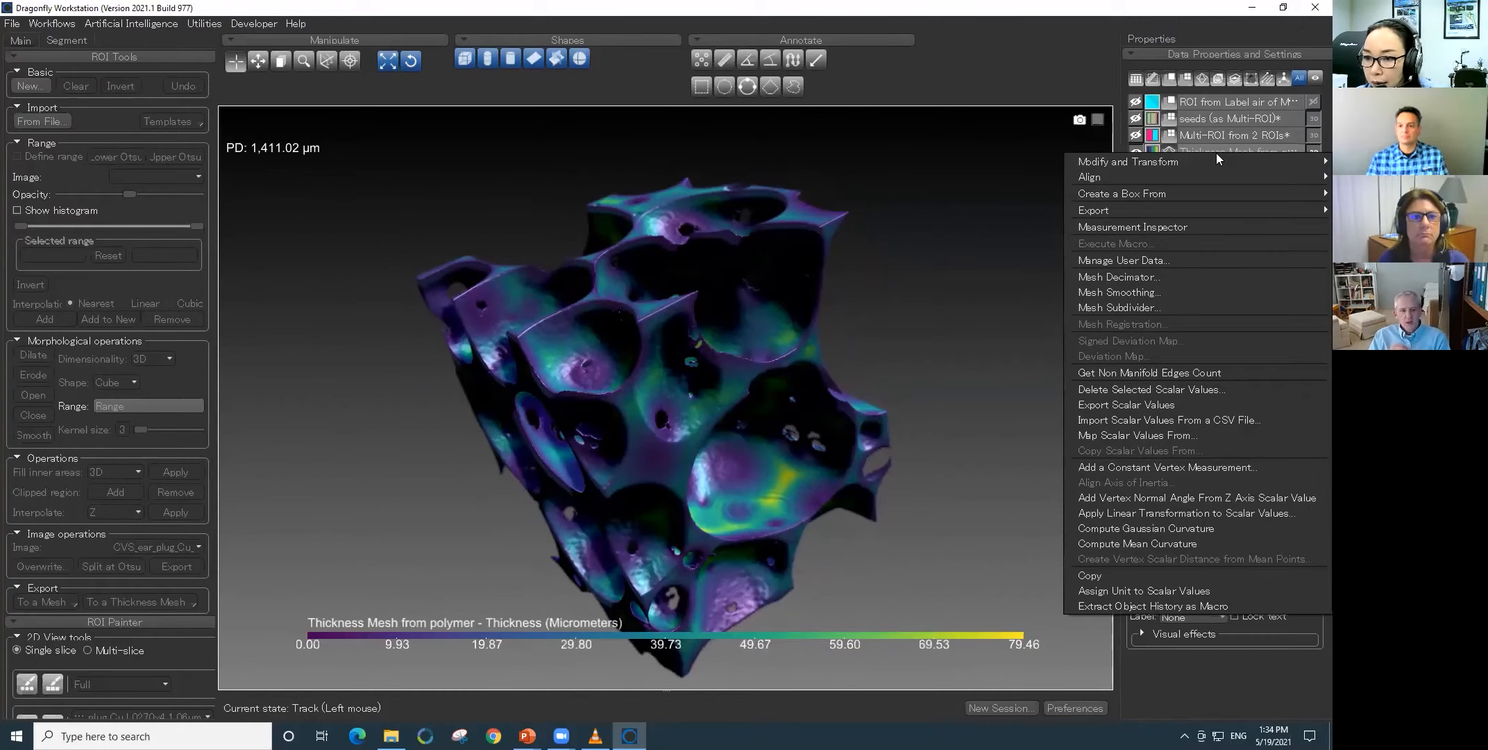
{"action": "left_click", "coordinate": [1200, 277]}
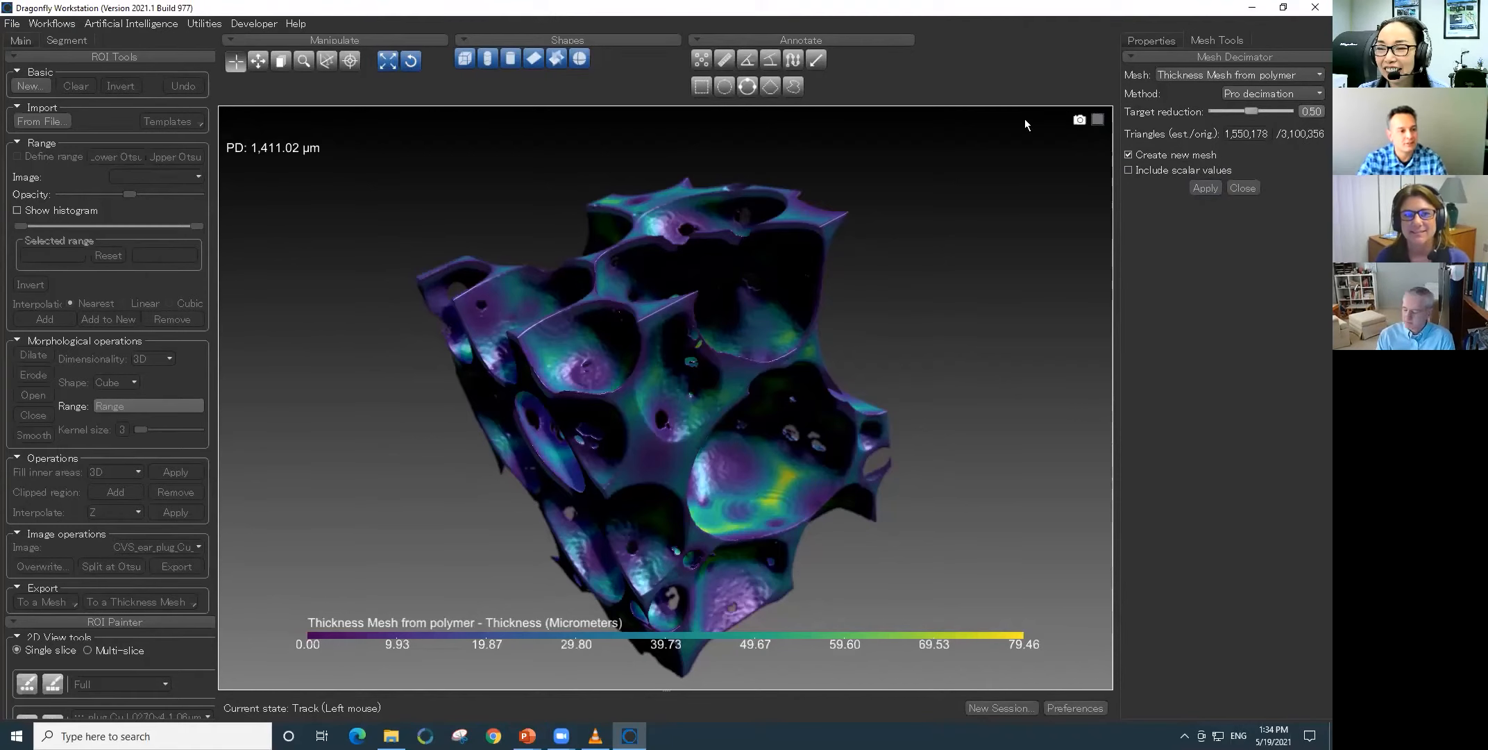
{"action": "left_click", "coordinate": [1162, 40]}
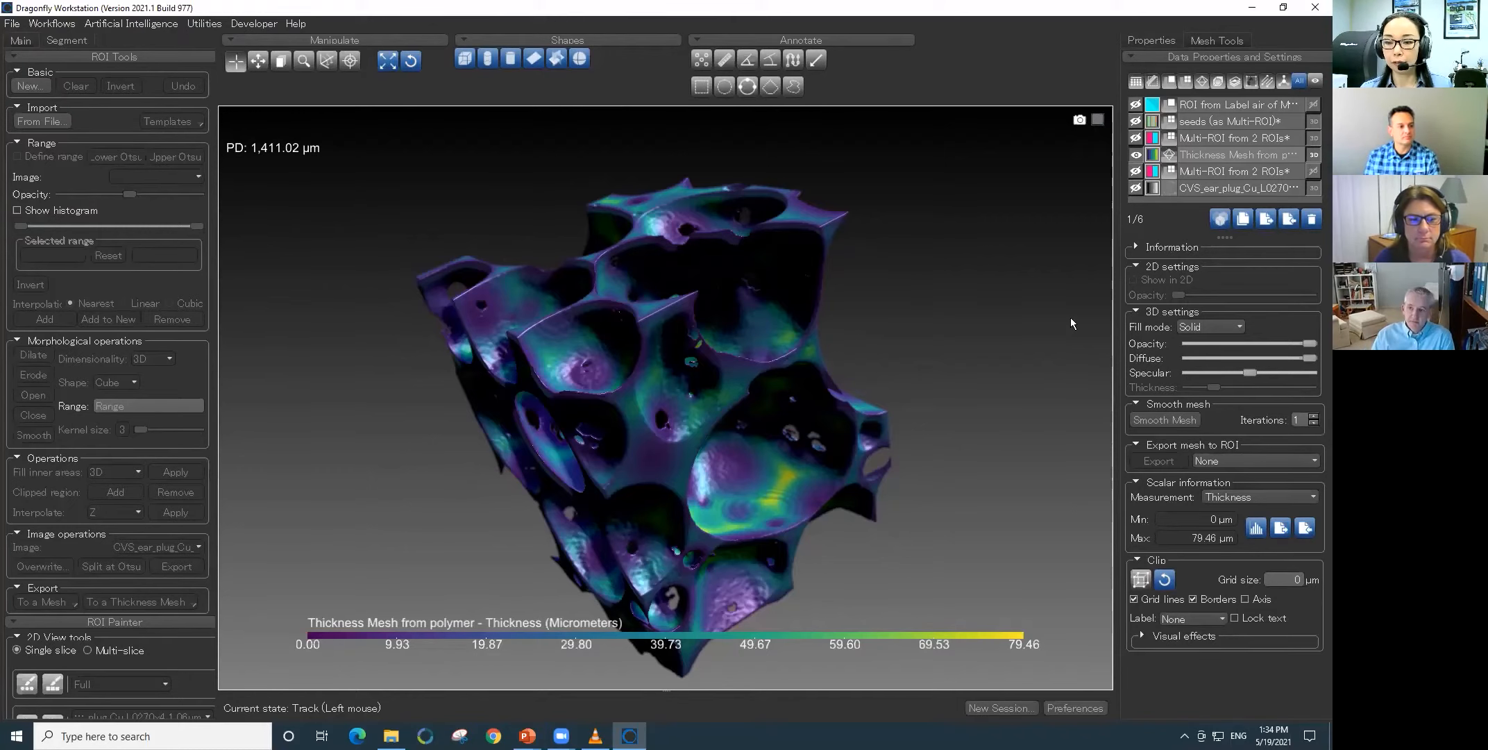
- Start a new session, clearing the current one without saving its objects
{"action": "left_click", "coordinate": [1015, 708]}
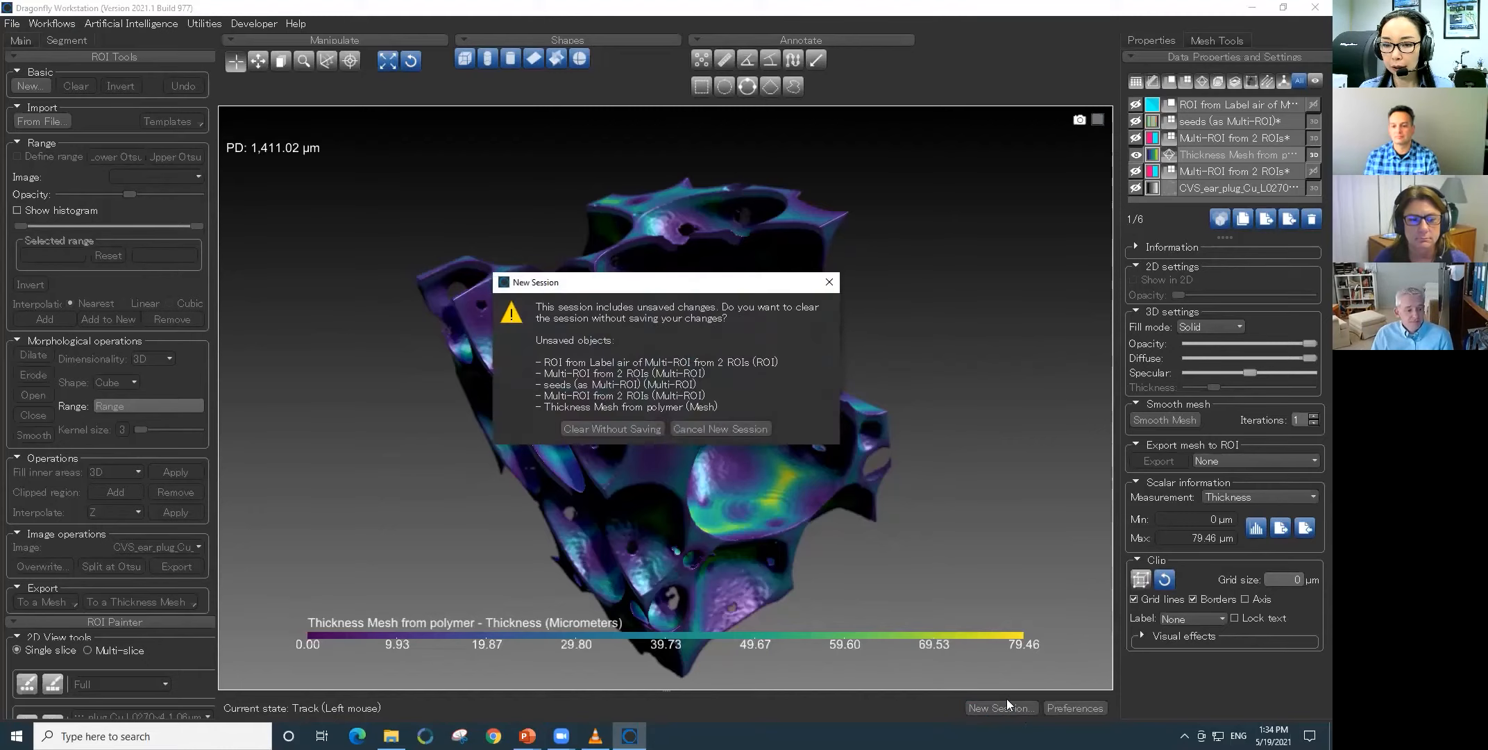
{"action": "left_click", "coordinate": [615, 424]}
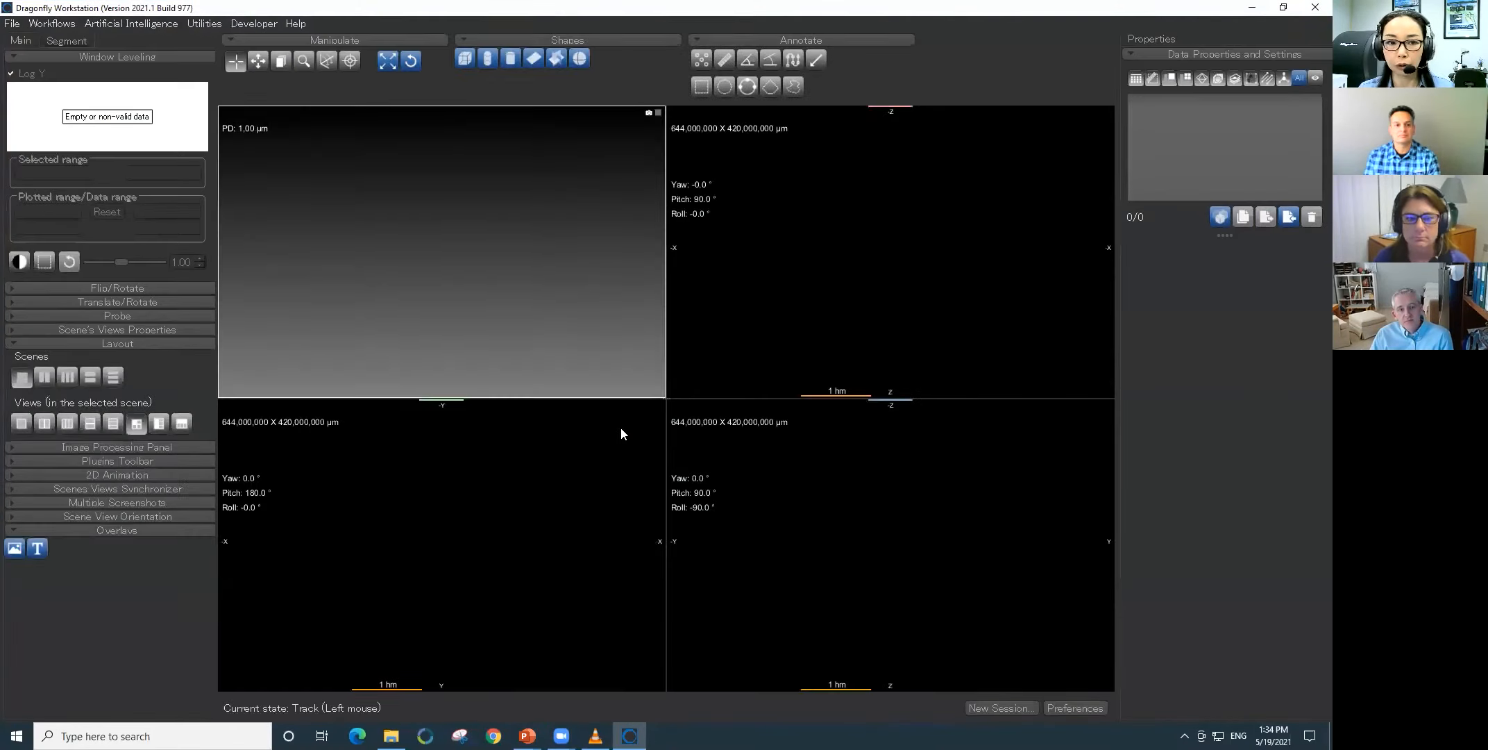
- Load the wood_1_20191104_172935_0001 (Cropped) dataset and level its 2D views from an area within the board, range 302 to 2,725
{"action": "left_click", "coordinate": [1289, 217]}
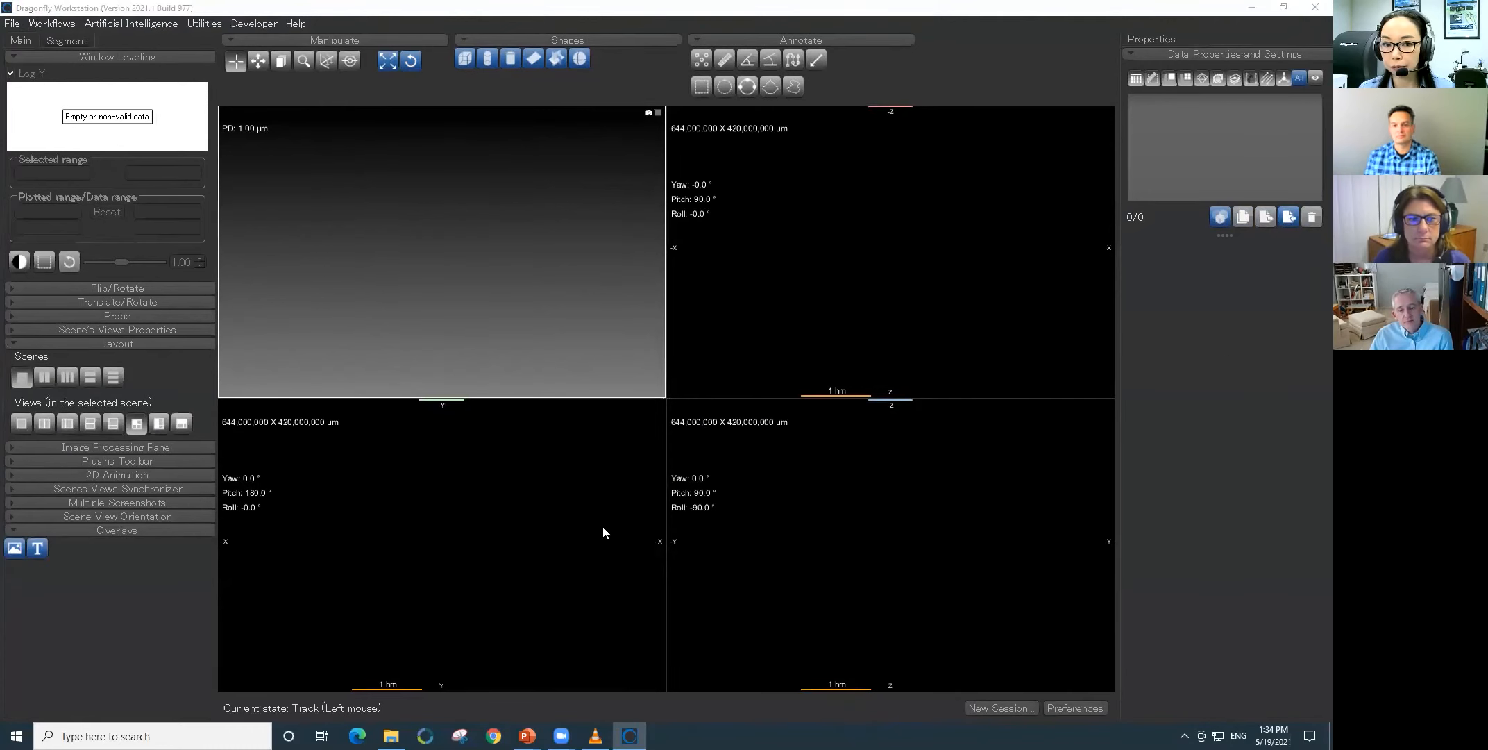
{"action": "left_click", "coordinate": [278, 374]}
{"action": "left_click", "coordinate": [599, 495]}
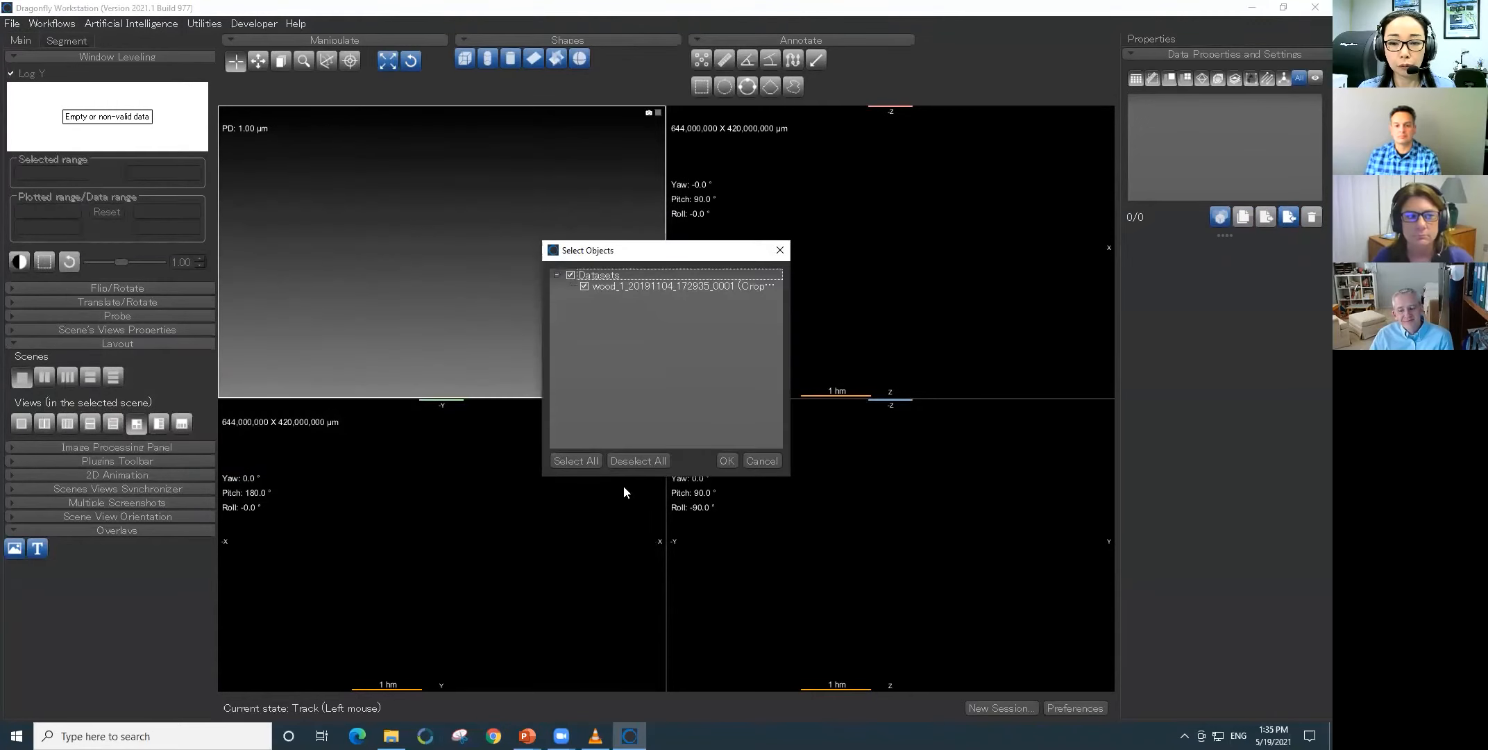
{"action": "left_click", "coordinate": [726, 460]}
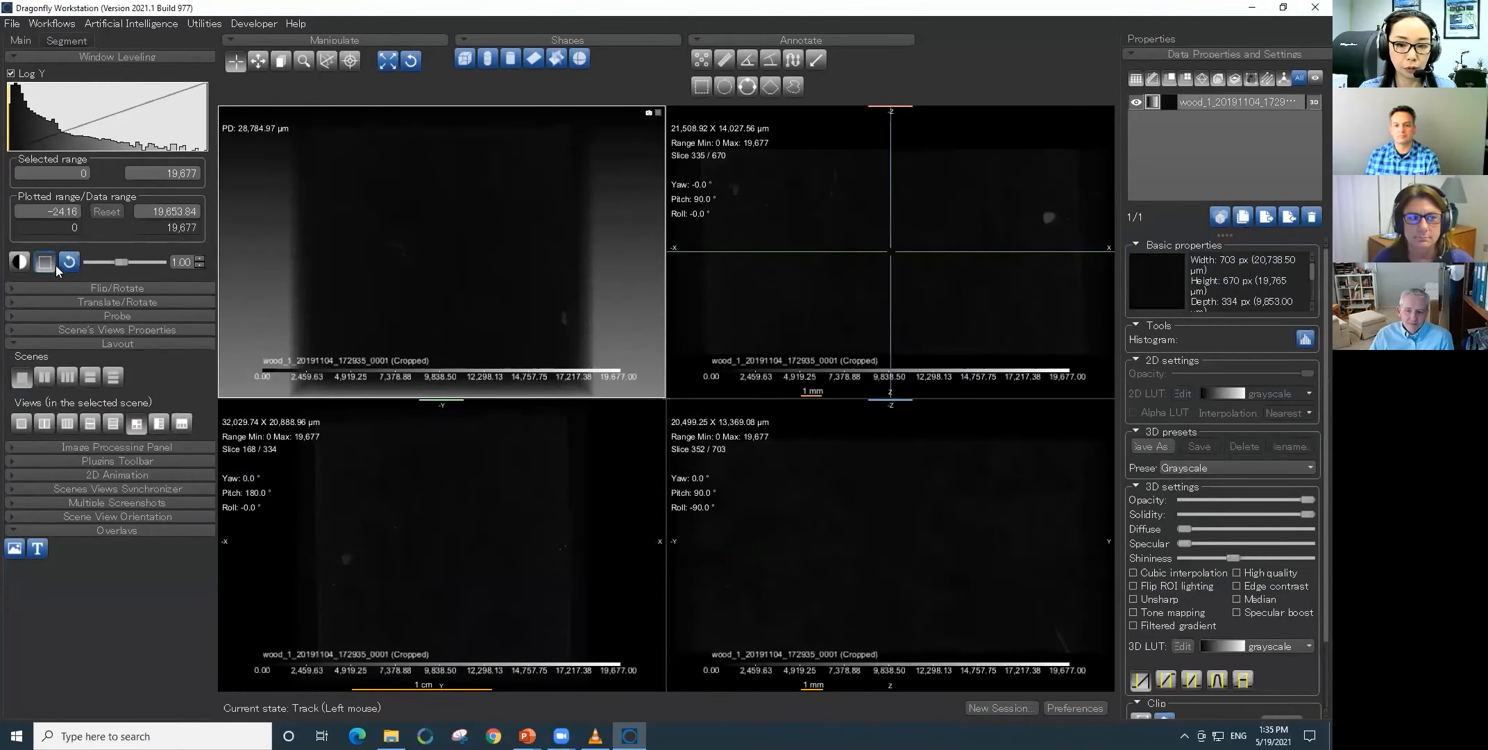
{"action": "left_click_drag", "start_coordinate": [517, 477], "coordinate": [583, 524]}
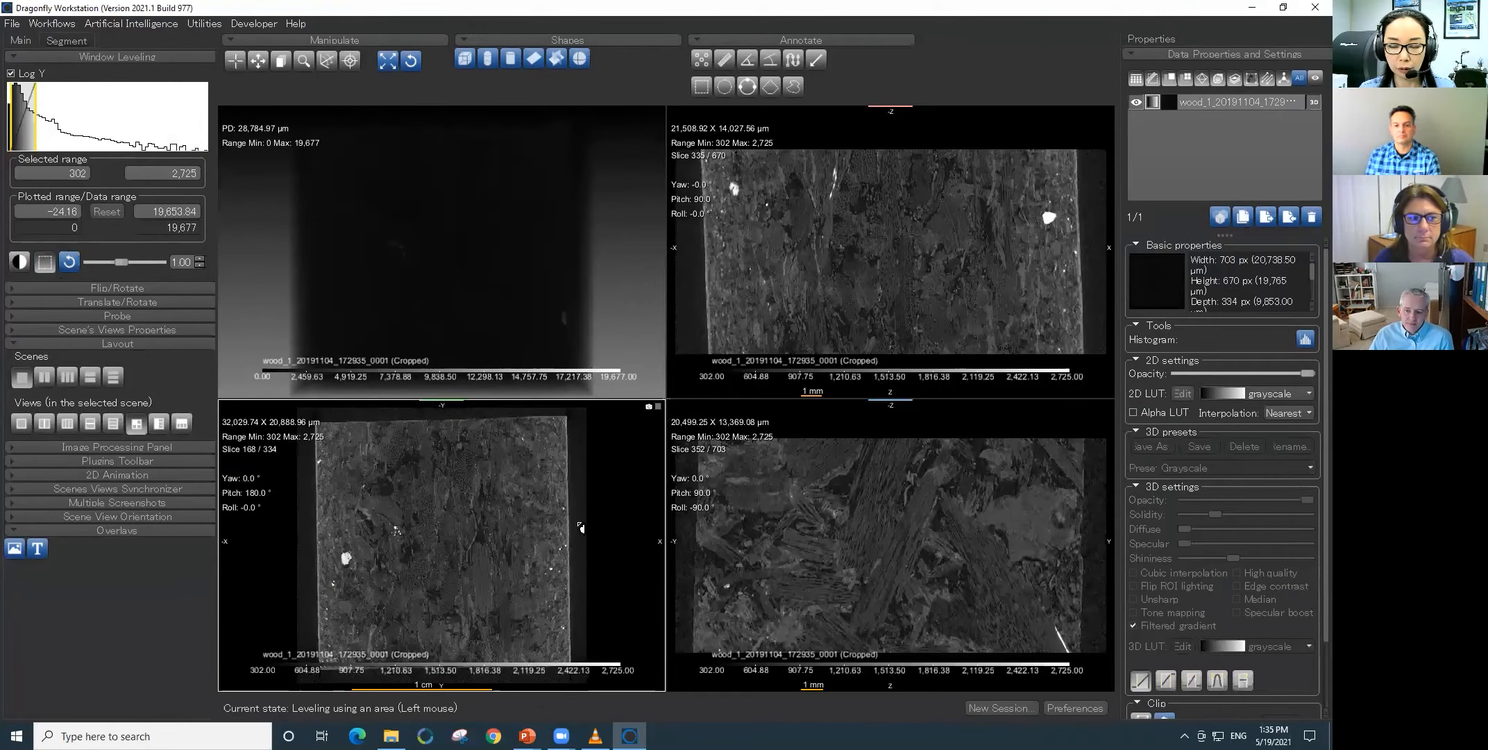
- Apply the blue red 3D LUT to the wood volume and raise the minimum of its 3D display range to 546.61
{"action": "left_click", "coordinate": [624, 310]}
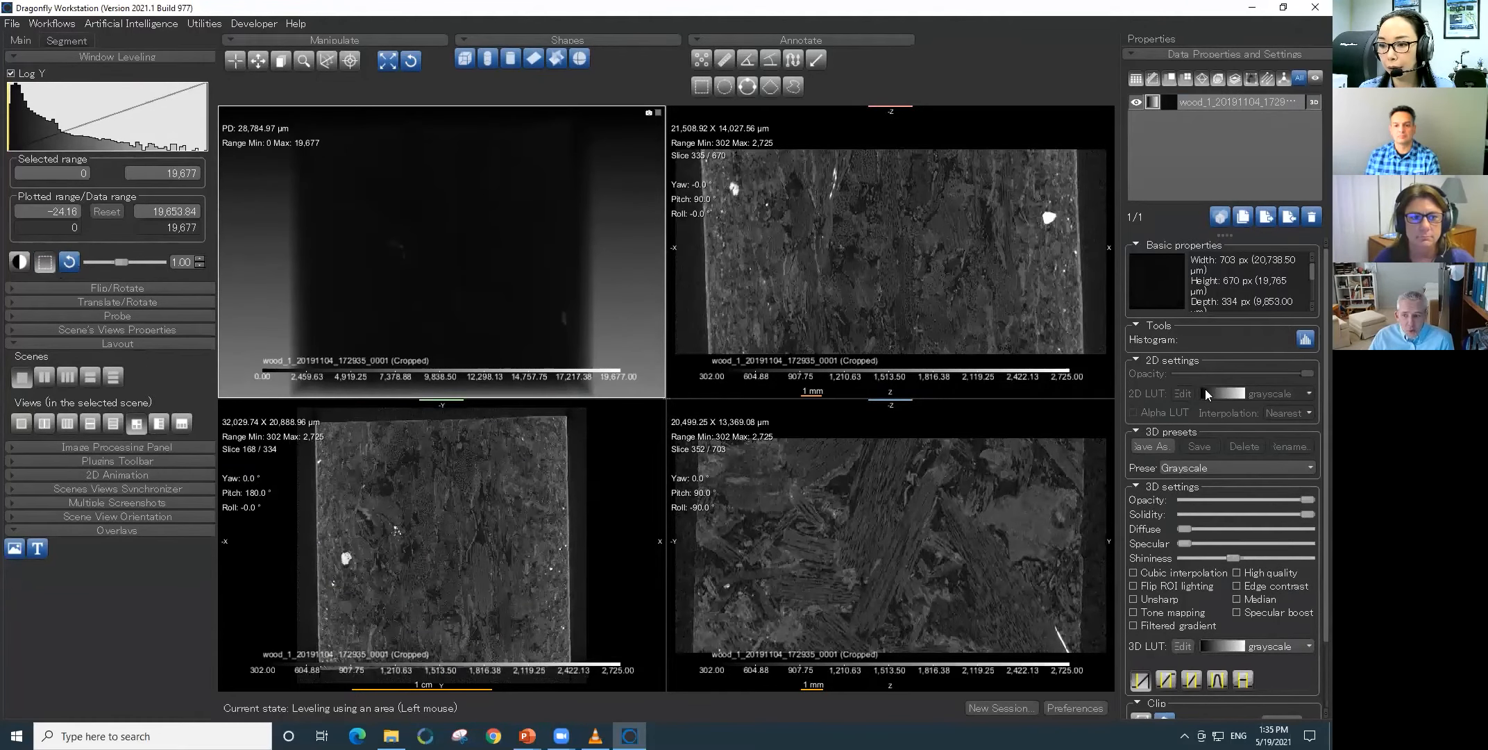
{"action": "left_click", "coordinate": [1215, 467]}
{"action": "left_click", "coordinate": [1134, 474]}
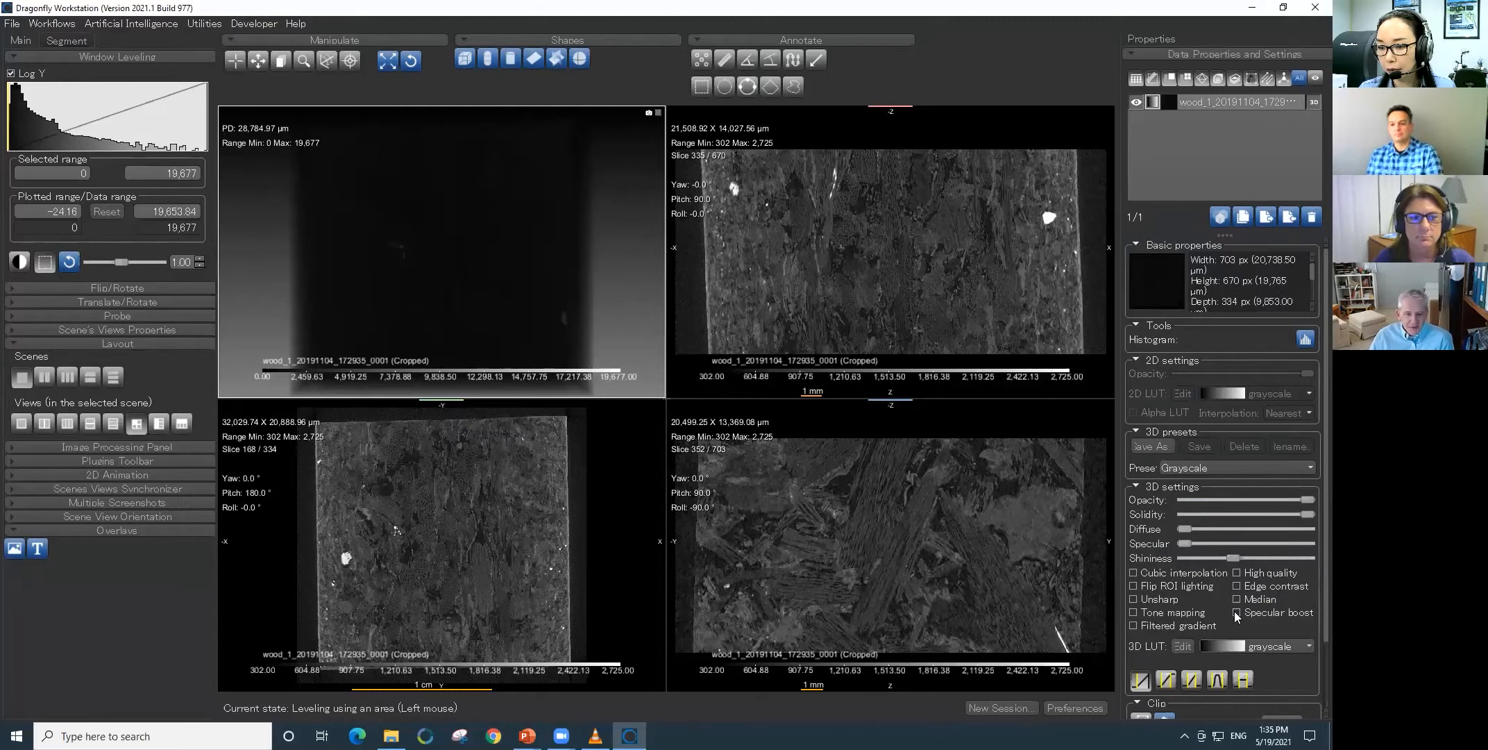
{"action": "left_click", "coordinate": [1239, 644]}
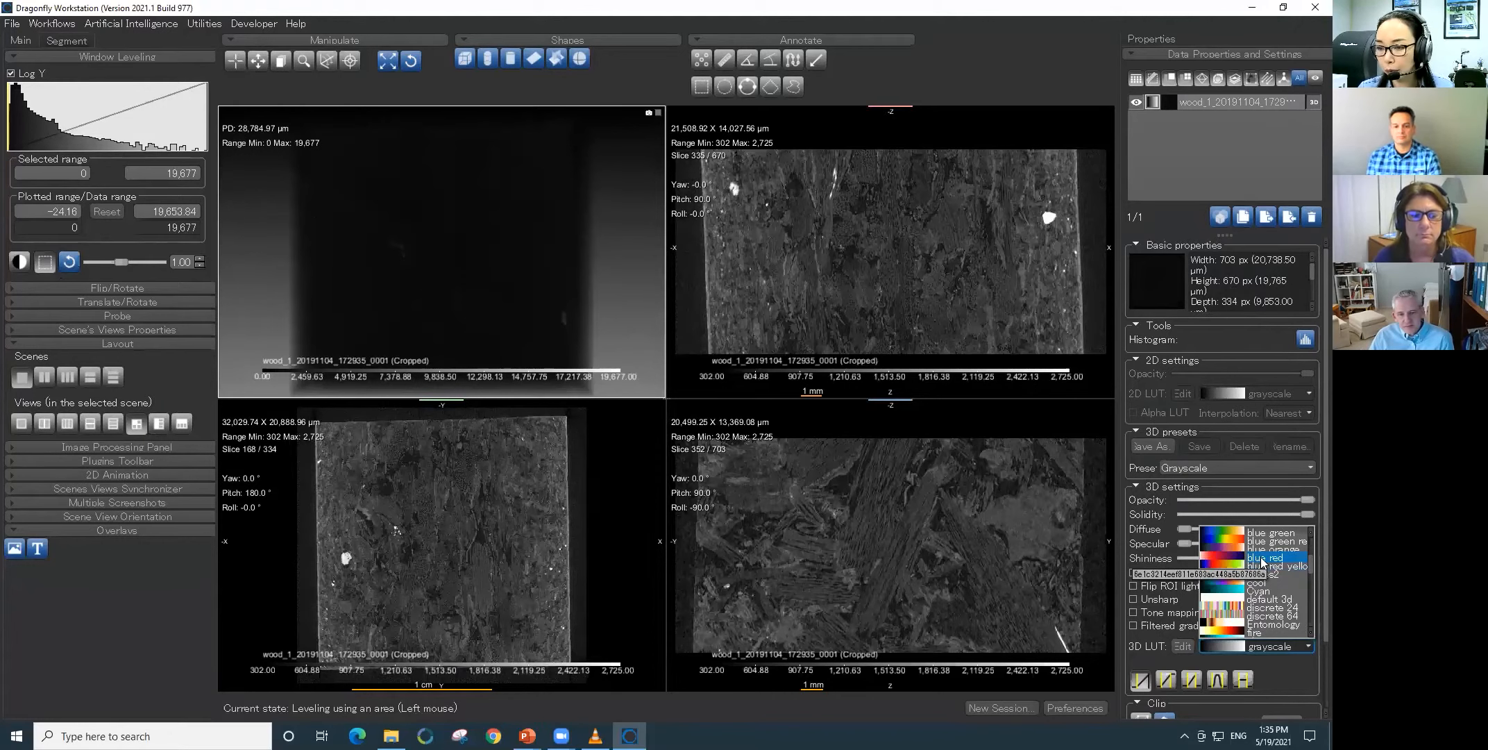
{"action": "left_click", "coordinate": [1225, 556]}
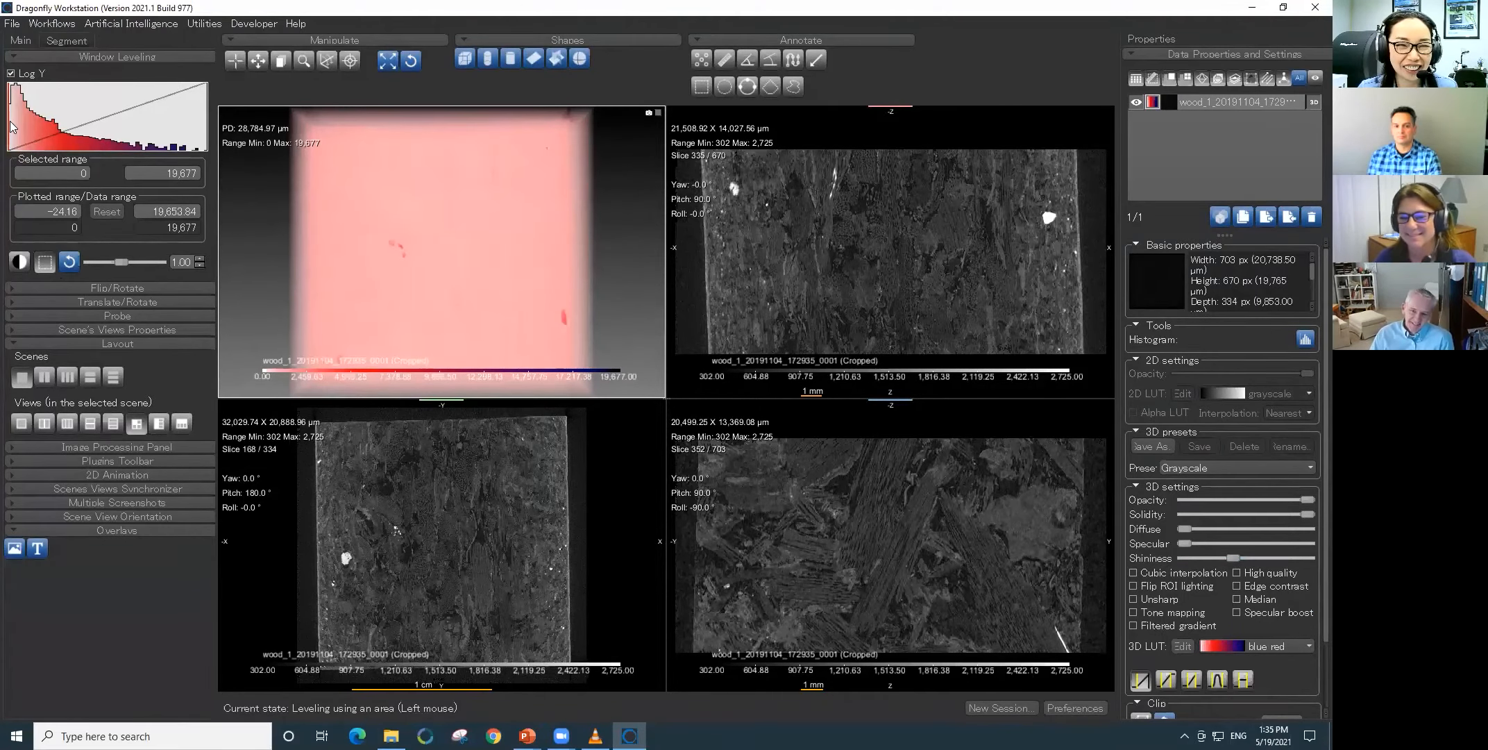
{"action": "left_click_drag", "start_coordinate": [10, 123], "coordinate": [18, 129]}
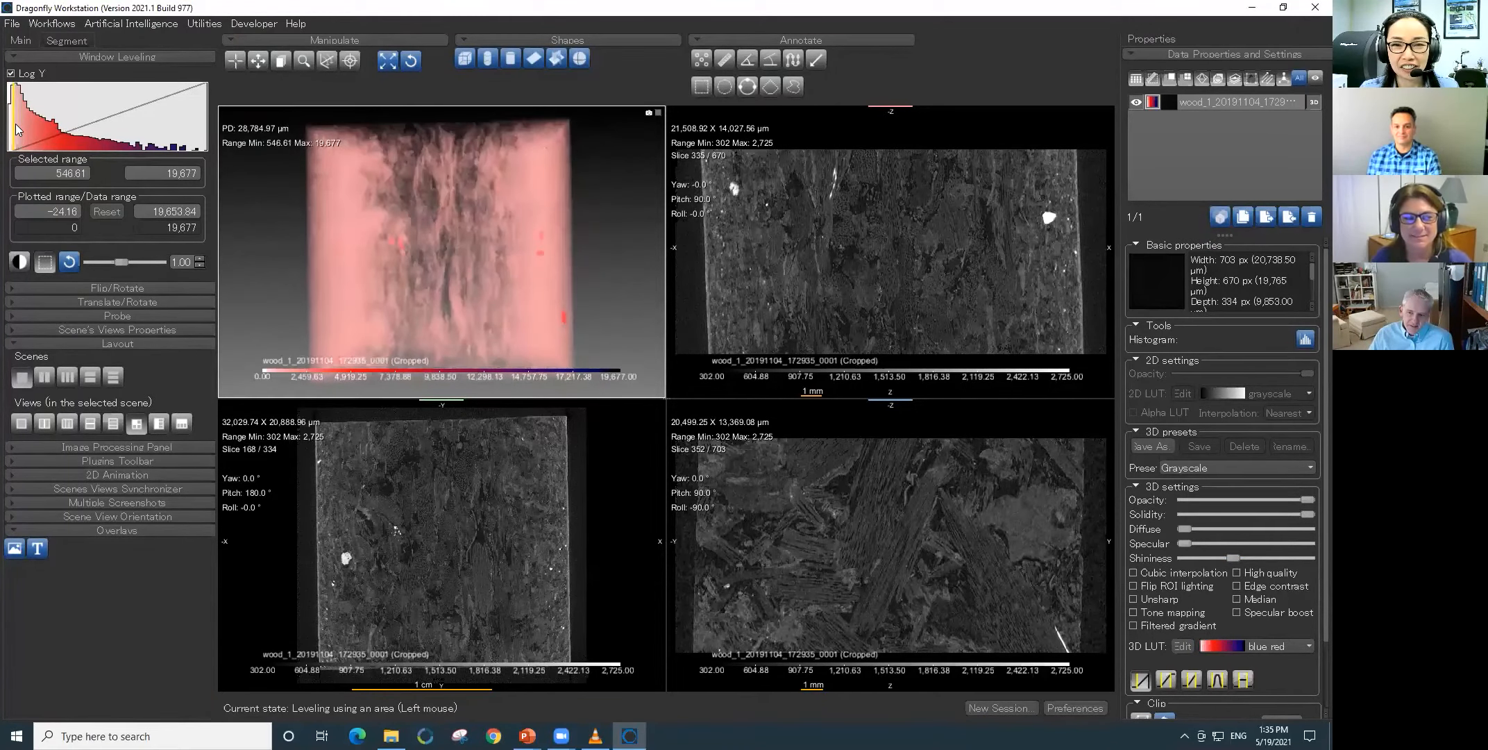
- Track the cross-section plane through the wood board from one outer face across the core to the other, comparing particle structure
{"action": "left_click", "coordinate": [627, 486]}
{"action": "left_click", "coordinate": [257, 61]}
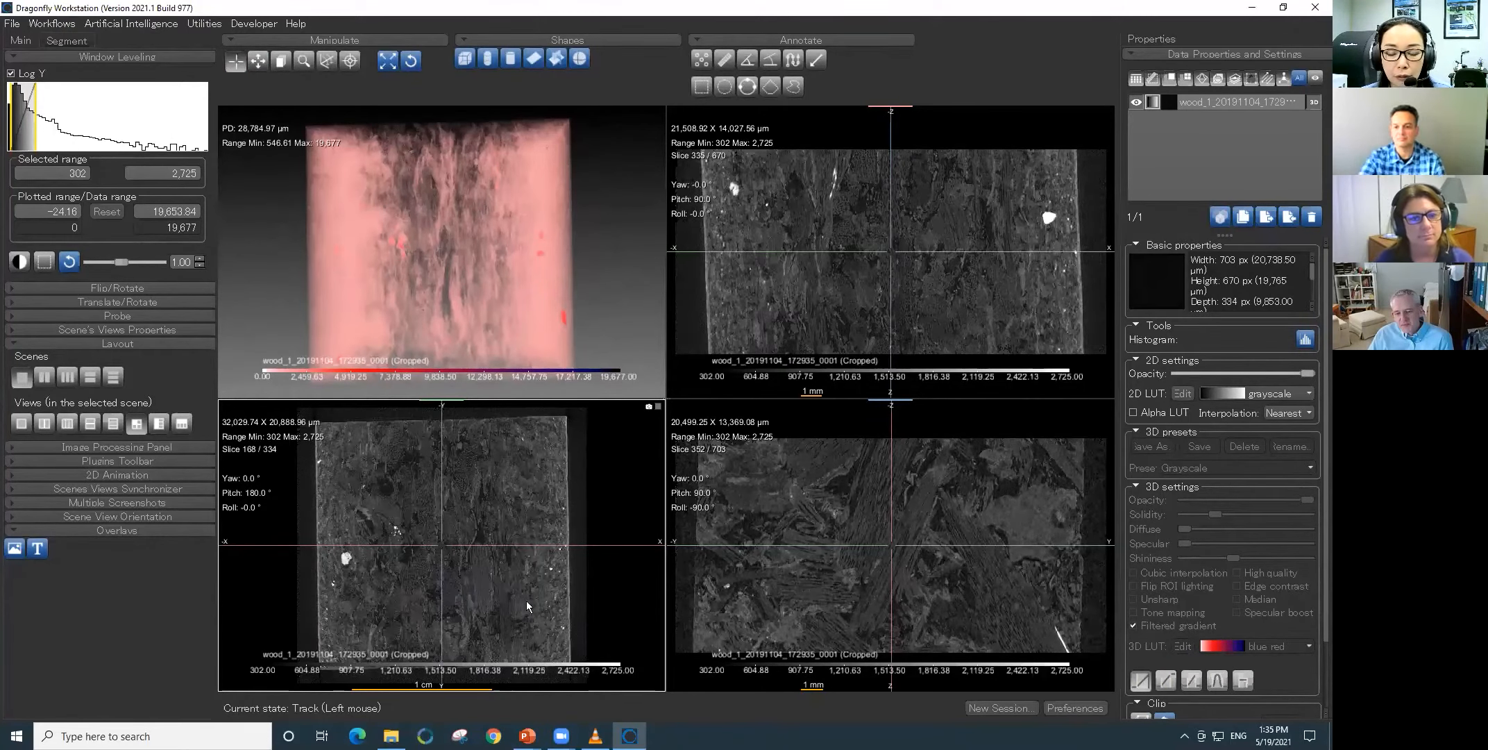
{"action": "left_click_drag", "start_coordinate": [442, 505], "coordinate": [325, 505]}
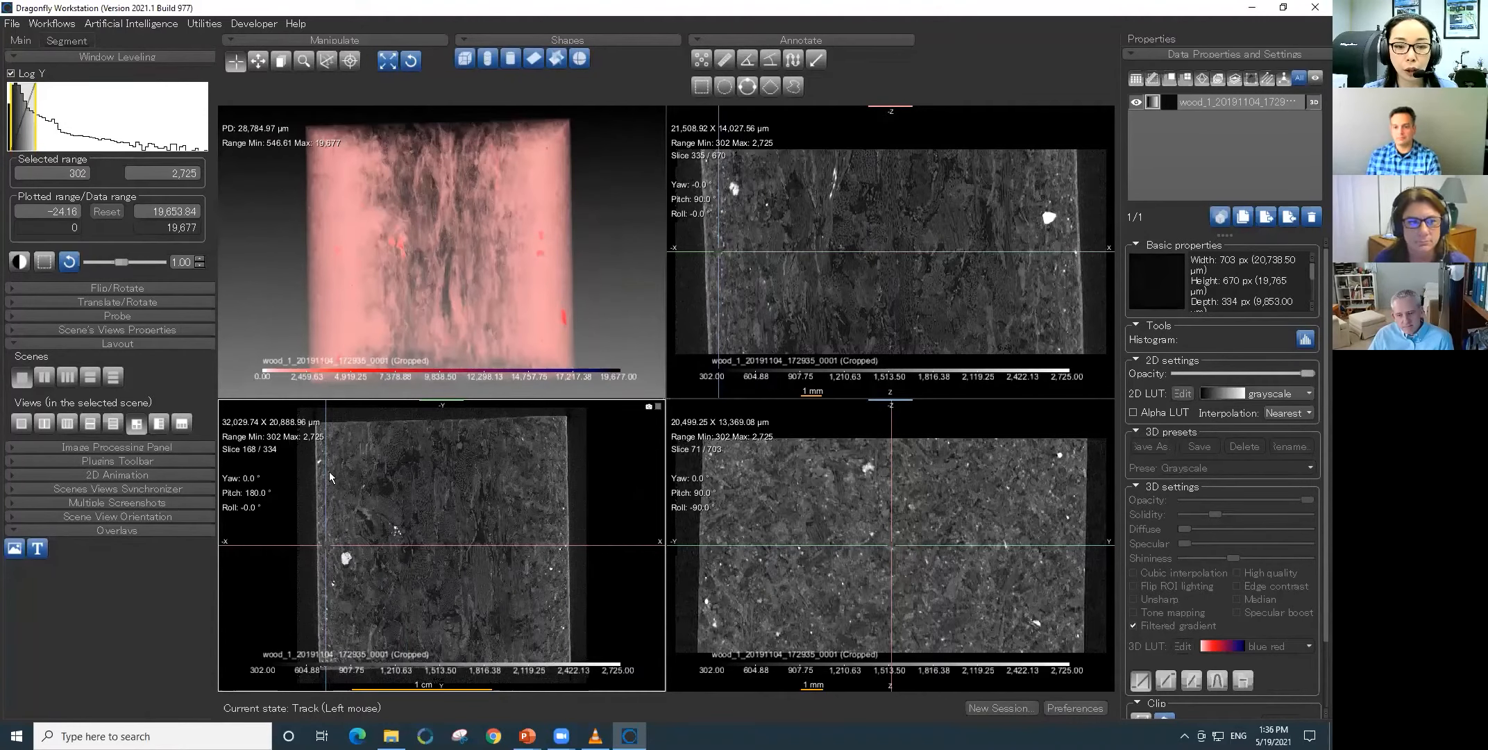
{"action": "left_click_drag", "start_coordinate": [327, 474], "coordinate": [438, 480]}
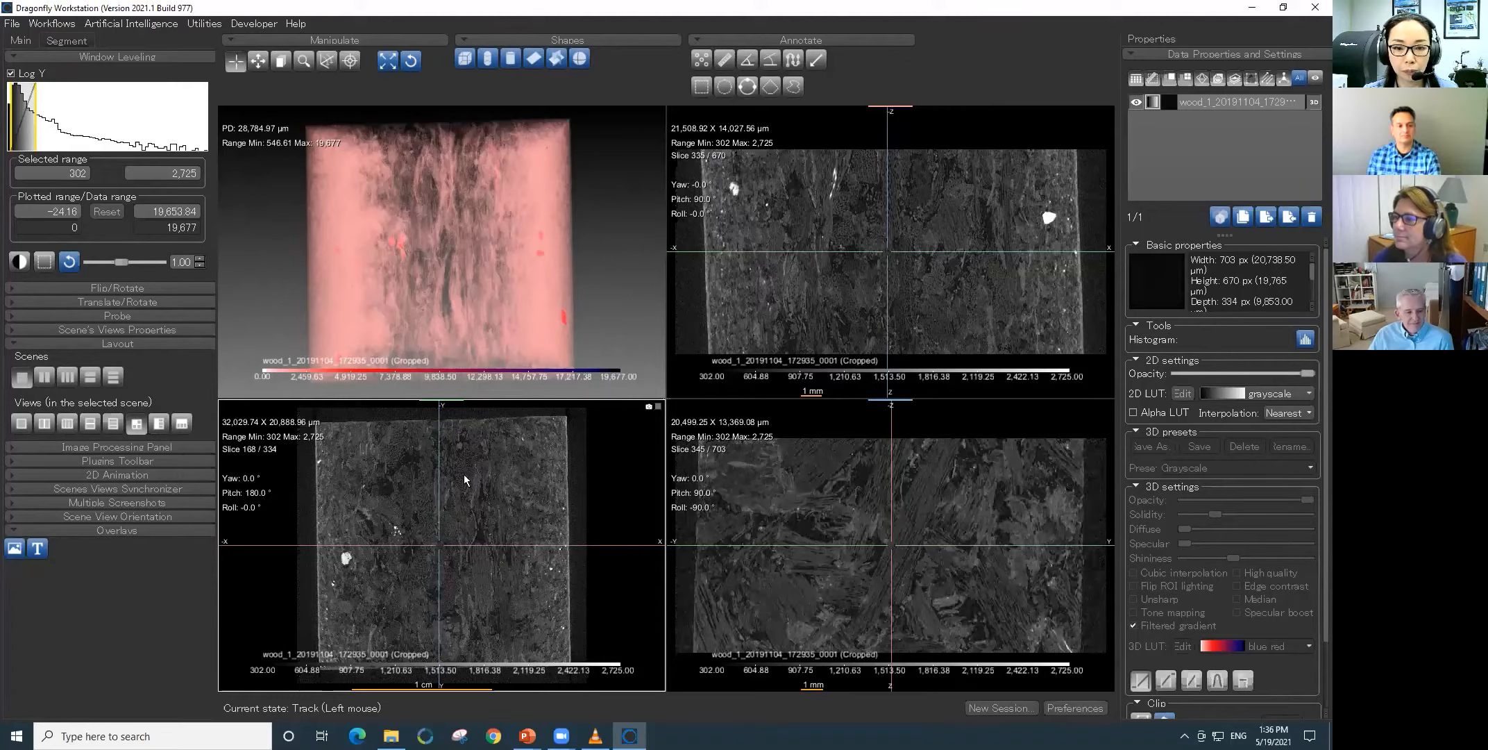
{"action": "left_click_drag", "start_coordinate": [437, 460], "coordinate": [563, 467]}
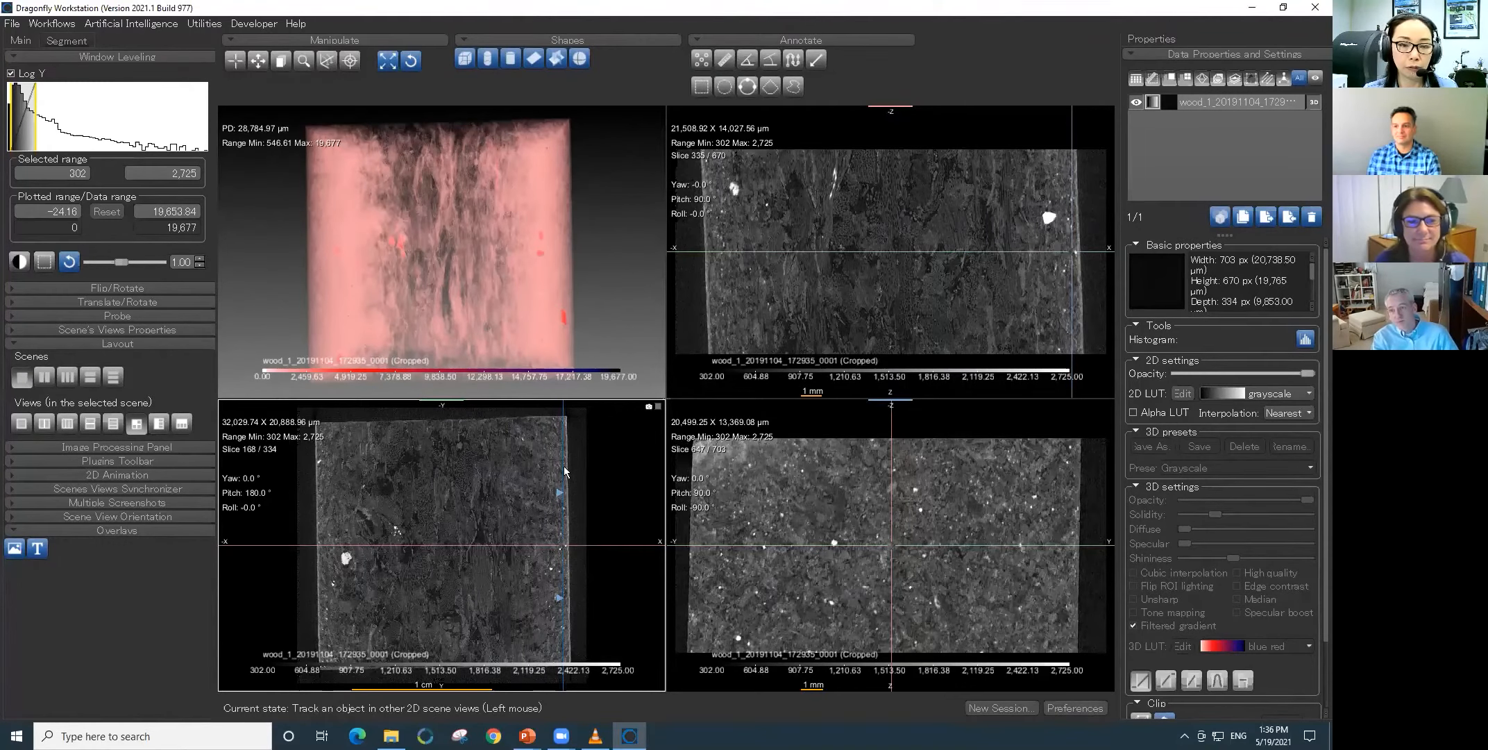
{"action": "left_click_drag", "start_coordinate": [564, 470], "coordinate": [557, 467]}
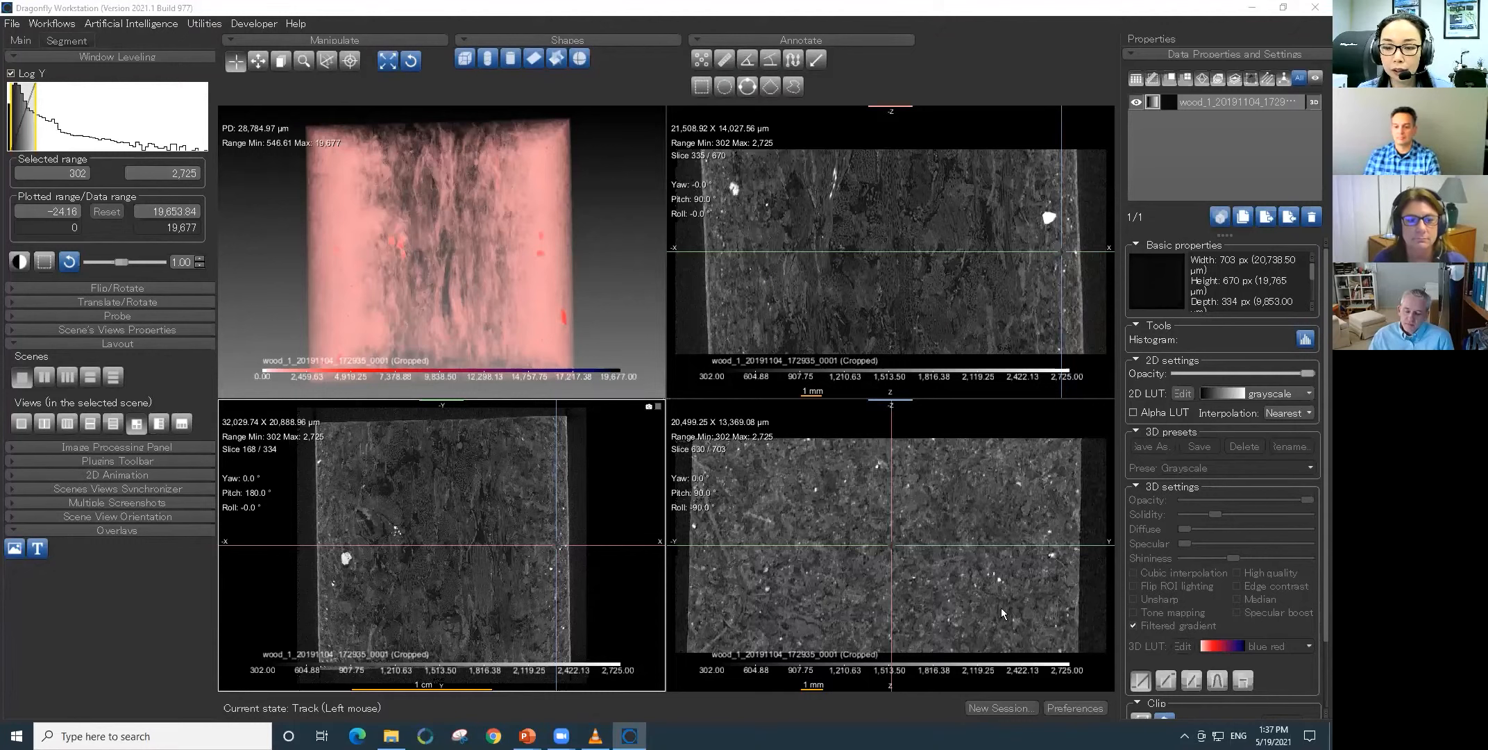
- Find a slice near the board's outer face and tilt its plane parallel to that face, at pitch 87.7° and roll -89.1°
{"action": "left_click", "coordinate": [818, 487]}
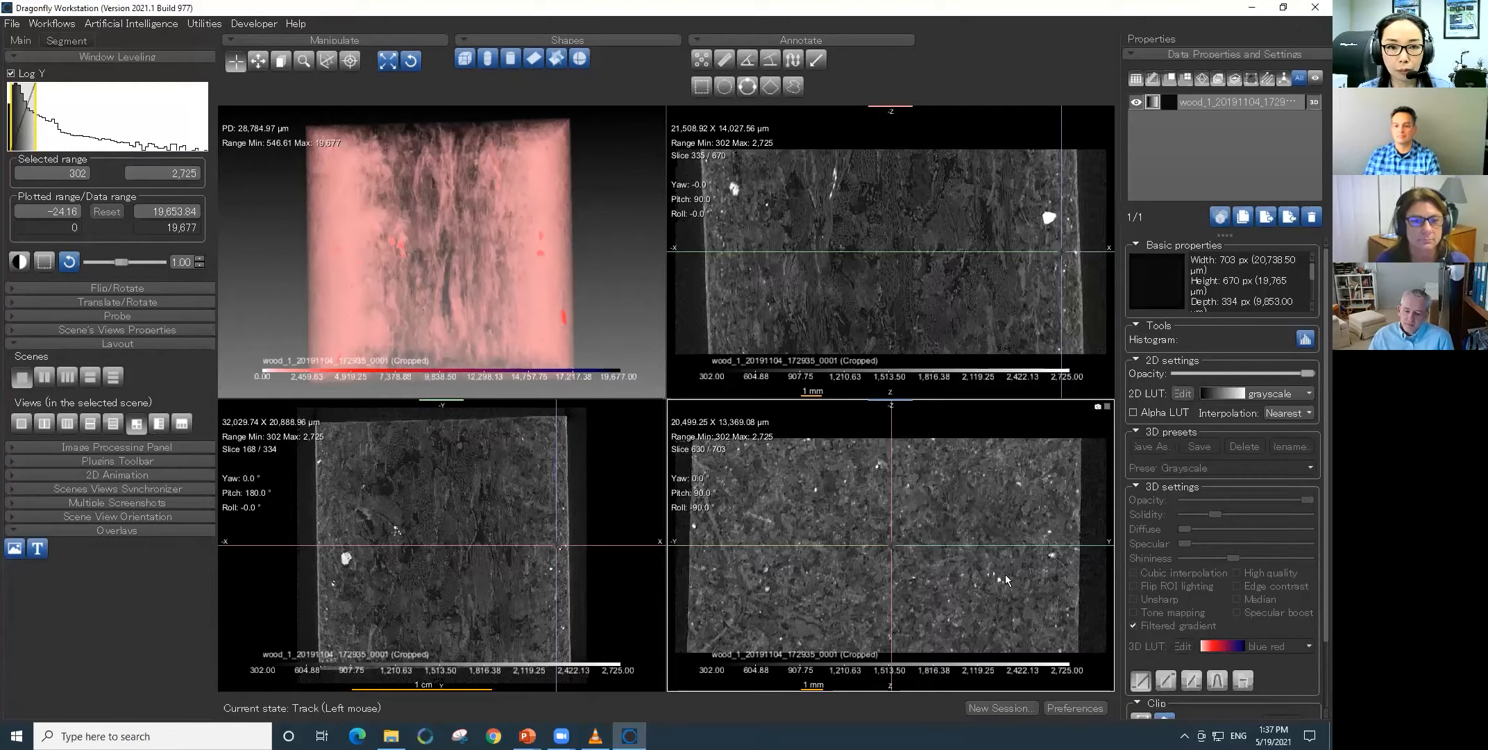
{"action": "scroll", "coordinate": [845, 588], "scroll_direction": "up", "scroll_amount": 5}
{"action": "scroll", "coordinate": [846, 589], "scroll_direction": "up", "scroll_amount": 19}
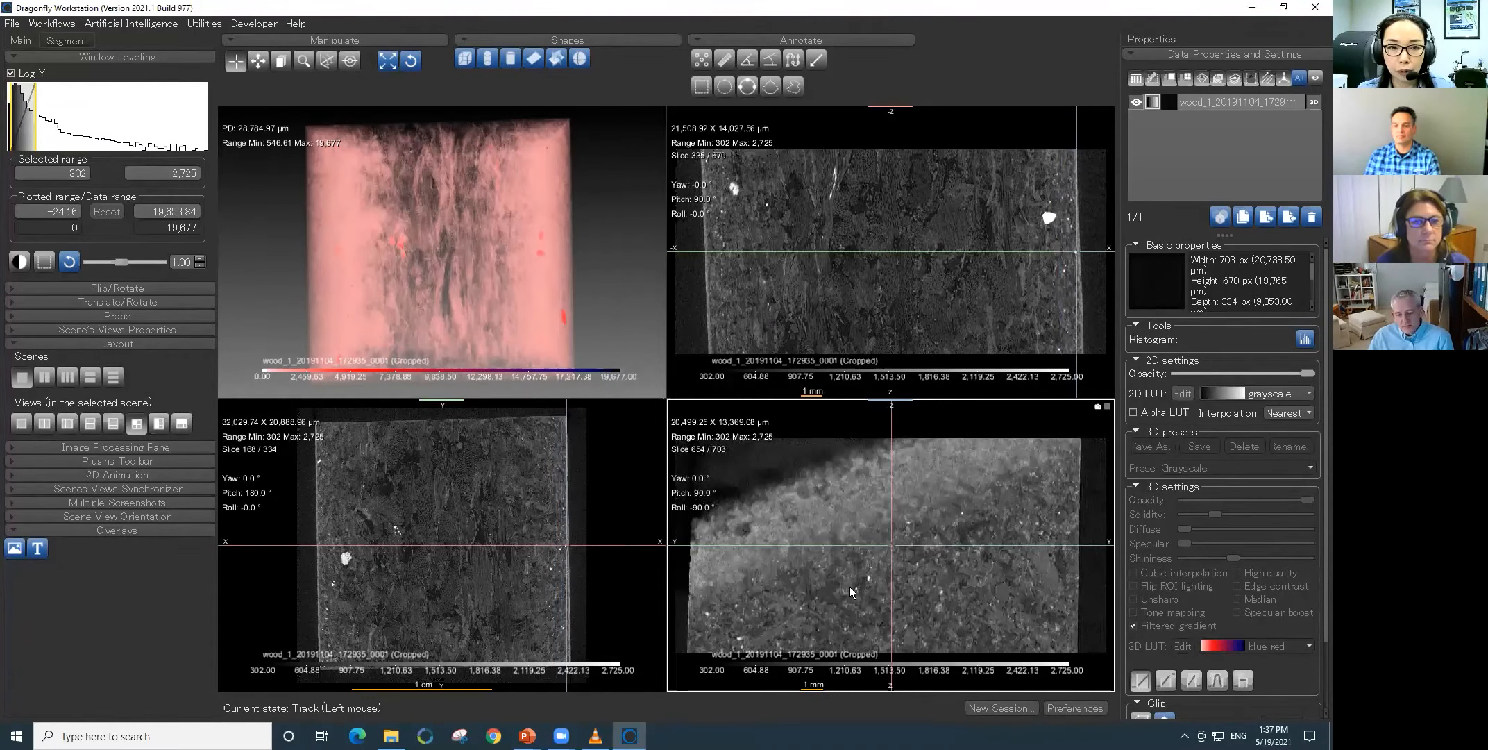
{"action": "scroll", "coordinate": [851, 591], "scroll_direction": "down", "scroll_amount": 5}
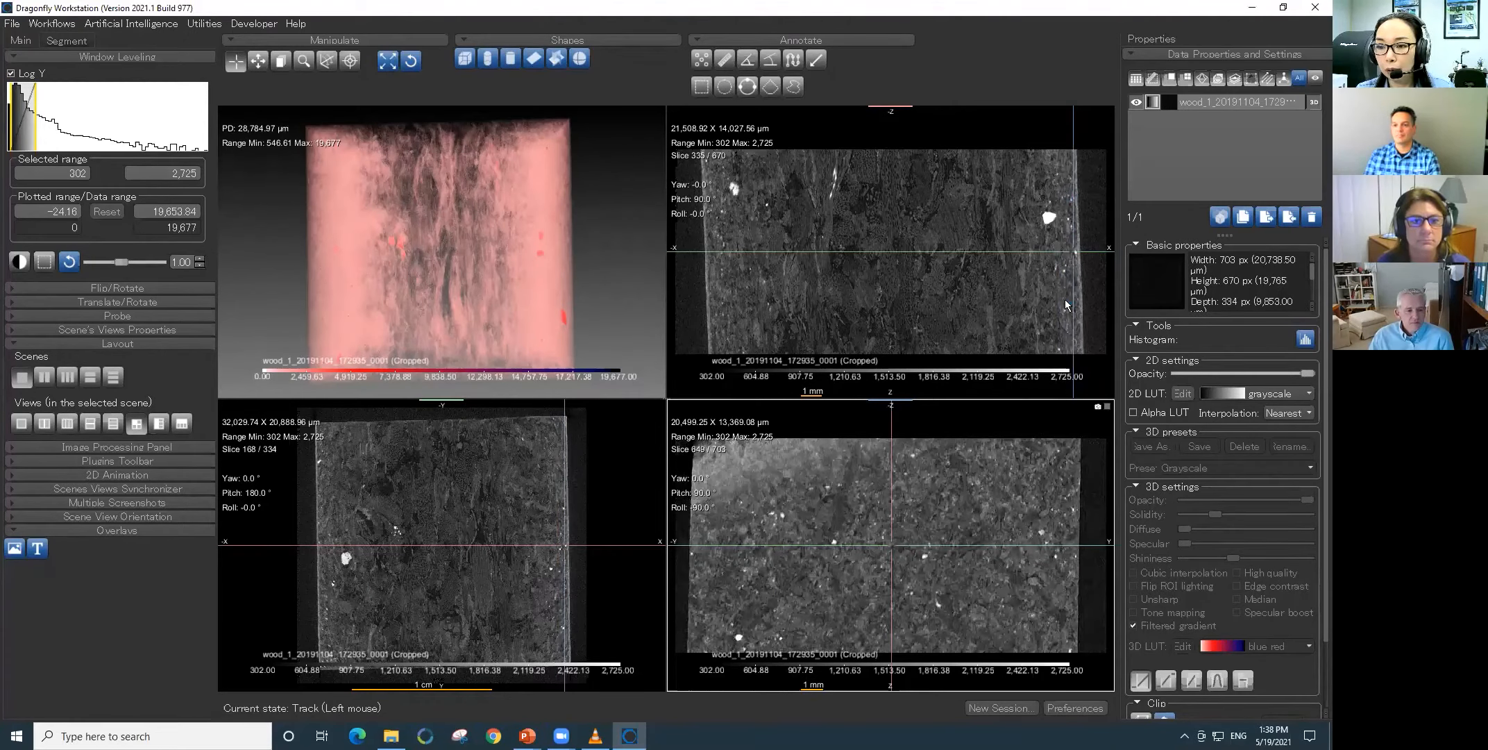
{"action": "left_click_drag", "start_coordinate": [1066, 305], "coordinate": [1077, 311]}
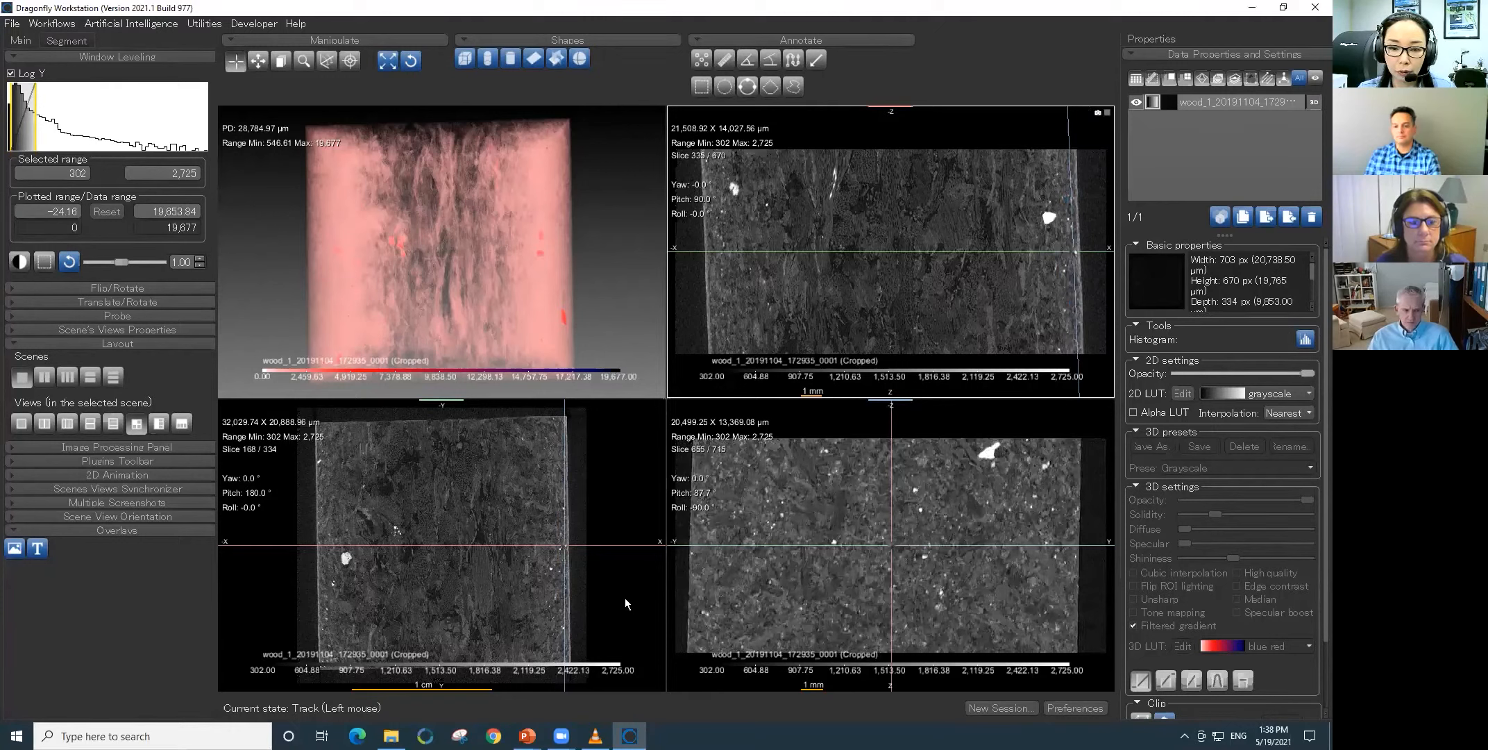
{"action": "left_click_drag", "start_coordinate": [559, 495], "coordinate": [565, 484]}
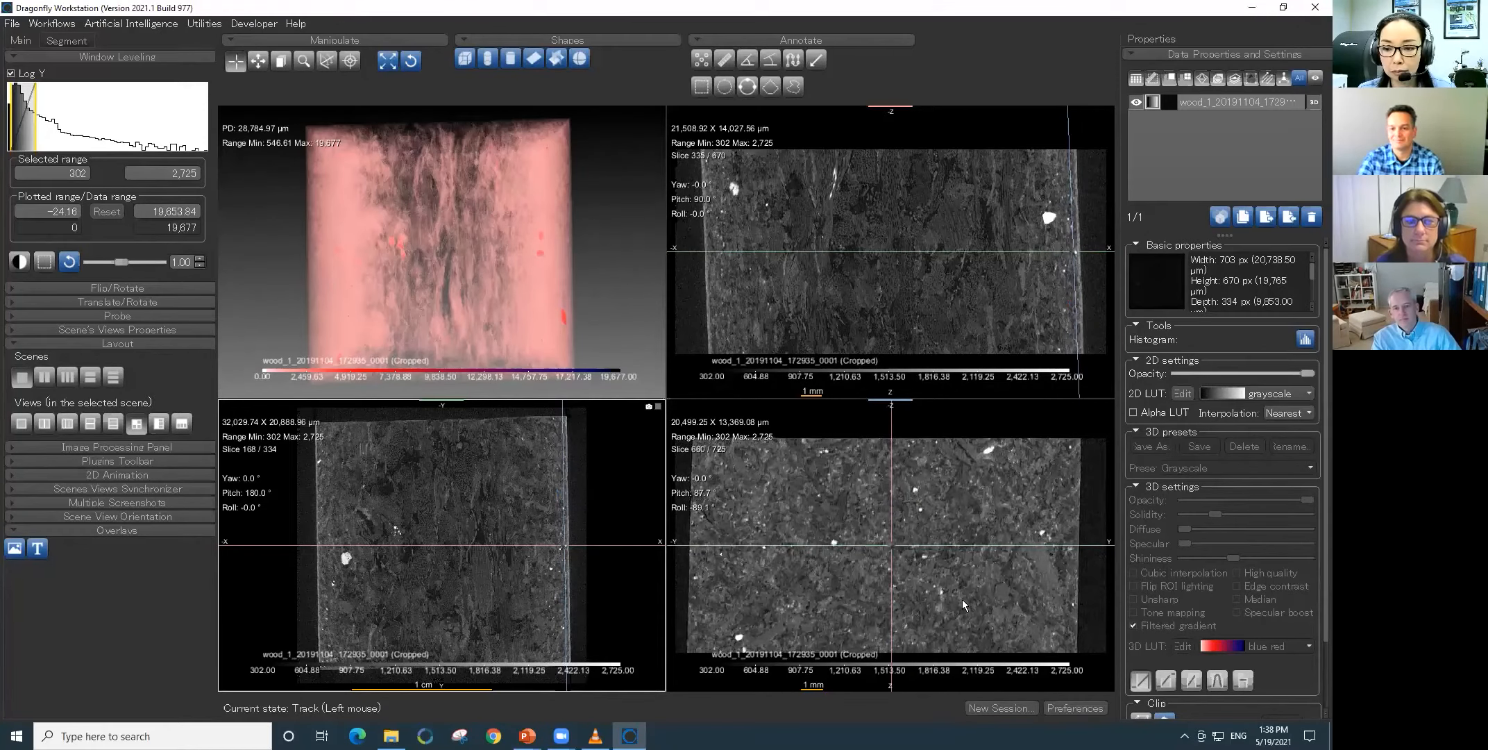
{"action": "left_click", "coordinate": [1028, 616]}
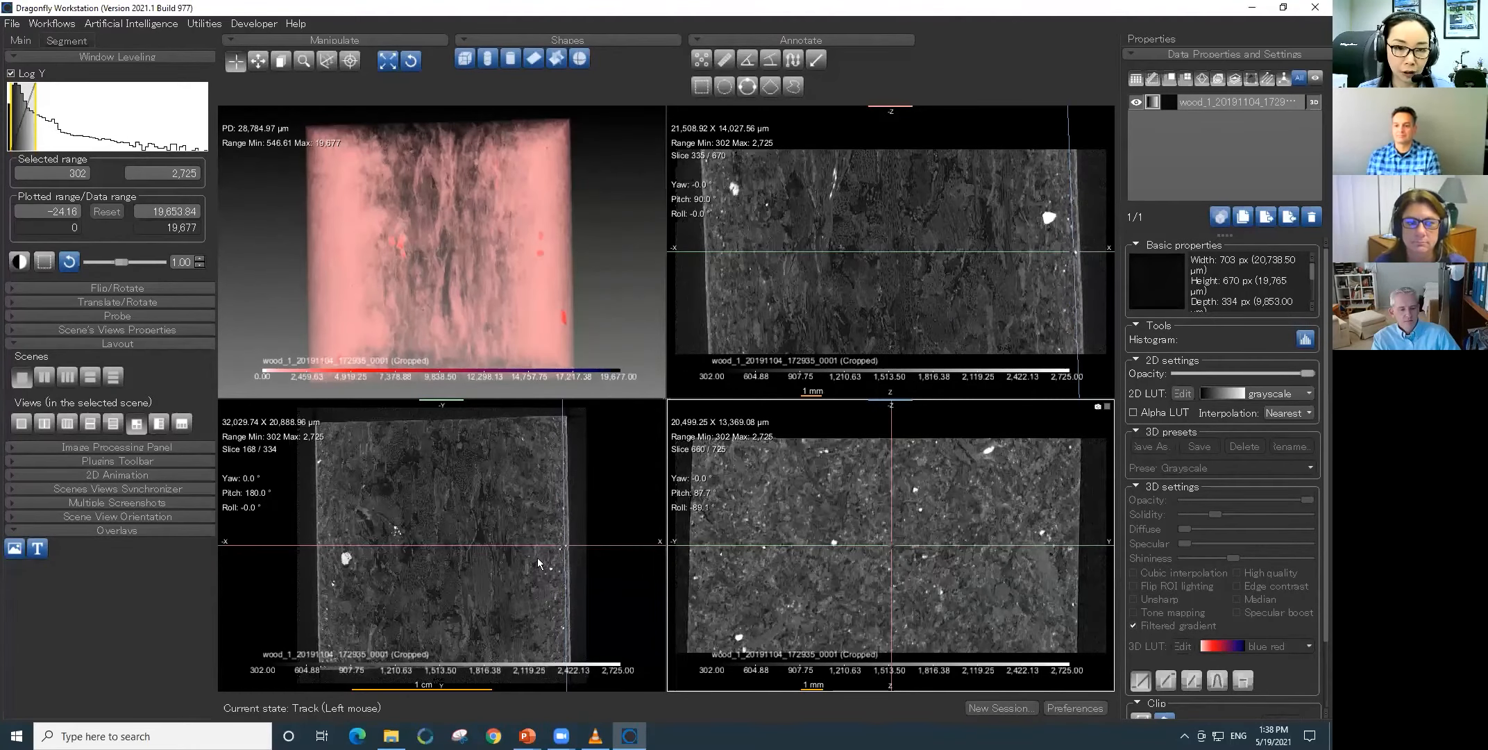
- Define an Upper Otsu segmentation range of 794.15 to 19,677 on the wood dataset and check it on a slice in the core
{"action": "left_click", "coordinate": [73, 39]}
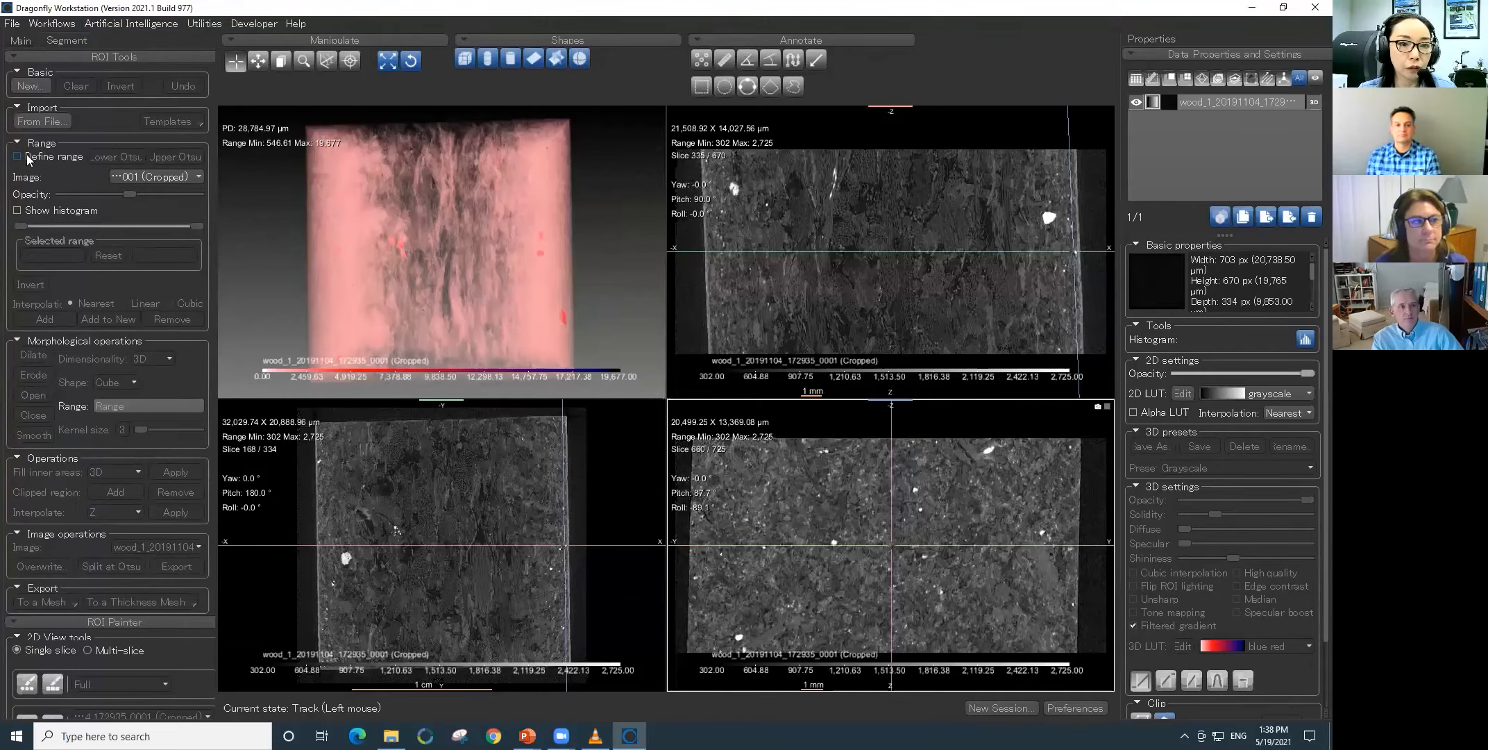
{"action": "left_click", "coordinate": [28, 159]}
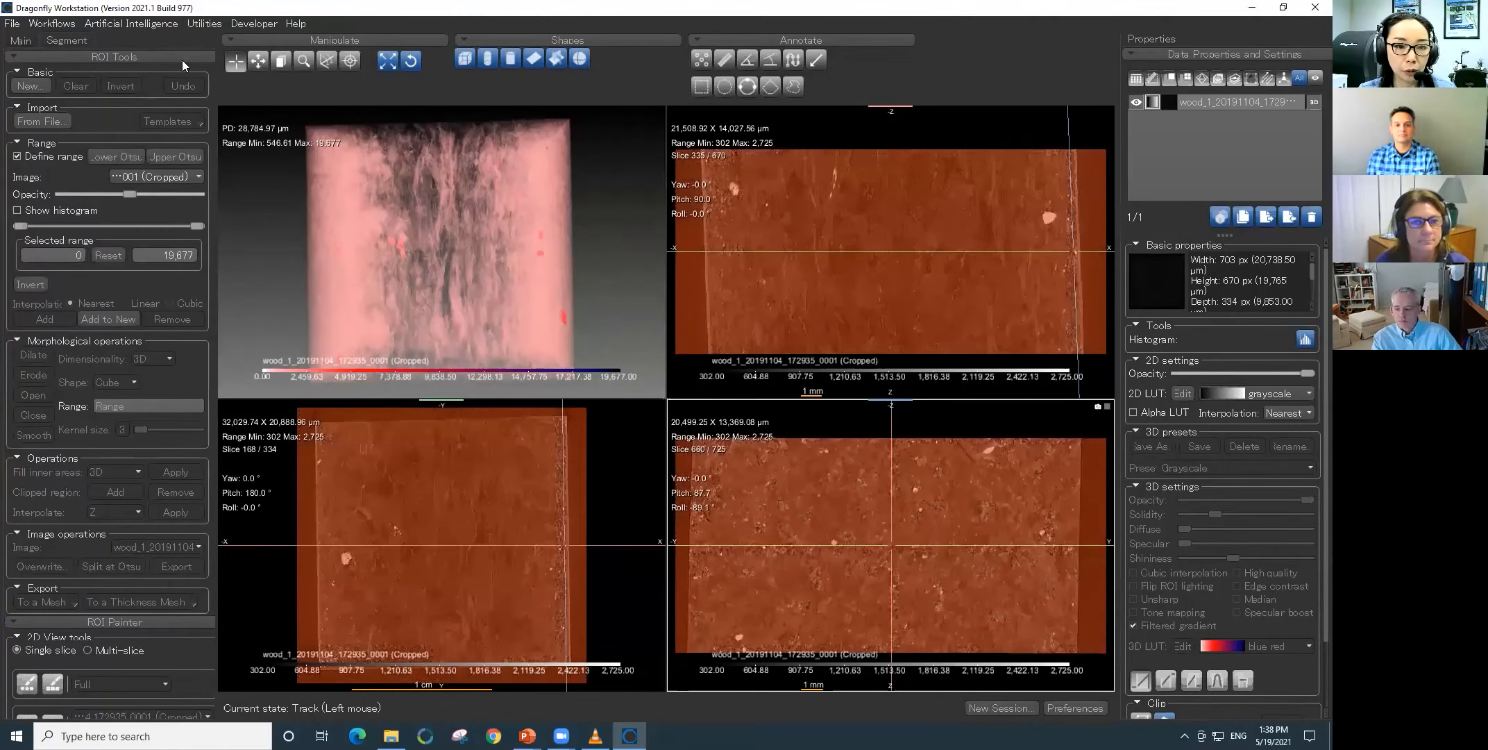
{"action": "left_click", "coordinate": [162, 156]}
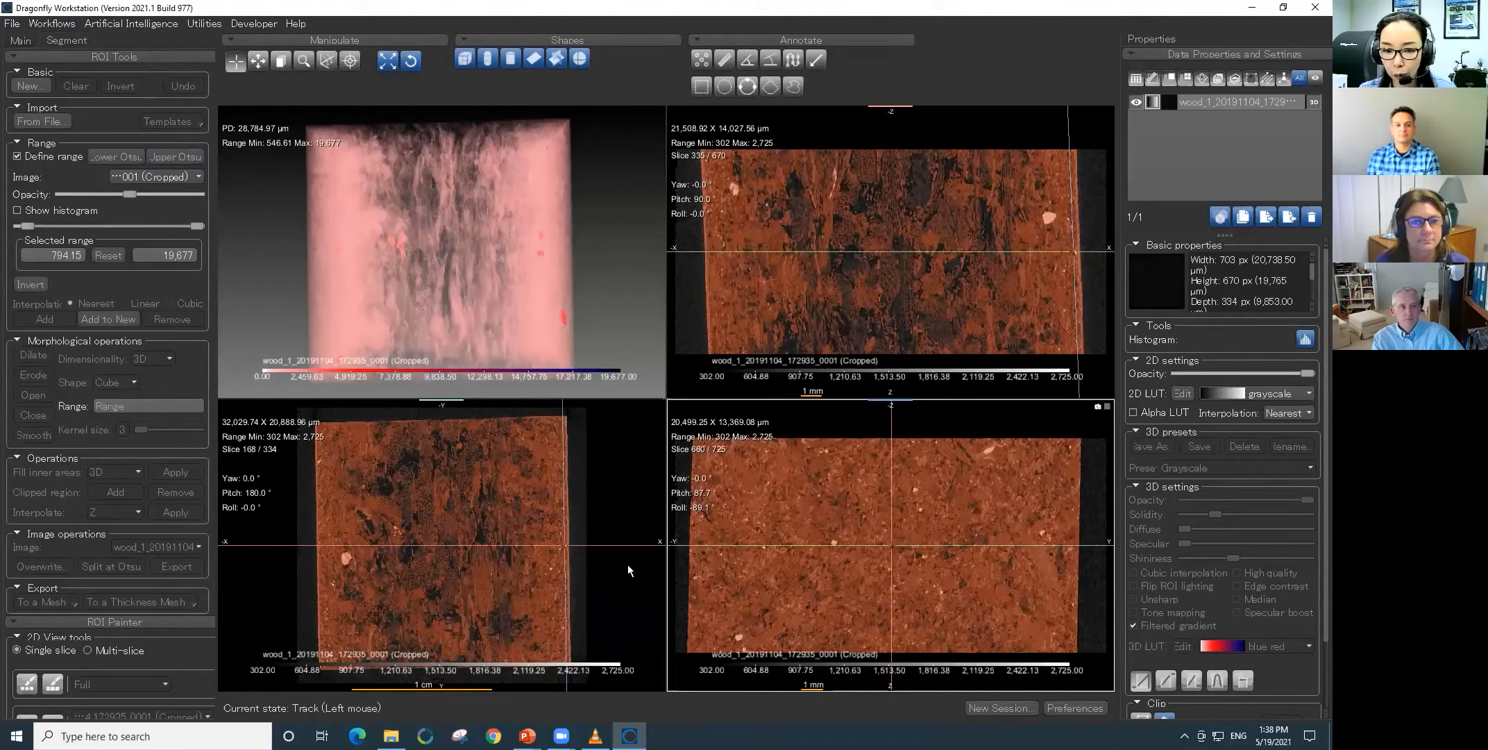
{"action": "left_click_drag", "start_coordinate": [558, 609], "coordinate": [461, 609]}
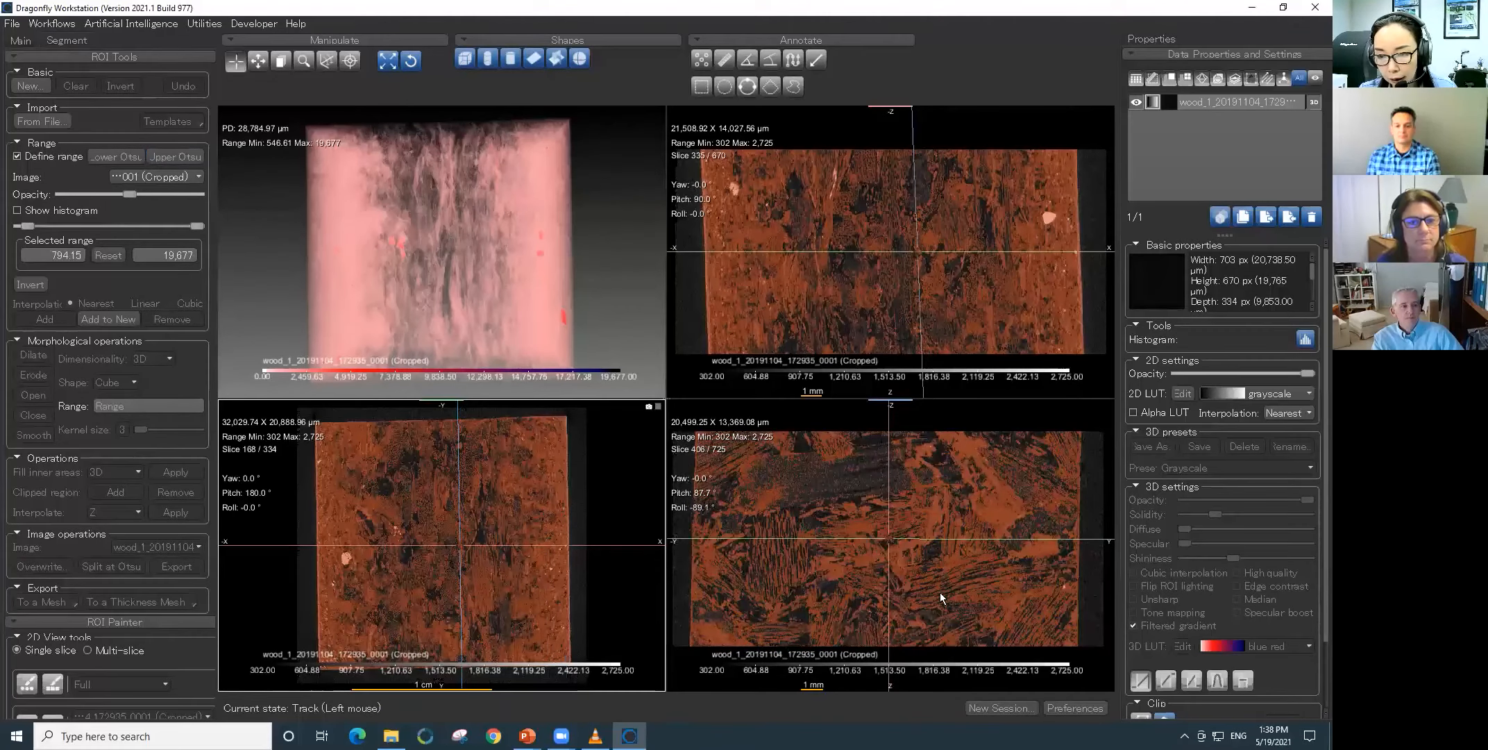
- Maximize the tilted cross-section view, lower the segmentation range minimum to 692.15 and check the coverage on neighbouring slices
{"action": "double_click", "coordinate": [939, 592]}
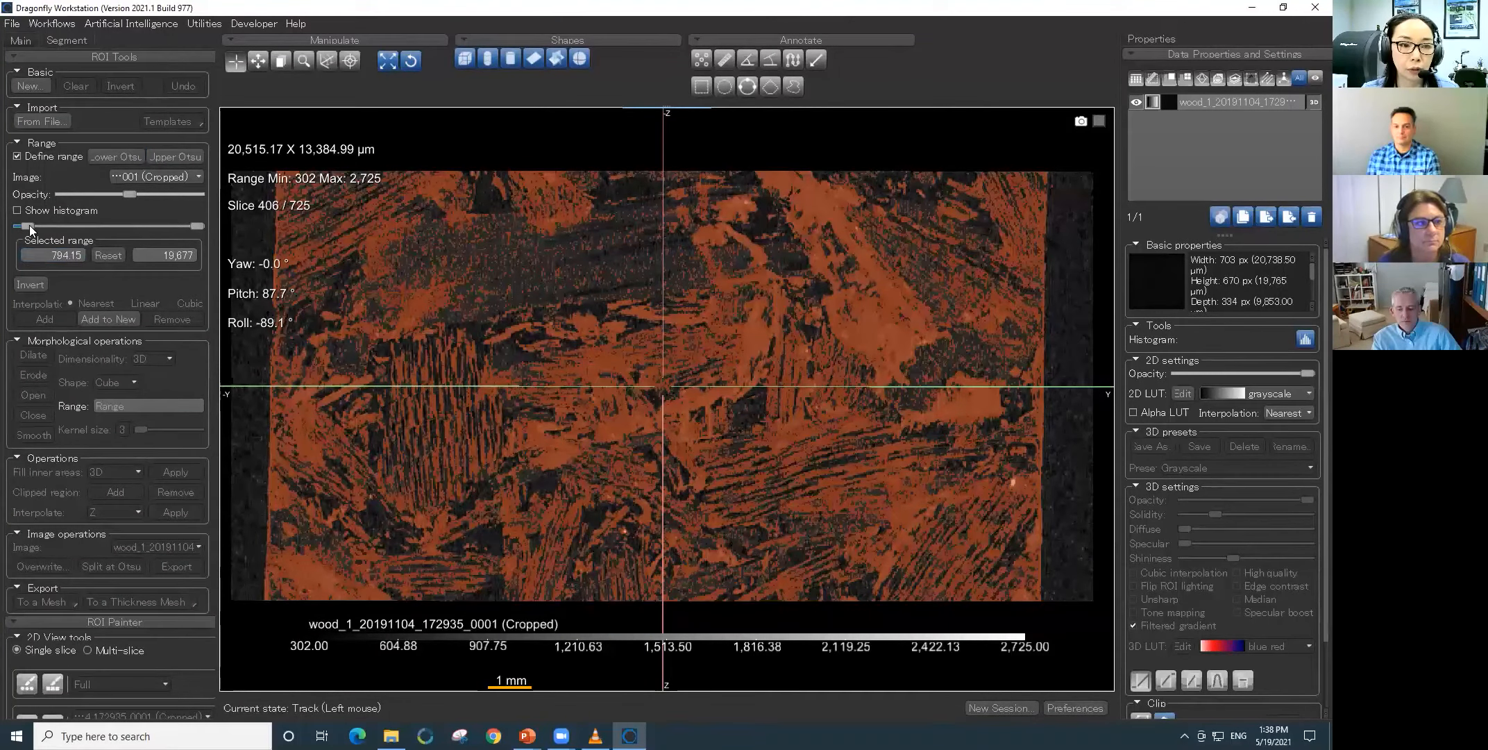
{"action": "left_click_drag", "start_coordinate": [30, 229], "coordinate": [29, 230]}
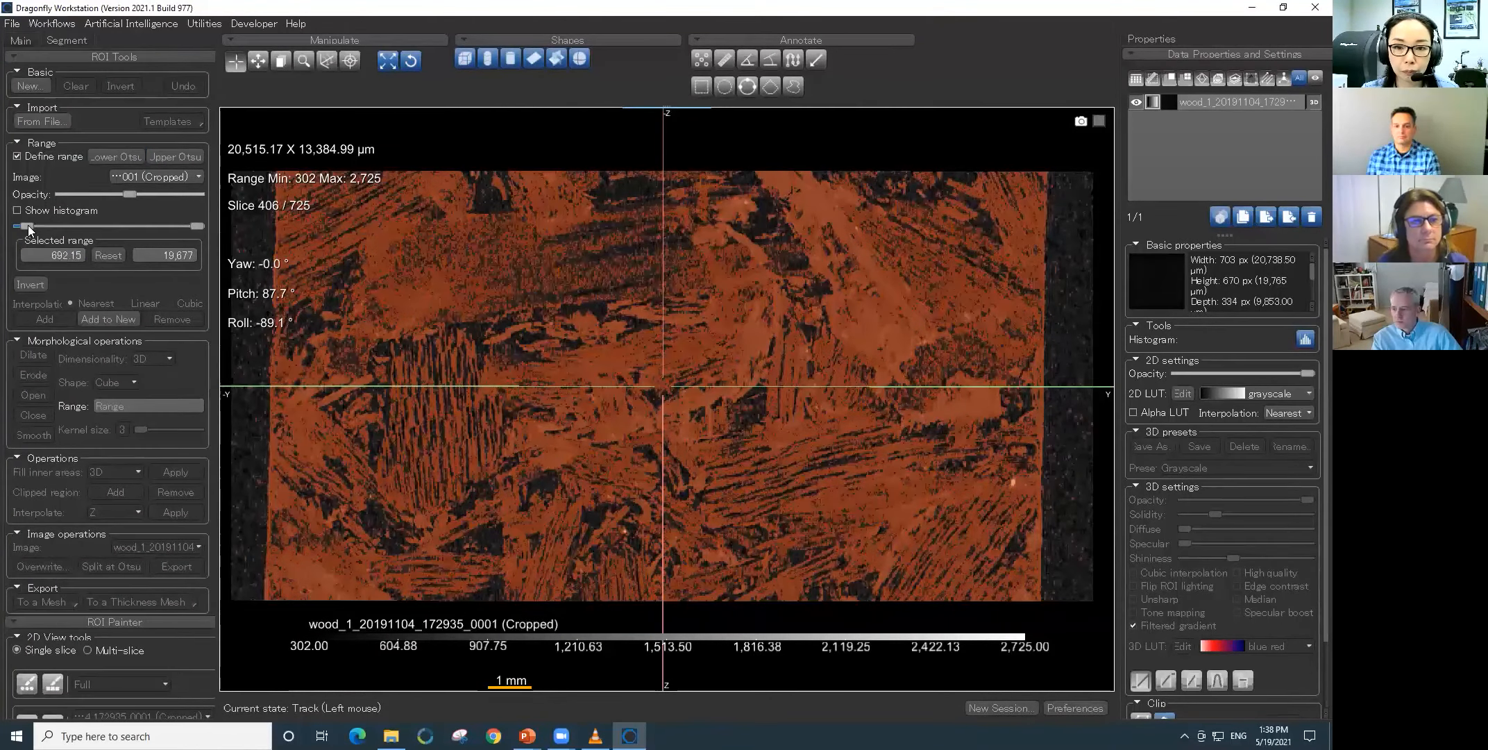
{"action": "scroll", "coordinate": [659, 489], "scroll_direction": "down", "scroll_amount": 1}
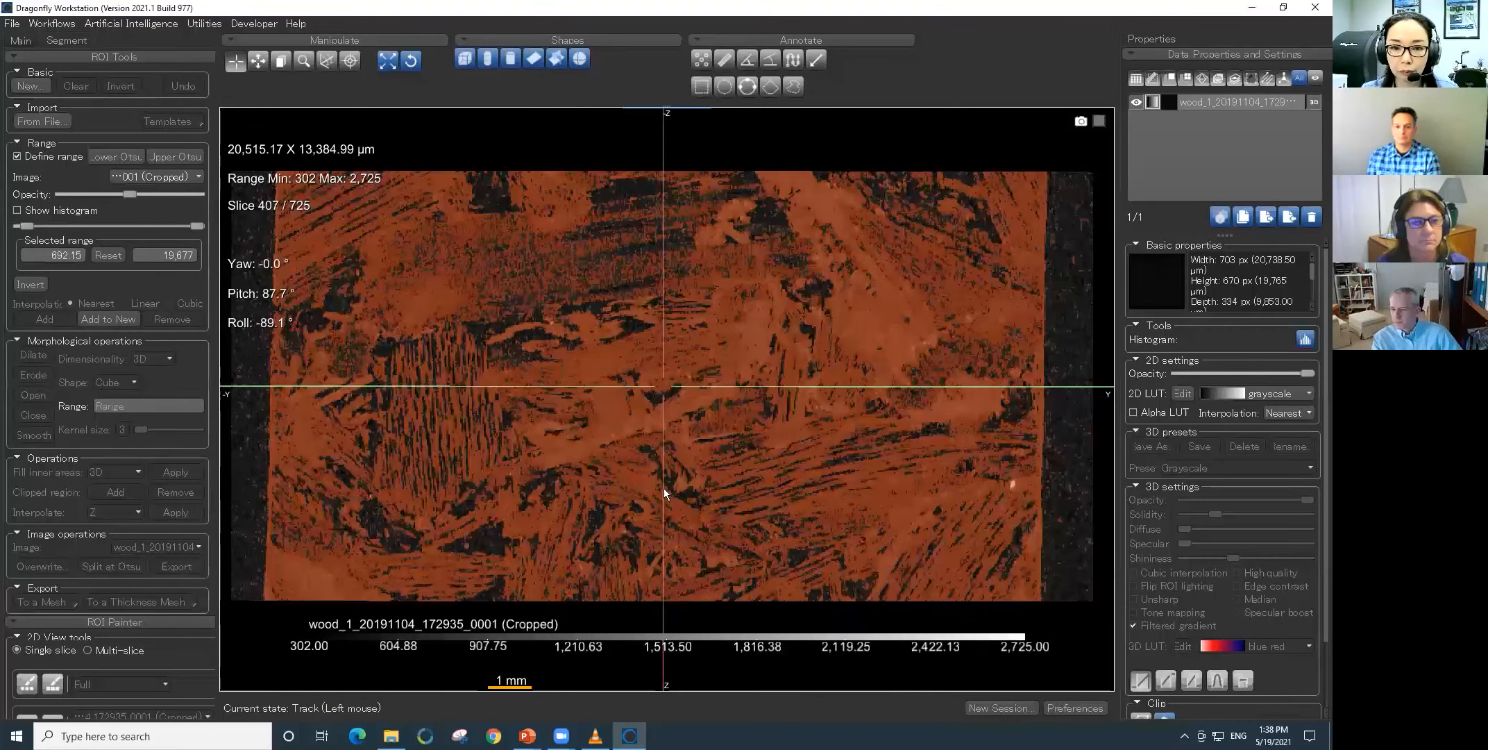
{"action": "scroll", "coordinate": [664, 488], "scroll_direction": "down", "scroll_amount": 20}
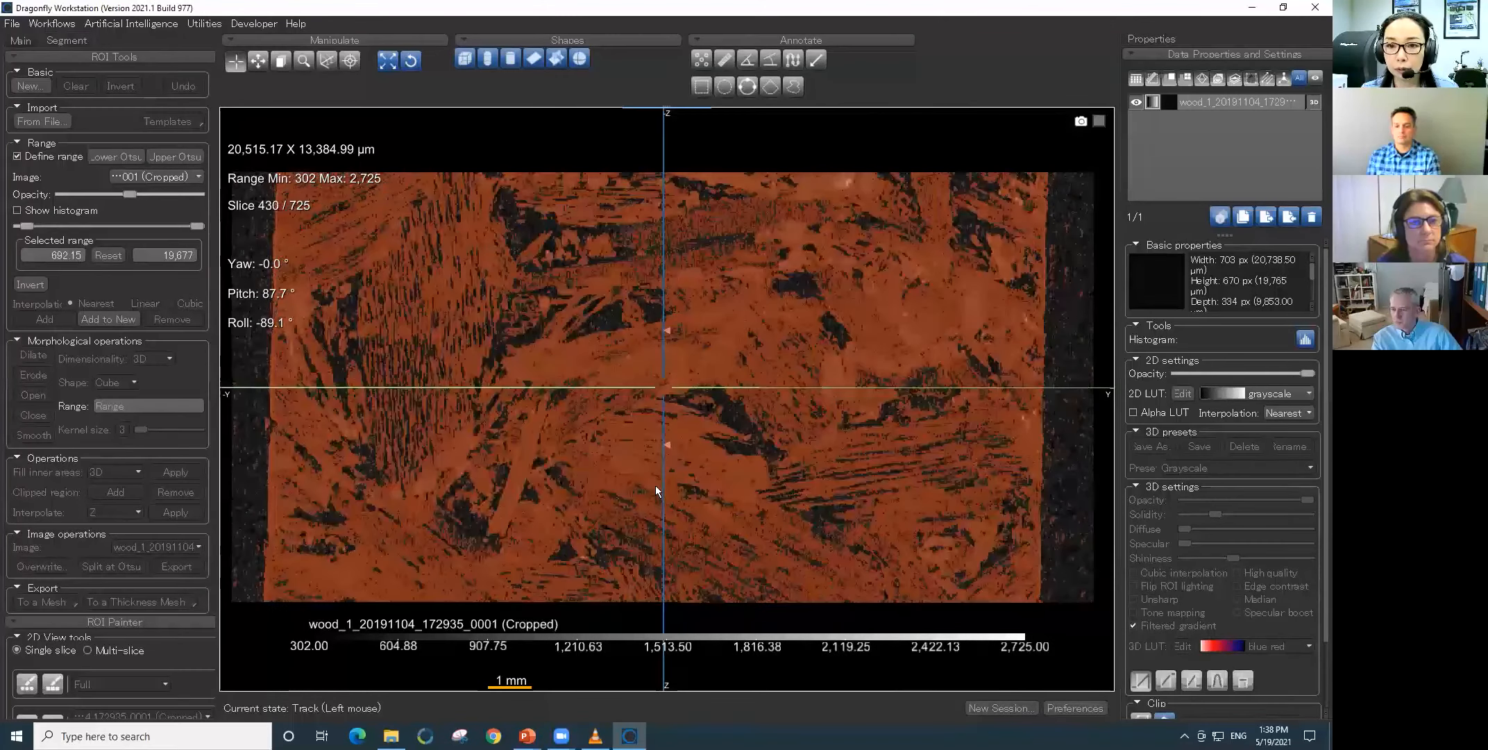
{"action": "scroll", "coordinate": [656, 485], "scroll_direction": "up", "scroll_amount": 7}
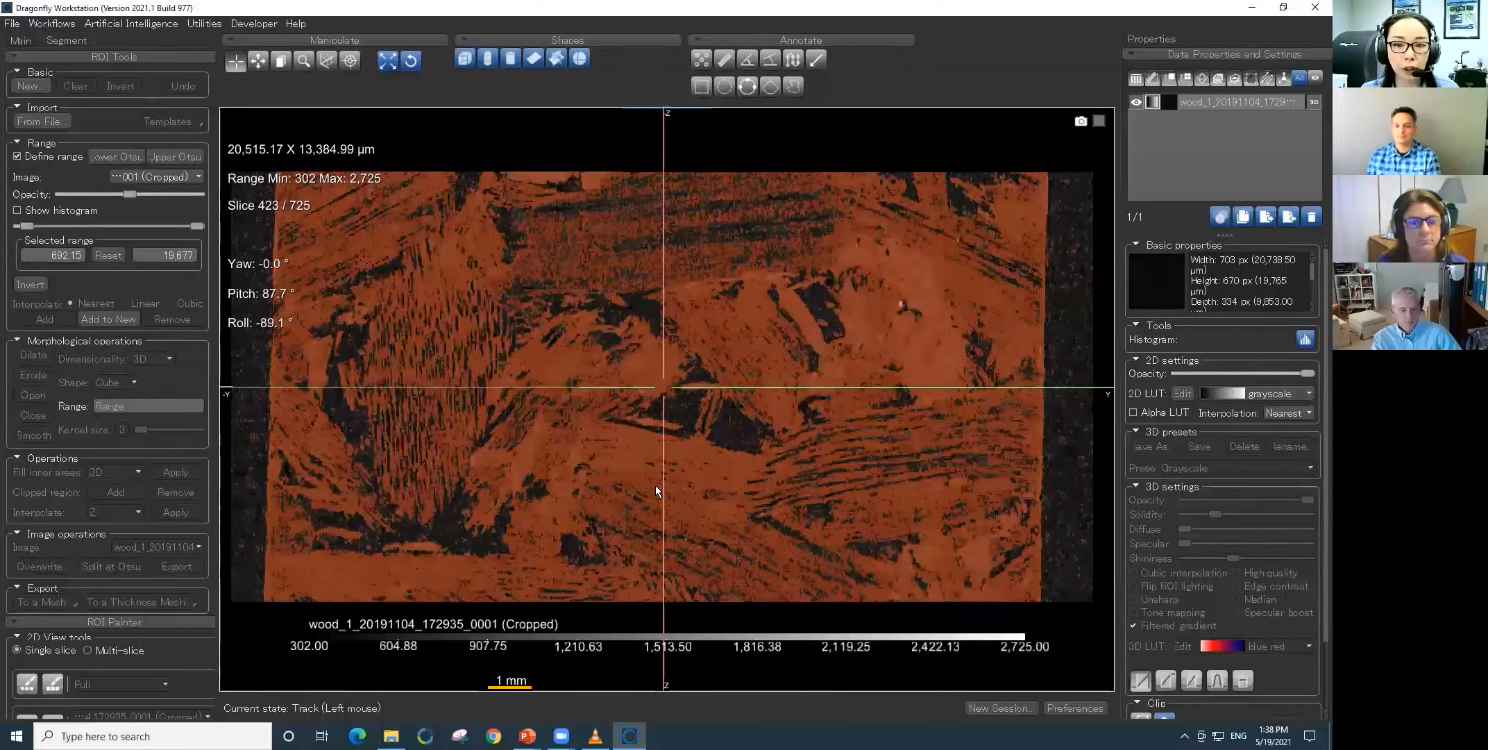
{"action": "scroll", "coordinate": [656, 484], "scroll_direction": "up", "scroll_amount": 5}
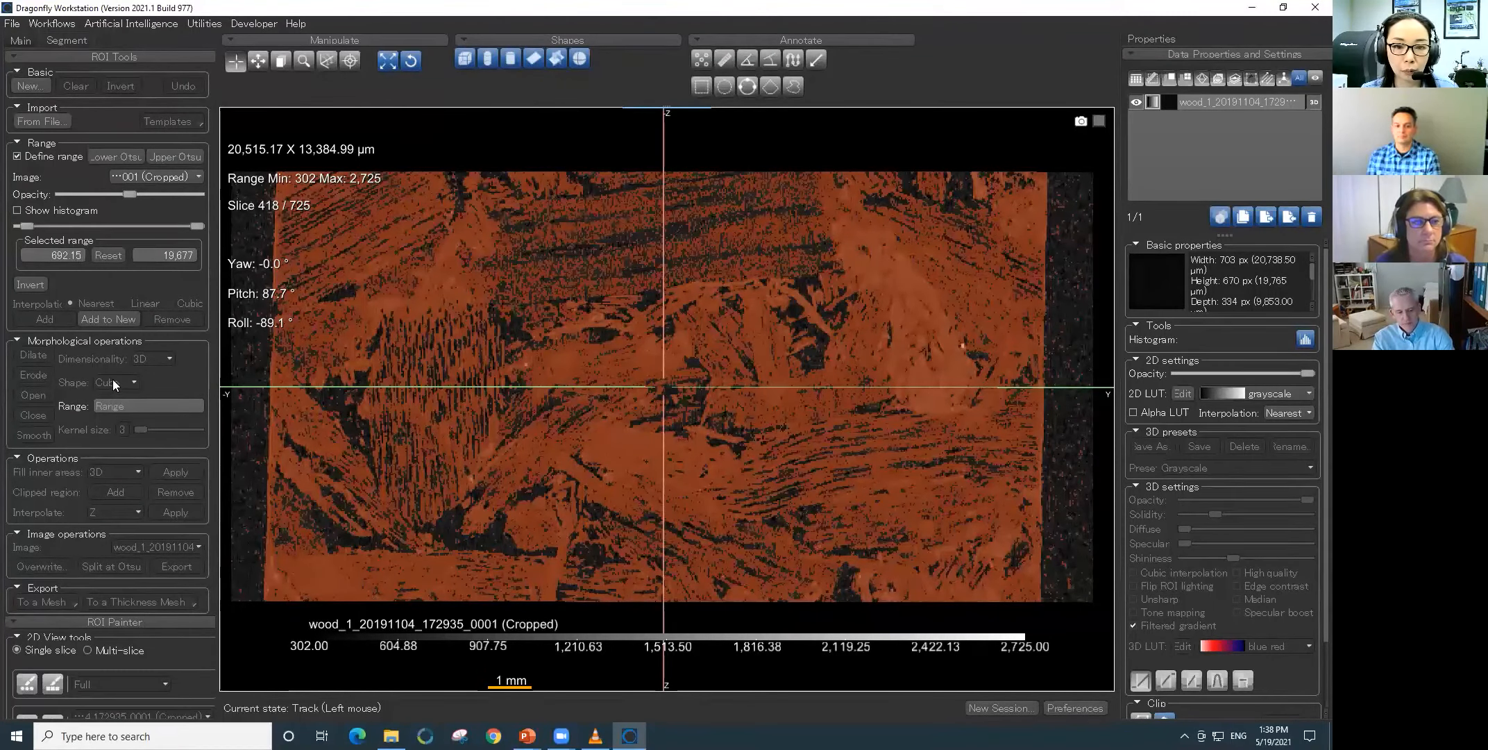
- Create a new ROI from the defined range, name it wood, turn off range definition and restore the four-view layout
{"action": "left_click", "coordinate": [111, 320]}
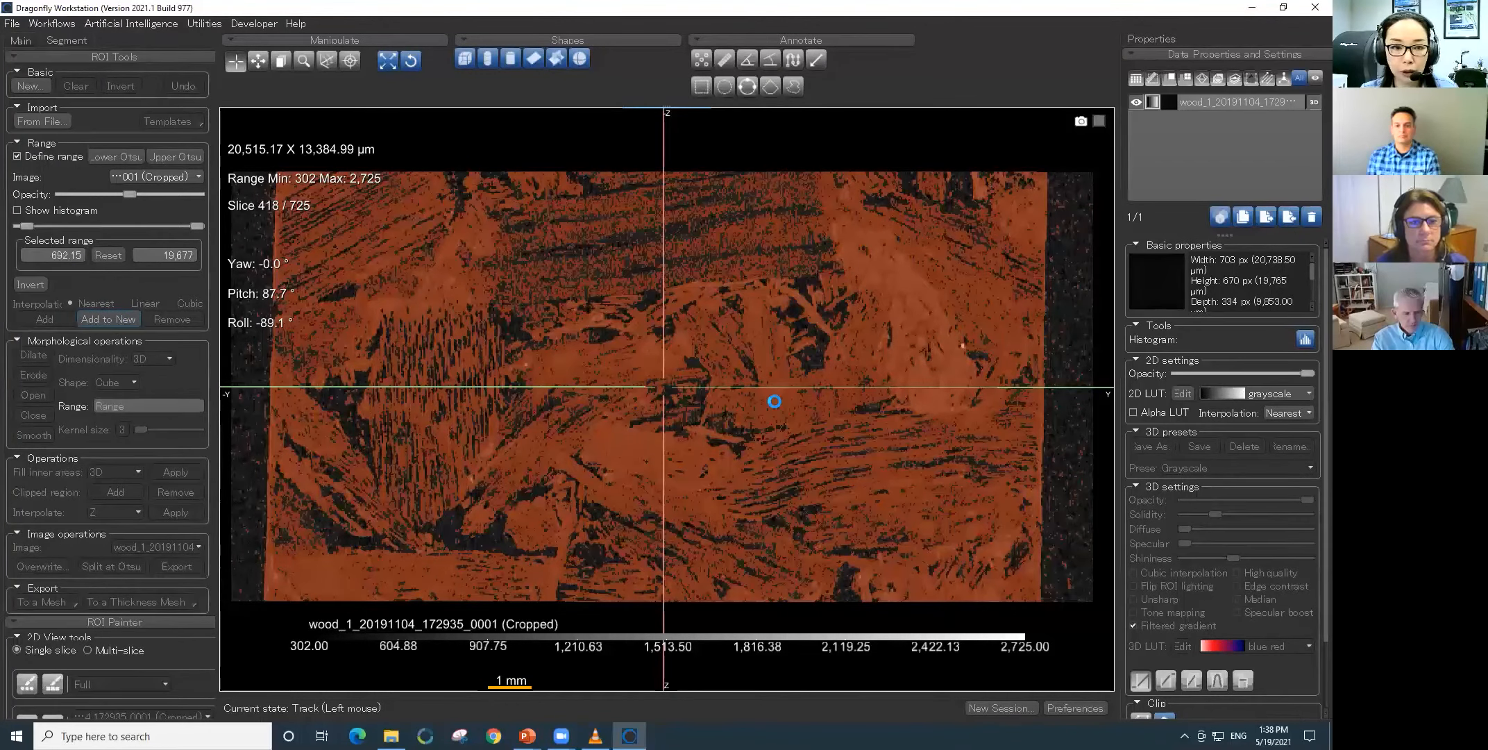
{"action": "double_click", "coordinate": [1245, 101]}
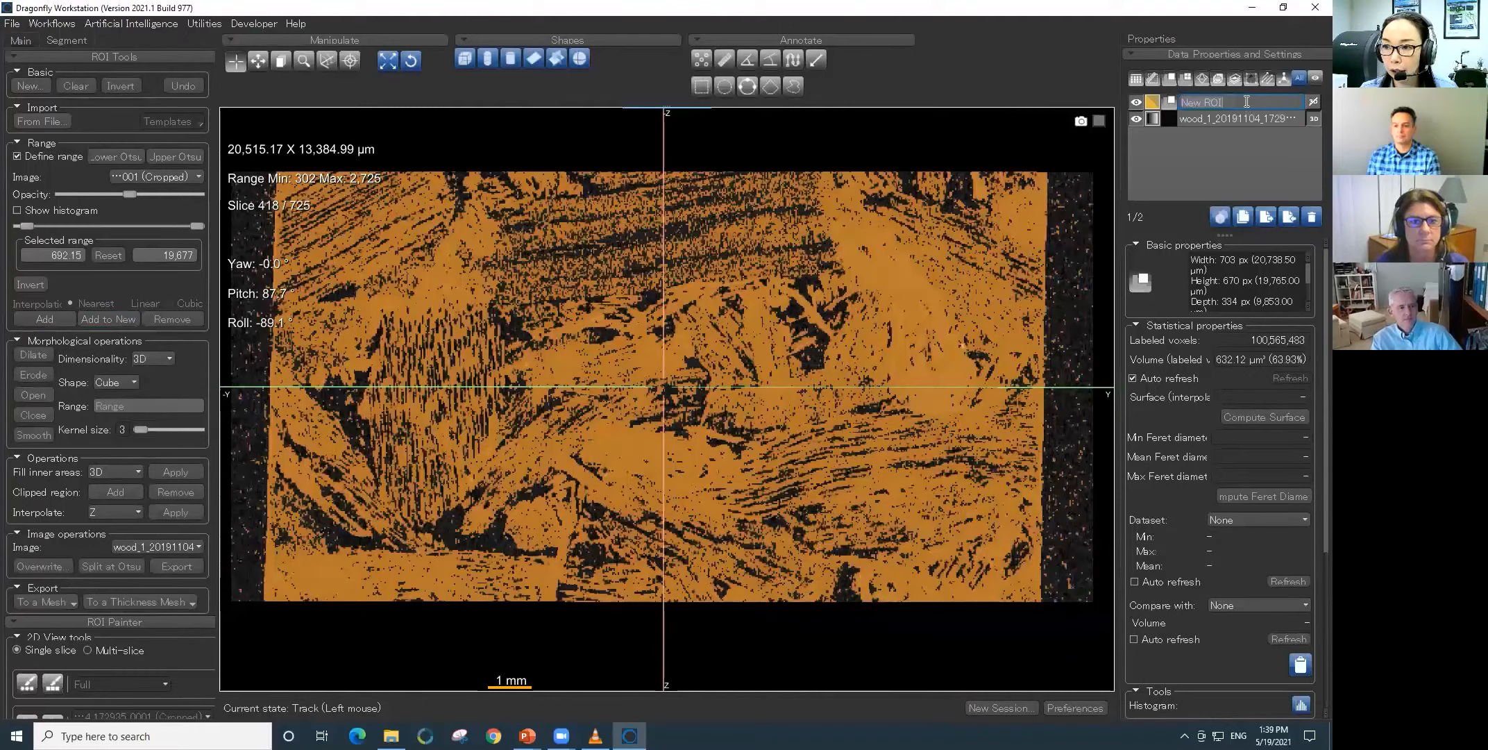
{"action": "type", "text": "wood"}
{"action": "key", "text": "Return"}
{"action": "left_click", "coordinate": [17, 157]}
{"action": "double_click", "coordinate": [965, 542]}
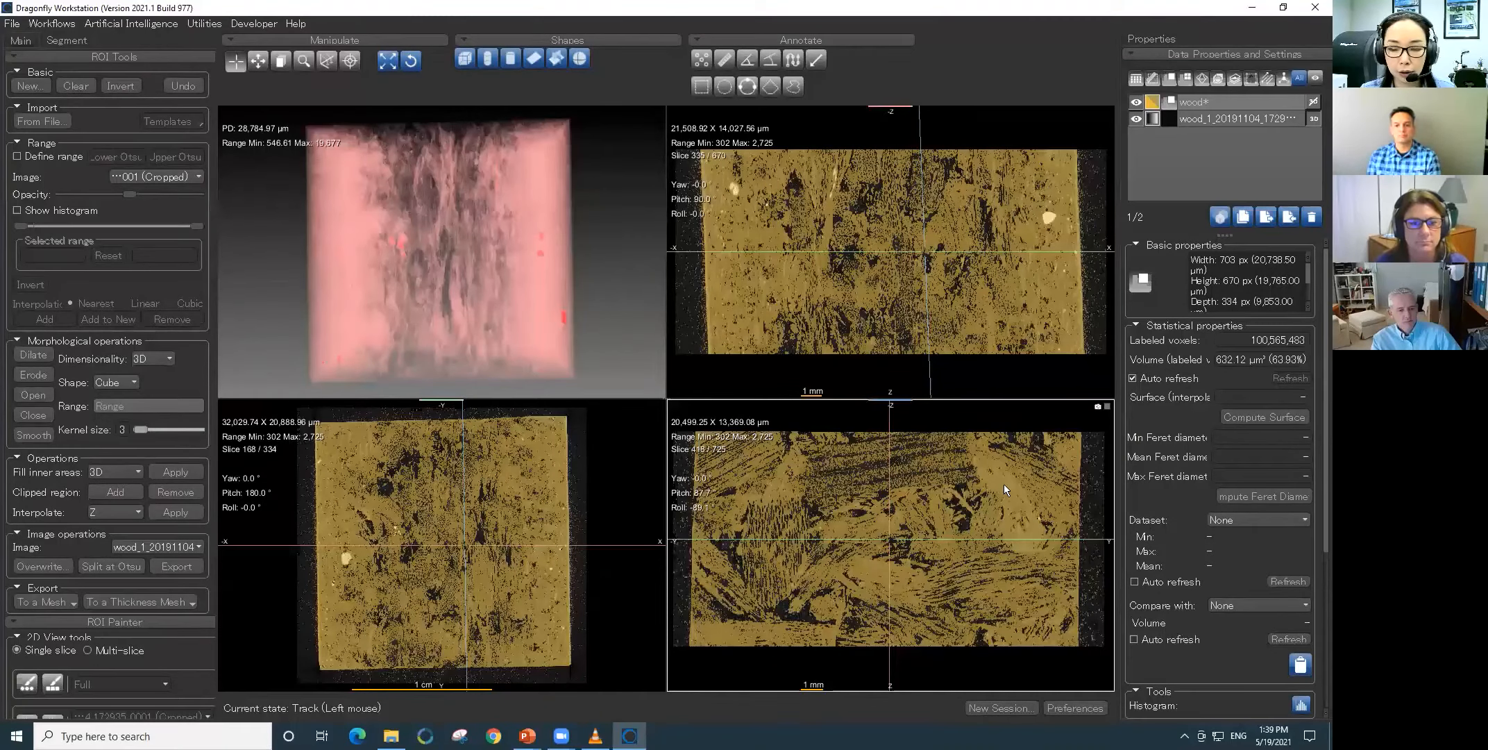
- Start a slice analysis on the tilted cross-section view and compute the ROI area of the wood region
{"action": "right_click", "coordinate": [980, 463]}
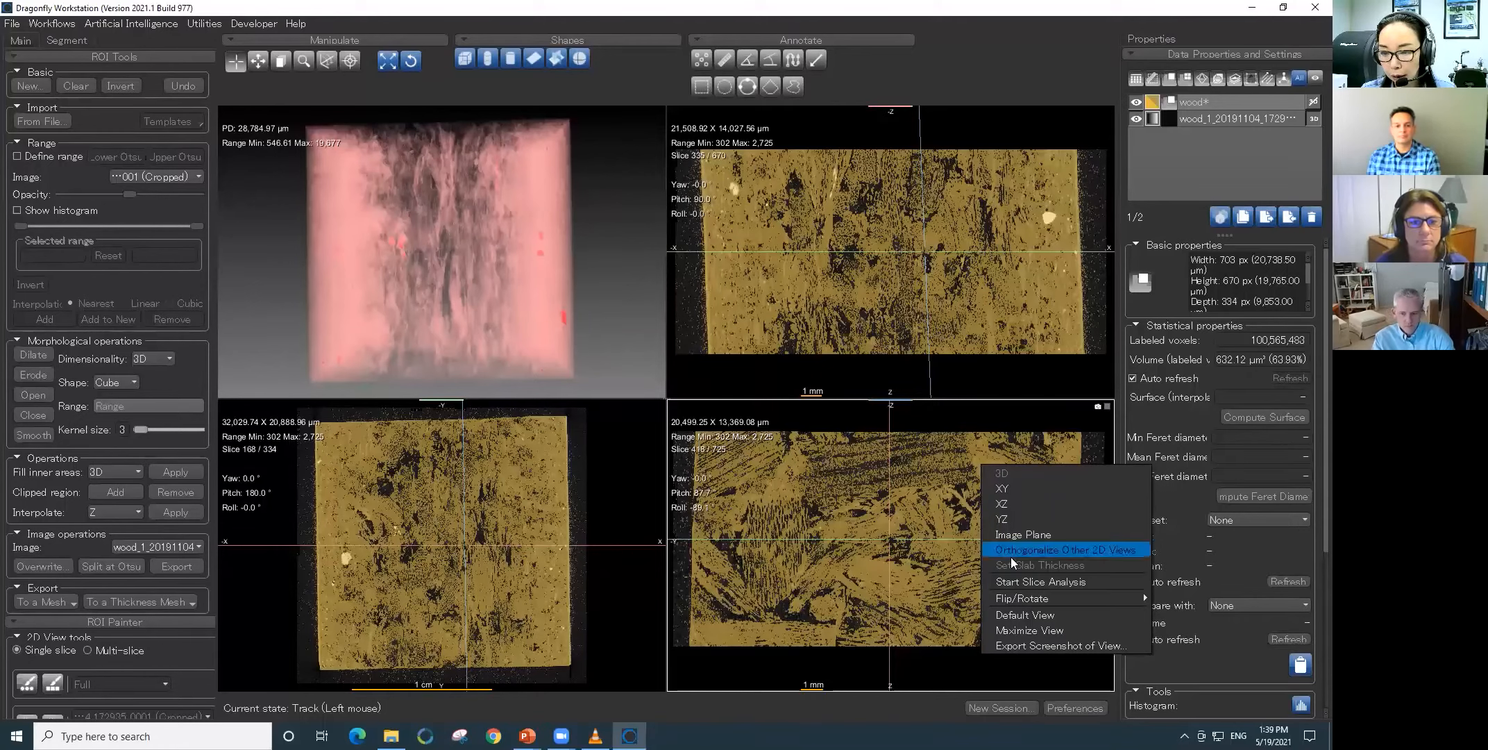
{"action": "left_click", "coordinate": [1016, 581]}
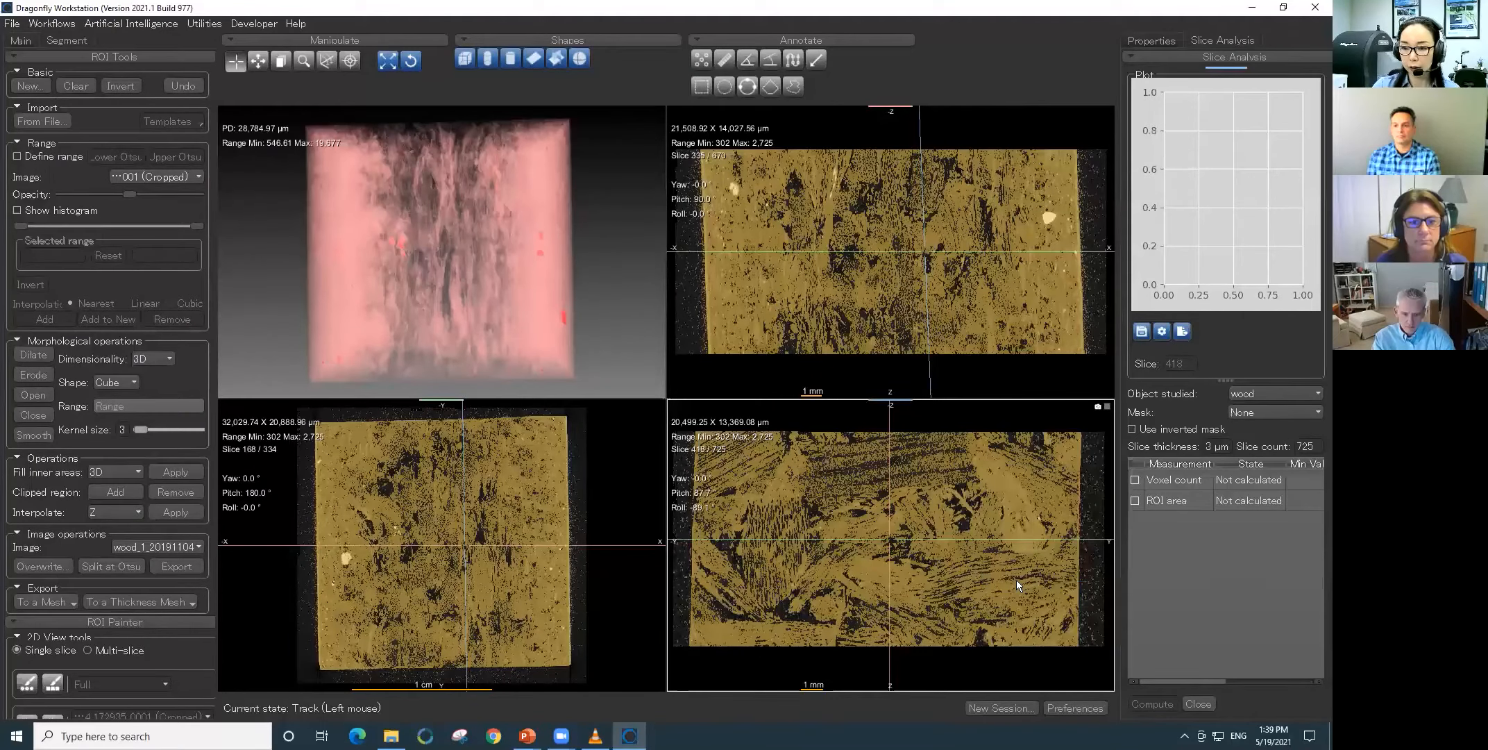
{"action": "left_click", "coordinate": [1135, 500]}
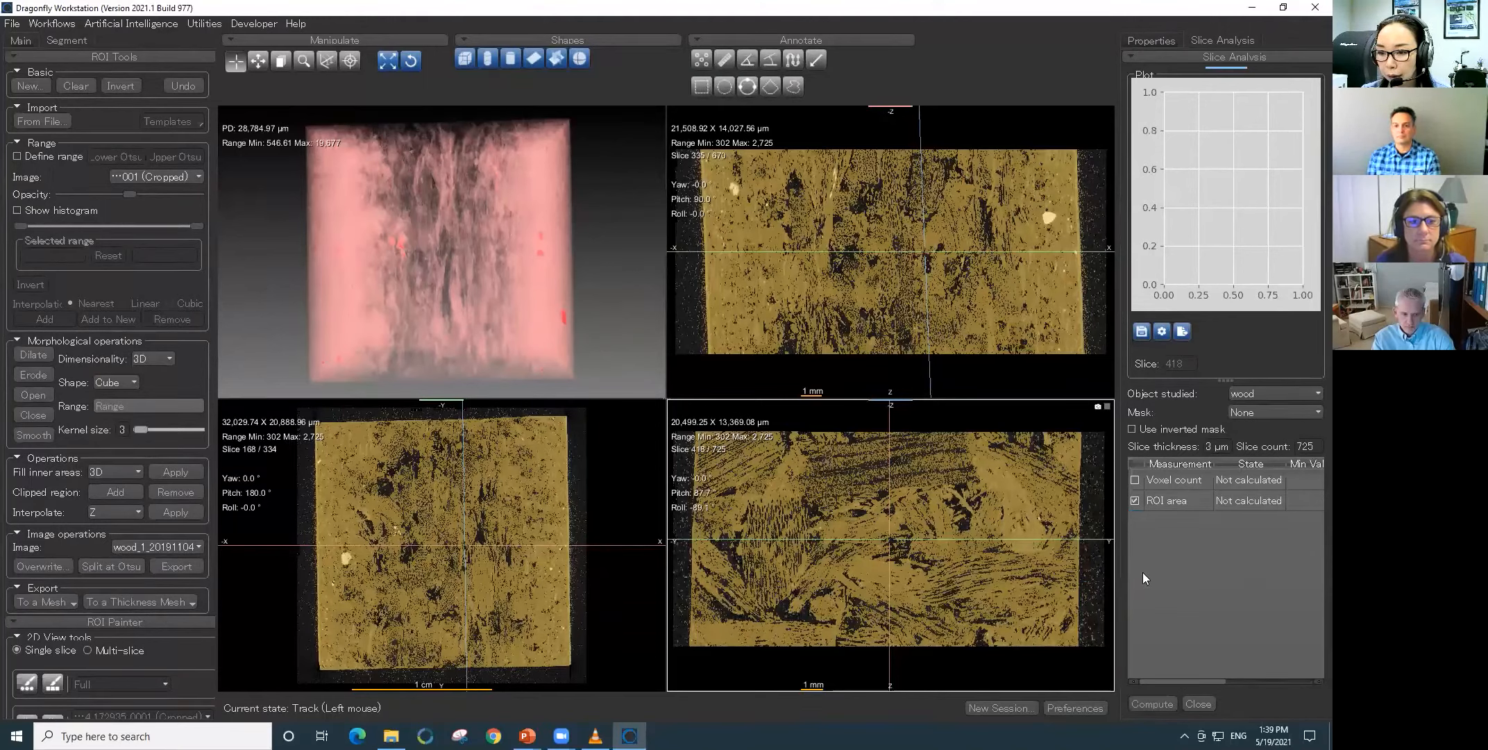
{"action": "left_click", "coordinate": [1151, 703]}
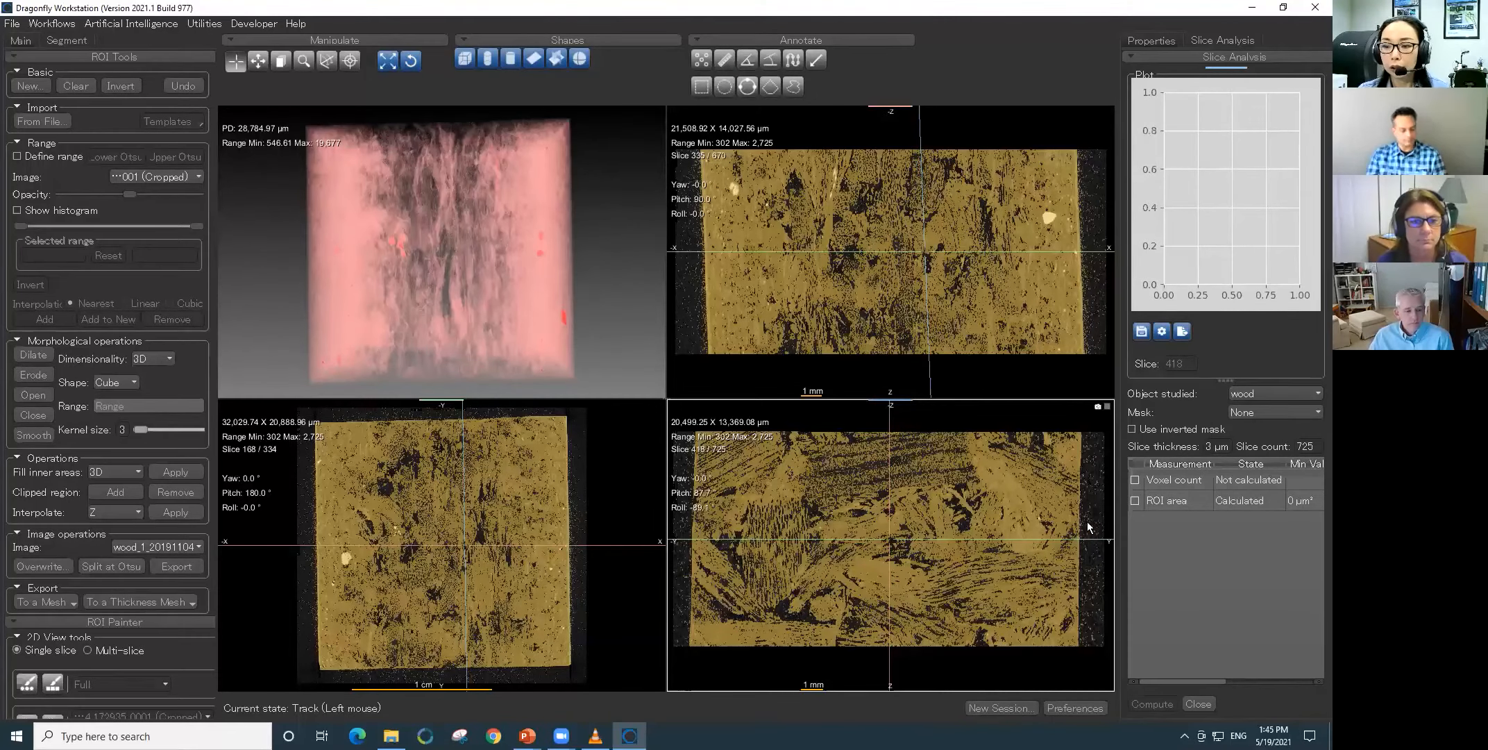
- Recompute the ROI area measurement and plot it against the slice index
{"action": "left_click", "coordinate": [1132, 501]}
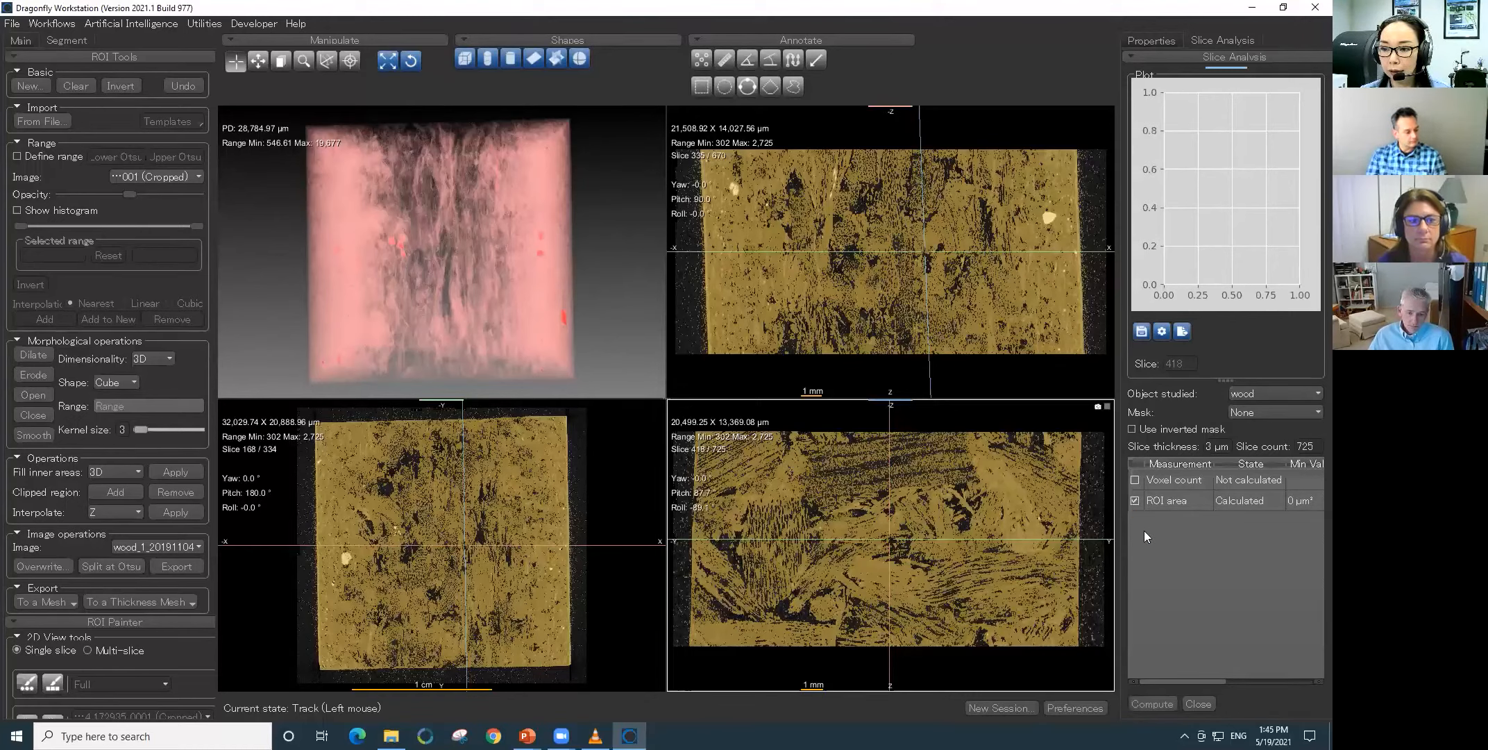
{"action": "left_click", "coordinate": [1150, 702]}
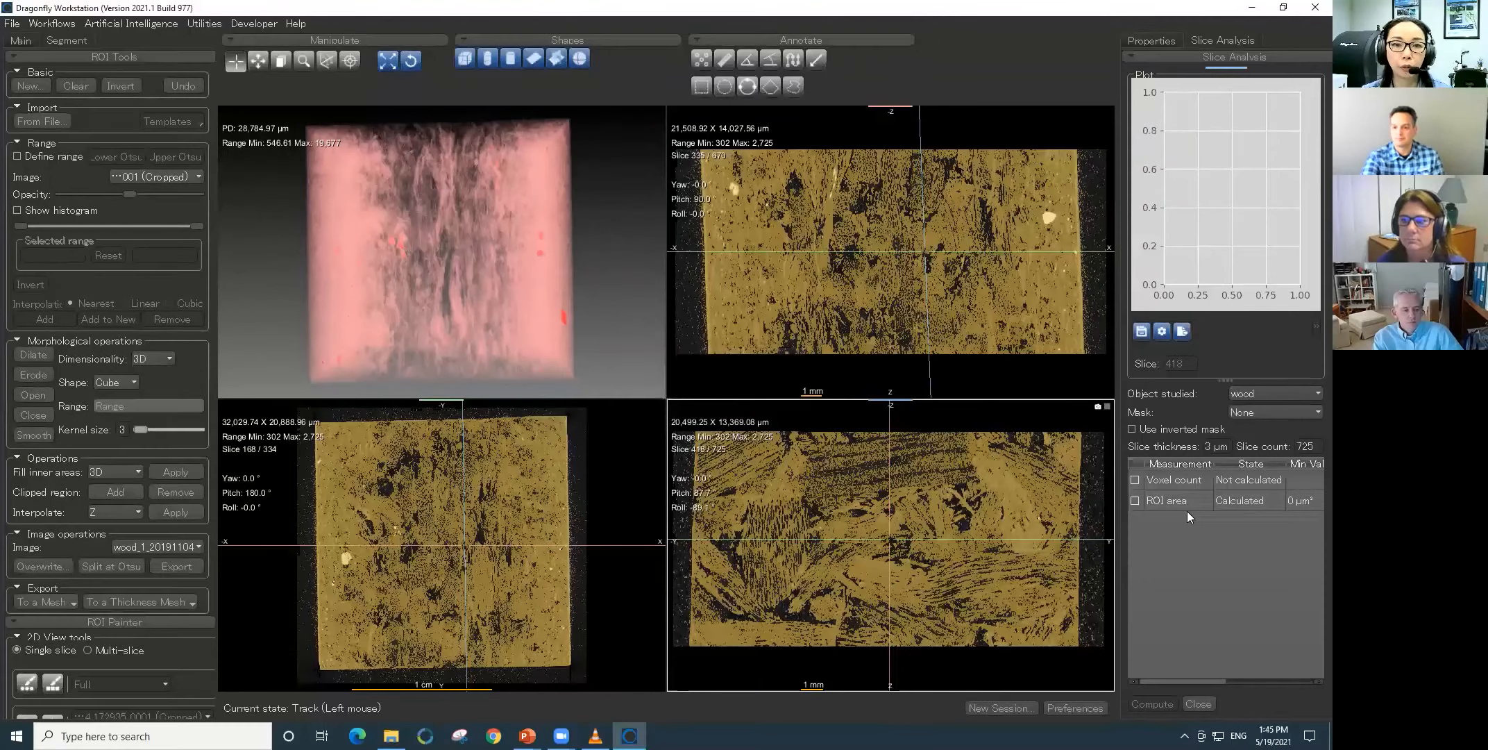
{"action": "left_click", "coordinate": [1182, 499]}
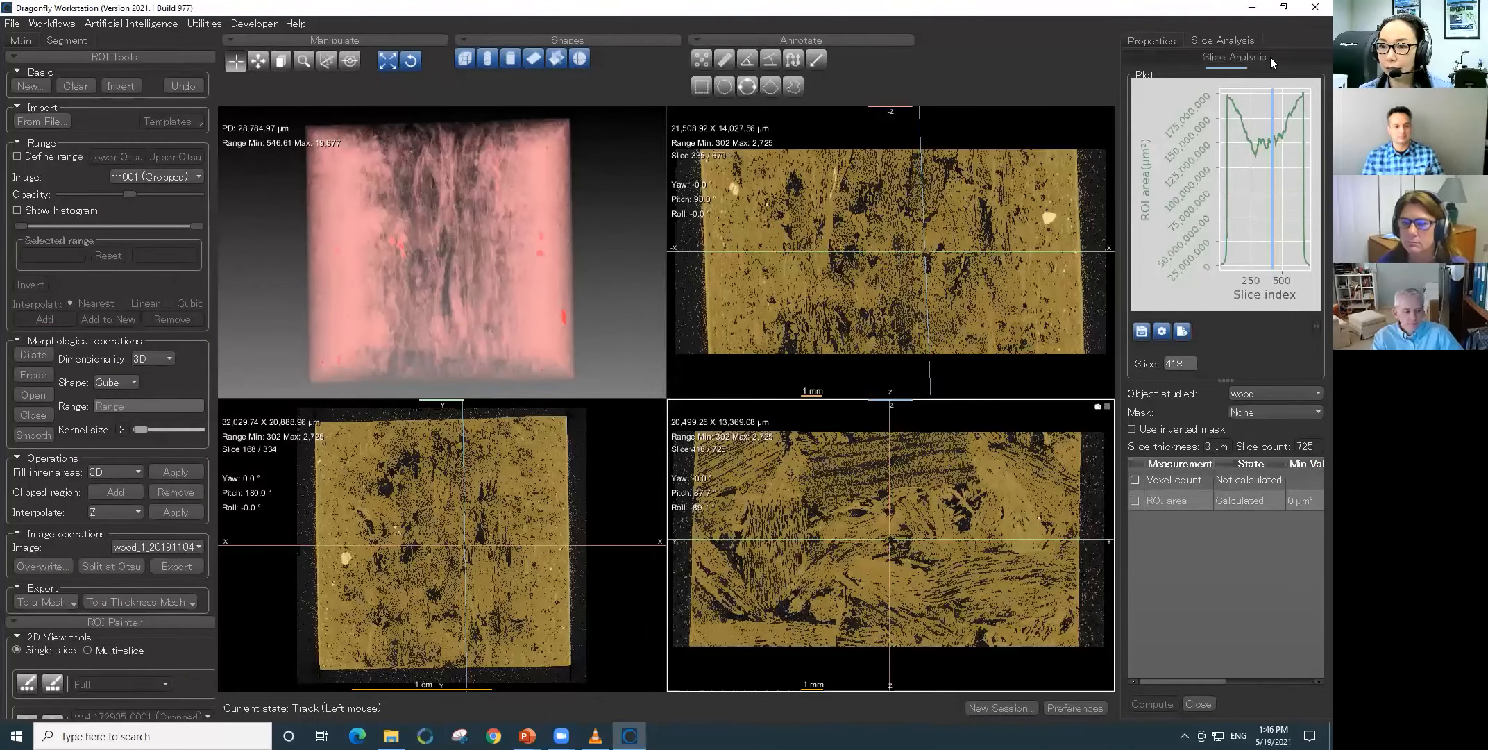
- Detach the slice analysis into a floating window, widen its plot and move it over the middle of the views
{"action": "left_click_drag", "start_coordinate": [966, 165], "coordinate": [670, 206]}
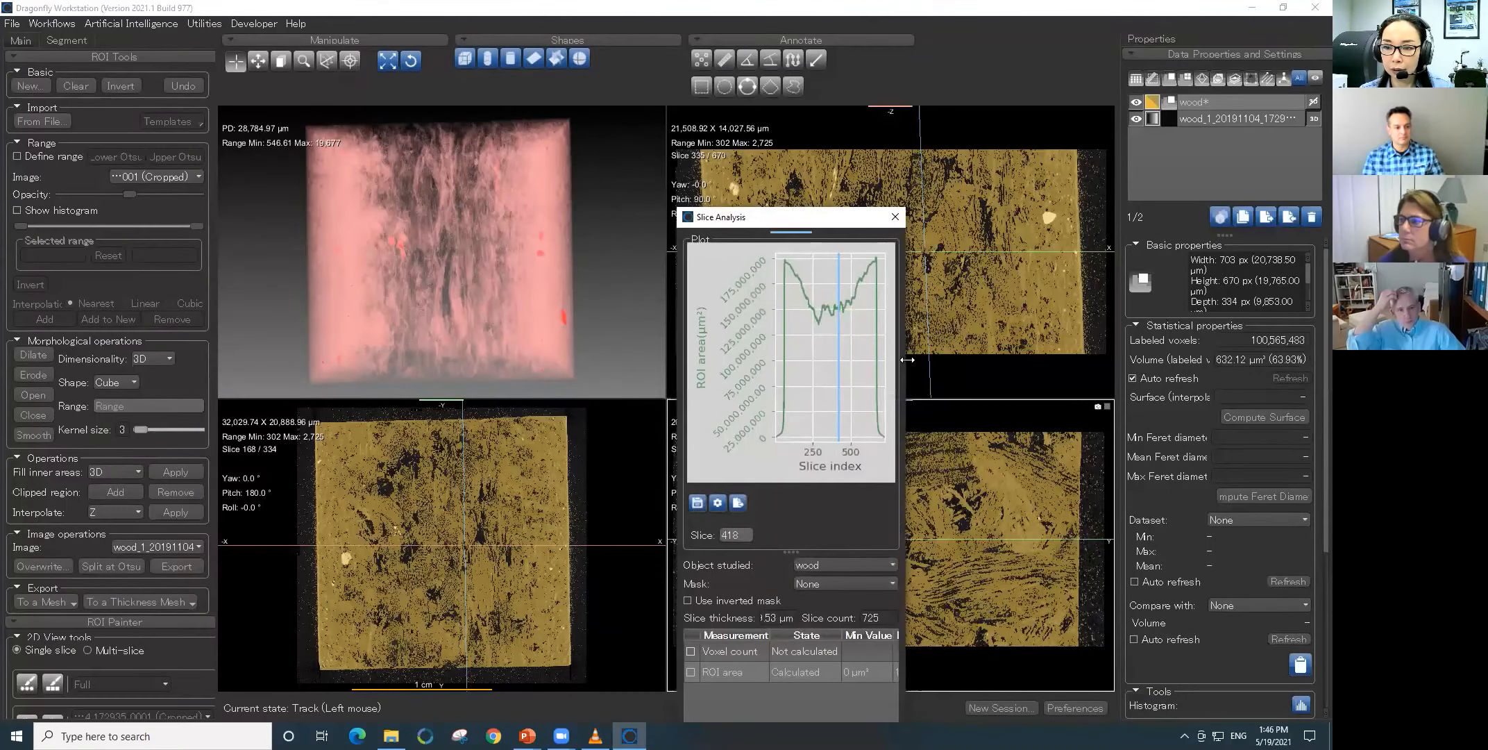
{"action": "left_click_drag", "start_coordinate": [907, 359], "coordinate": [1094, 360]}
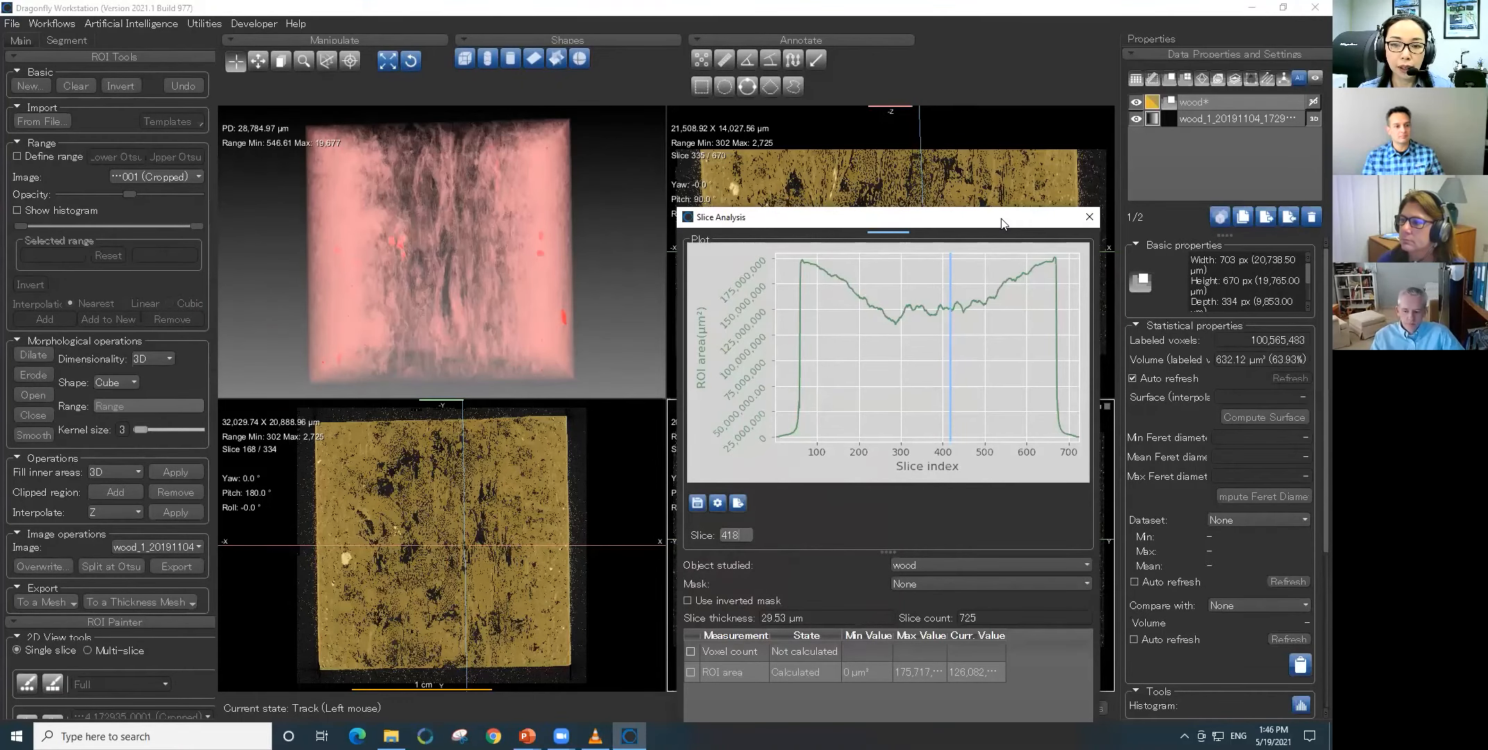
{"action": "left_click_drag", "start_coordinate": [1001, 223], "coordinate": [844, 165]}
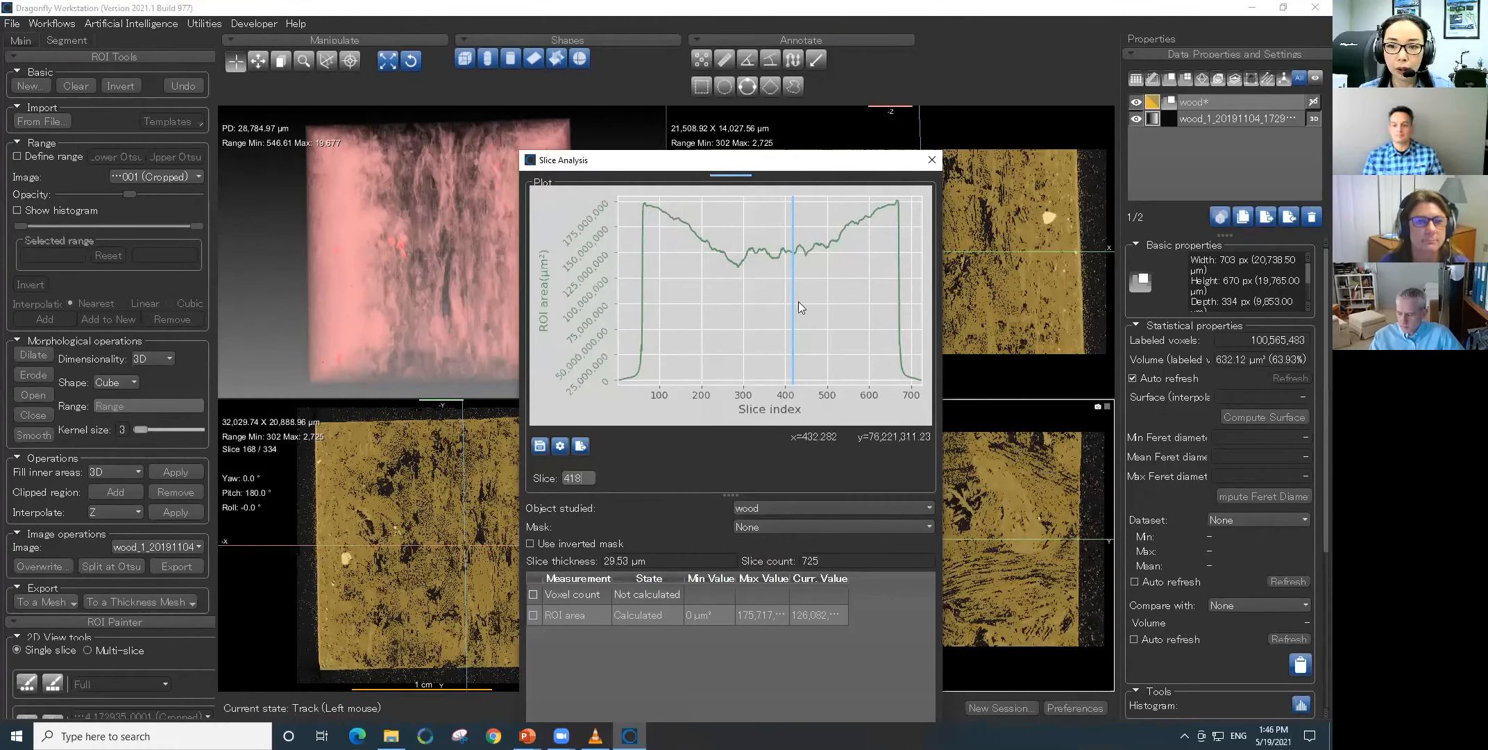
- Compare the ROI area curve with the cross sections at slices 308, 366 and 398, and close the slice analysis
{"action": "mouse_move", "coordinate": [793, 306]}
{"action": "left_mouse_down"}
{"action": "mouse_move", "coordinate": [844, 303]}
{"action": "mouse_move", "coordinate": [746, 307]}
{"action": "left_mouse_up"}
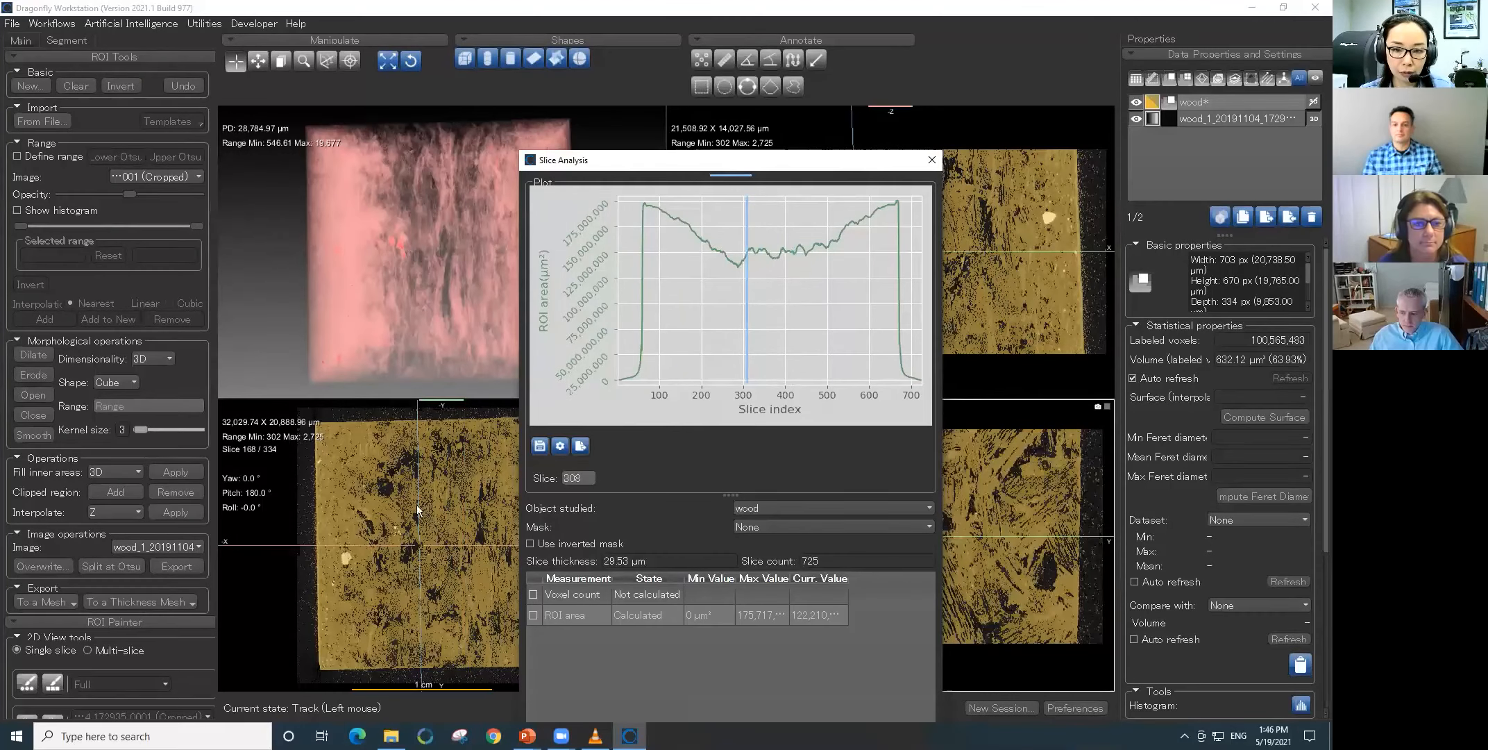
{"action": "mouse_move", "coordinate": [746, 327]}
{"action": "left_mouse_down"}
{"action": "mouse_move", "coordinate": [653, 328]}
{"action": "mouse_move", "coordinate": [771, 331]}
{"action": "left_mouse_up"}
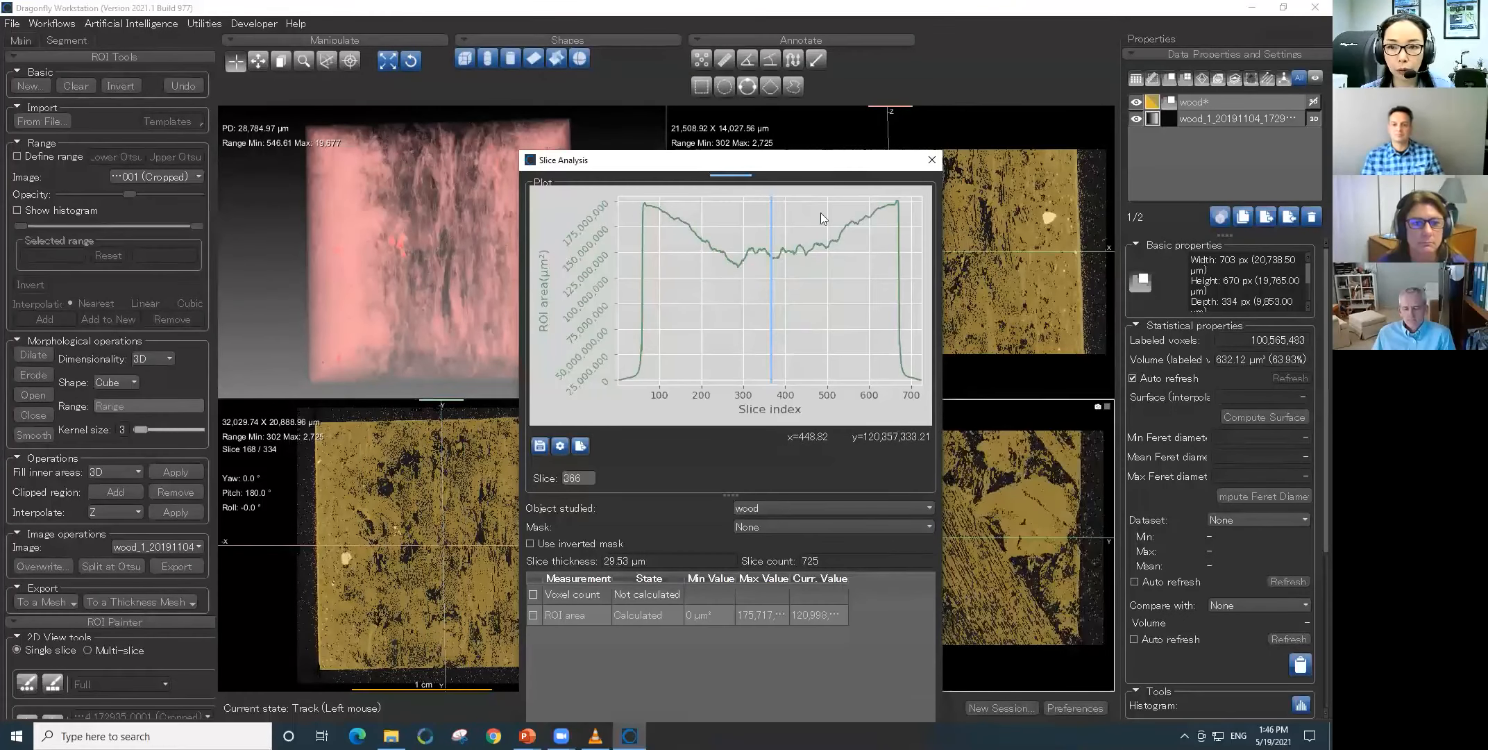
{"action": "left_click_drag", "start_coordinate": [852, 164], "coordinate": [622, 185]}
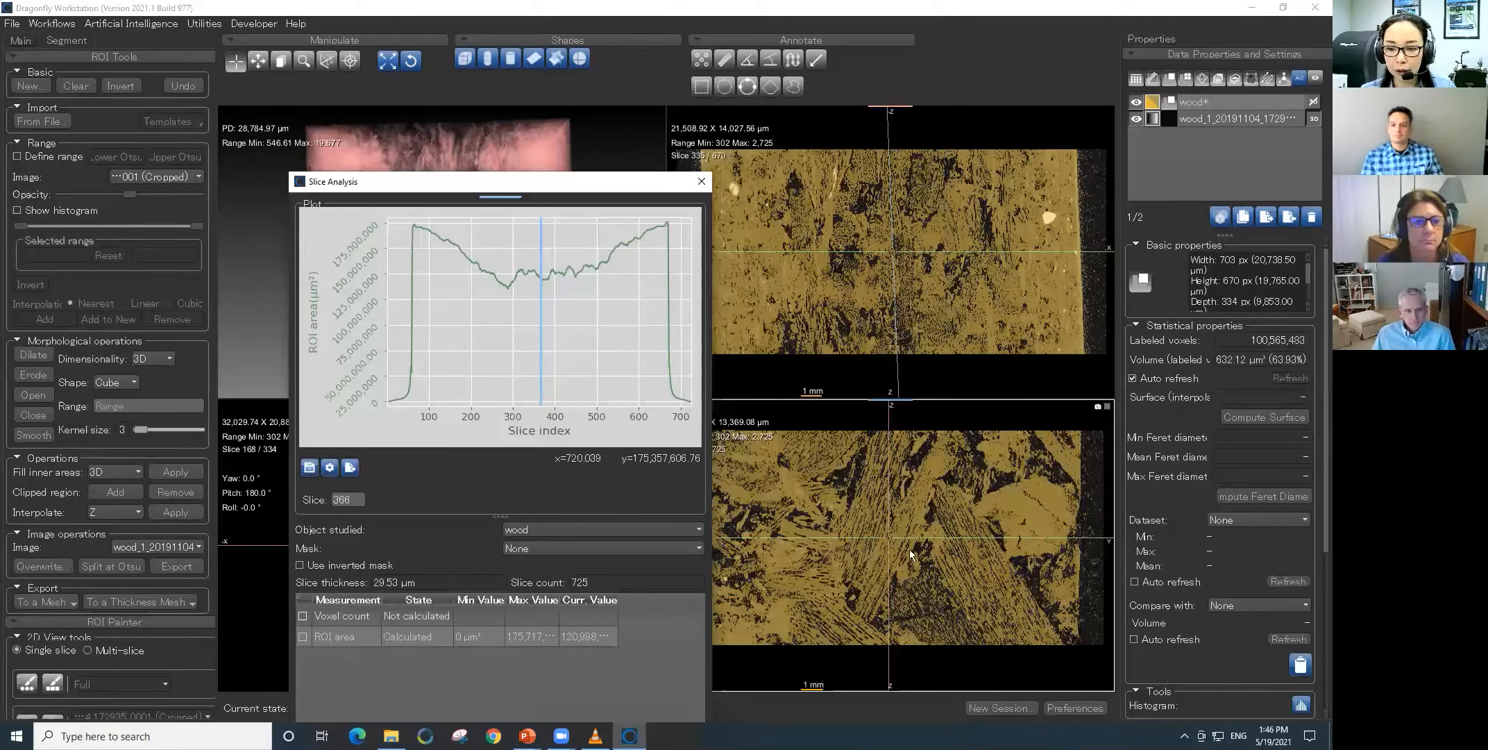
{"action": "left_click", "coordinate": [542, 381]}
{"action": "mouse_move", "coordinate": [570, 377]}
{"action": "left_mouse_down"}
{"action": "mouse_move", "coordinate": [660, 364]}
{"action": "mouse_move", "coordinate": [553, 370]}
{"action": "left_mouse_up"}
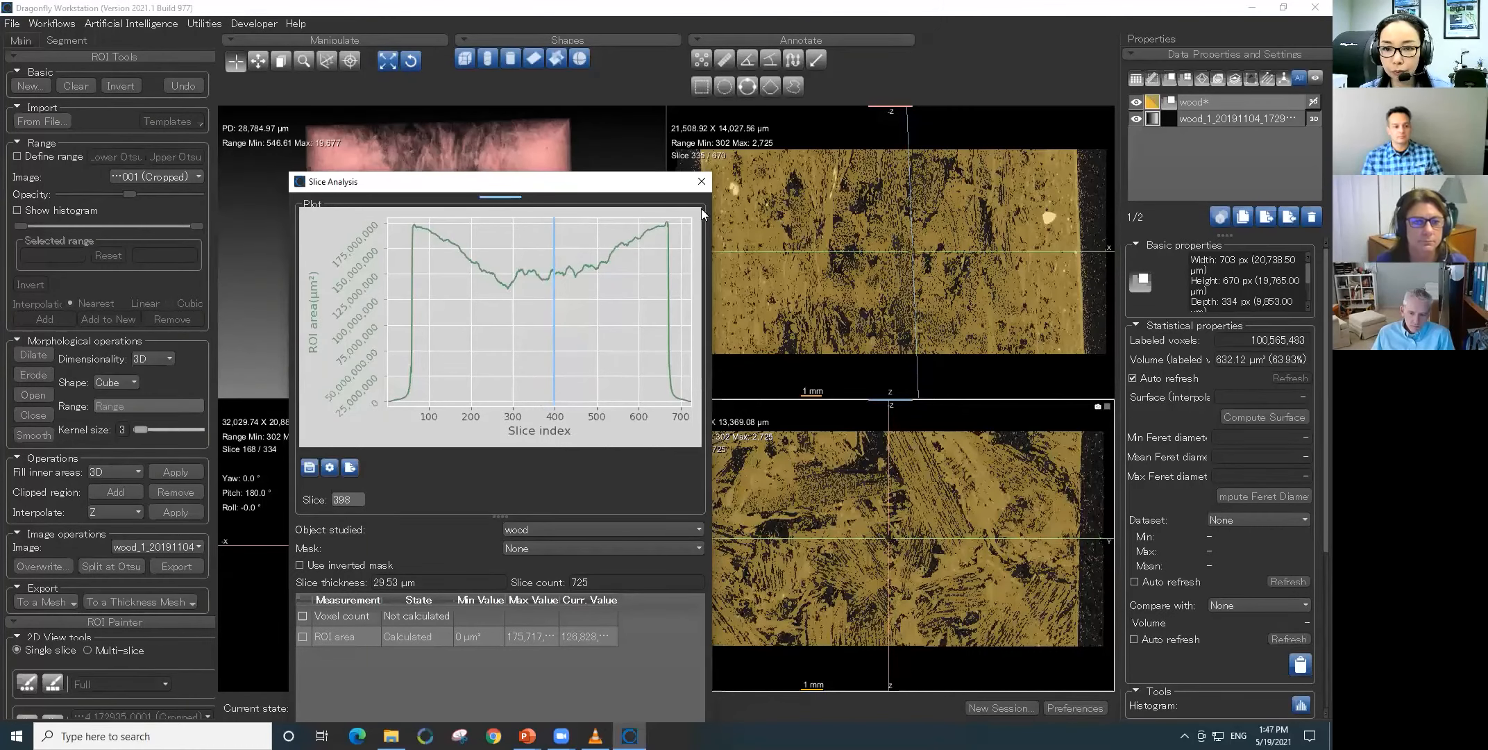
{"action": "left_click", "coordinate": [702, 183]}
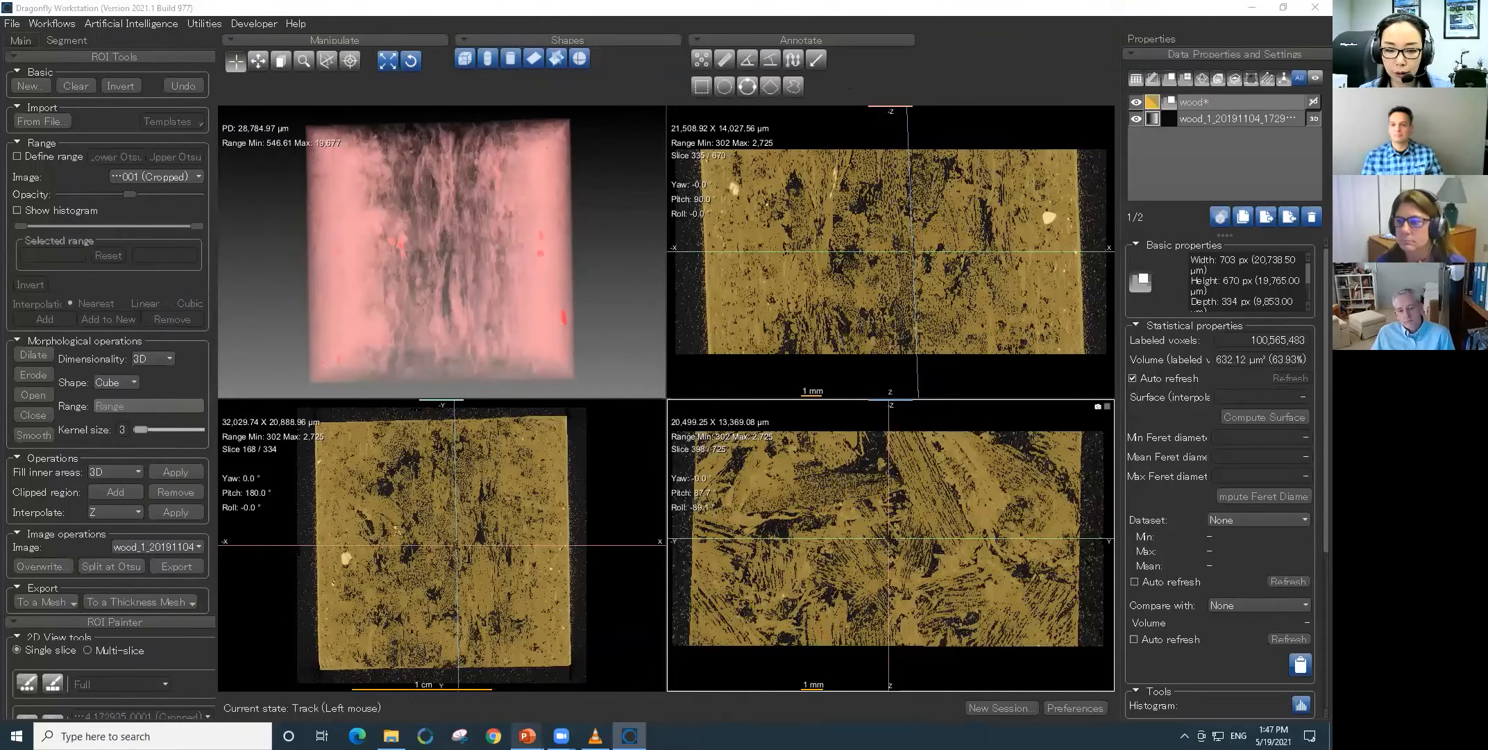
- Switch to the PowerPoint slide show and advance to slide 10, "What we did not cover"
{"action": "mouse_move", "coordinate": [527, 735]}
{"action": "left_click", "coordinate": [608, 693]}
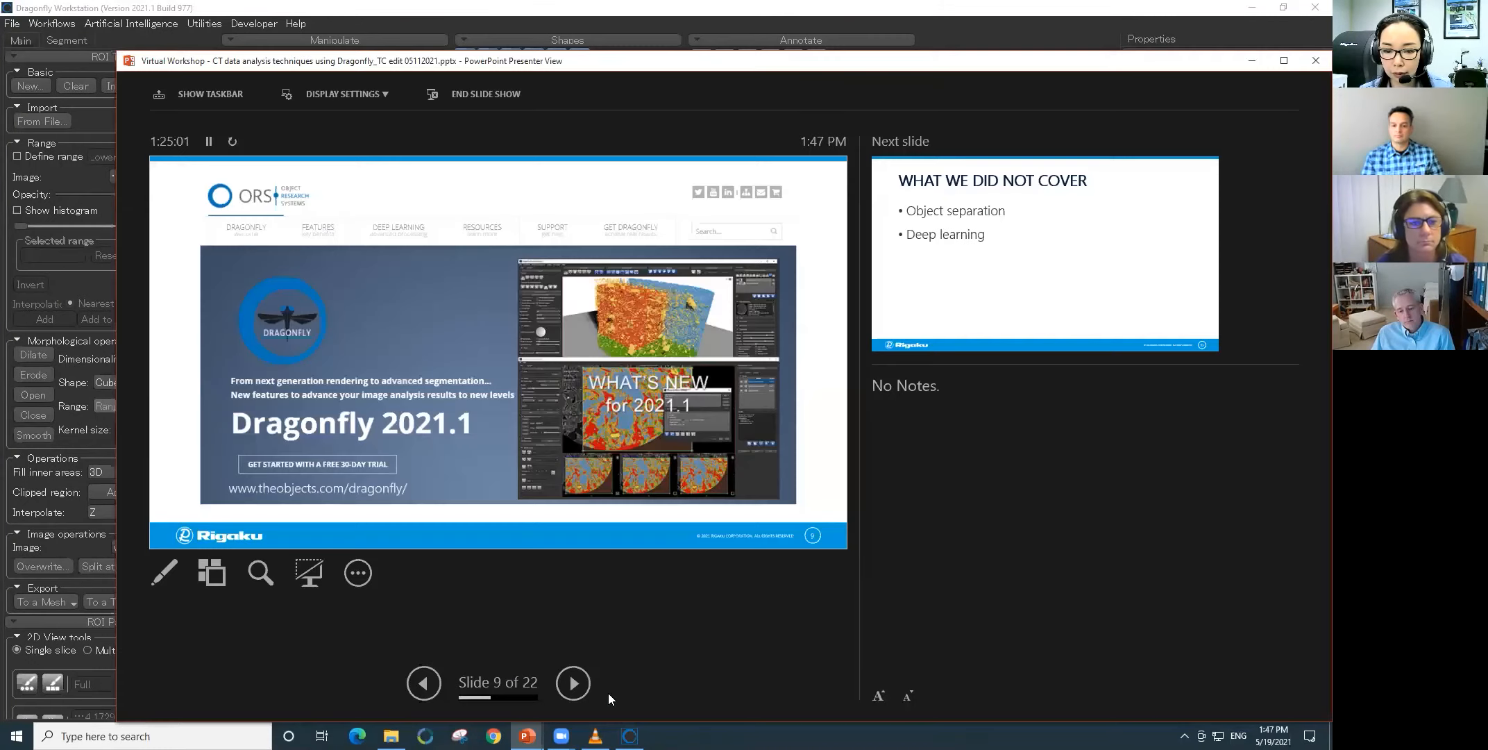
{"action": "left_click", "coordinate": [573, 684]}
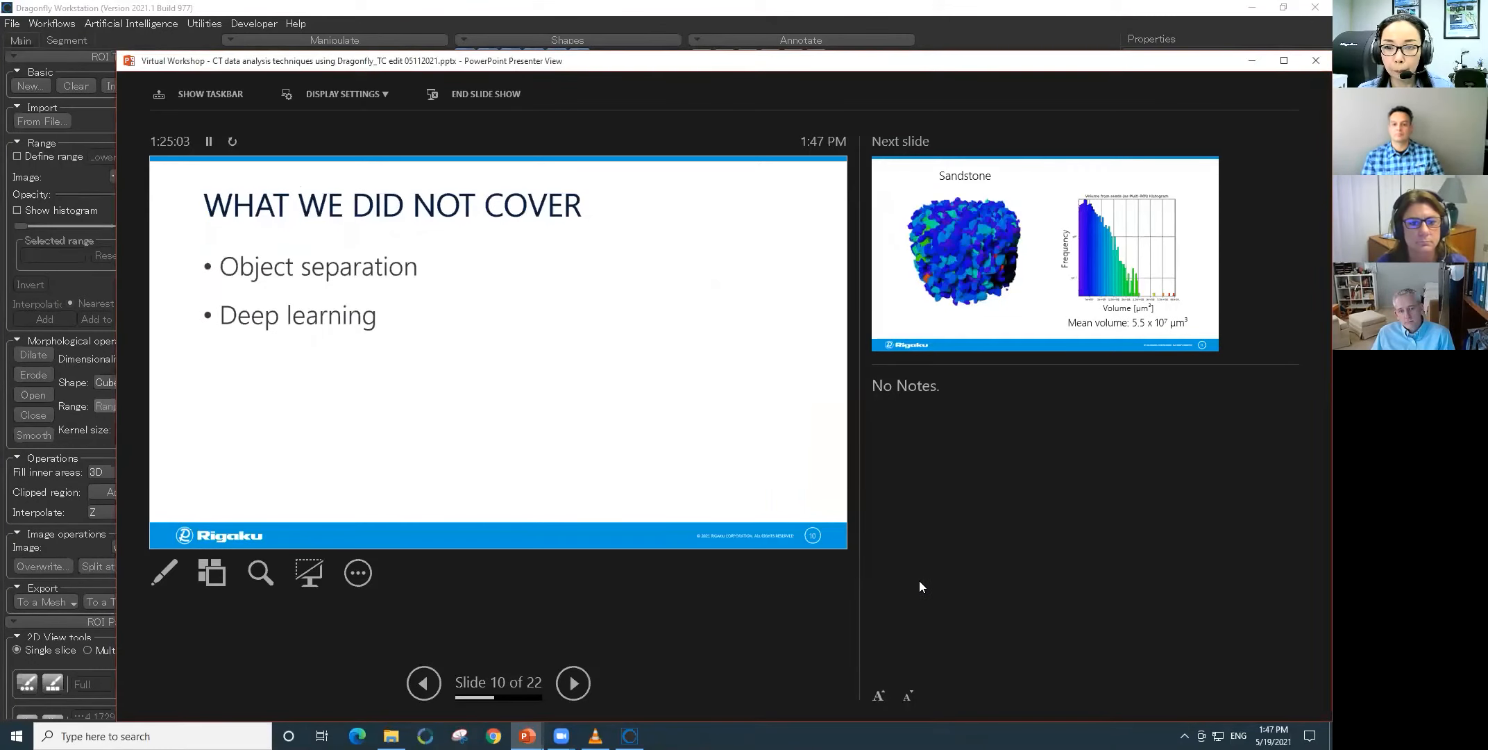
{"action": "key", "text": "alt+Tab"}
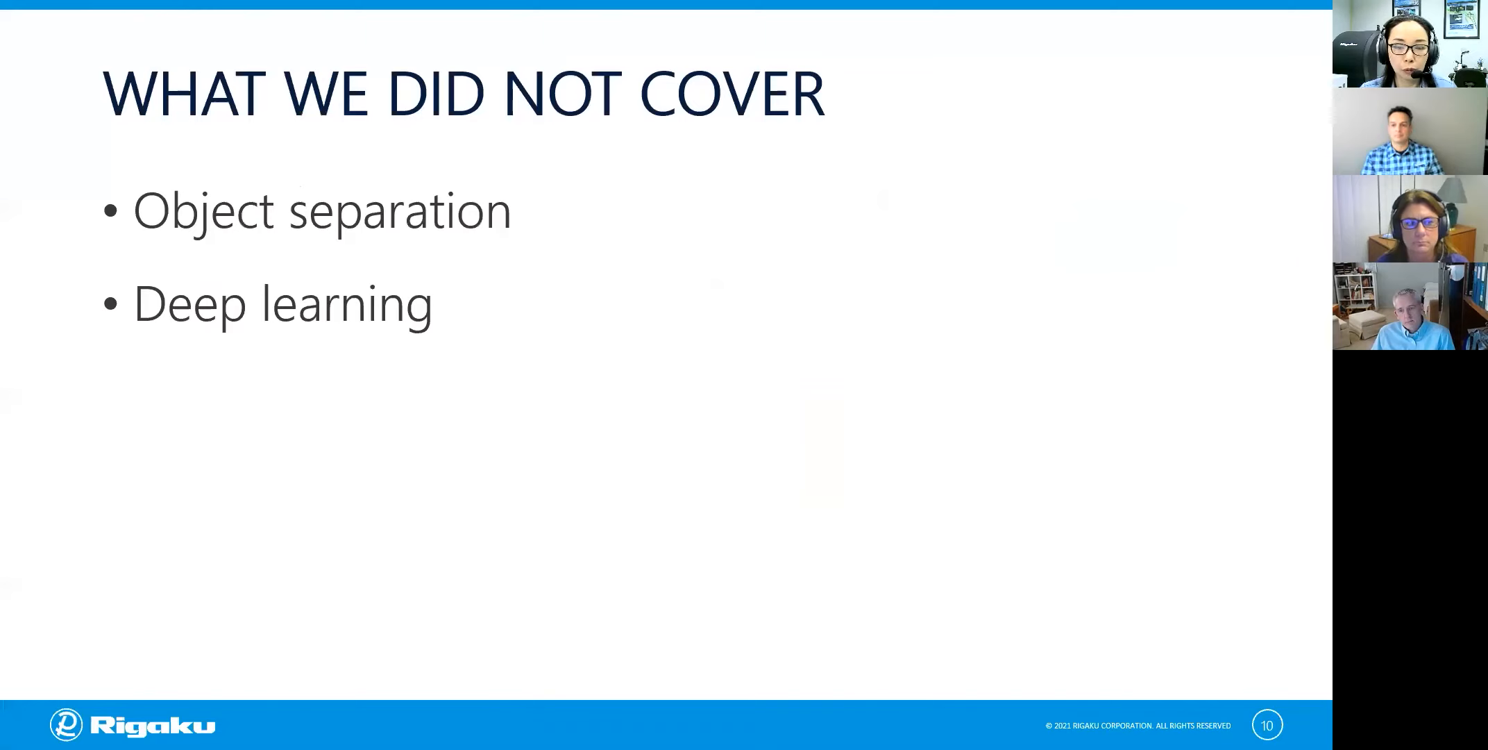